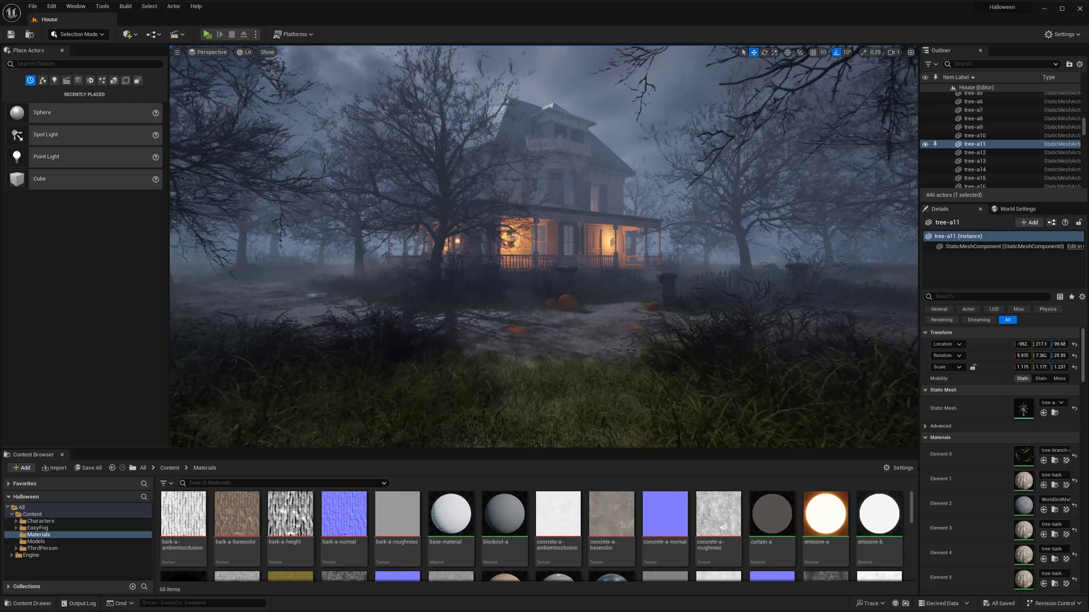
- Look over the haunted house scene and examine the node graph of base-material
right_drag(544, 247, 570, 246)
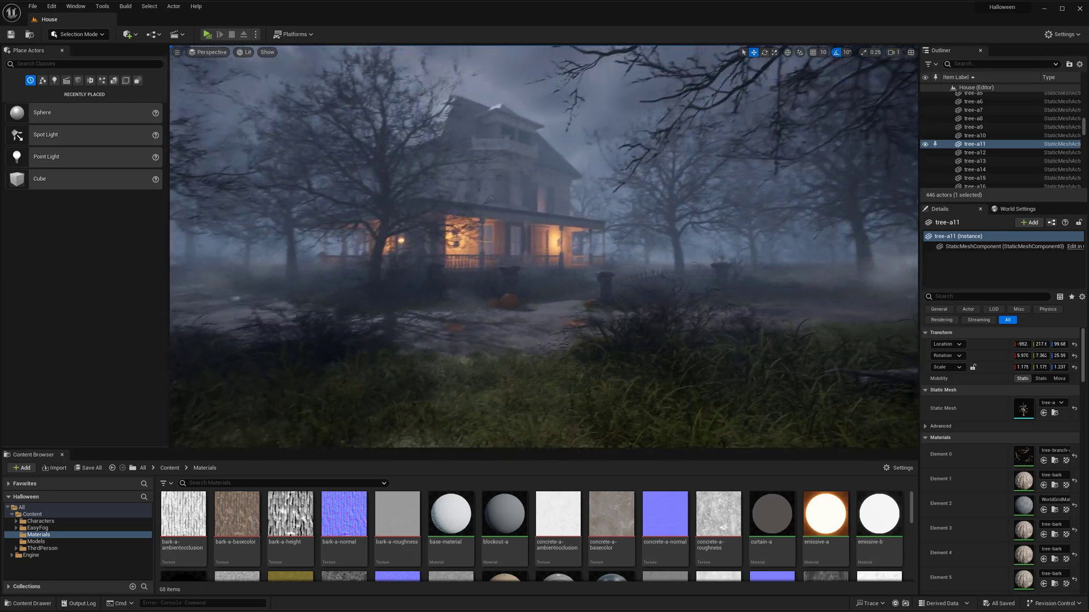
key(w)
mouse_move(532, 345)
right_down()
mouse_move(550, 357)
mouse_move(518, 355)
mouse_move(532, 345)
right_up()
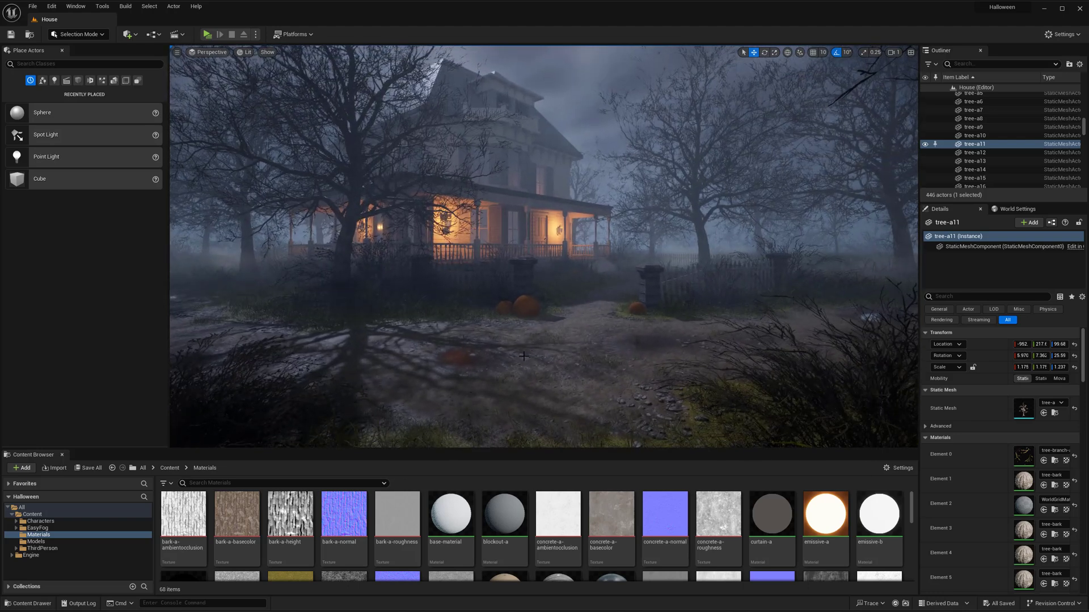
double_click(455, 518)
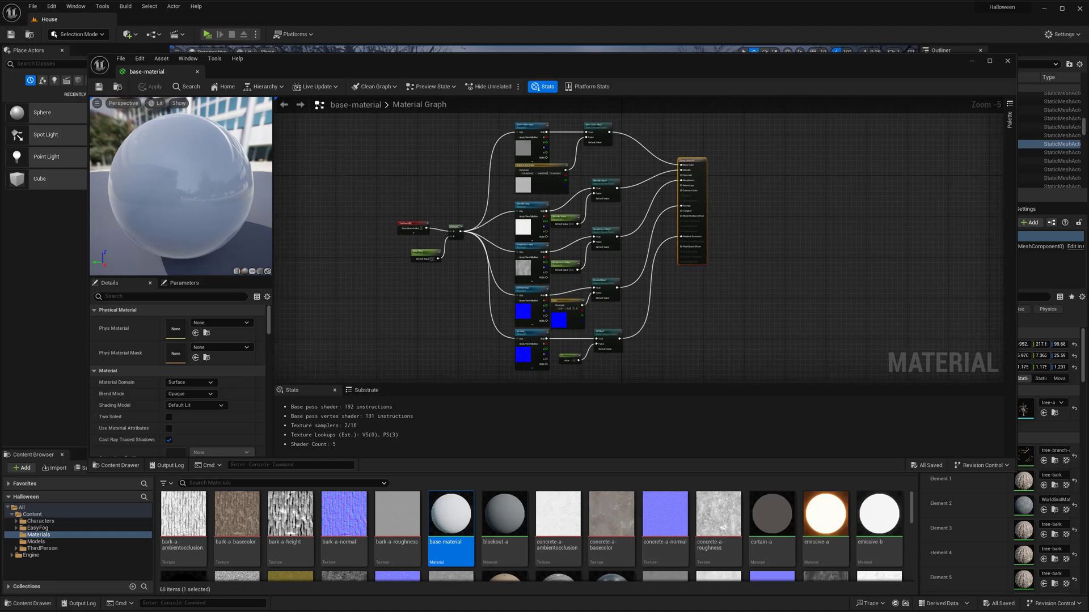
scroll(545, 172, up, 1)
click(198, 74)
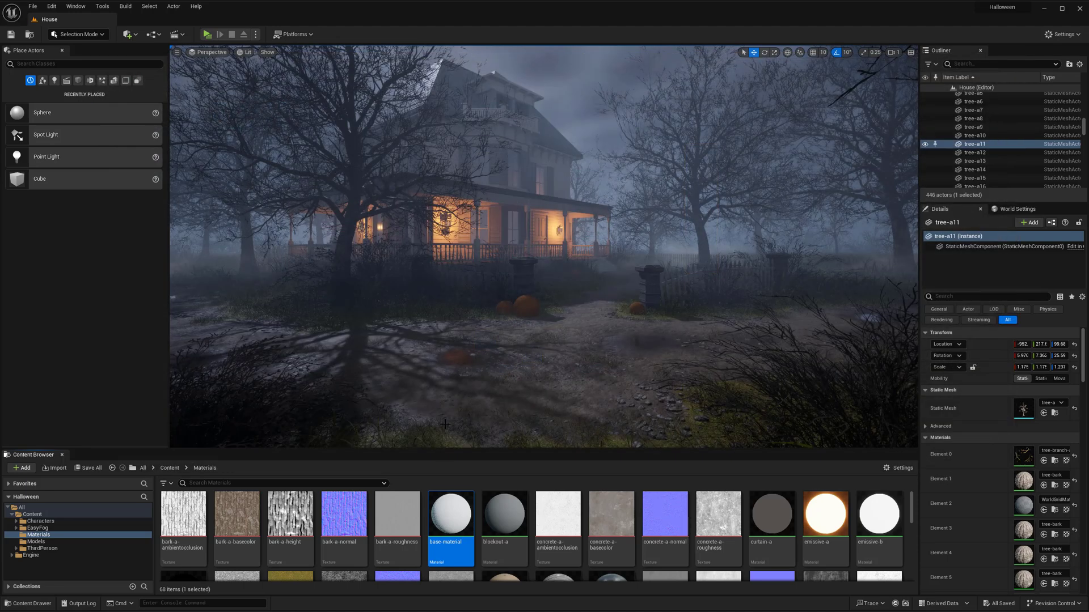
- Create a material instance of base-material and name it concrete-a
right_click(450, 508)
click(481, 318)
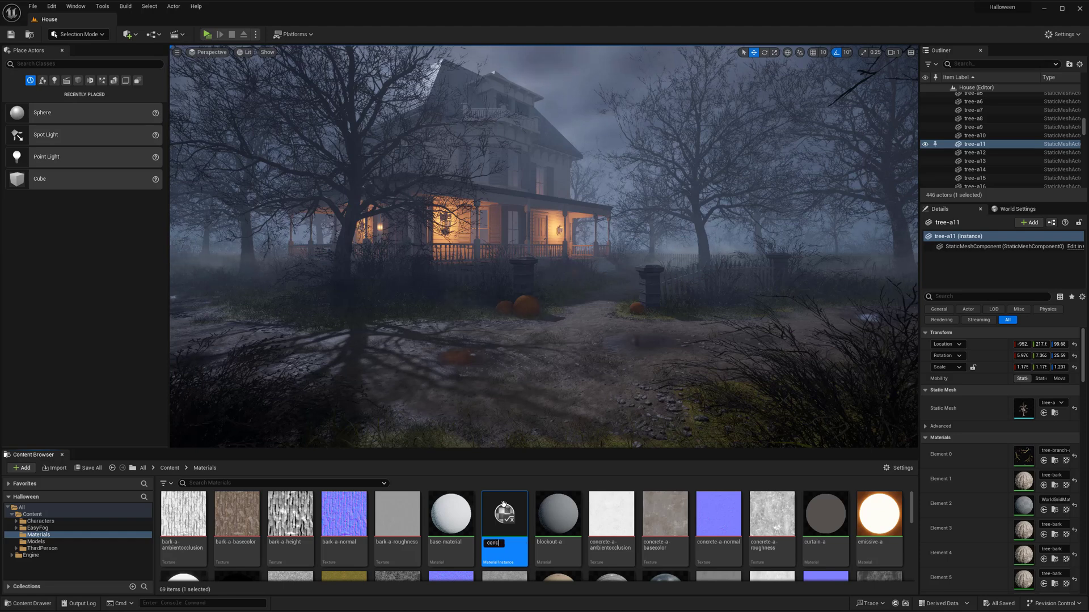
text(concrete-a)
key(Return)
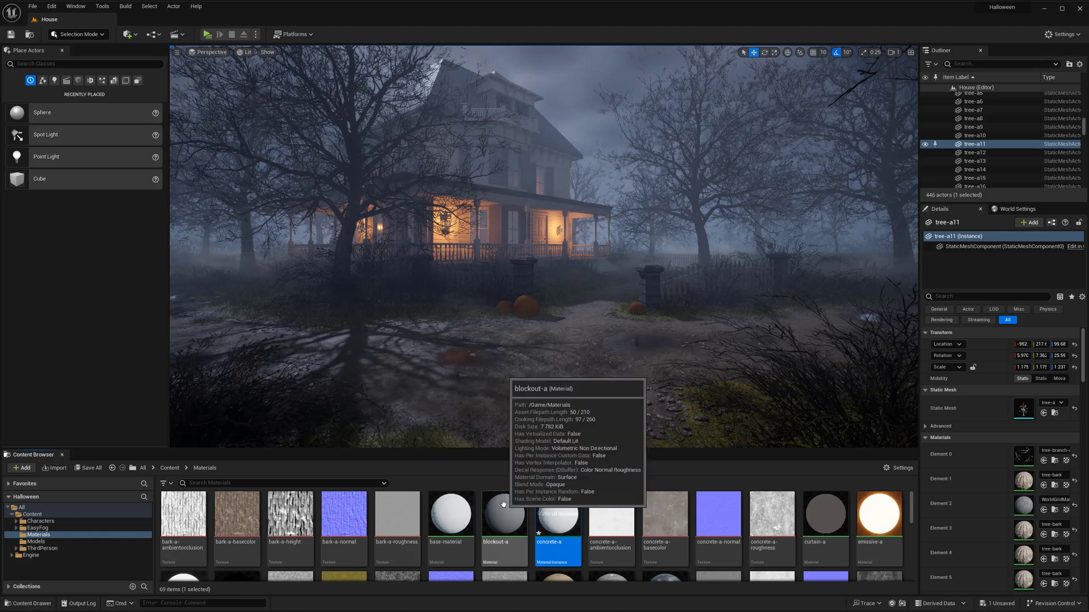
- Open concrete-a and override and turn on its AO, Base Color, Normal and Roughness map switches
double_click(558, 514)
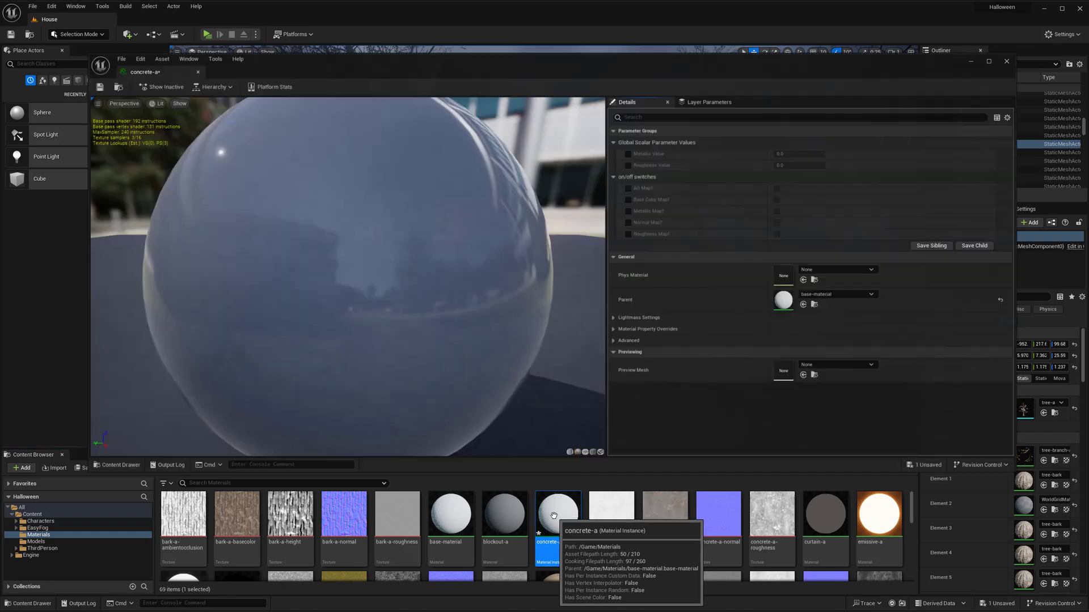
drag(1016, 473, 952, 535)
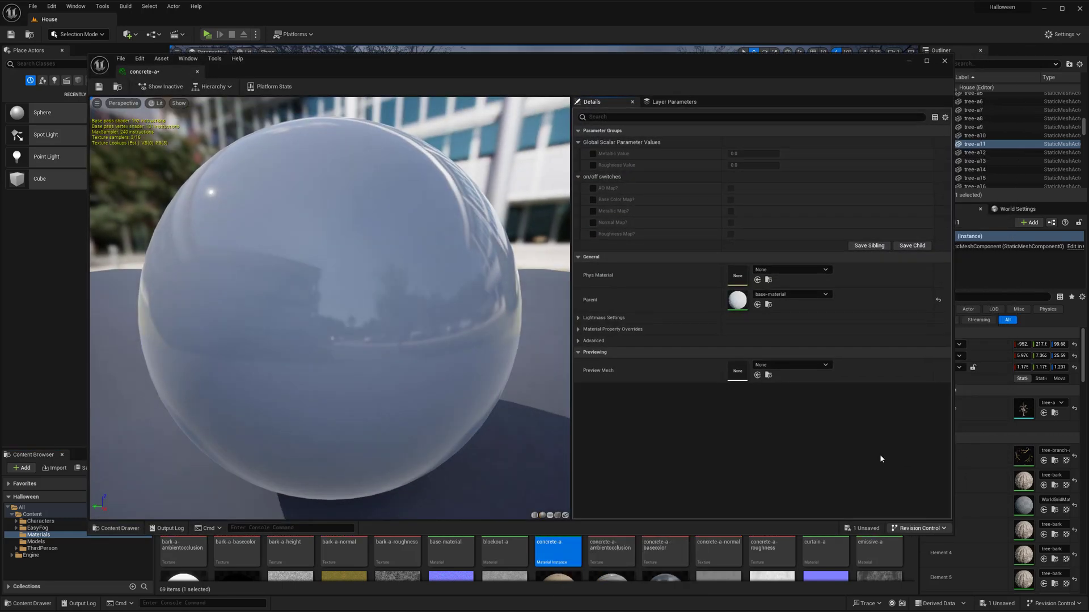
click(593, 200)
click(594, 211)
click(593, 187)
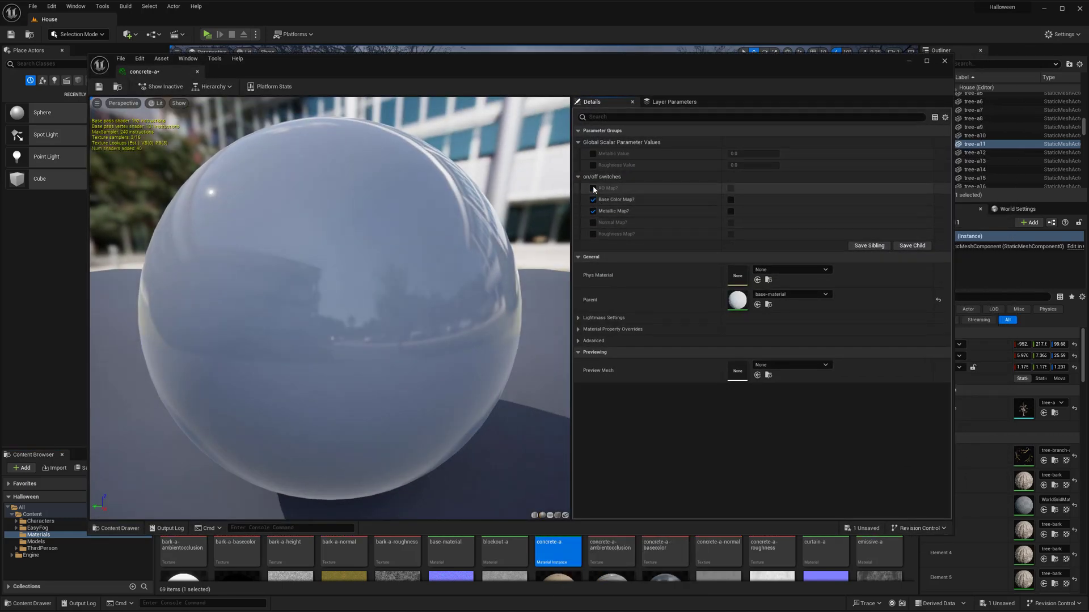
click(593, 223)
click(593, 234)
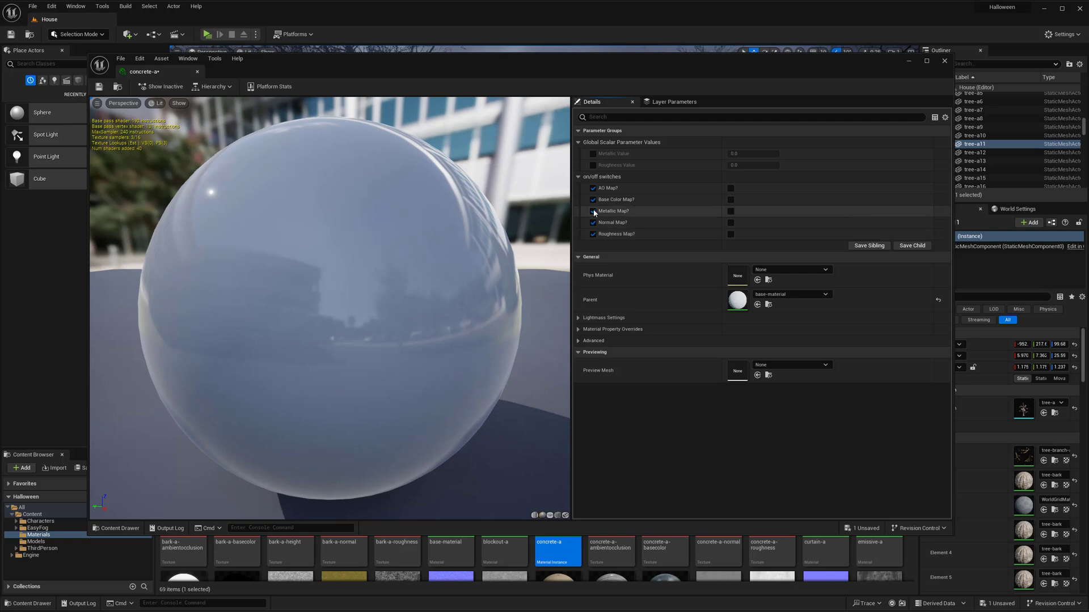
click(732, 223)
click(731, 283)
click(732, 262)
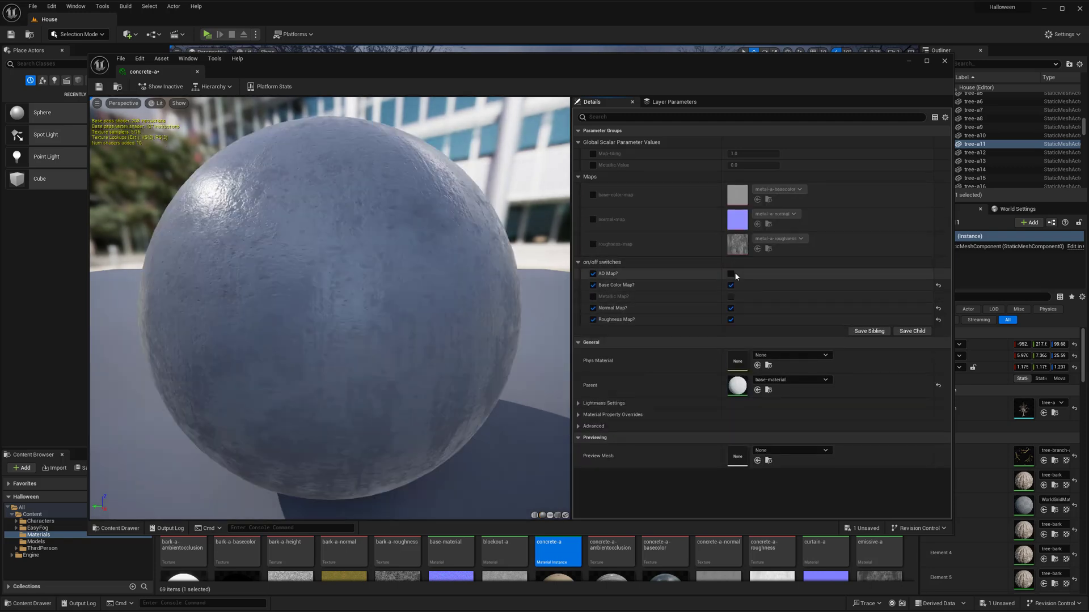
click(733, 274)
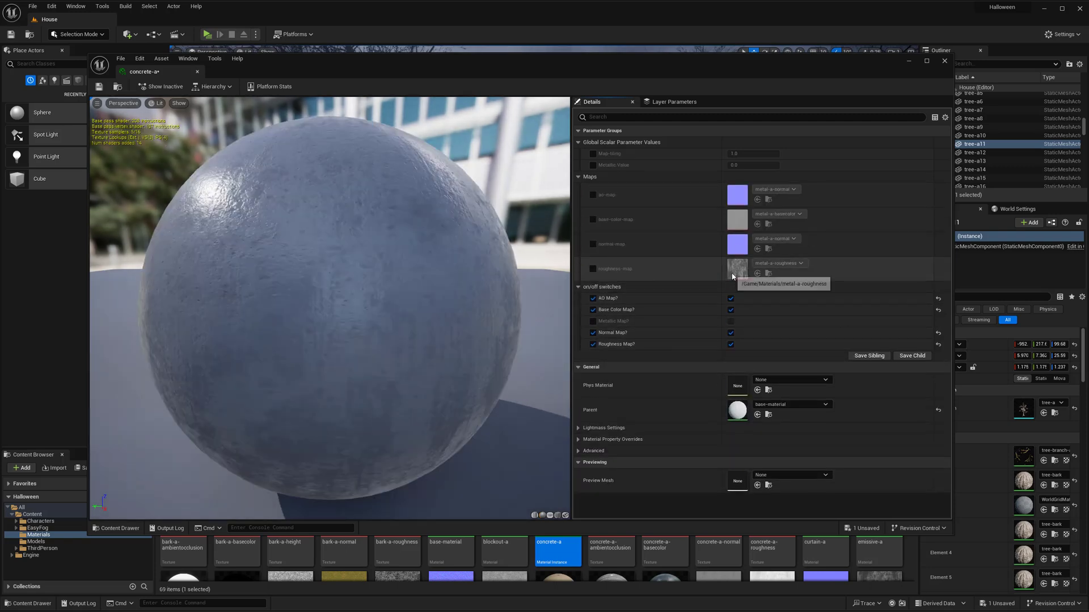
- Override concrete-a's texture maps, assigning concrete-a-ambientocclusion to ao-map and concrete-a-basecolor to base-color-map
click(765, 190)
text(concrete)
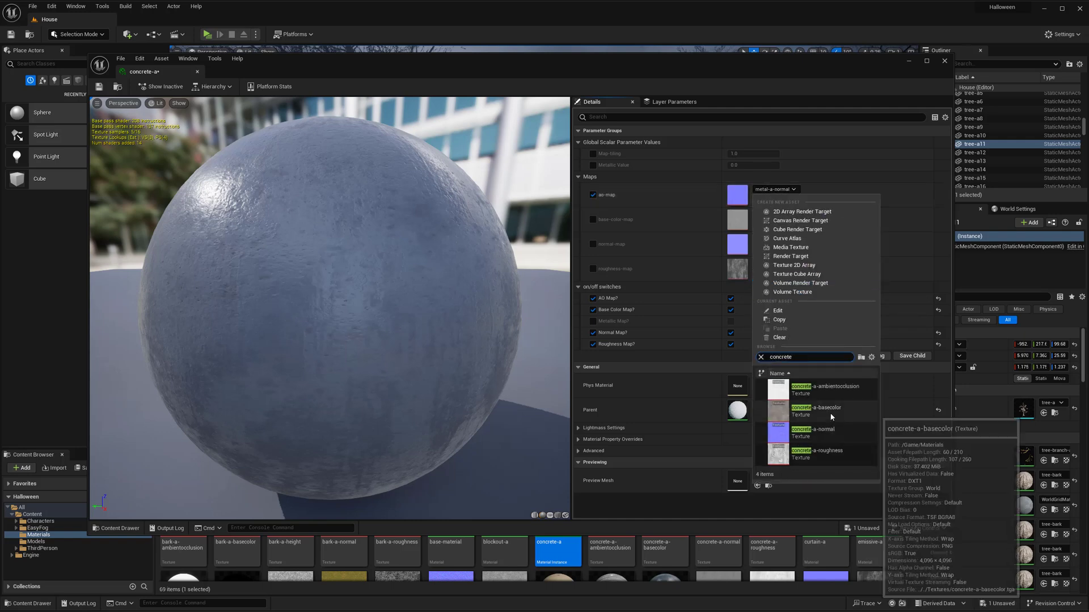
click(825, 391)
click(593, 244)
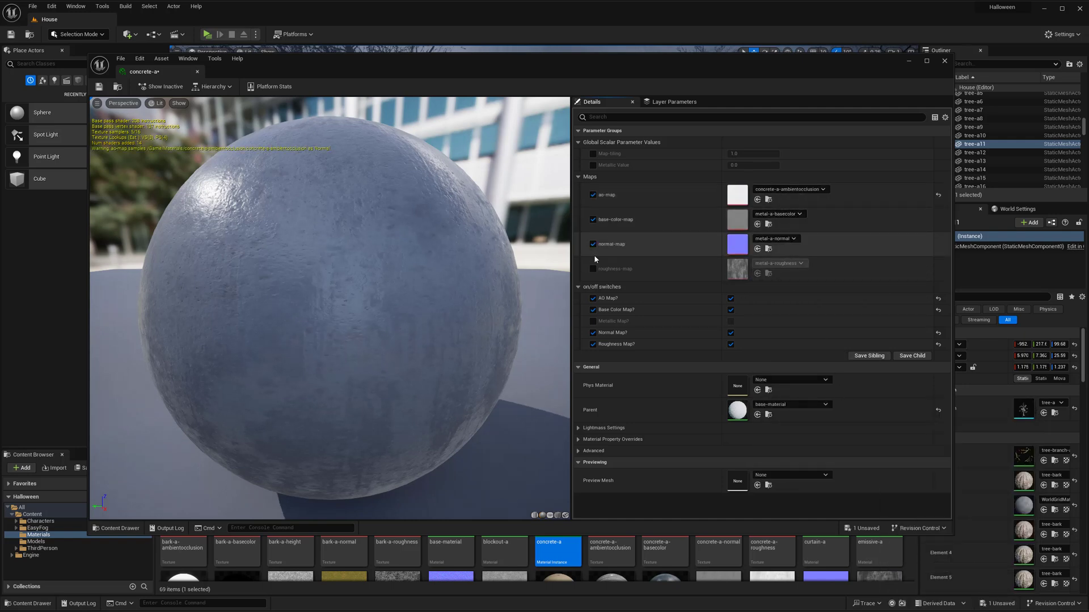
click(592, 269)
click(777, 213)
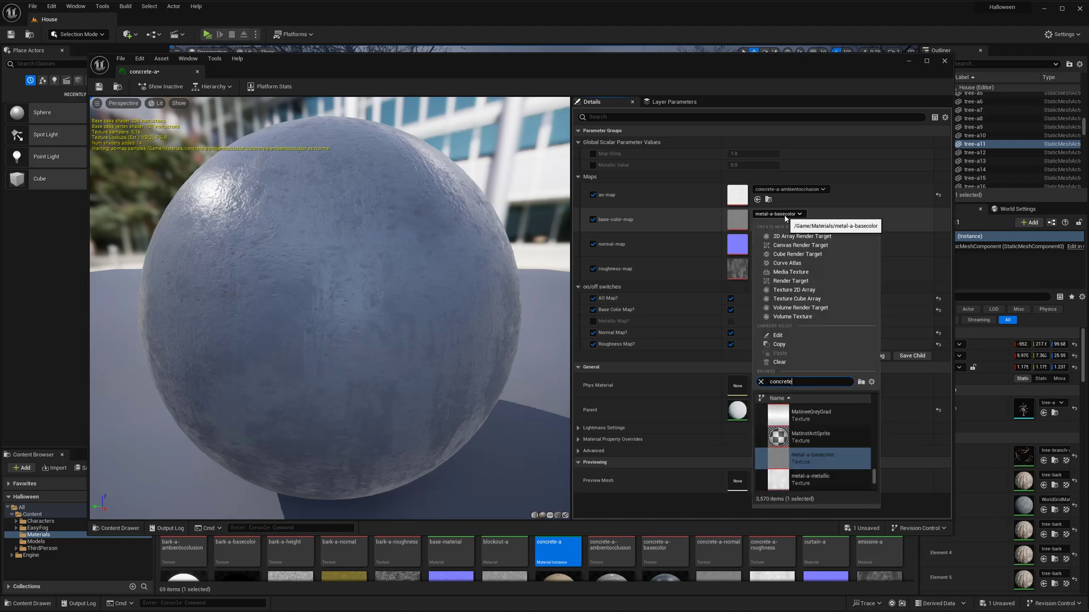
click(811, 434)
- Assign concrete-a-normal to the normal-map and concrete-a-roughness to the roughness-map of the material instance
click(763, 239)
text(concrete)
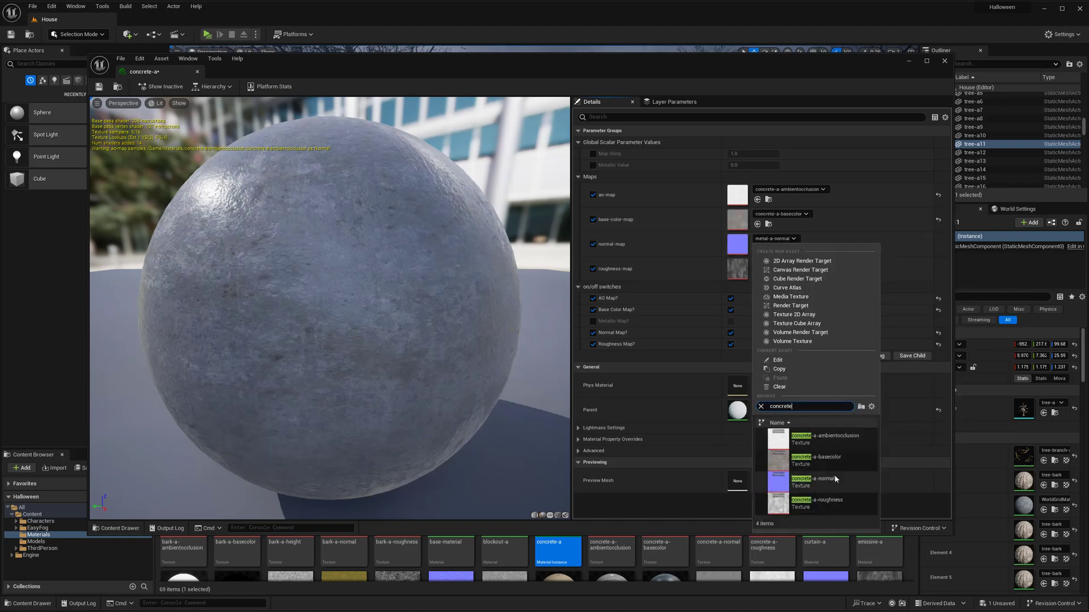
click(810, 479)
click(775, 263)
text(co)
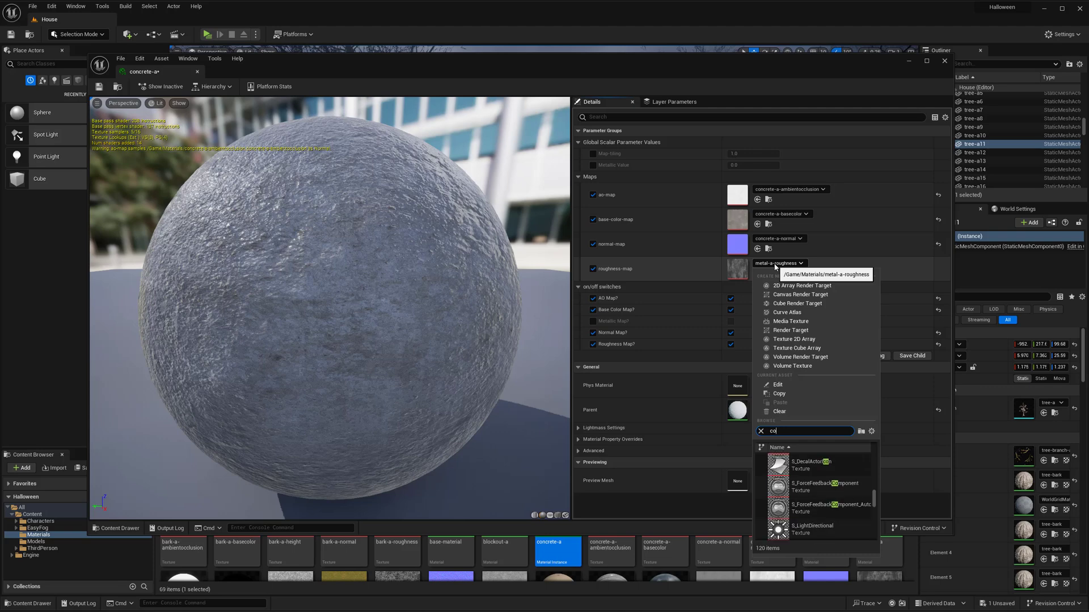
text(ncrete)
click(811, 525)
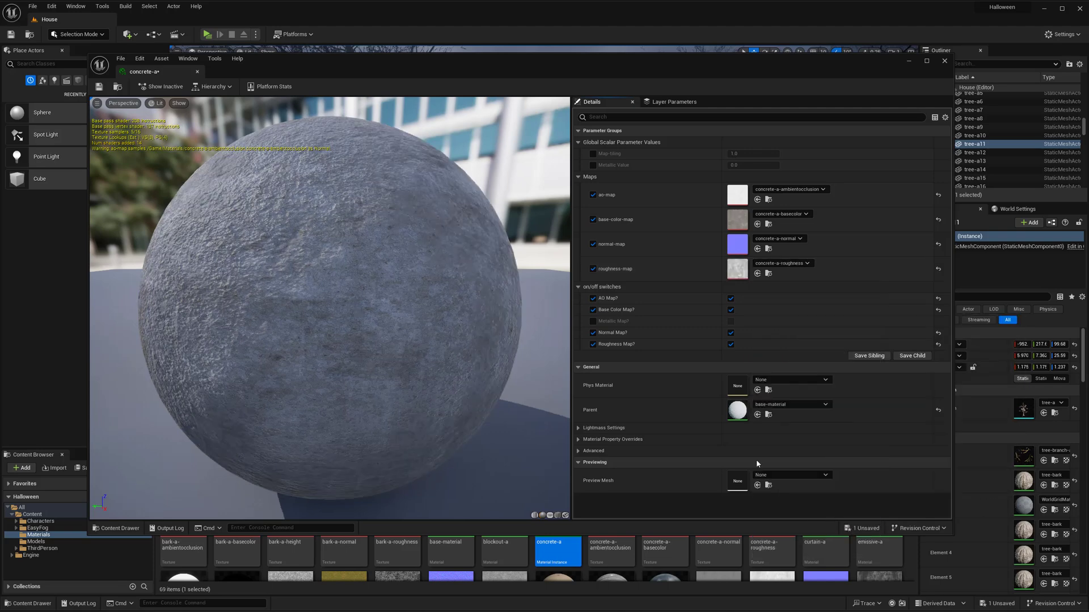
- Override concrete-a's map tiling, trying 2 and then setting it to 1, check the preview sphere and close the material instance
click(593, 154)
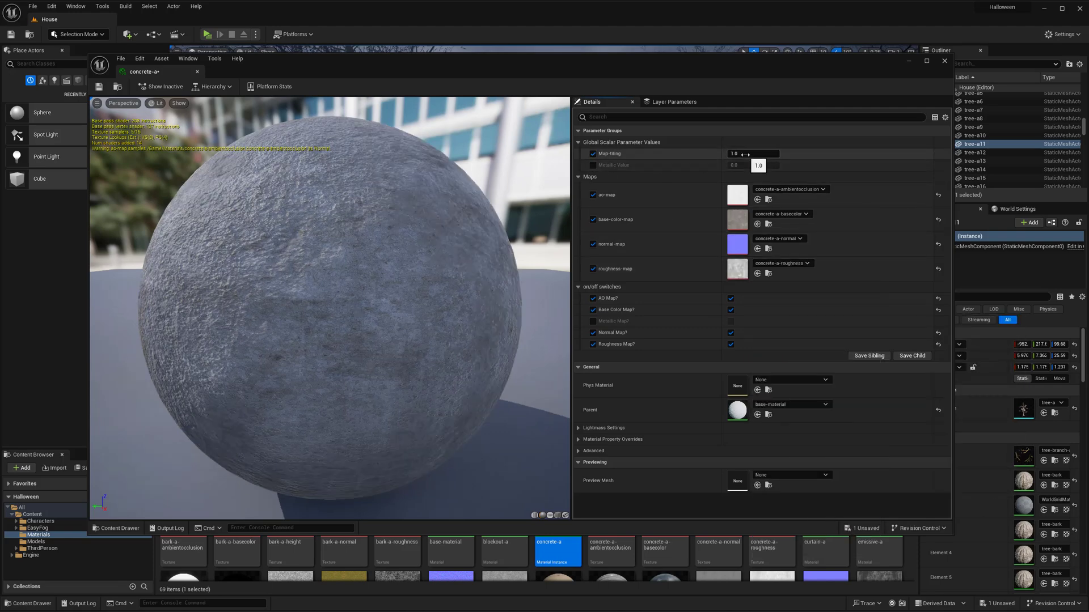
text(2)
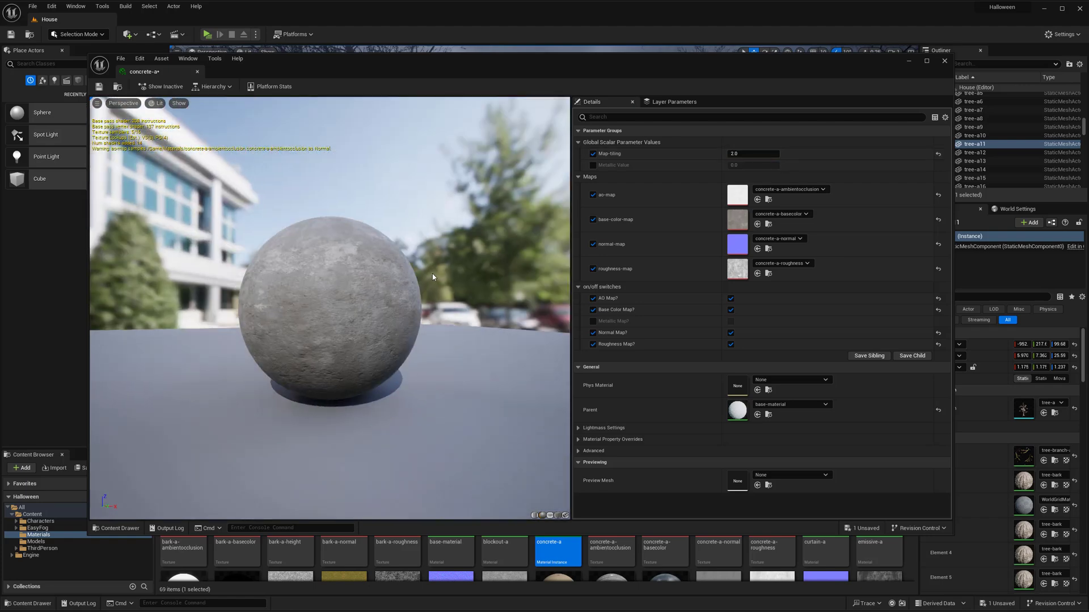
key(Return)
click(736, 155)
text(1)
key(Return)
drag(364, 299, 340, 299)
scroll(364, 299, up, 2)
scroll(364, 299, down, 5)
scroll(359, 283, up, 2)
click(197, 72)
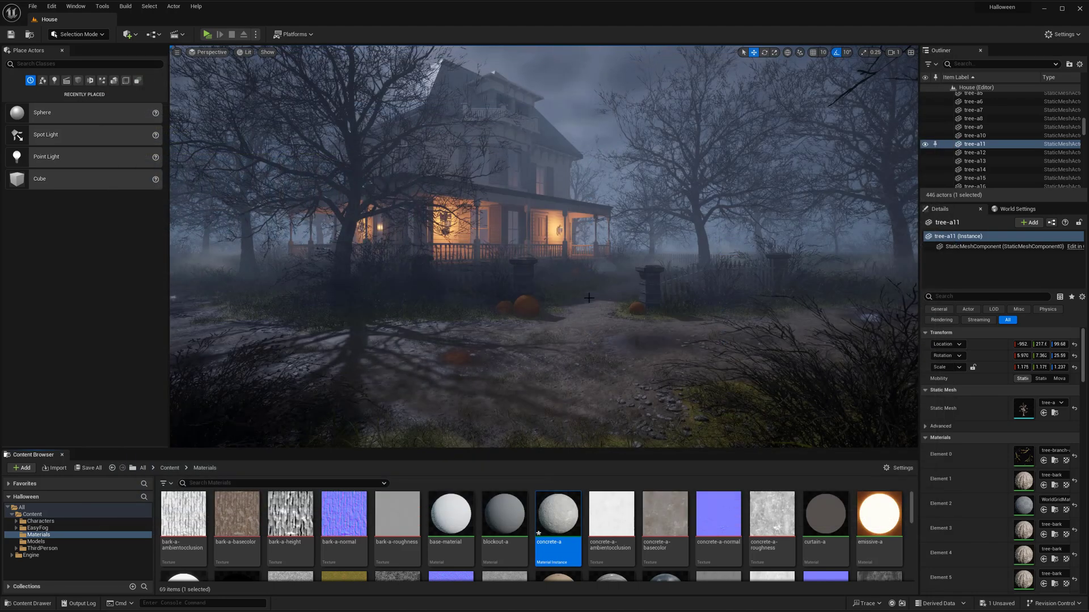
- Open the fence-pillar-a mesh and assign concrete-a to its material slot
right_drag(567, 255, 618, 275)
click(624, 274)
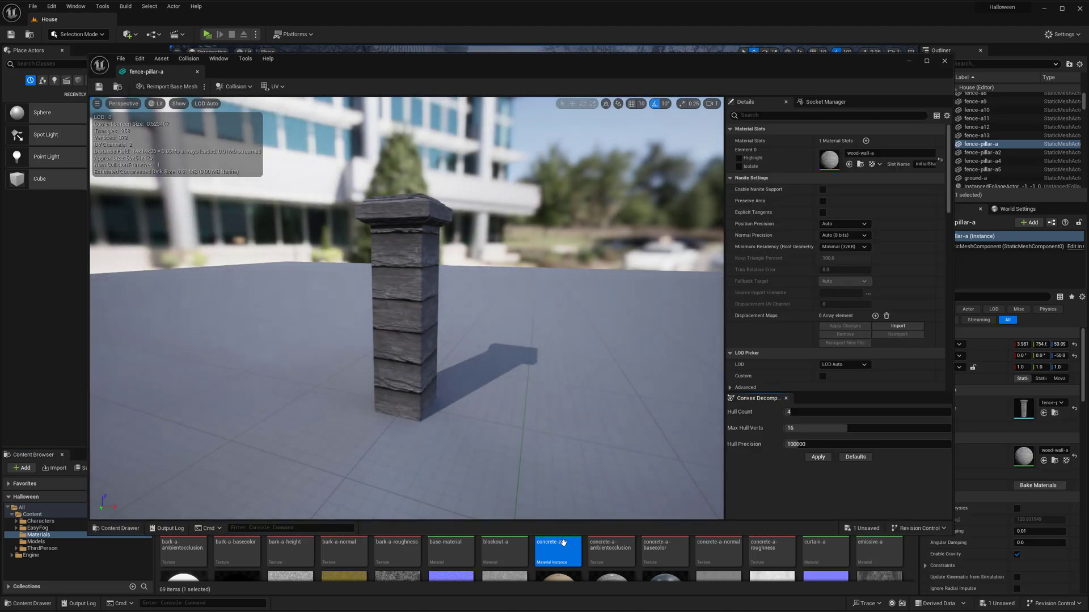
click(849, 164)
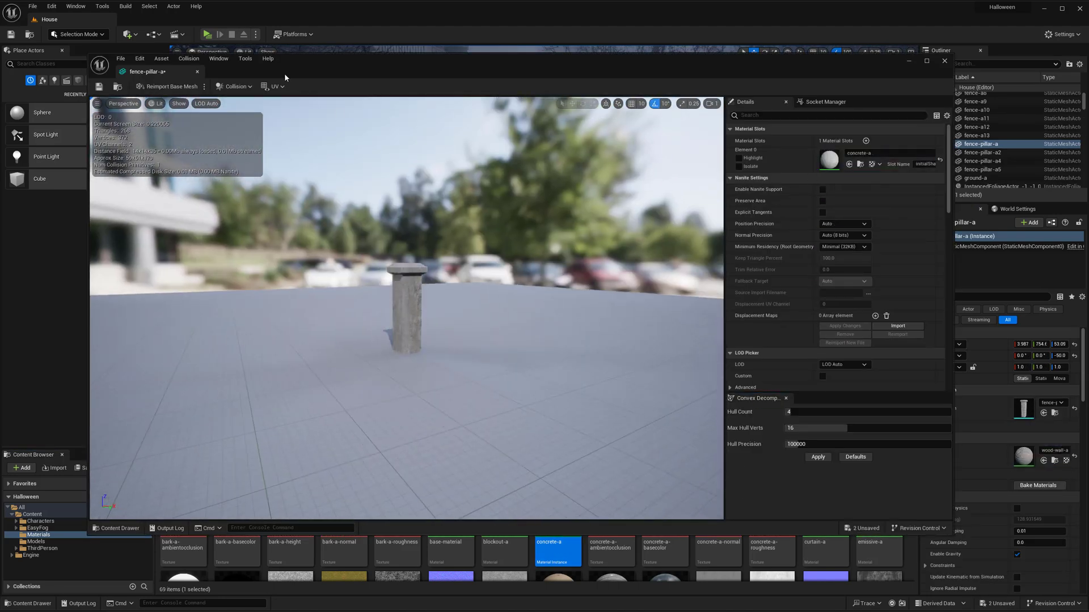
click(197, 72)
- Select all four fence pillars in the level and reset their wood-wall-a material override to the mesh's default
right_drag(481, 258, 501, 259)
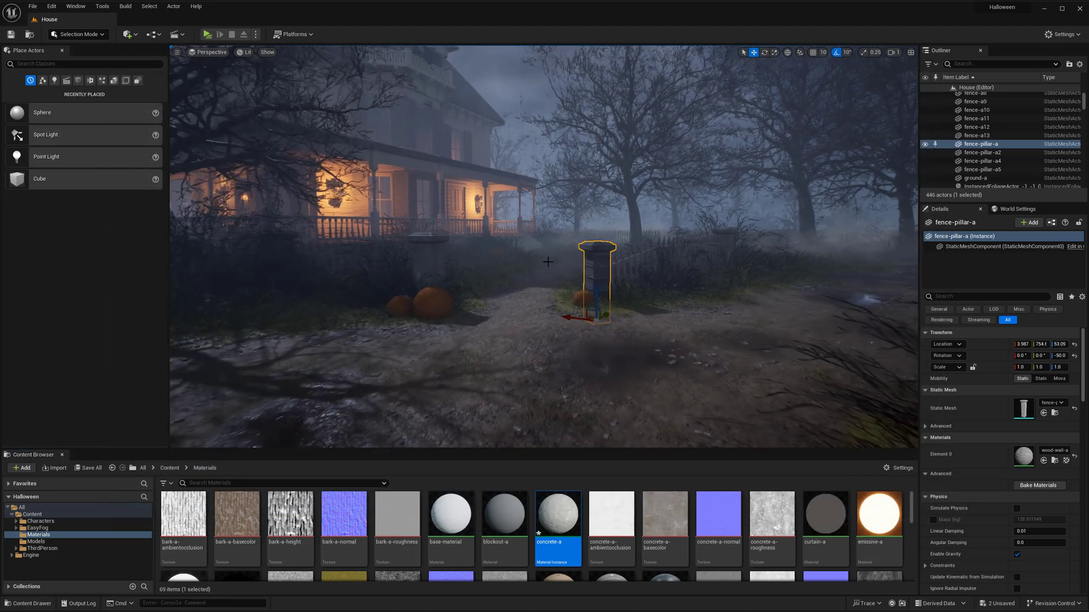
click(1003, 169)
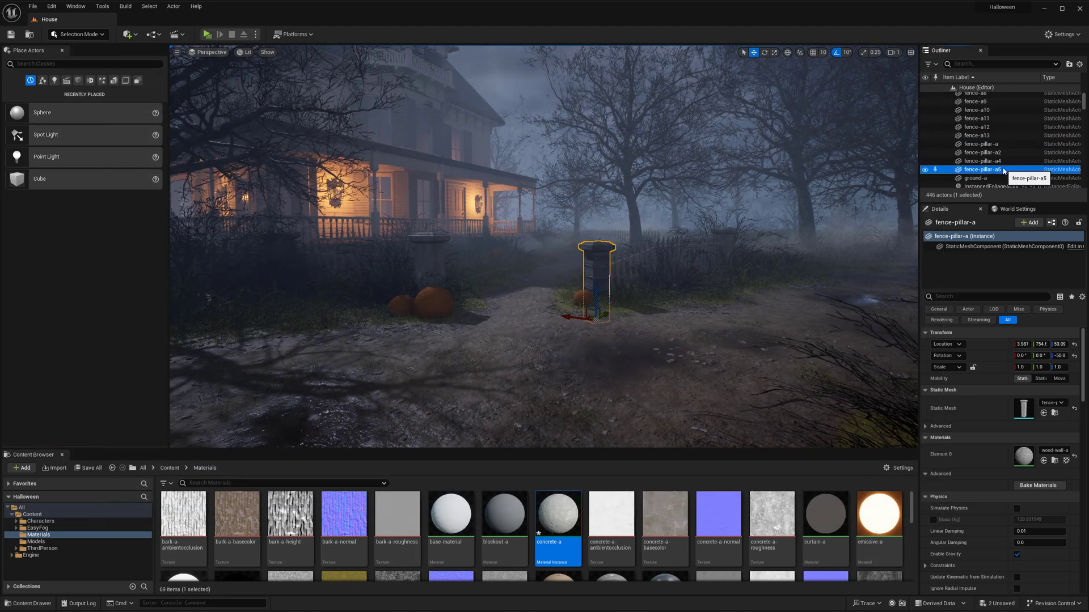
shift+click(999, 145)
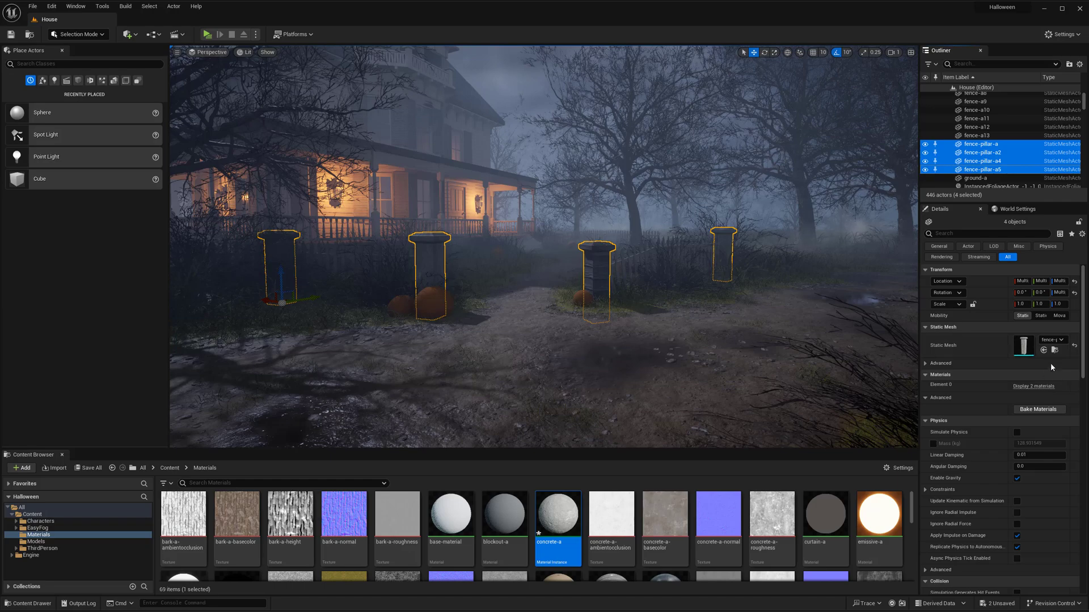
click(1074, 347)
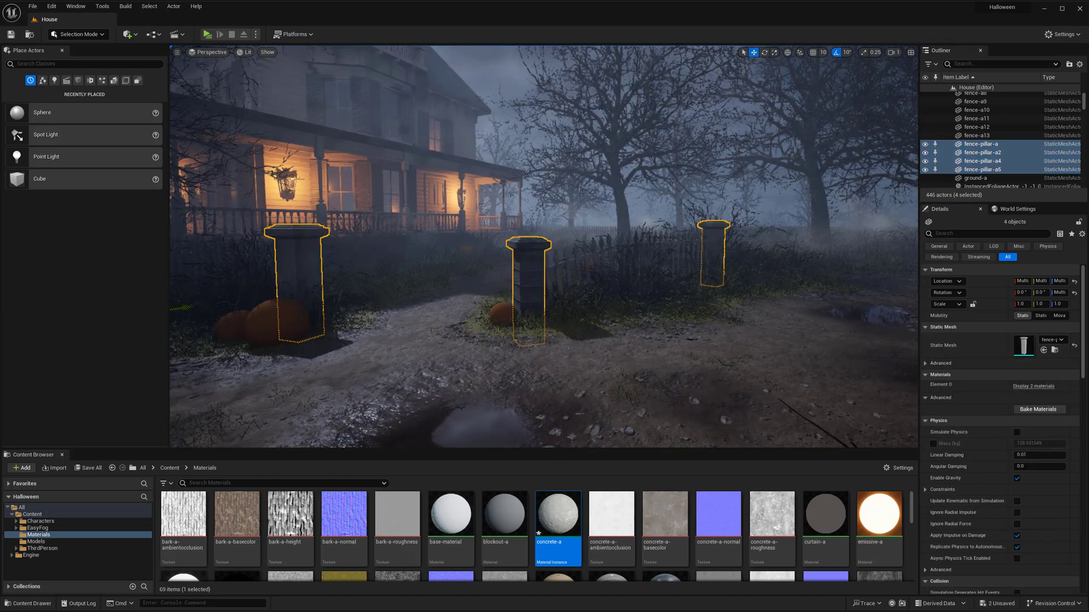
key(f)
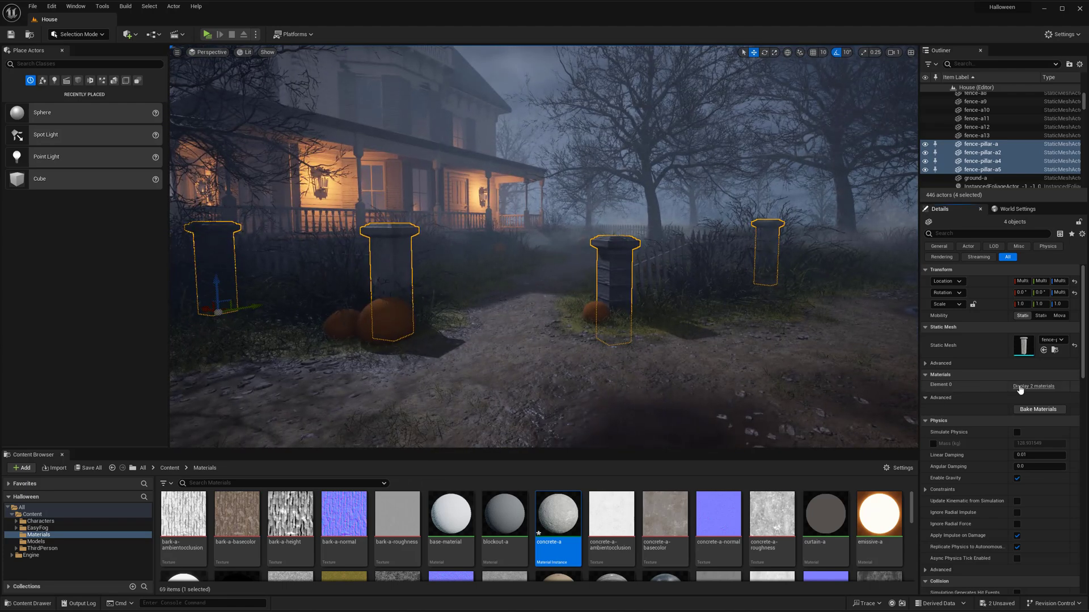
click(1020, 387)
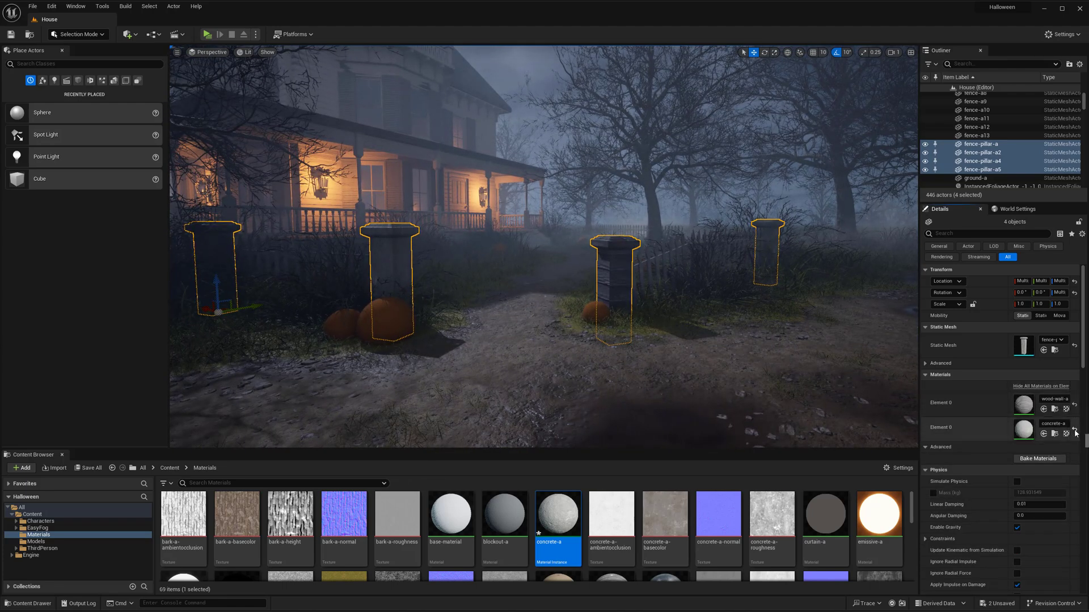
click(1075, 405)
- Inspect the concrete fence pillars and the surrounding scene from several viewpoints with the editor gizmos hidden
key(s)
right_drag(757, 372, 720, 373)
click(757, 373)
key(g)
click(679, 344)
key(g)
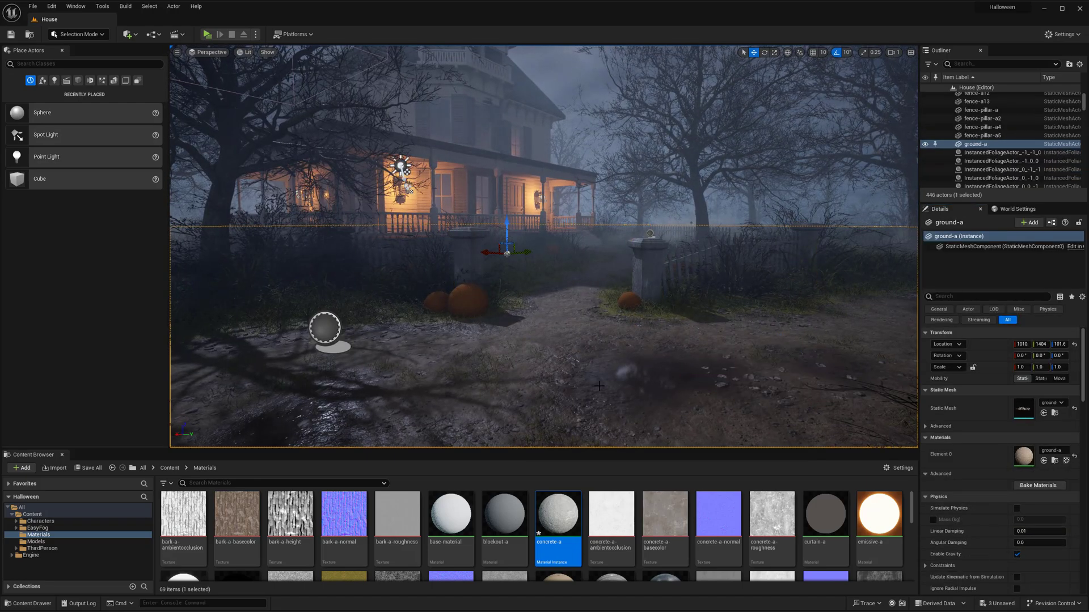
key(g)
key(d)
mouse_move(680, 344)
right_down()
mouse_move(596, 343)
mouse_move(757, 342)
mouse_move(669, 343)
mouse_move(690, 343)
right_up()
key(s)
key(a)
key(w)
mouse_move(641, 293)
right_down()
mouse_move(607, 295)
mouse_move(627, 295)
right_up()
key(w)
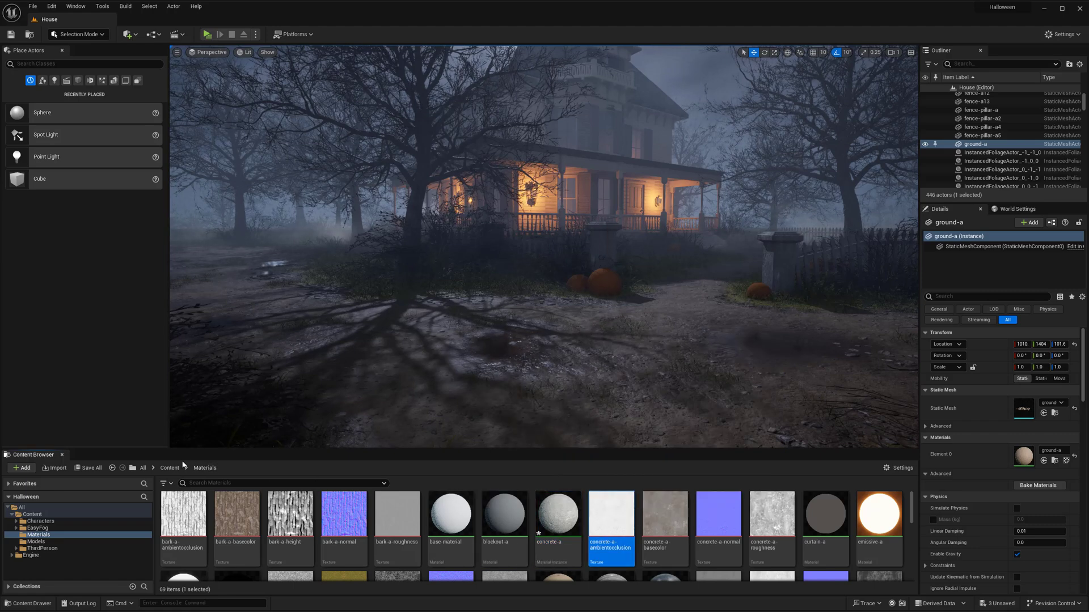
- Open the porch-lamp-a mesh from the Models folder and show the Materials folder beneath its resized editor window
click(170, 468)
double_click(333, 513)
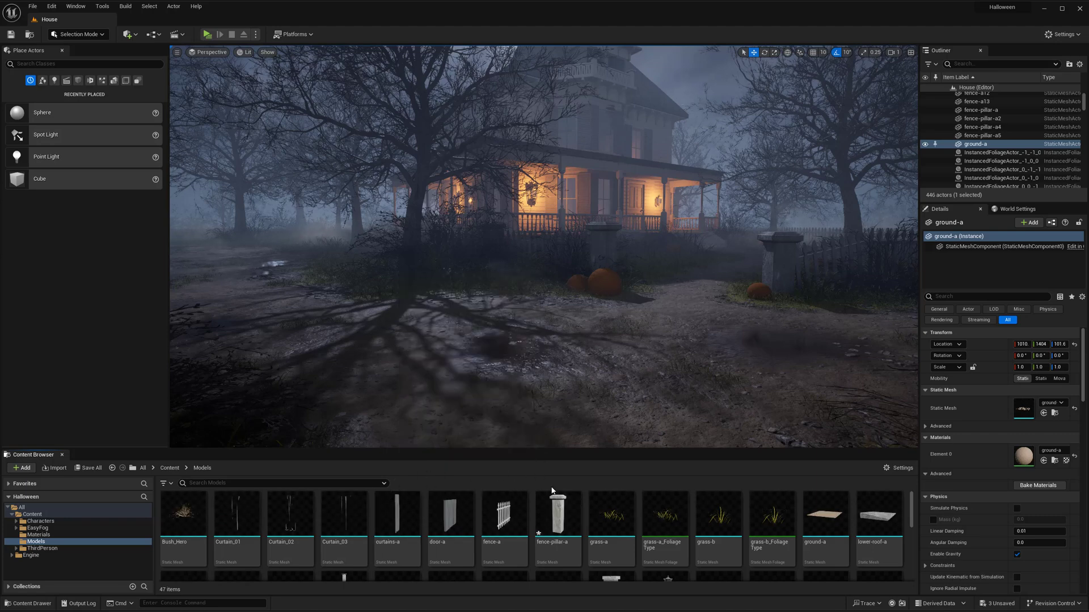
scroll(625, 525, down, 2)
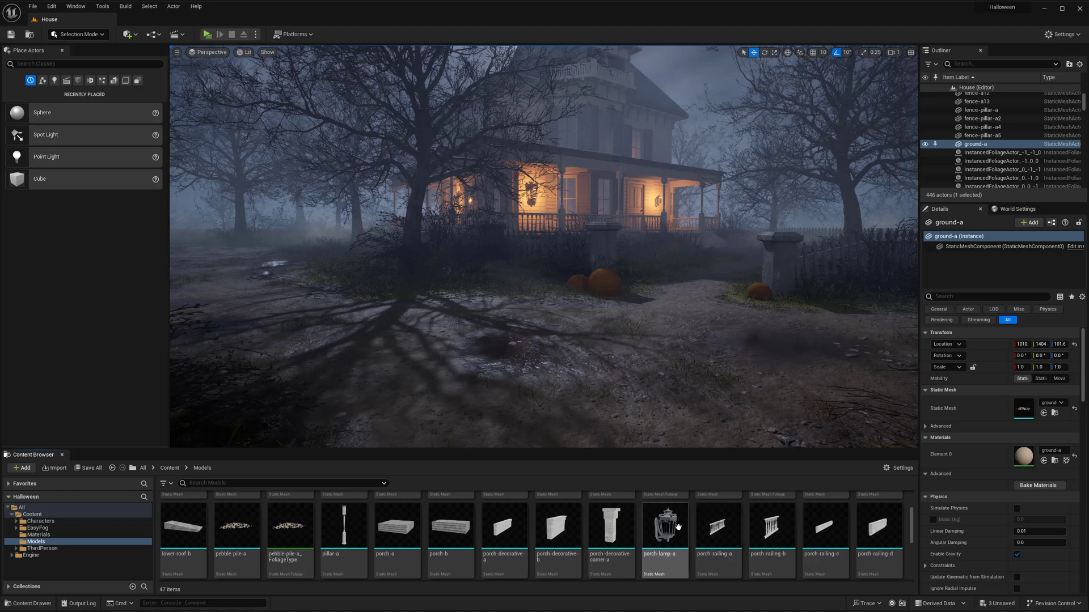
mouse_move(670, 529)
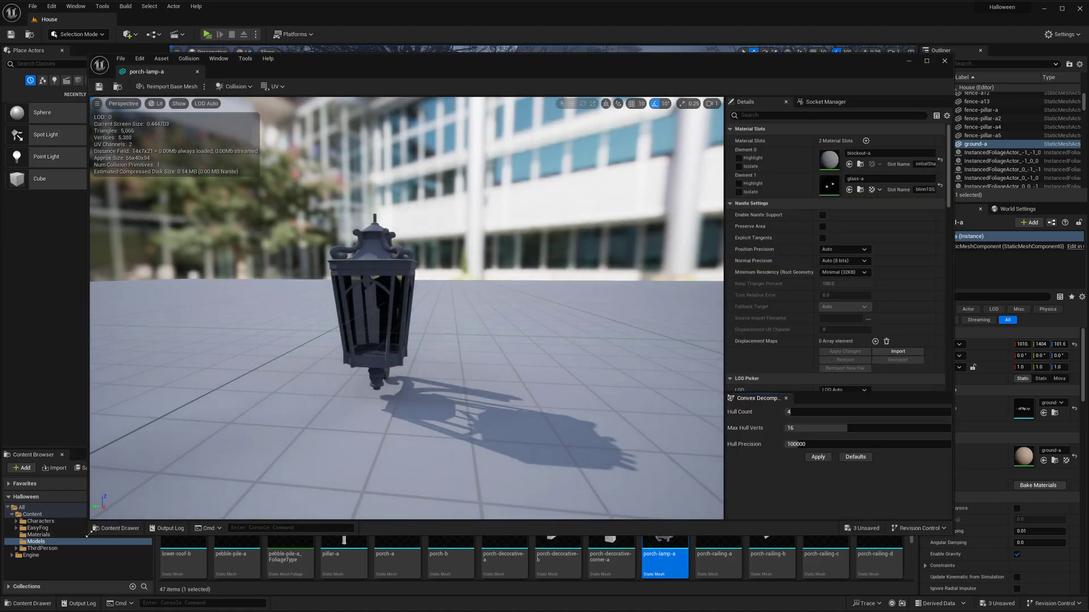
drag(89, 535, 216, 427)
click(47, 536)
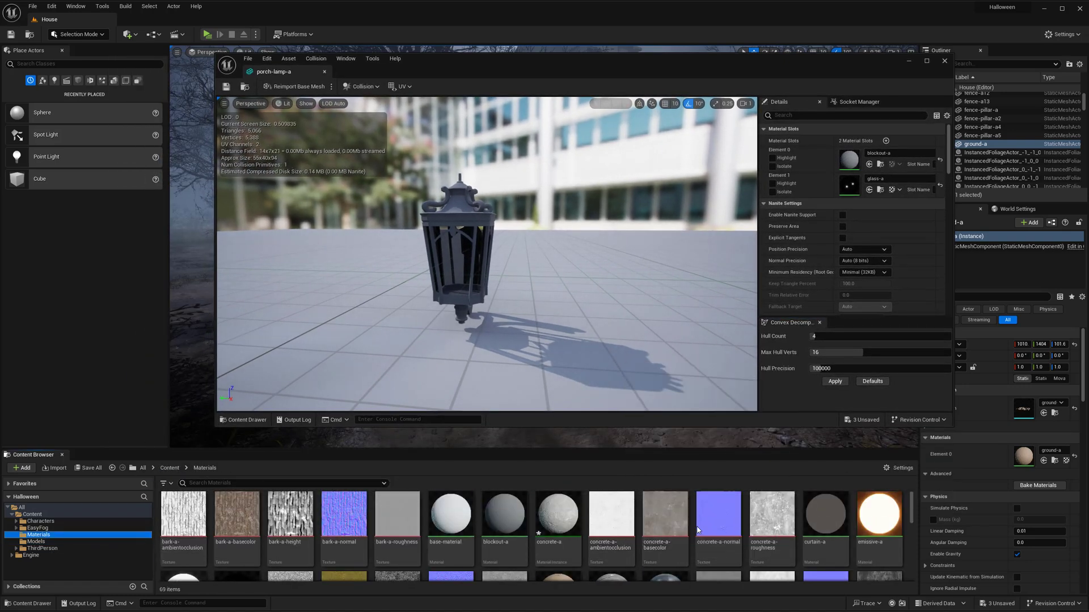
- Assign metal-a to the first material slot of the porch-lamp-a mesh and close its editor
scroll(689, 530, down, 2)
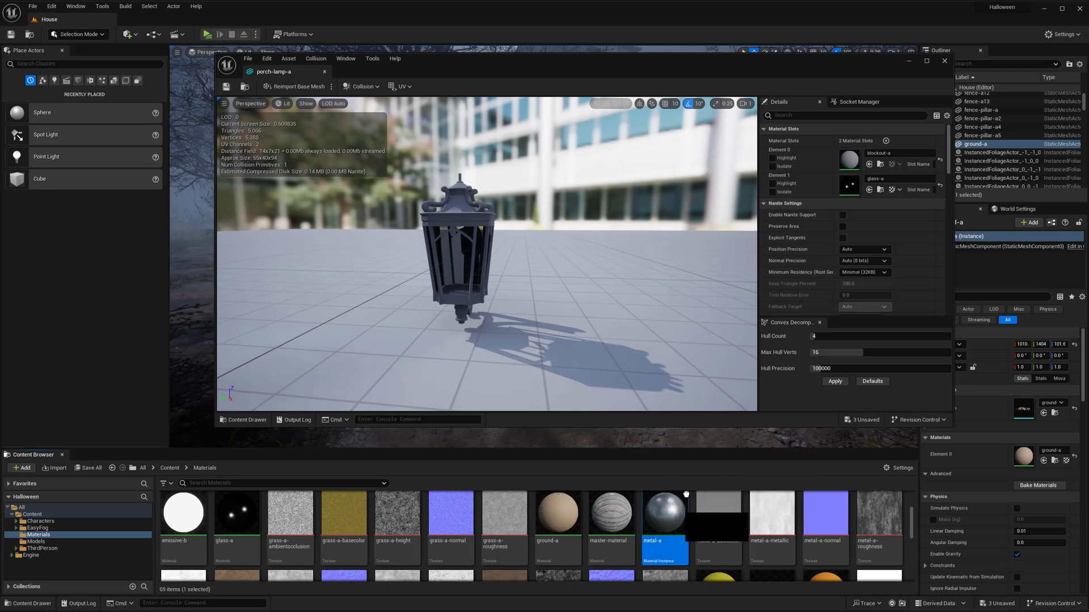
drag(686, 495, 848, 160)
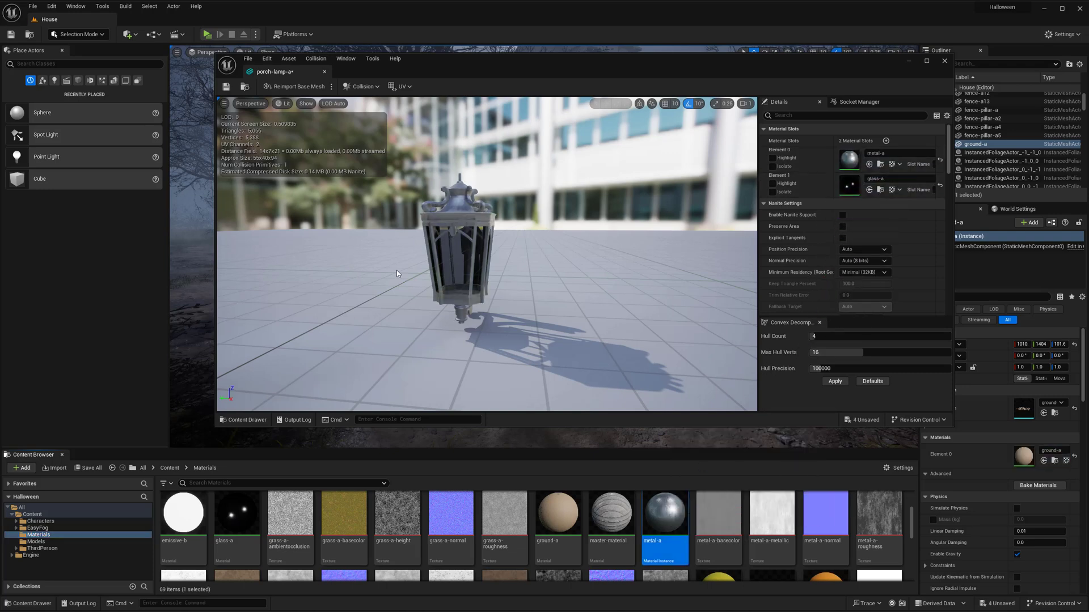
right_drag(397, 273, 482, 273)
key(a)
click(324, 72)
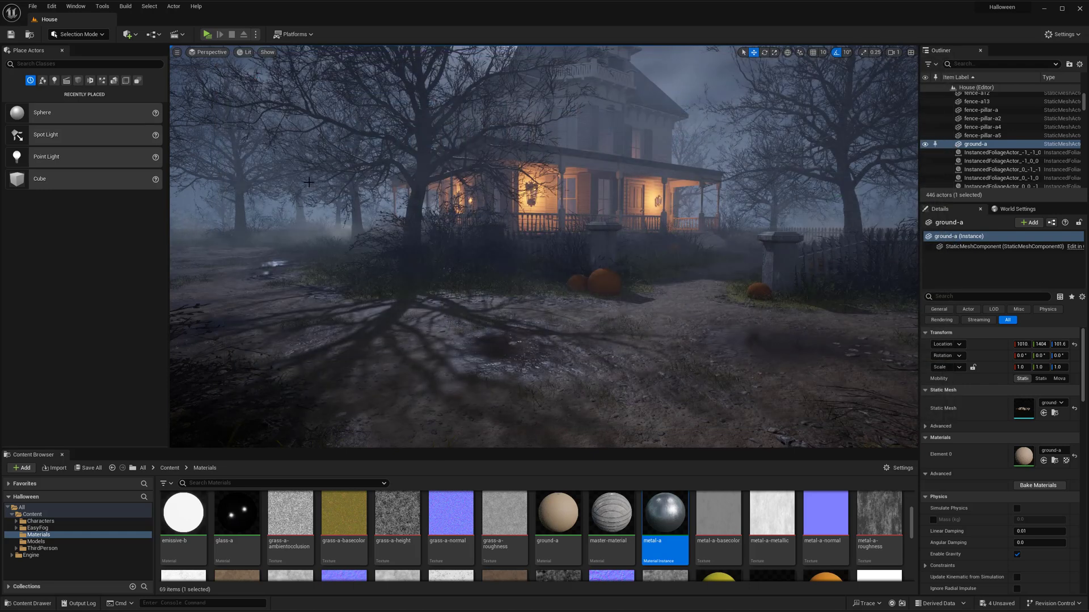
- Open the street-lamp-a mesh from the Models folder
click(168, 468)
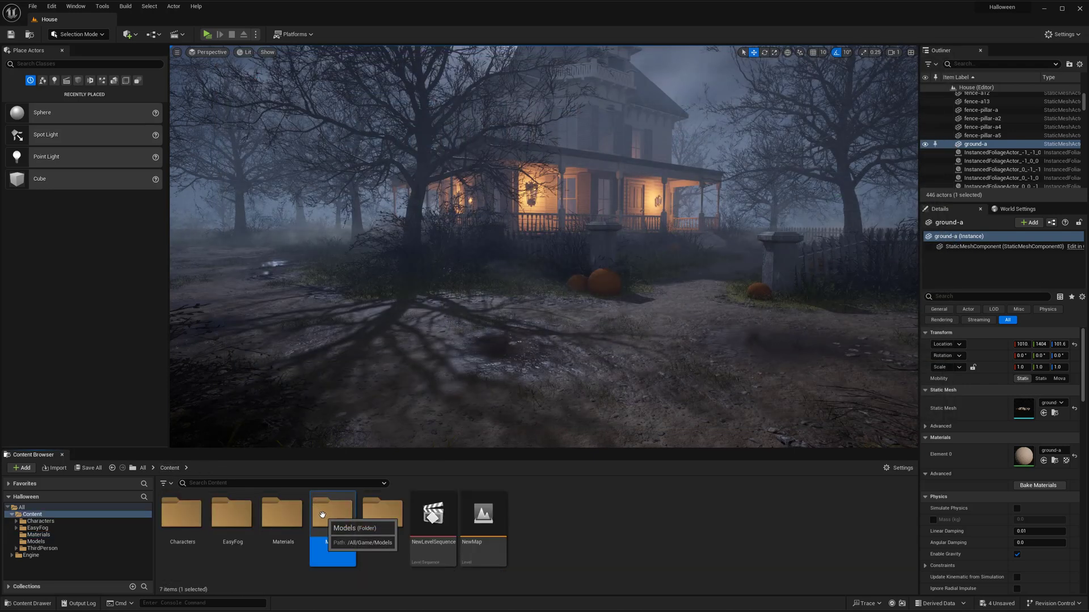
double_click(344, 513)
scroll(527, 540, down, 3)
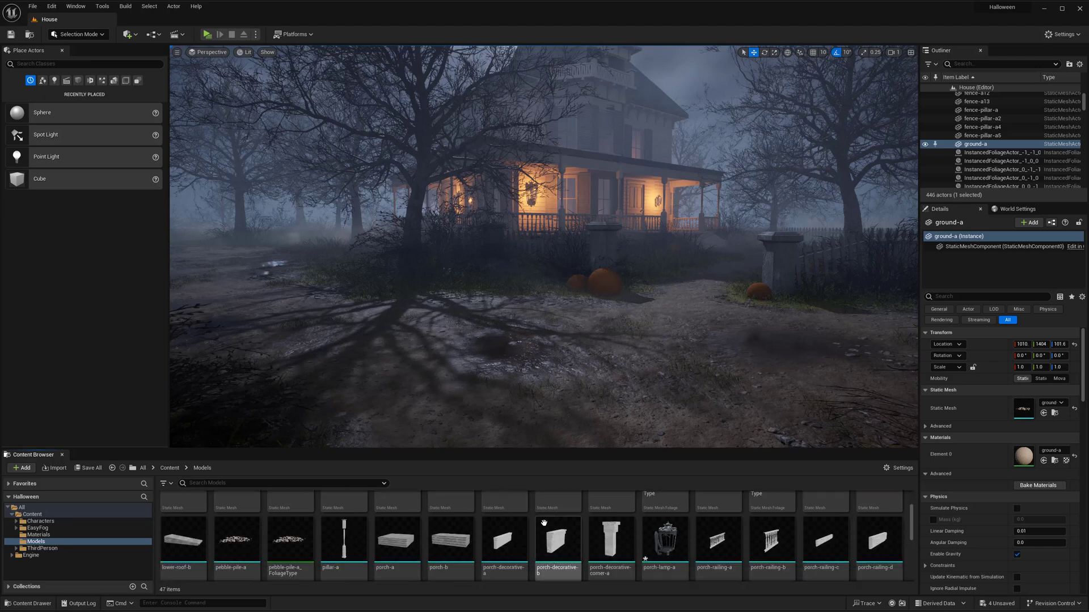
scroll(532, 531, down, 3)
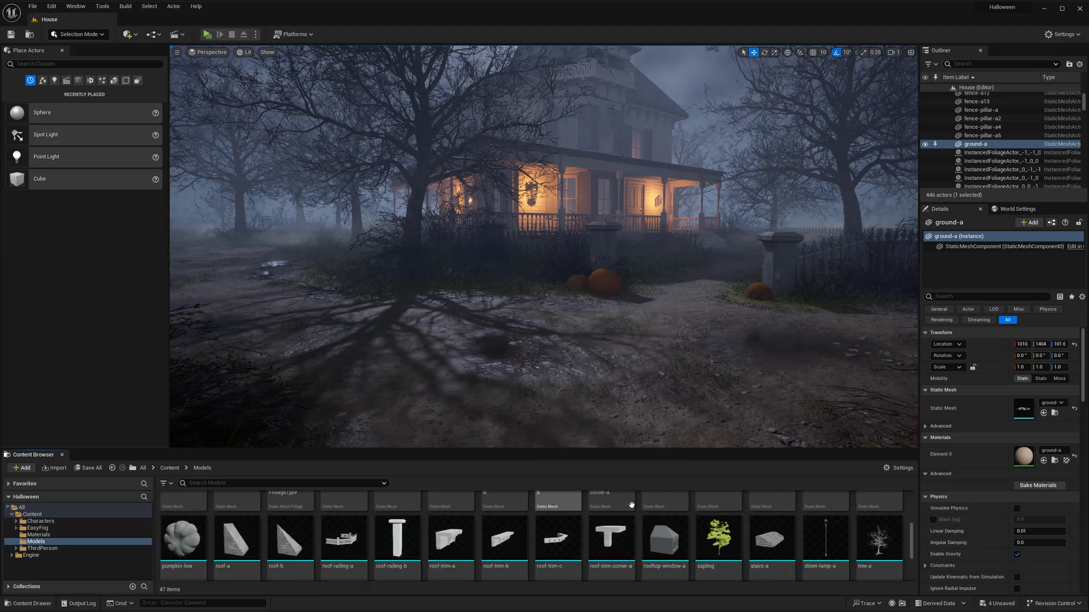
click(823, 527)
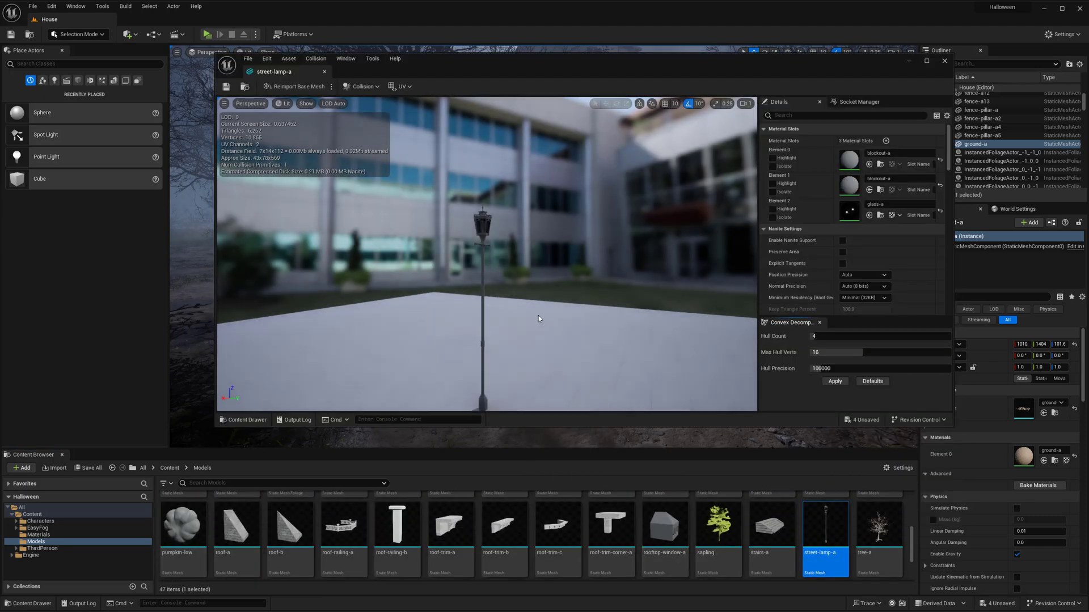
- Examine the street lamp mesh up close and at full height in its preview
middle_drag(525, 332, 522, 325)
alt+drag(522, 324, 618, 340)
alt+drag(516, 259, 525, 259)
scroll(516, 258, up, 5)
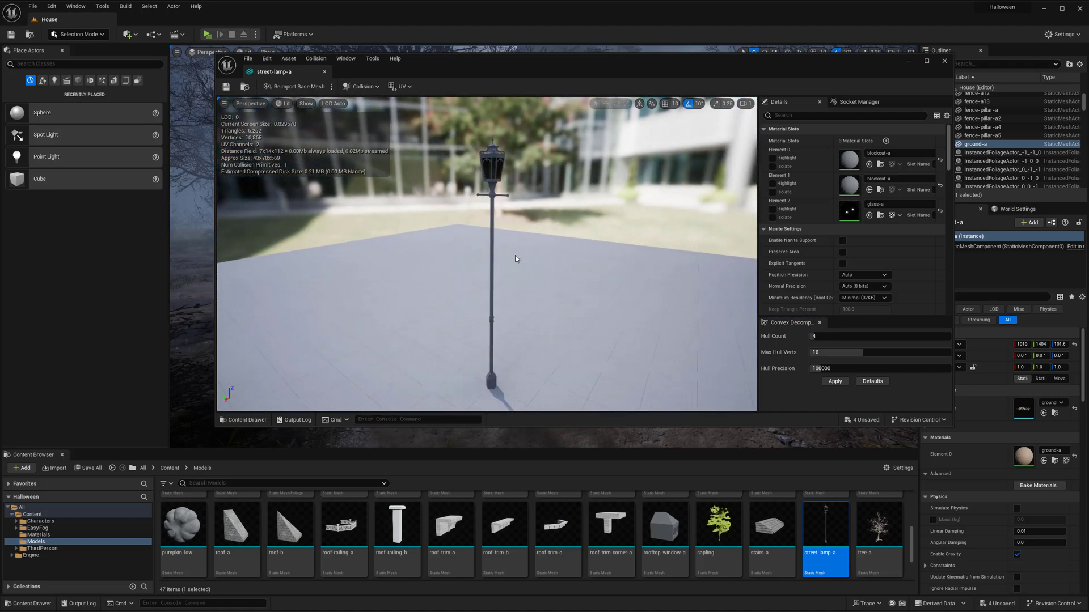
scroll(516, 258, up, 5)
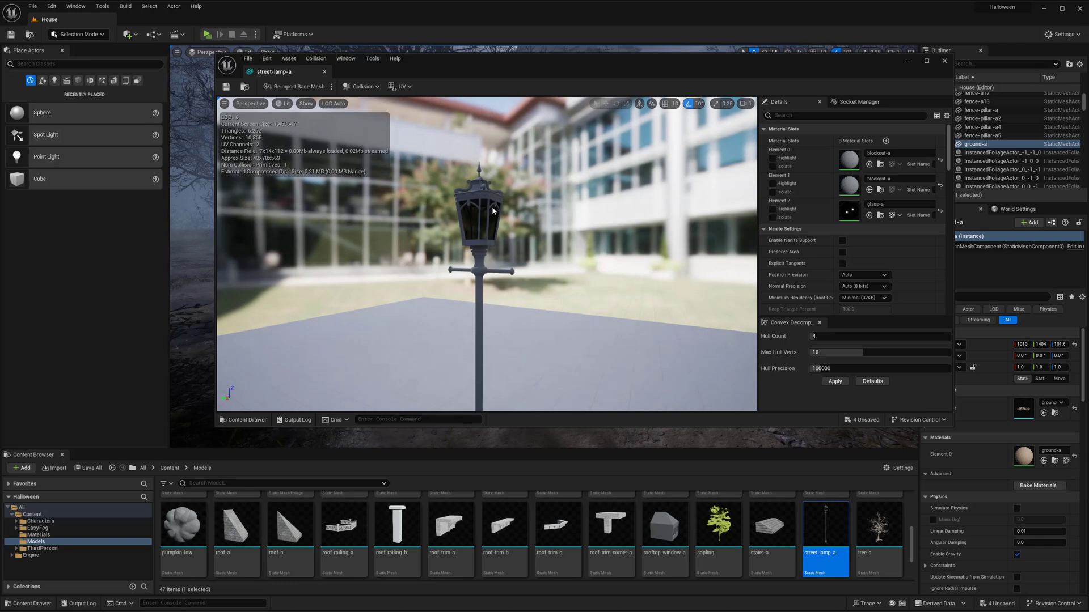
right_drag(468, 236, 458, 261)
key(s)
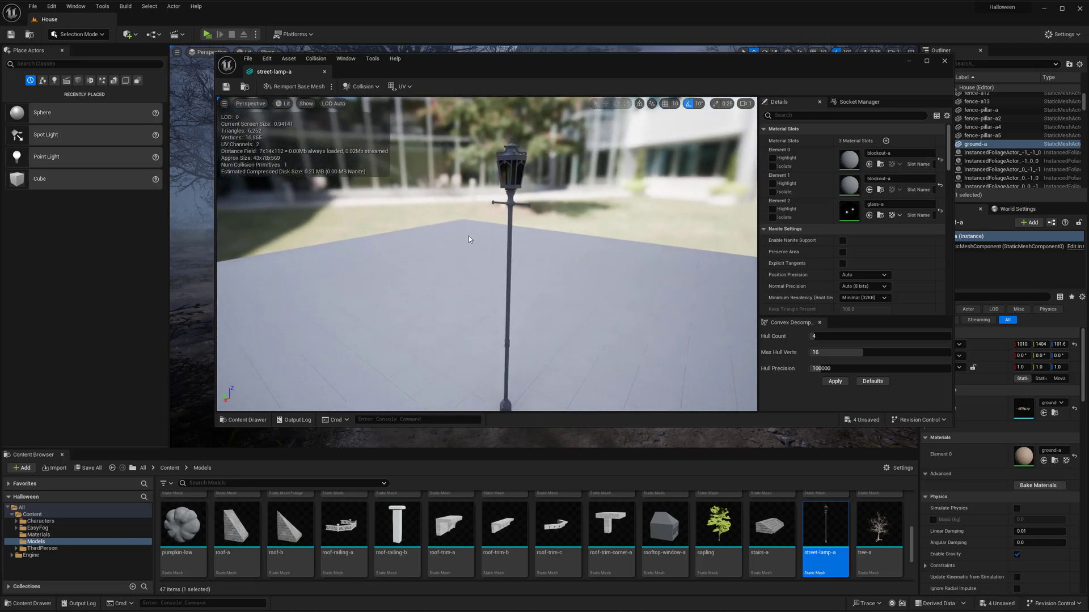
middle_drag(469, 236, 470, 240)
right_drag(471, 244, 471, 239)
key(s)
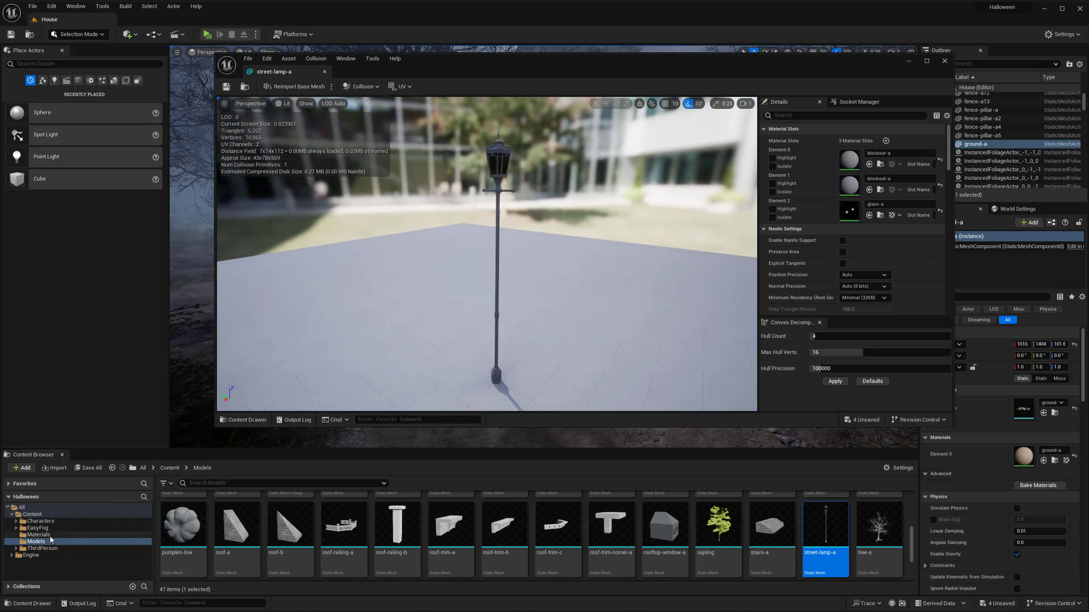
- Assign metal-a from the Materials folder to Element 0 and Element 1 of street-lamp-a, and close the mesh editor
click(50, 536)
scroll(734, 528, up, 2)
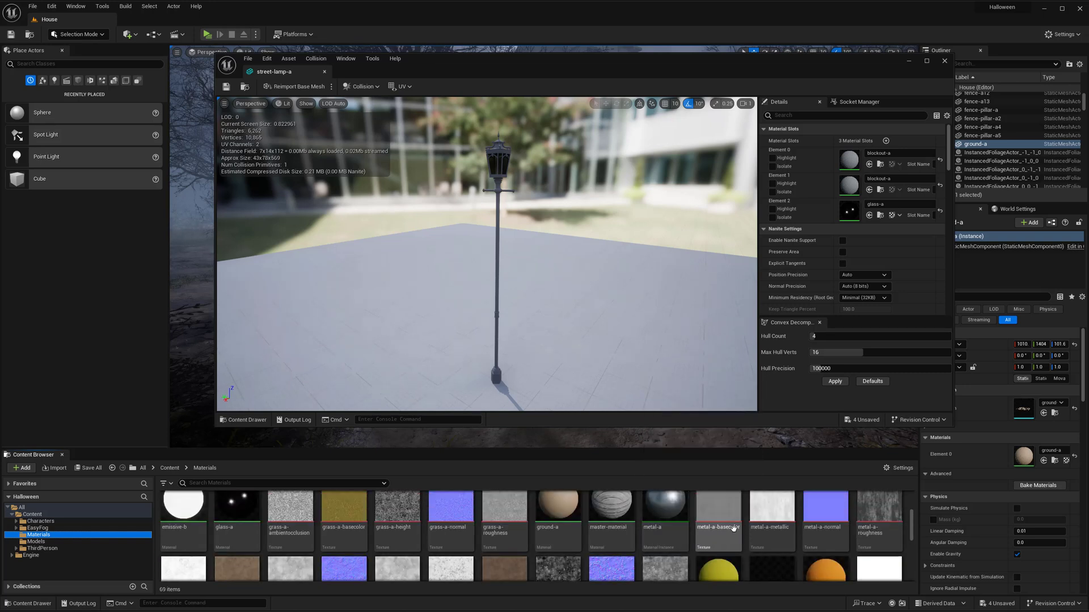
drag(666, 530, 847, 186)
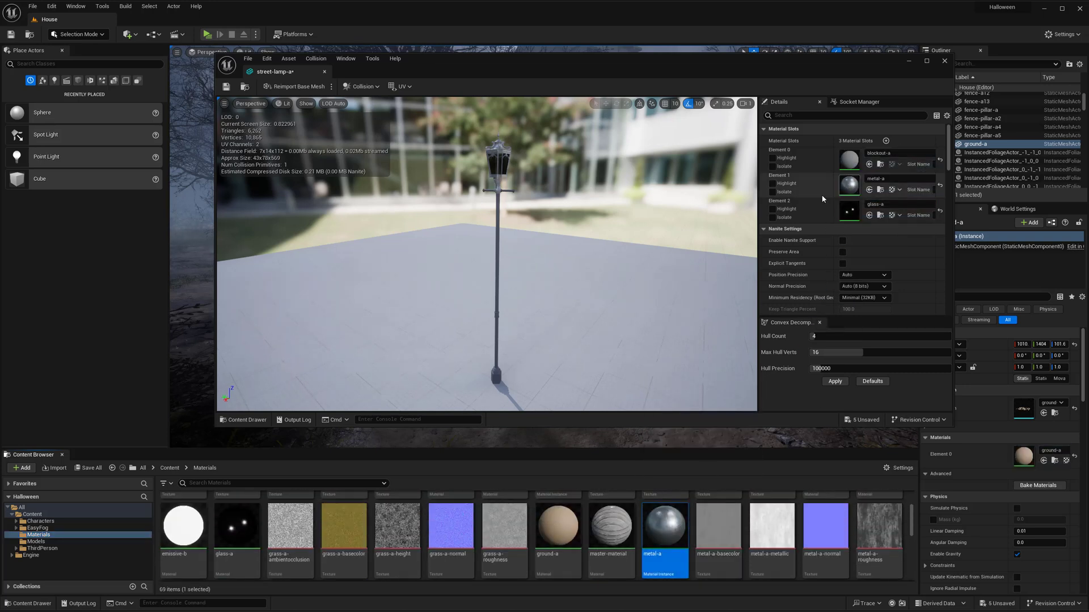
drag(663, 525, 847, 160)
drag(560, 237, 359, 113)
click(325, 72)
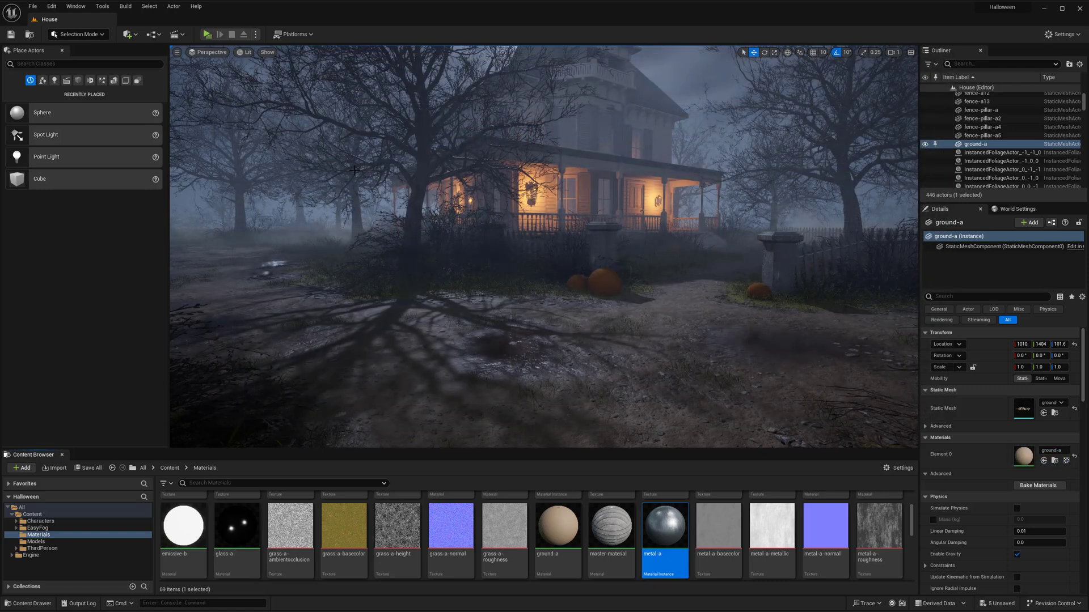
- Place a street-lamp-a from the Models folder on the ground in front of the house
scroll(606, 522, up, 2)
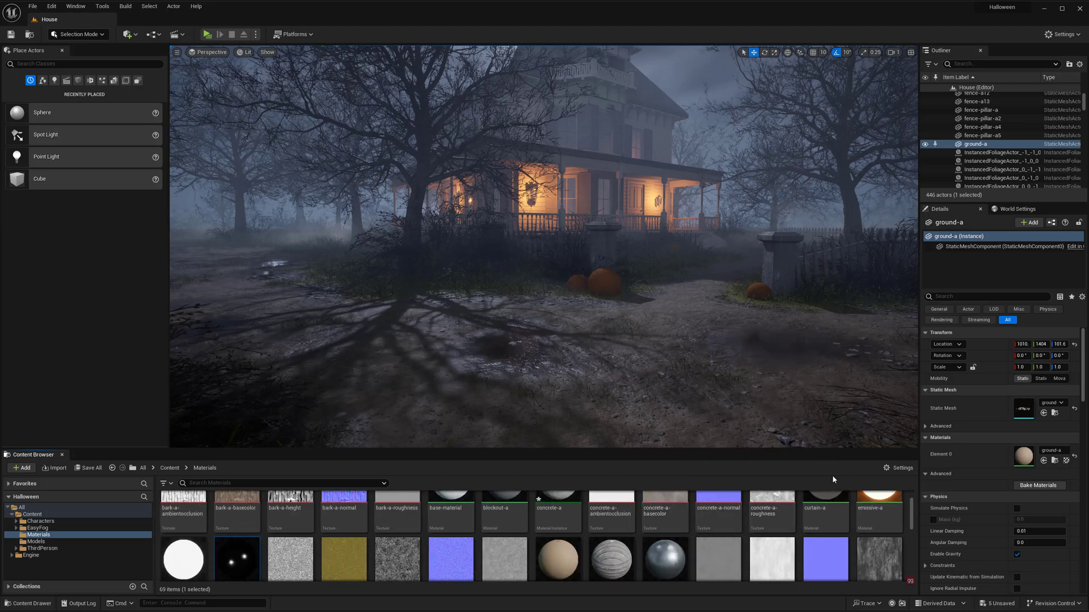
click(36, 542)
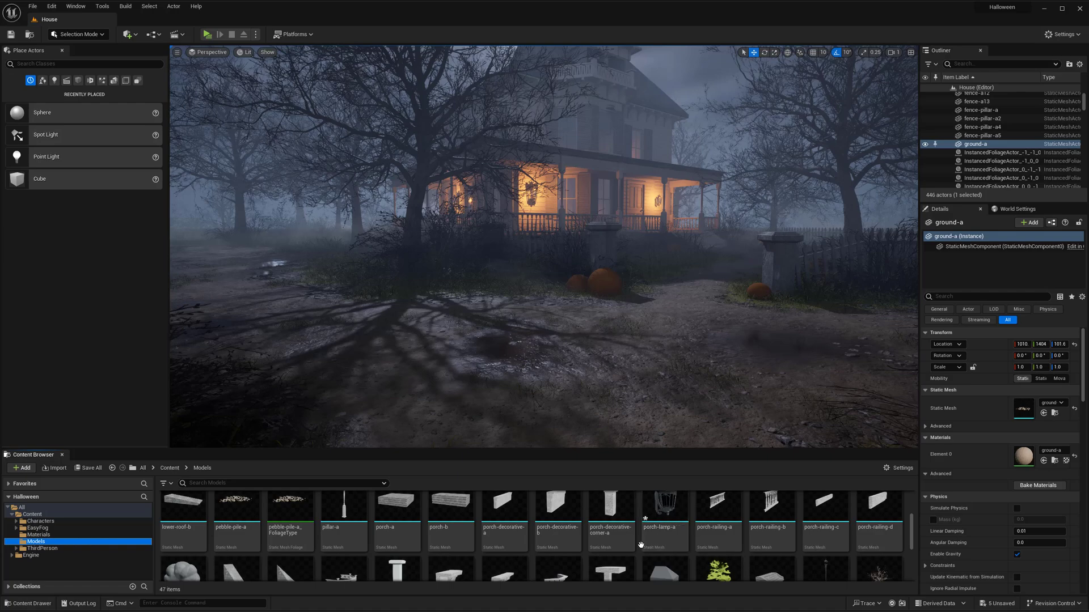
scroll(641, 545, down, 2)
drag(825, 530, 525, 346)
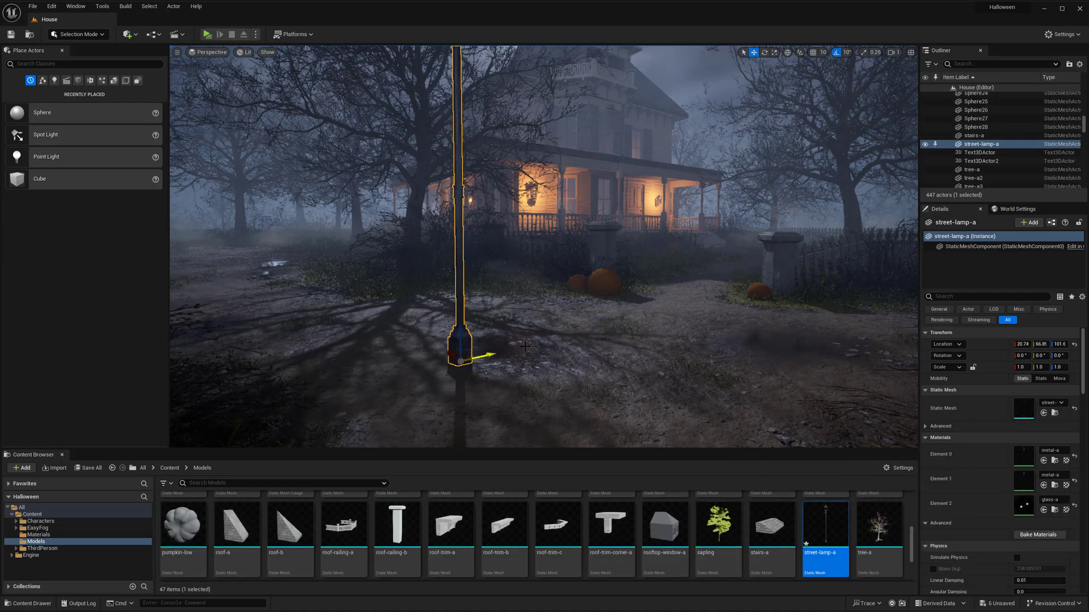
- Check the placed street lamp from farther back with the editor gizmos hidden, and delete it from the level
key(s)
right_drag(556, 371, 569, 341)
key(g)
key(a)
key(e)
key(q)
key(s)
key(g)
key(g)
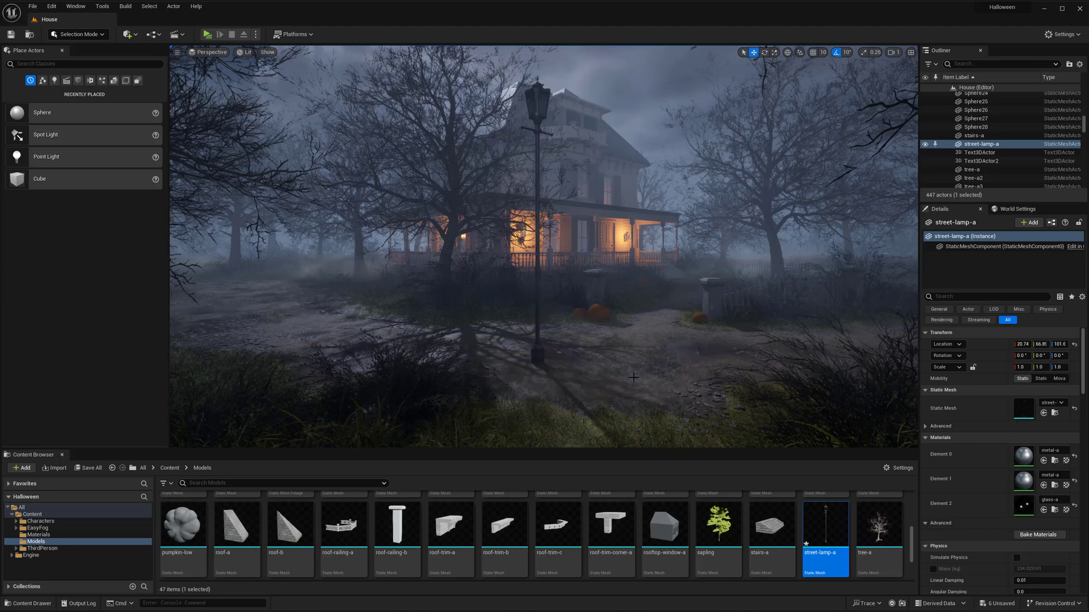
key(Delete)
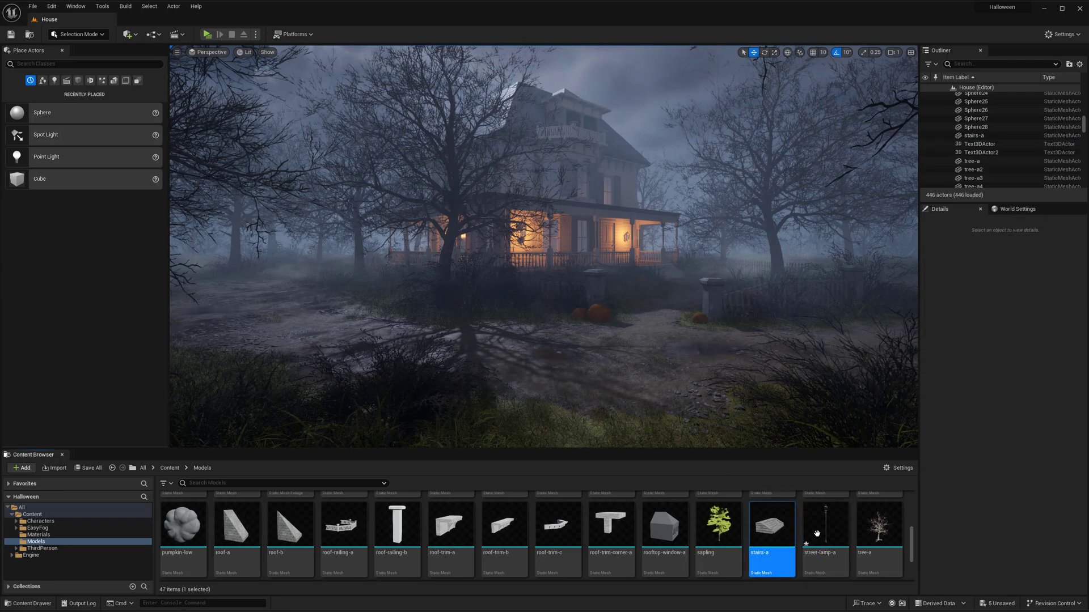
- Create an Actor-based Blueprint Class named street-lamp-lit in the Models folder and open it for editing
click(169, 468)
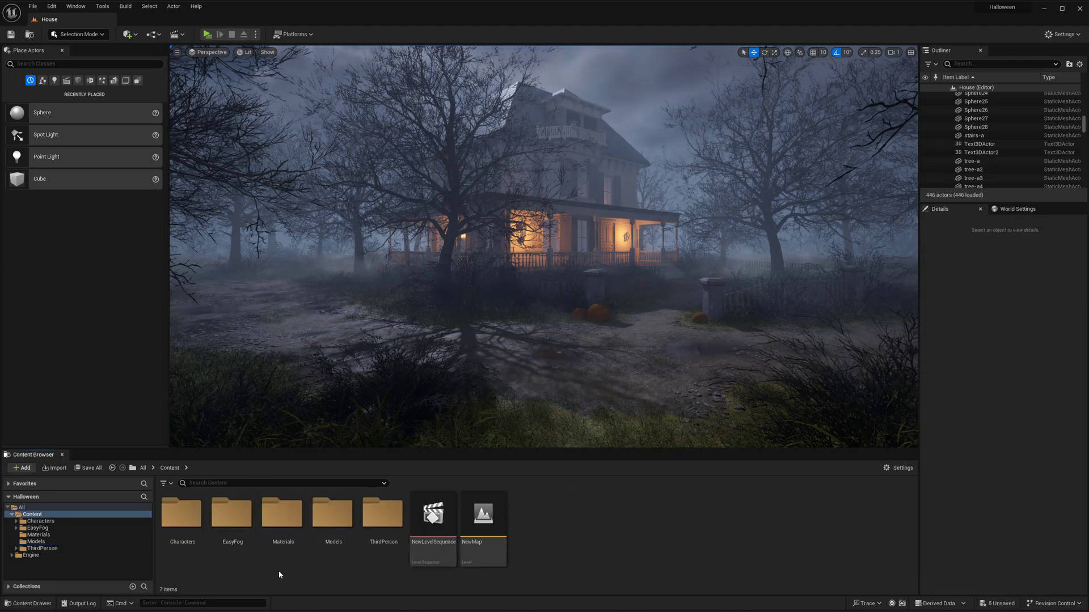
double_click(334, 514)
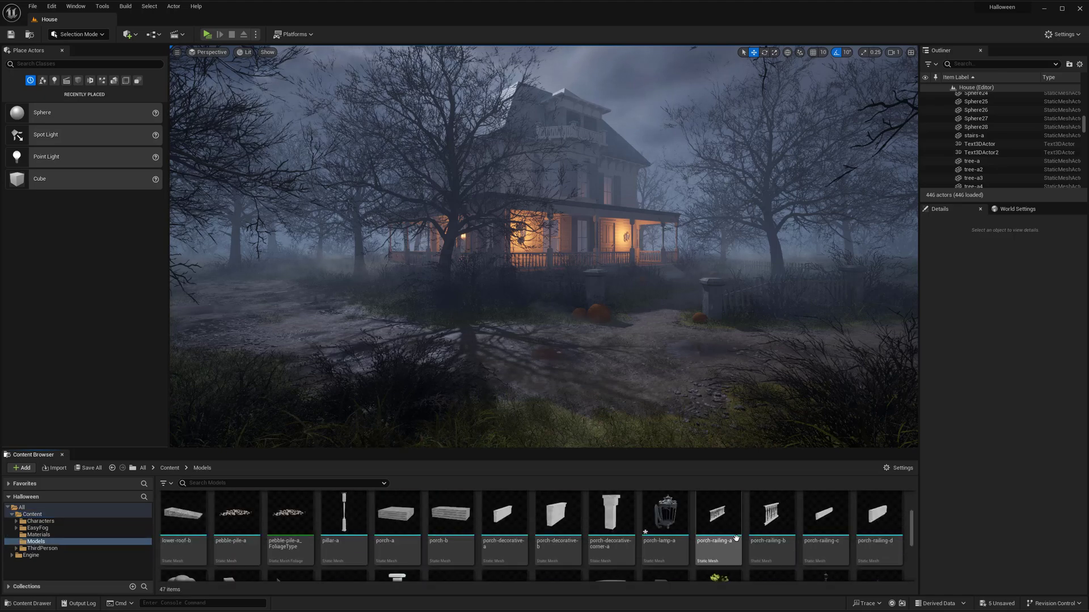
scroll(768, 548, down, 1)
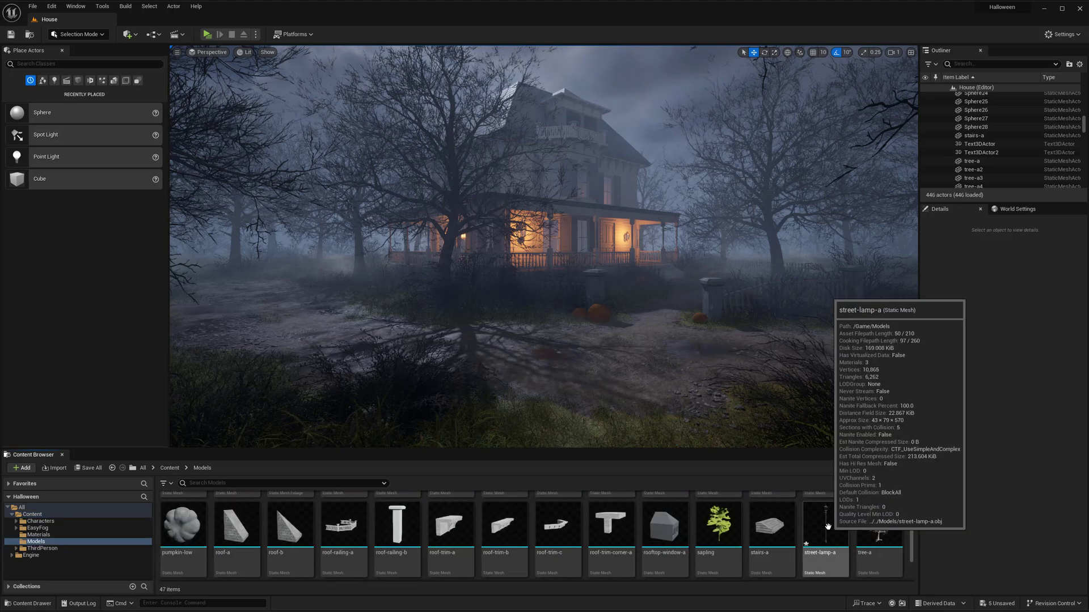
right_click(853, 562)
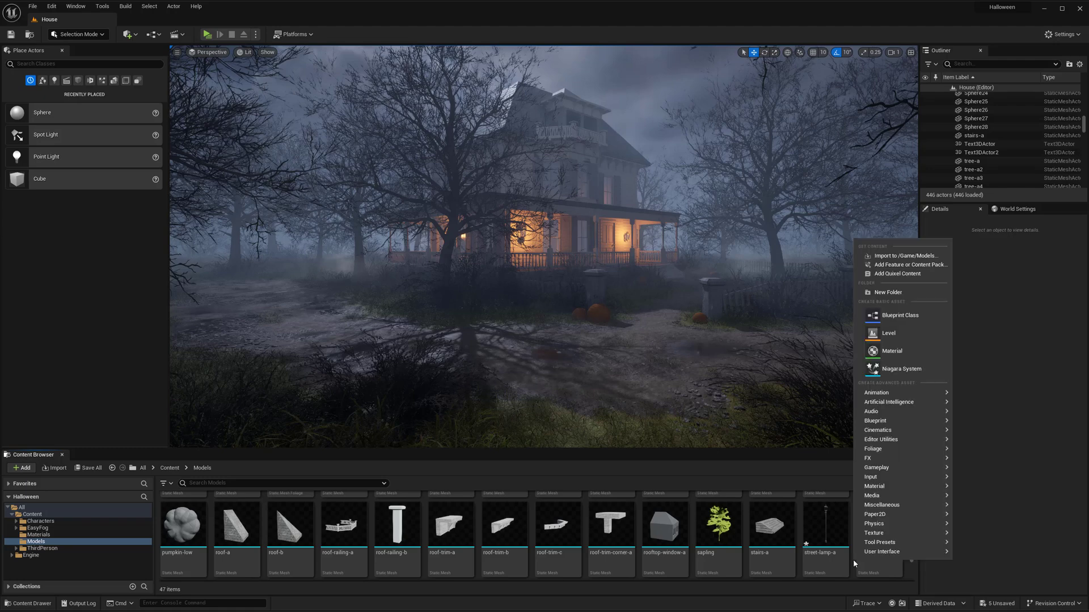
click(890, 316)
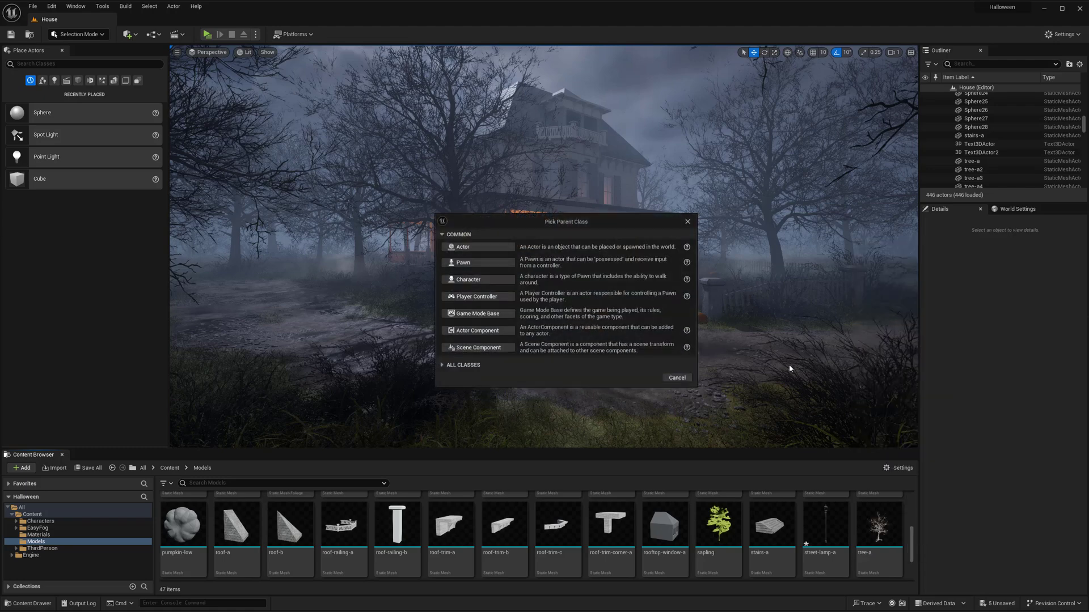
click(464, 247)
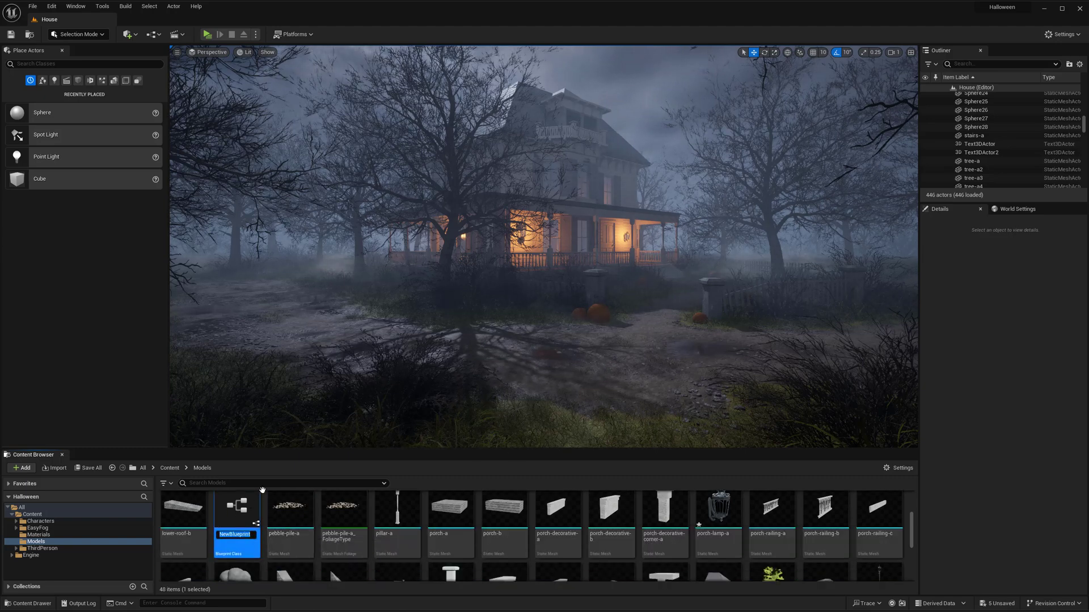
text(street-lamp-lit)
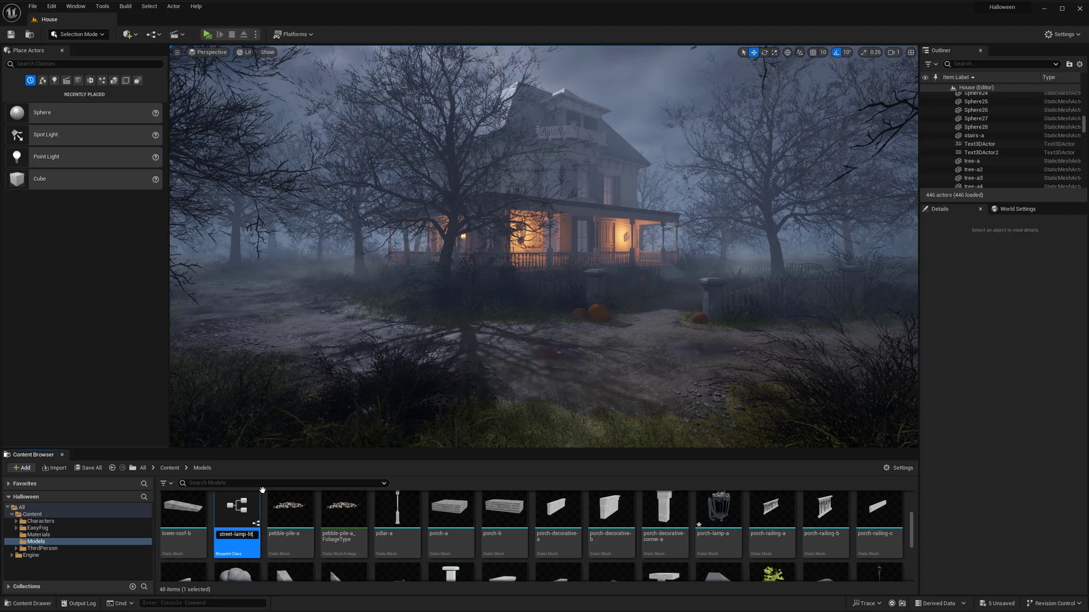
key(Return)
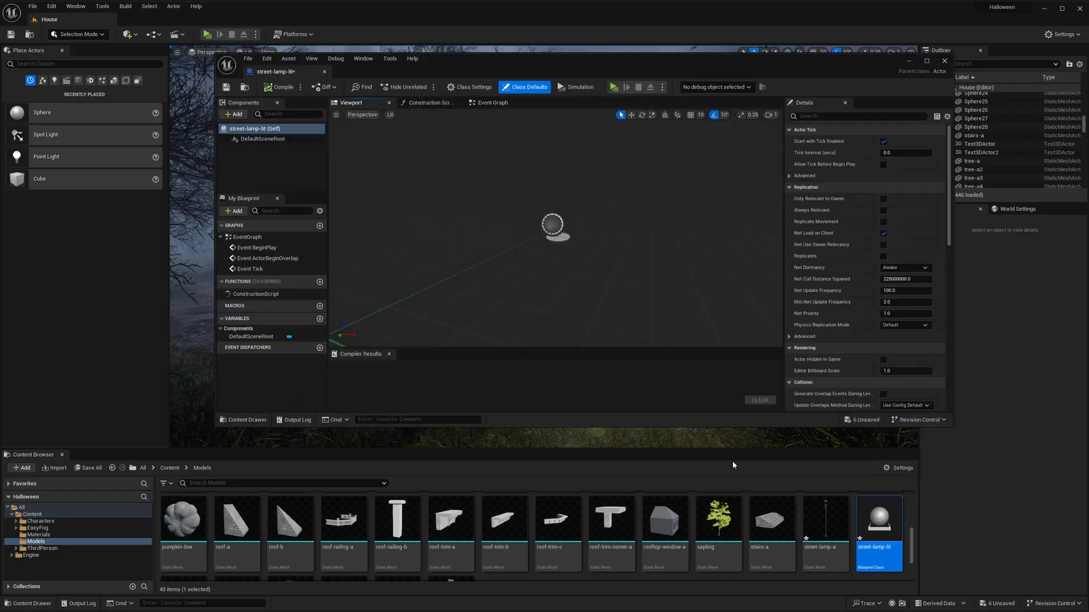
- Add the street-lamp-a mesh as a component of the blueprint, compile it, and enlarge the blueprint editor window
drag(829, 528, 397, 224)
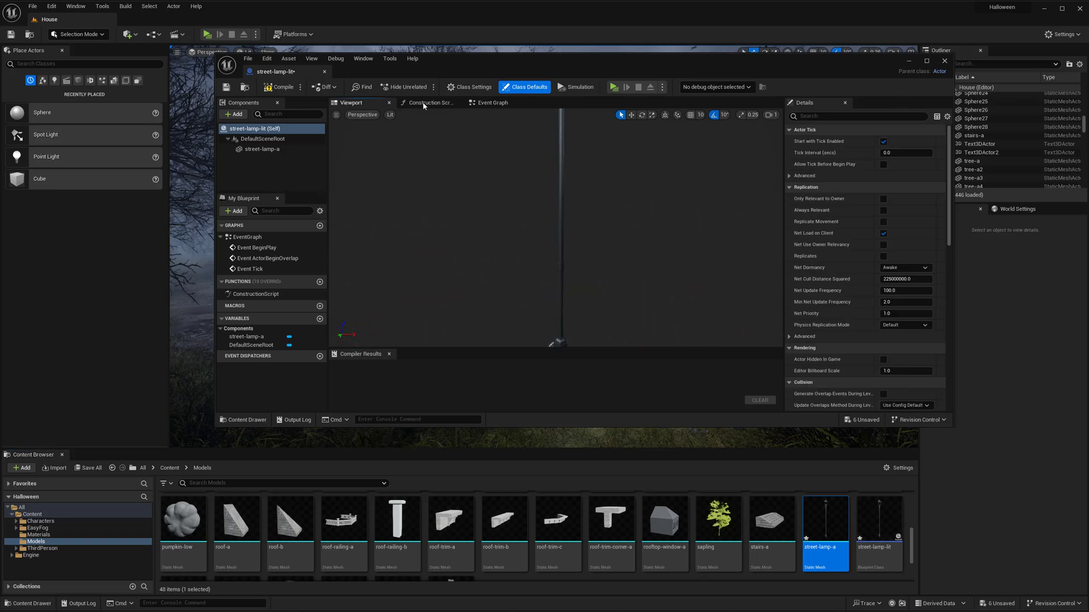
click(279, 88)
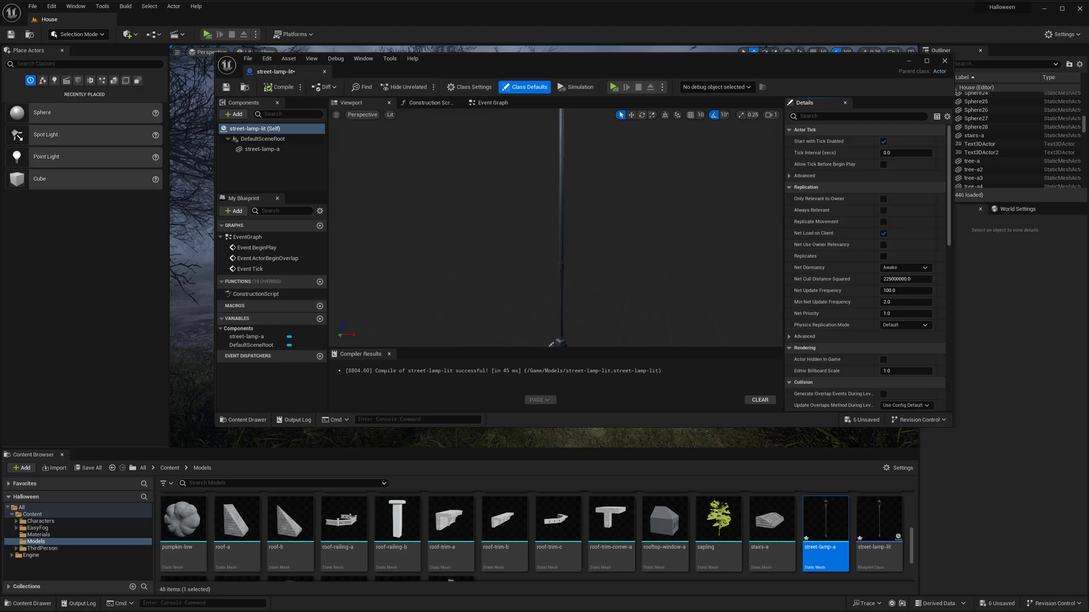
drag(216, 427, 114, 547)
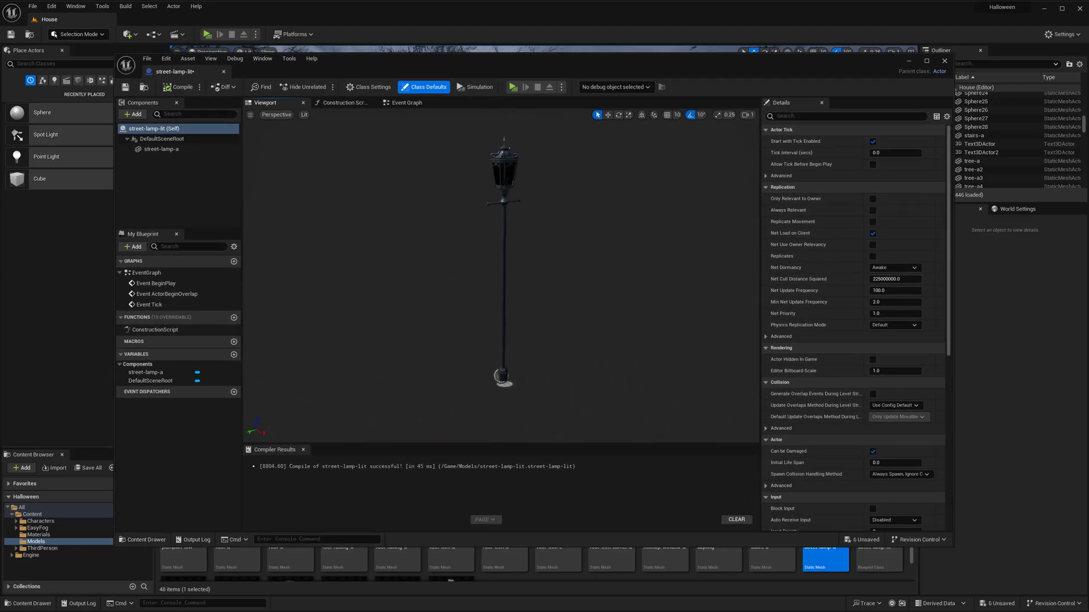
- Add a Point Light component to the blueprint and raise it into the lamp head at a Z location of about 507.5
click(135, 115)
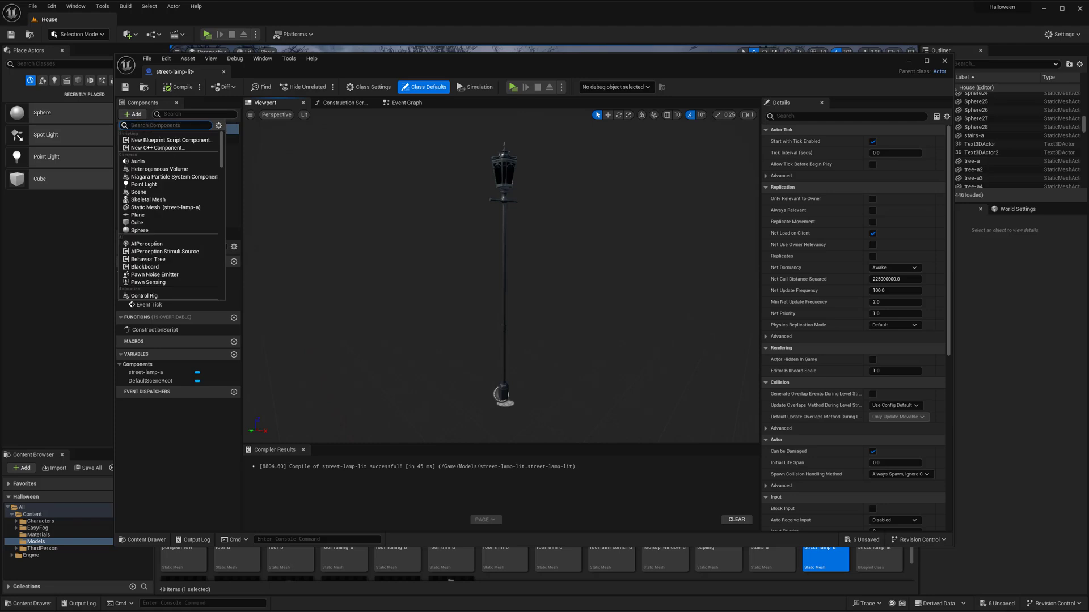
text(li)
key(BackSpace)
key(BackSpace)
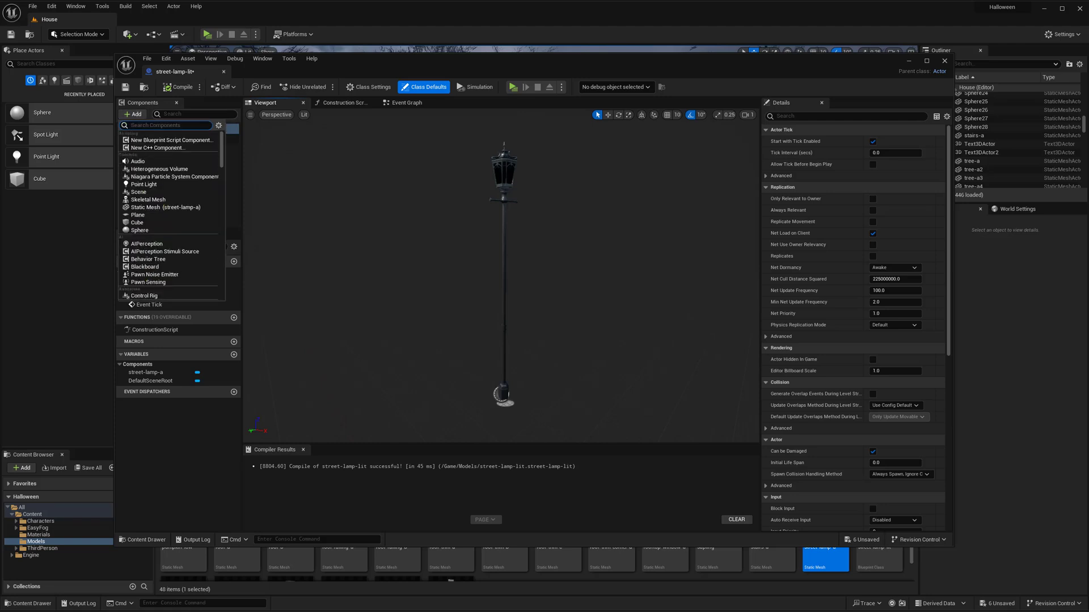
click(158, 185)
drag(507, 137, 507, 134)
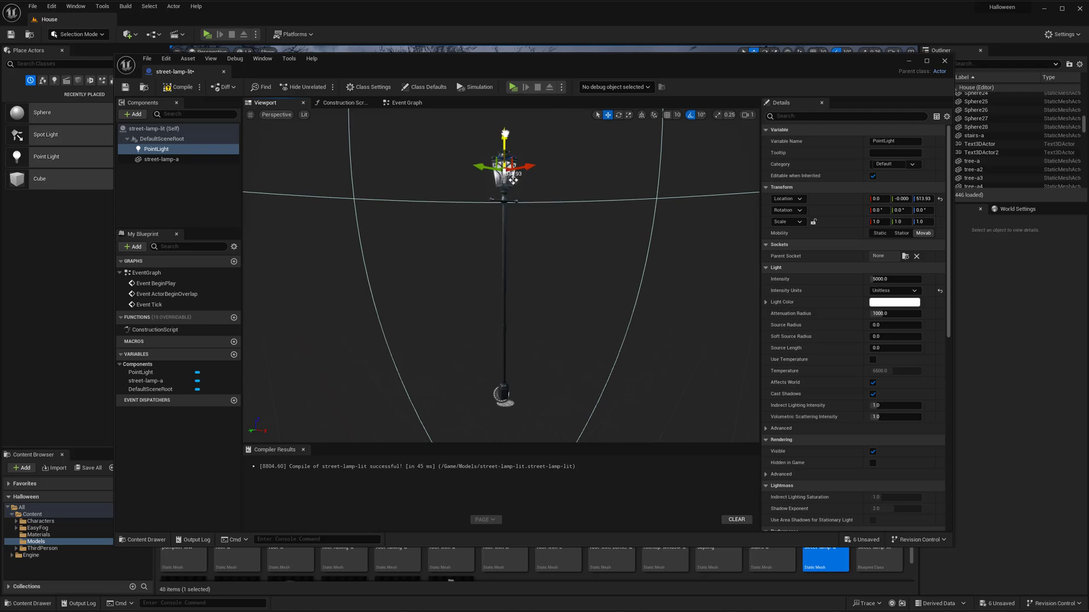
alt+drag(294, 165, 227, 165)
drag(500, 136, 683, 149)
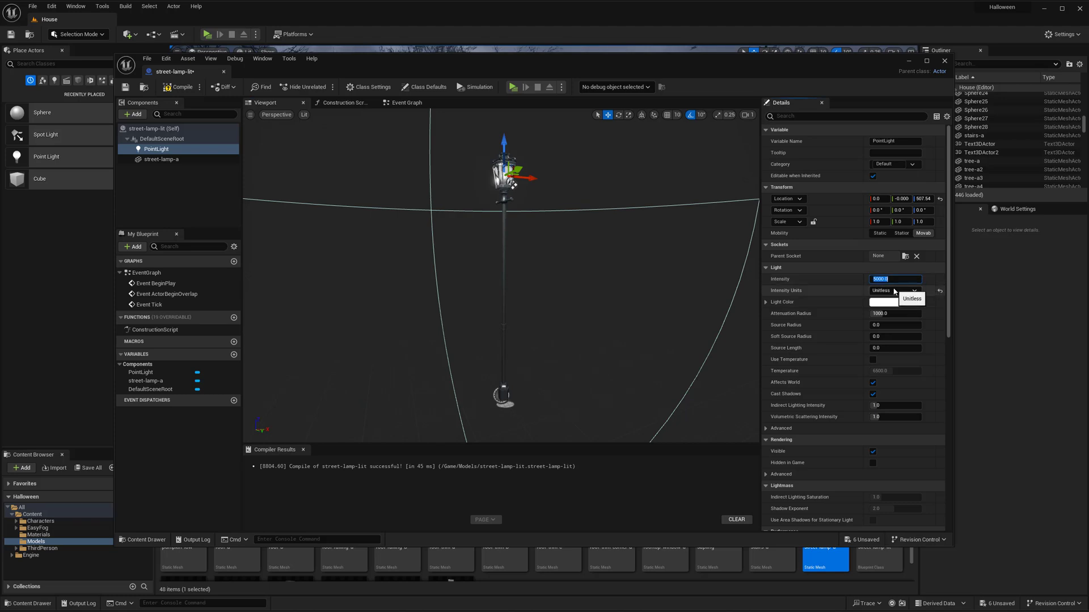
- Increase the point light's attenuation radius slightly to about 1033 and enable Use Temperature with a warm colour temperature
mouse_move(884, 313)
mouse_down()
mouse_move(850, 313)
mouse_move(902, 314)
mouse_up()
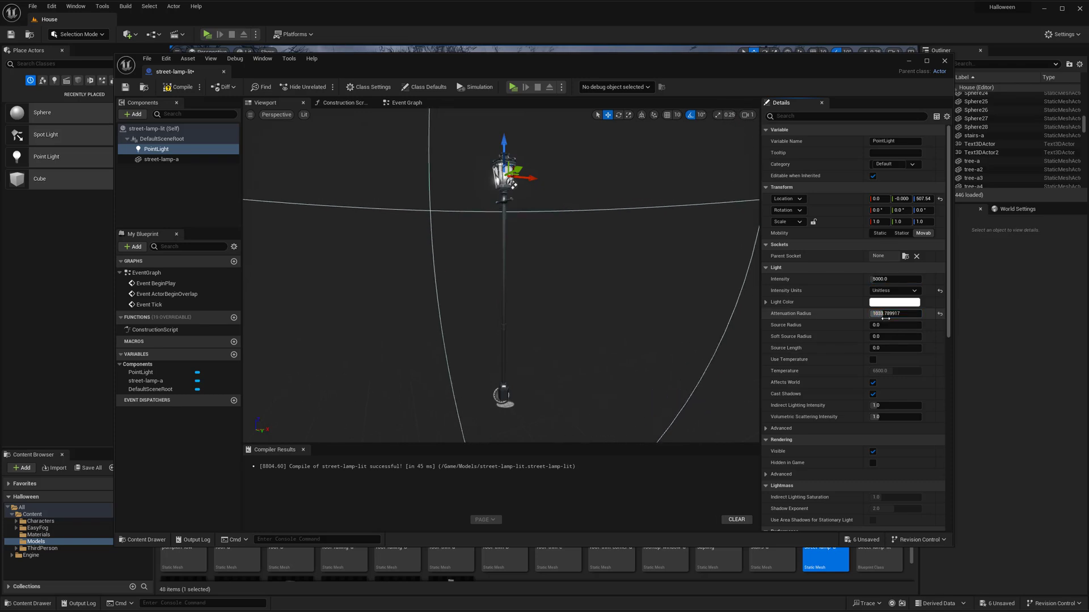
click(872, 360)
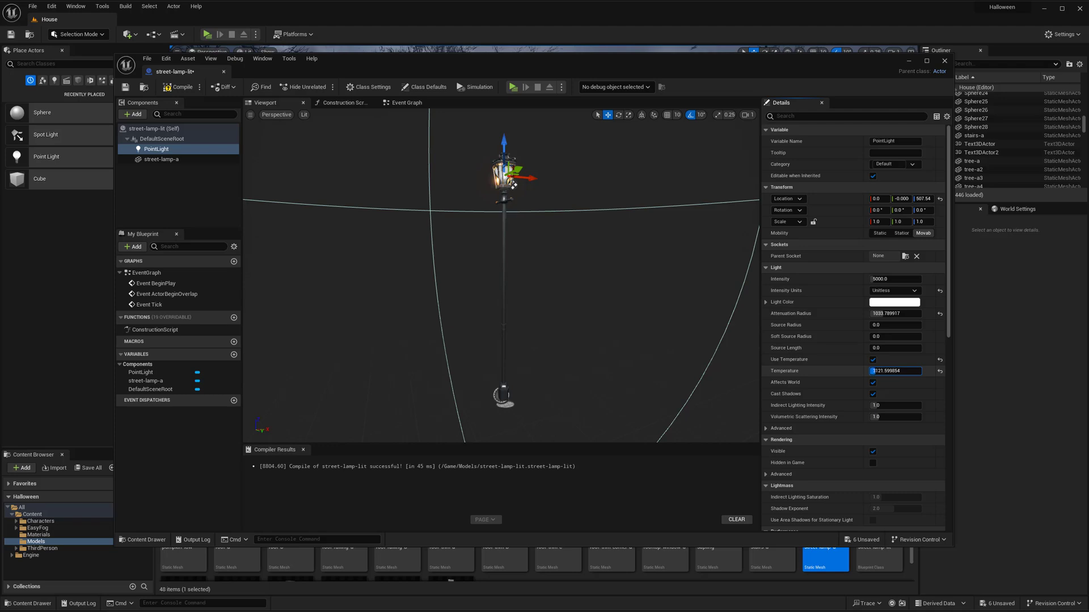
alt+drag(555, 291, 565, 290)
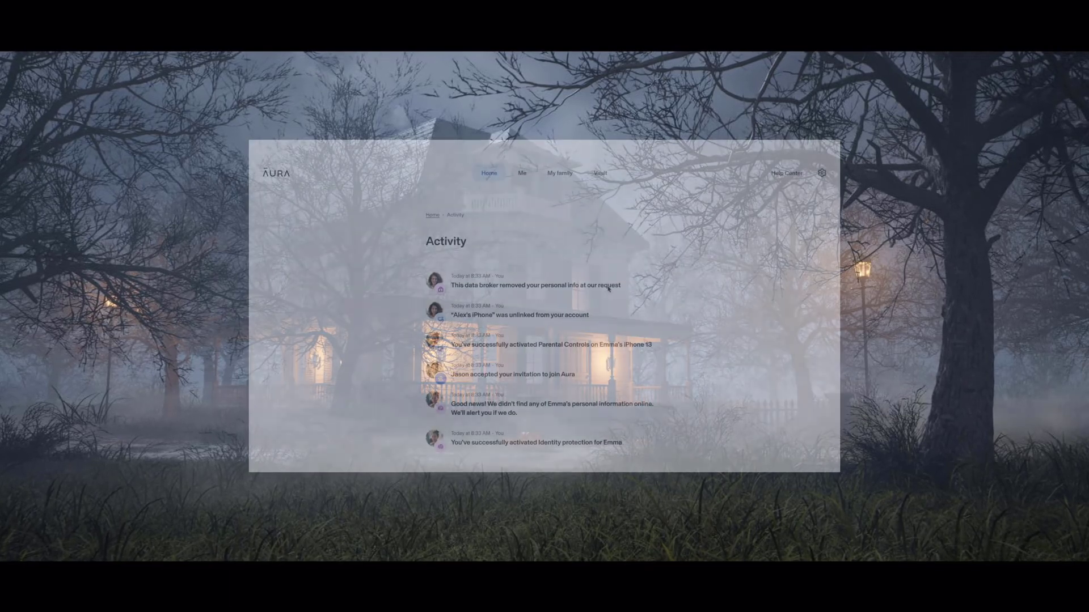
click(609, 289)
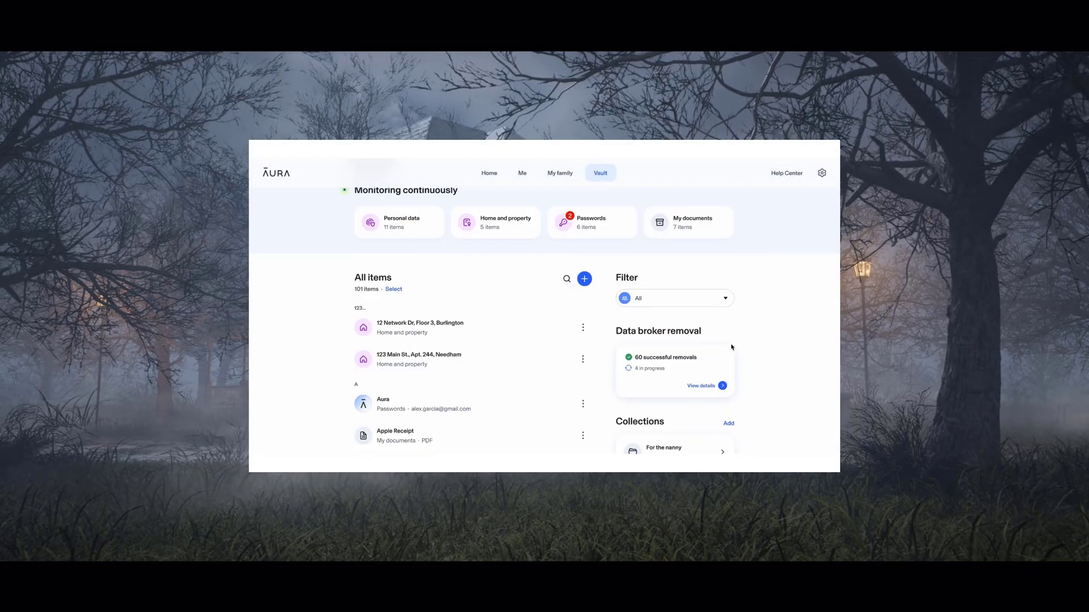
click(722, 386)
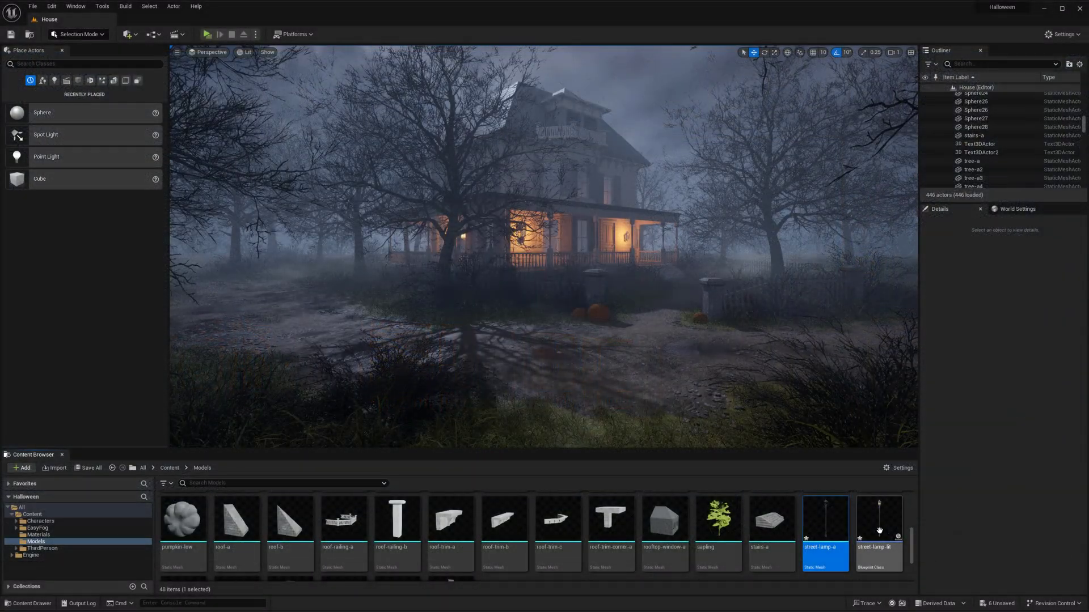
- Place street-lamp-a and street-lamp-lit side by side in front of the house, and delete the unlit street-lamp-a
drag(847, 527, 644, 374)
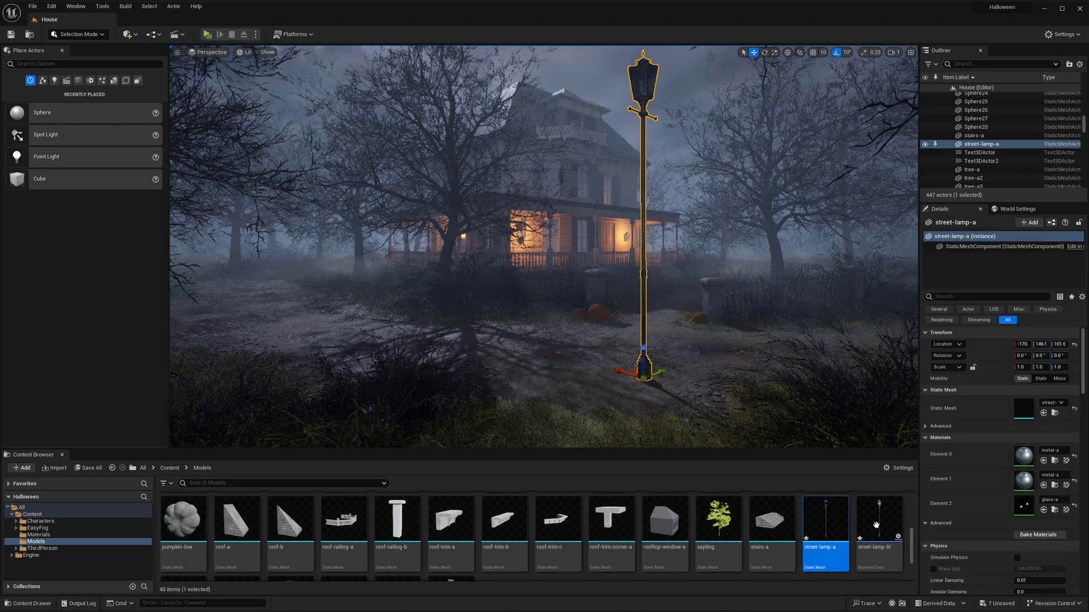
drag(878, 534, 557, 364)
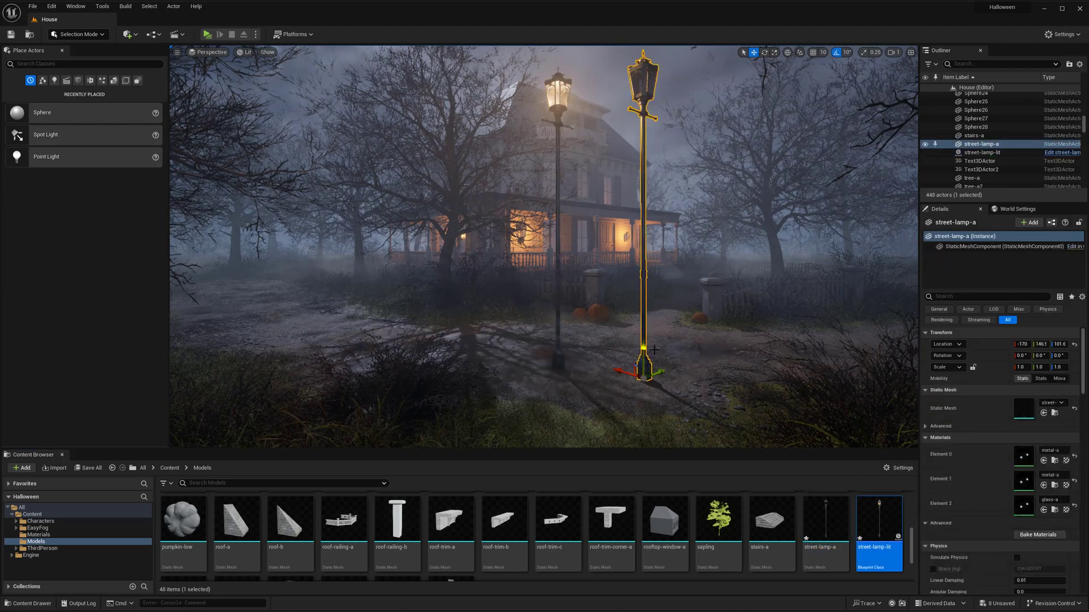
key(Delete)
click(562, 221)
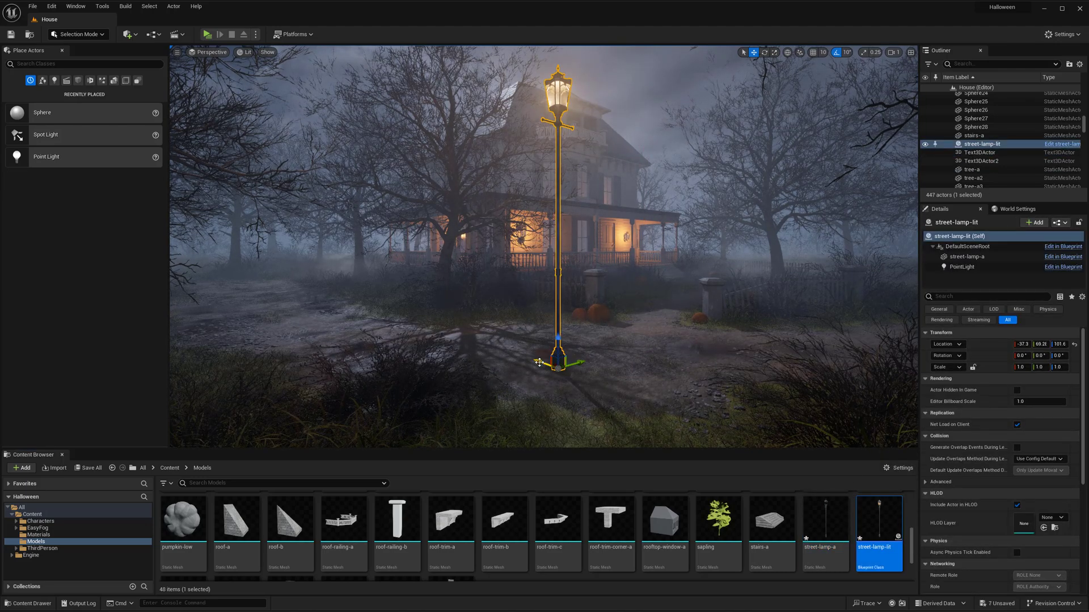
- Move the street-lamp-lit actor across the road to the fence beside the house, at about X -304, Y 1083
drag(539, 362, 560, 370)
right_drag(521, 342, 556, 344)
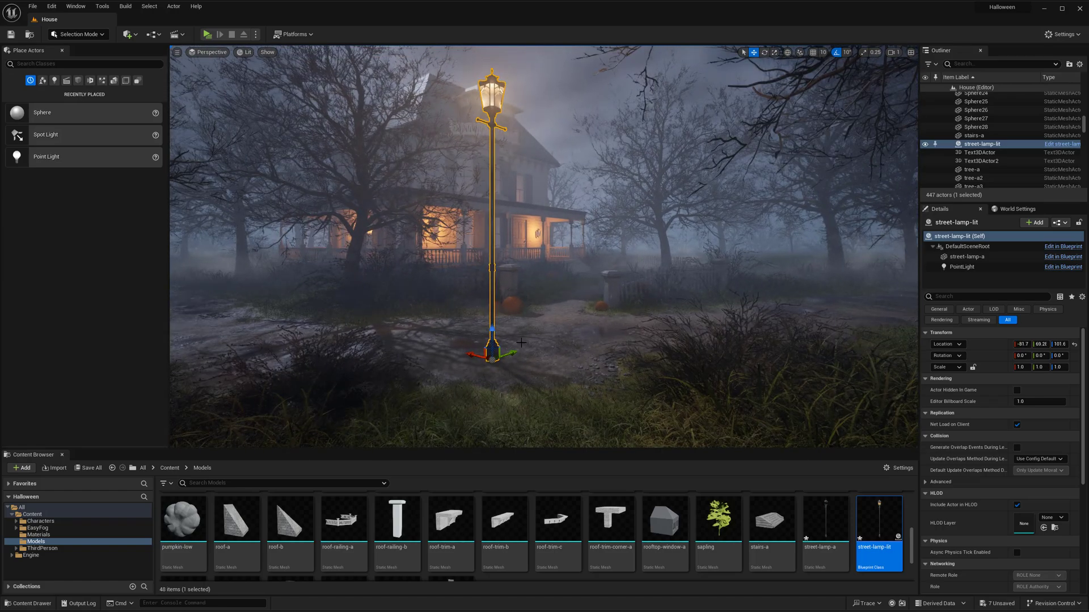
drag(512, 353, 701, 317)
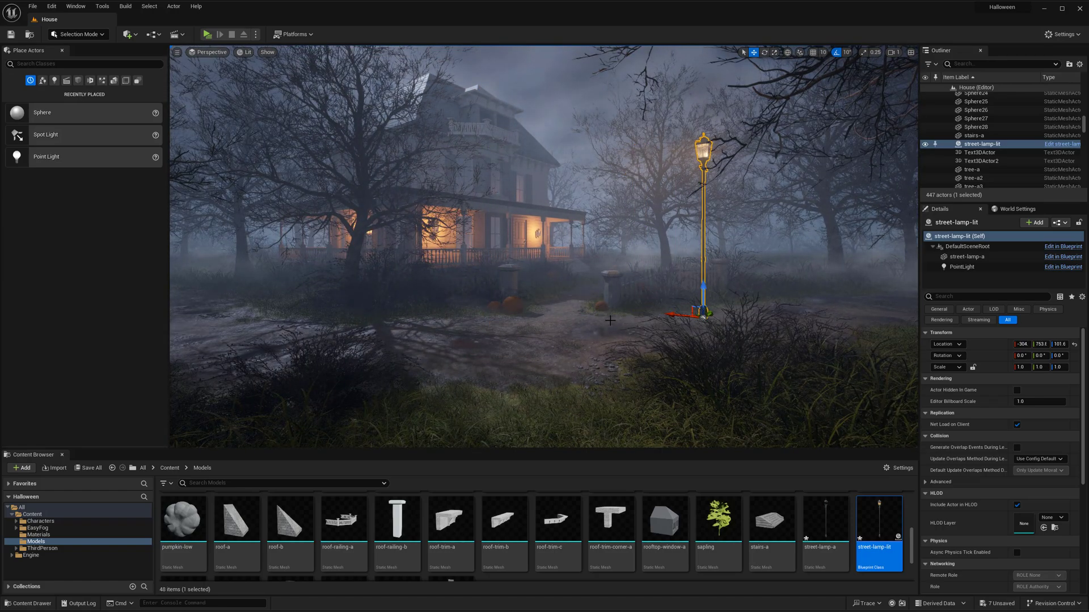
key(w)
right_drag(702, 316, 669, 343)
drag(562, 289, 717, 275)
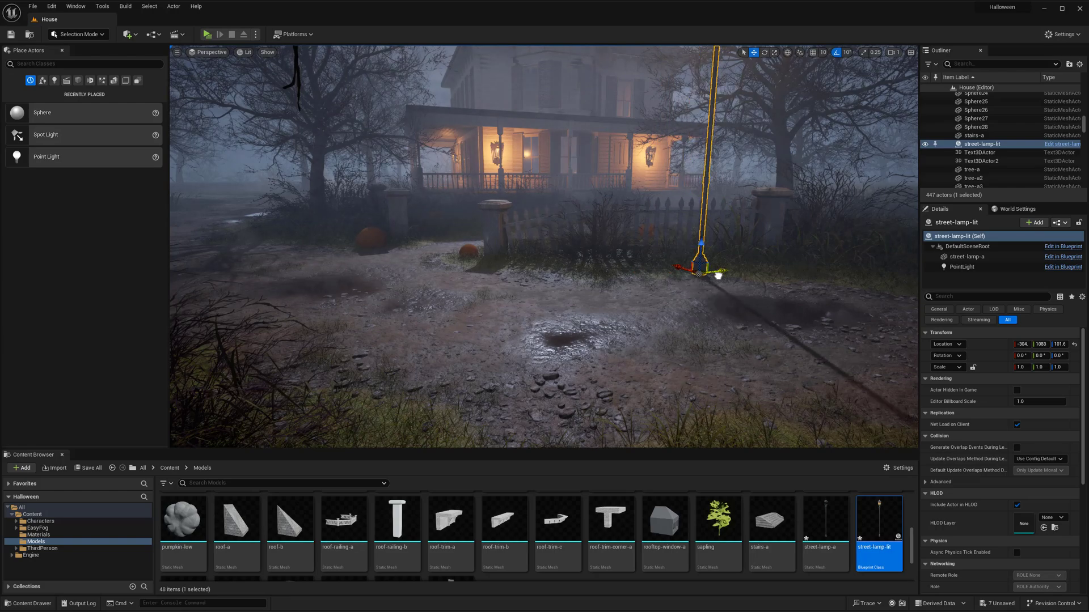
- Check the lit street lamp's placement from farther back with the editor gizmos hidden
key(s)
right_drag(717, 275, 719, 215)
key(g)
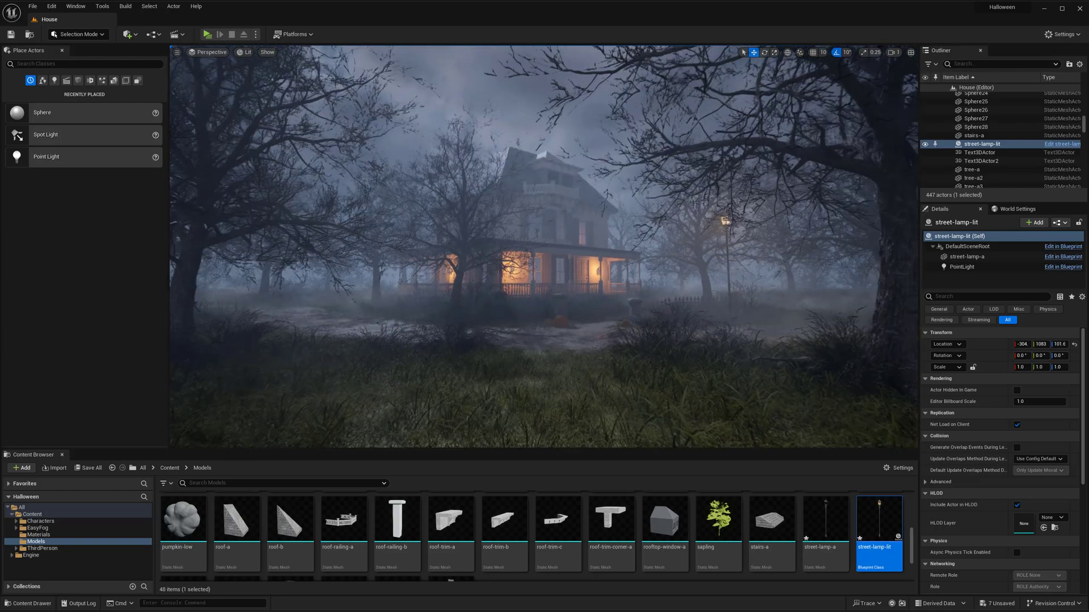
mouse_move(671, 271)
right_down()
mouse_move(685, 280)
mouse_move(670, 271)
right_up()
key(g)
key(g)
key(g)
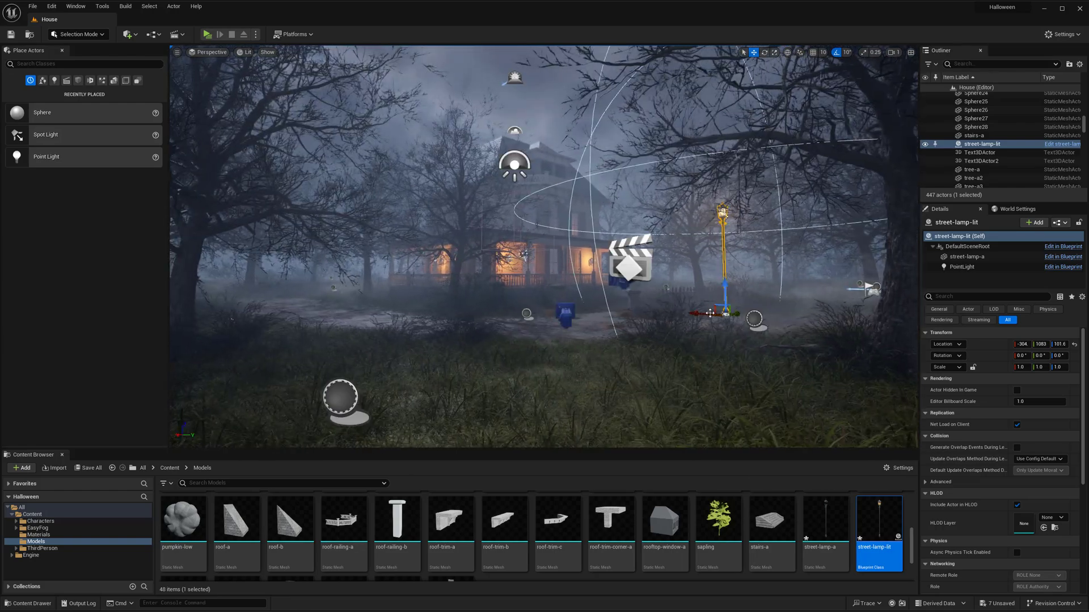
- Shift the street lamp farther along the fence to about X -380, Y 1214, checking it without gizmos
drag(697, 314, 711, 316)
key(g)
key(w)
mouse_move(711, 316)
right_down()
mouse_move(729, 313)
mouse_move(713, 315)
right_up()
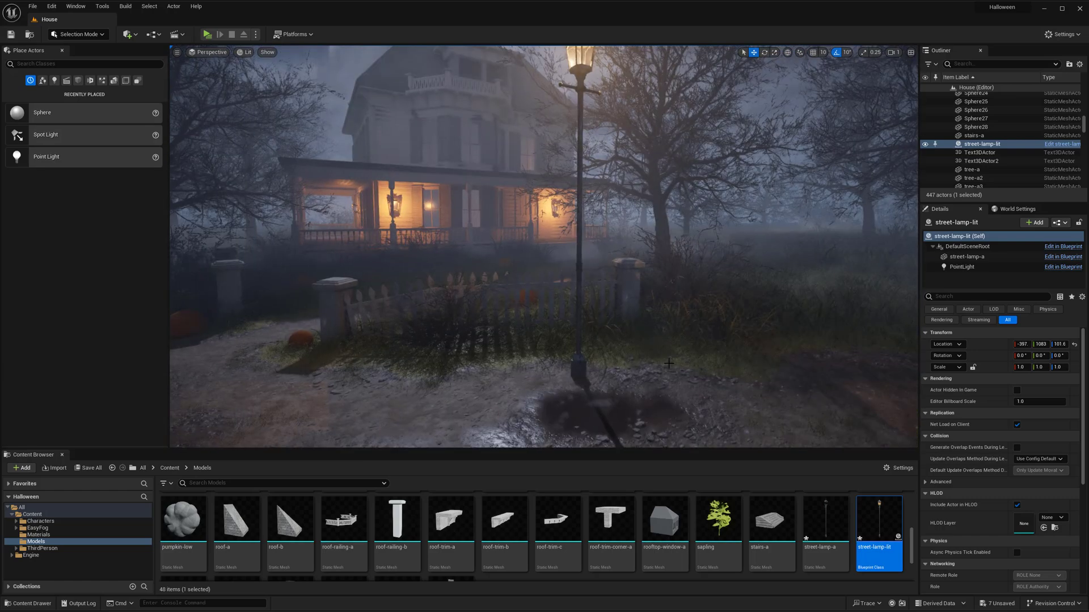
key(g)
drag(561, 355, 616, 351)
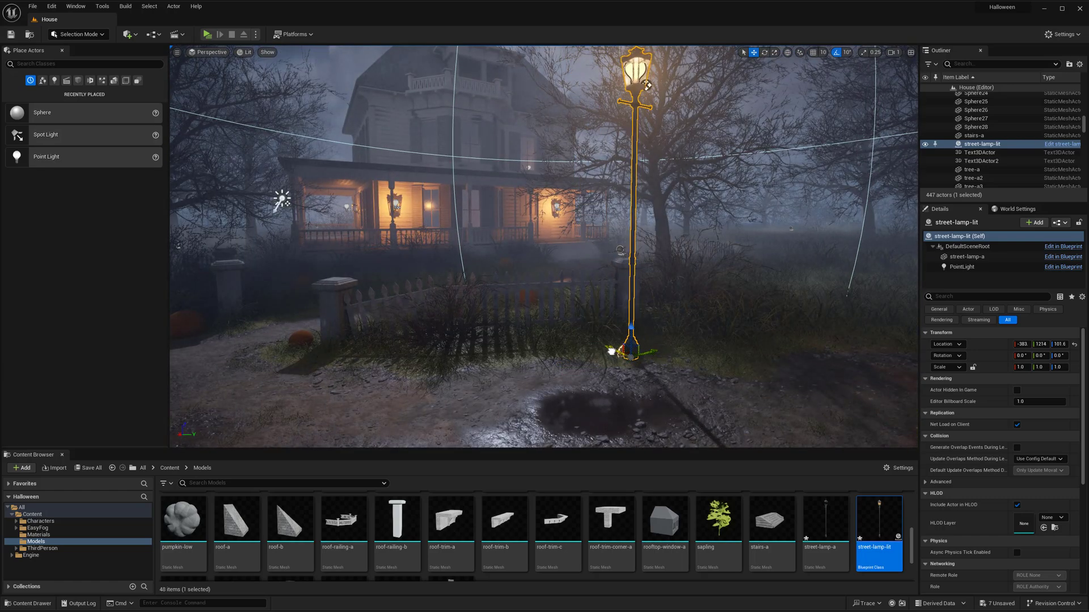
key(g)
key(s)
mouse_move(616, 351)
right_down()
mouse_move(593, 347)
mouse_move(614, 351)
right_up()
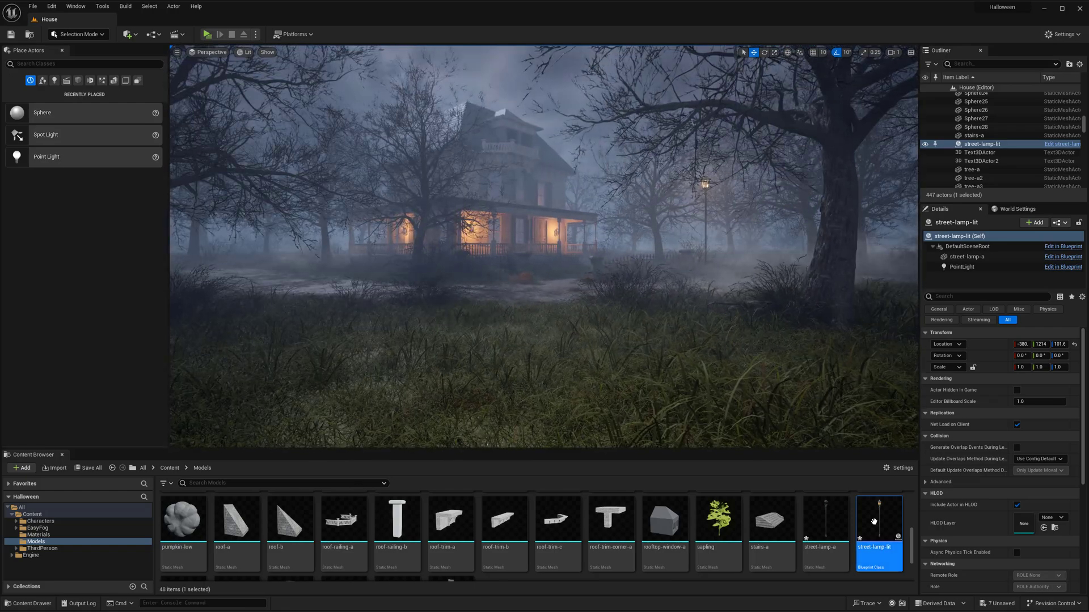
- Rotate the street lamp beside the fence around Z to about -80°
key(w)
right_drag(703, 305, 724, 301)
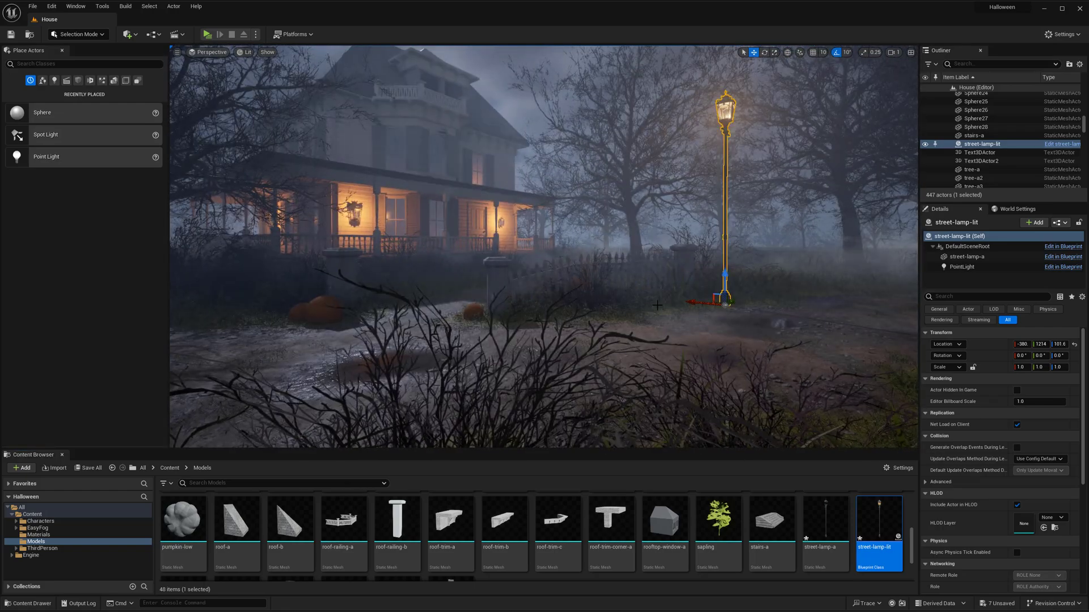
key(f)
key(e)
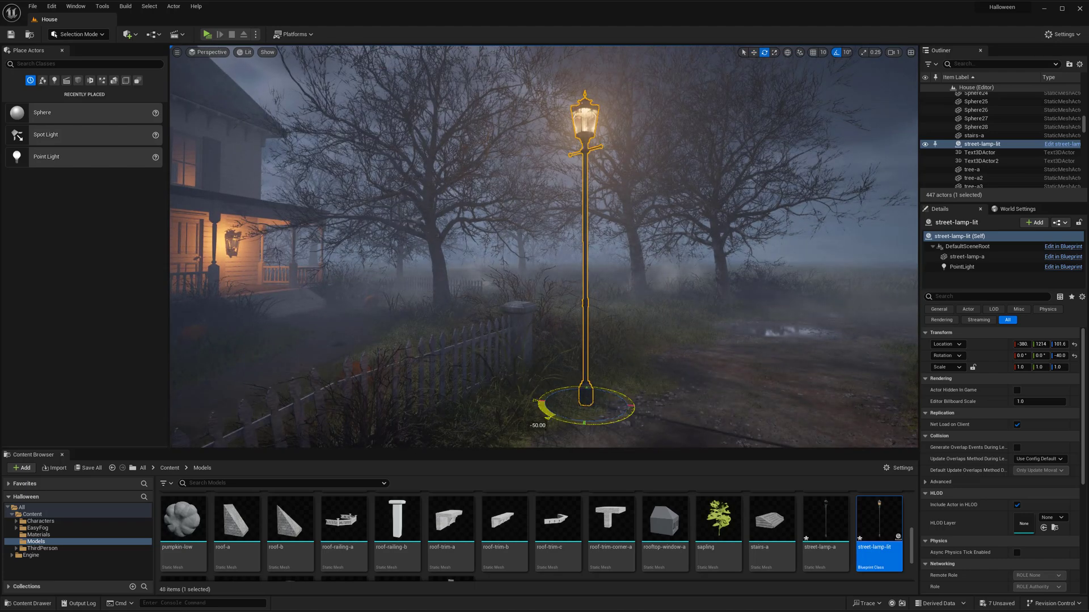
key(w)
key(s)
right_drag(606, 418, 573, 430)
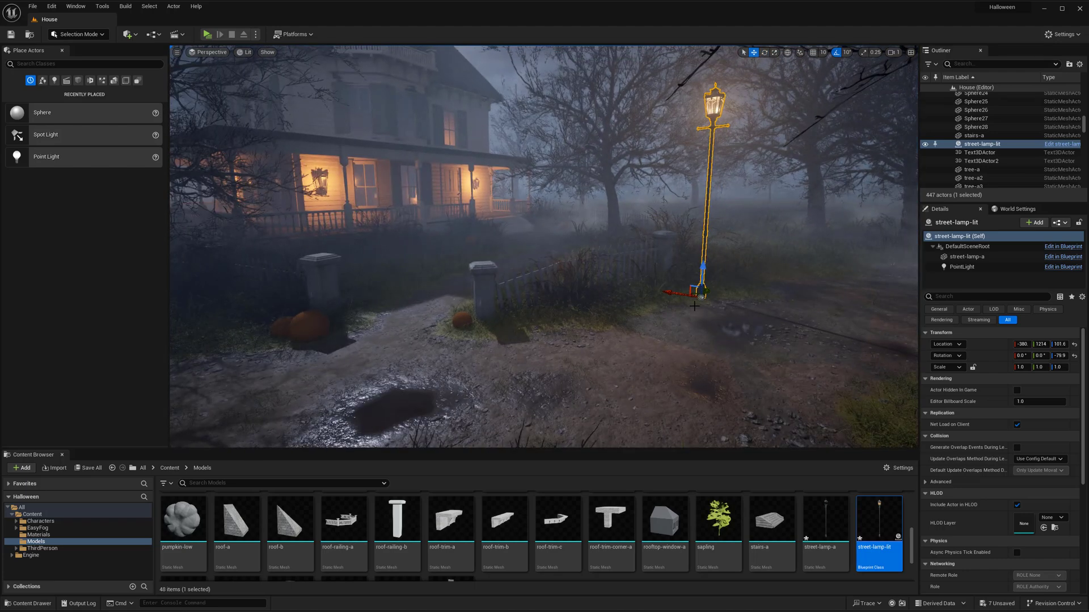
- Duplicate the lit street lamp and move the copy to the house's other side, at about X 1822, Y -59
alt+drag(708, 291, 536, 364)
right_drag(535, 364, 504, 379)
key(s)
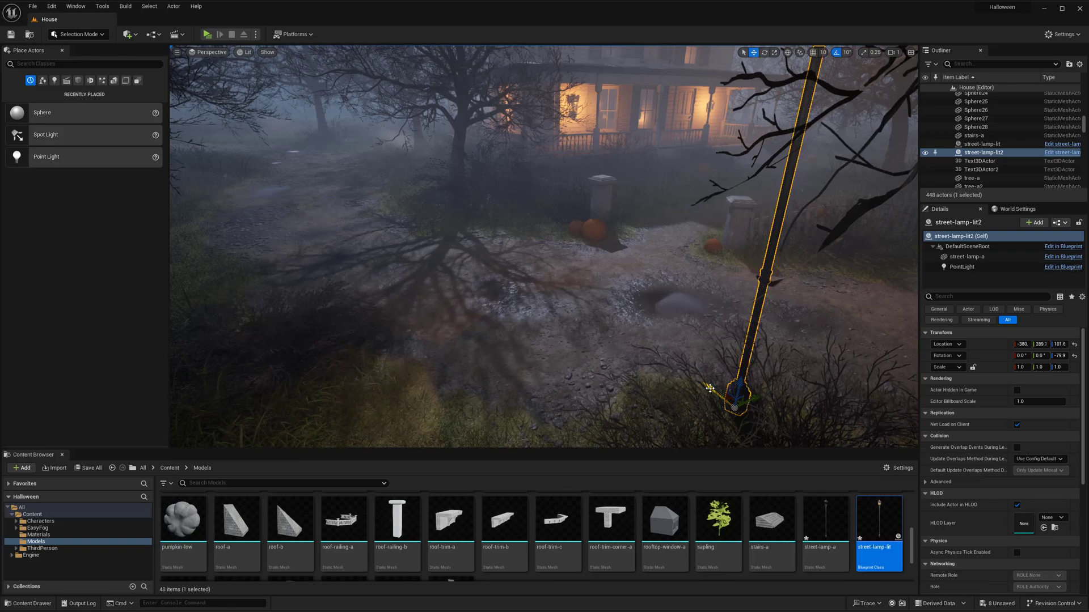
drag(718, 394, 414, 178)
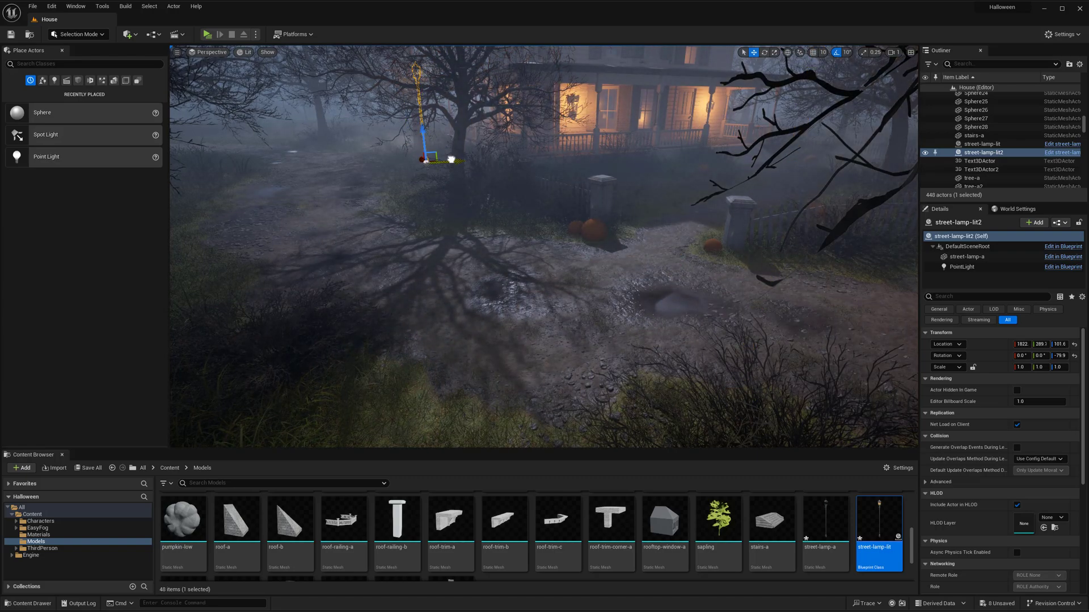
- Rotate the duplicated street lamp around Z to -10°
key(e)
key(f)
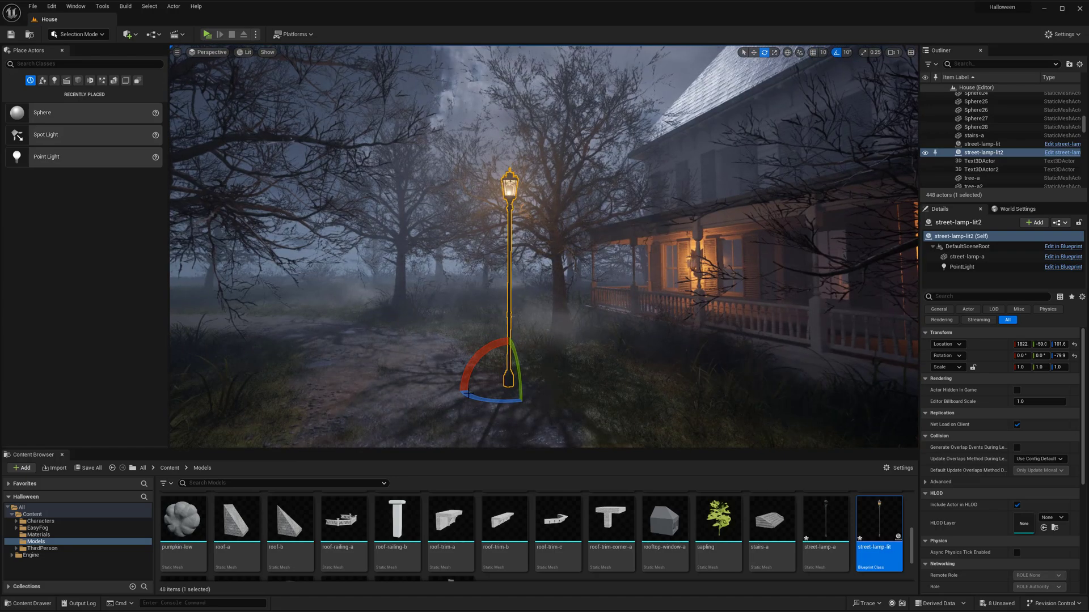
key(w)
scroll(593, 393, up, 5)
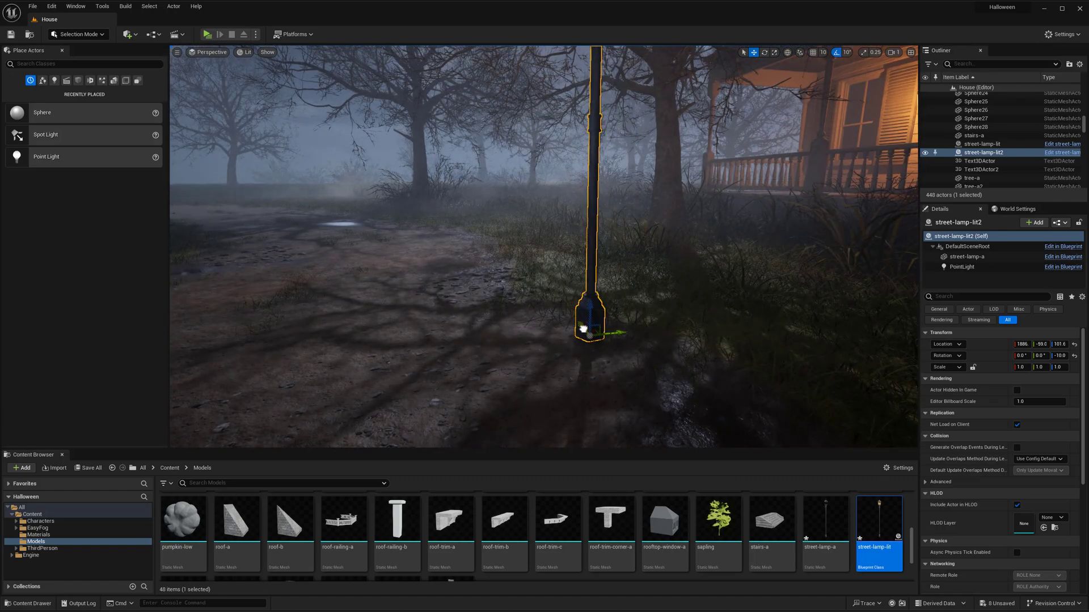
- Fine-tune the duplicated street lamp's position near the tree to about X 1942, Y -71, Z 99
drag(583, 329, 582, 331)
right_drag(581, 330, 601, 257)
key(s)
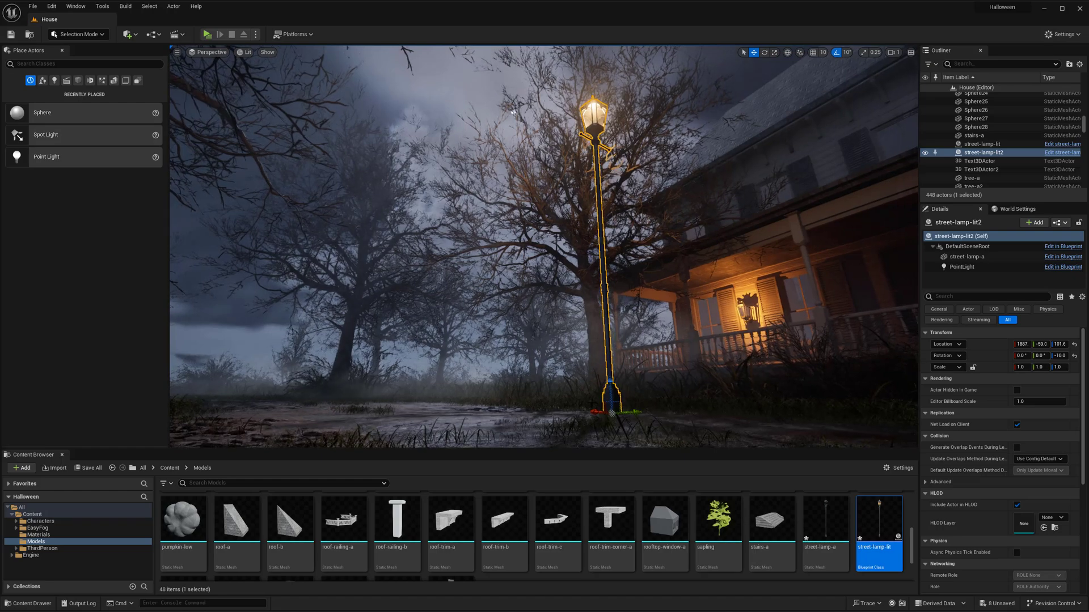
drag(595, 411, 570, 412)
right_drag(570, 412, 595, 363)
key(w)
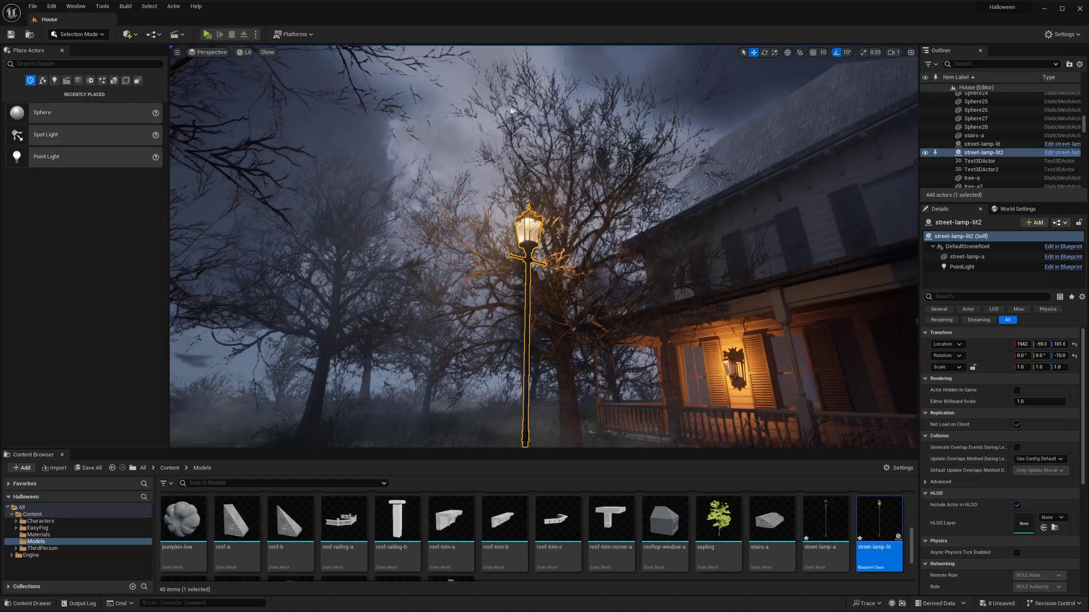
right_drag(612, 300, 610, 359)
drag(572, 417, 562, 419)
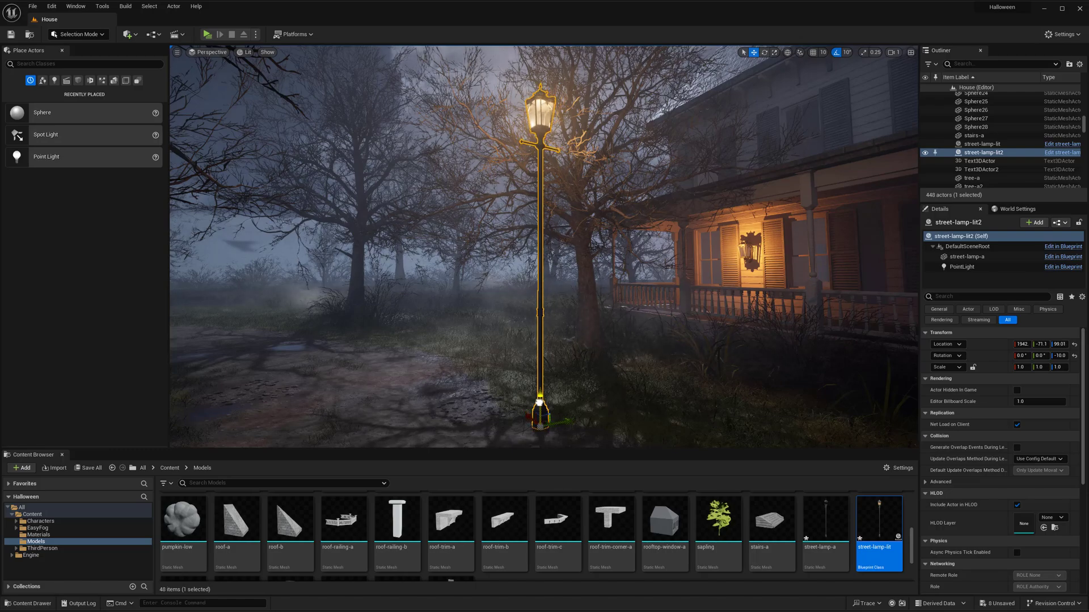
- Frame the whole house without gizmos, and open the street-lamp-lit blueprint with its window positioned below the scene
key(g)
key(s)
right_drag(546, 357, 597, 327)
key(w)
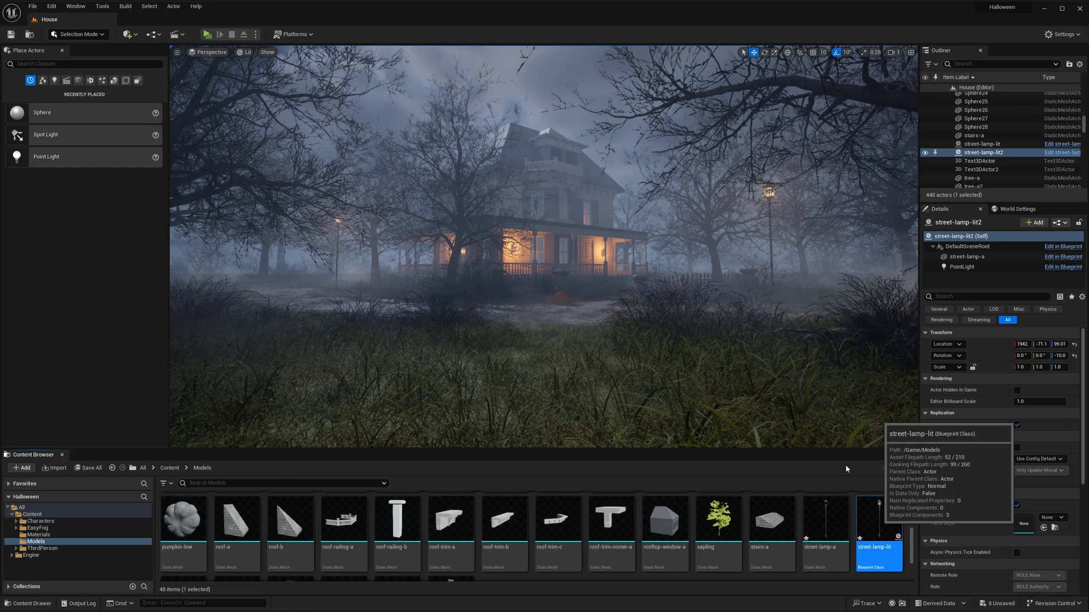
double_click(879, 524)
drag(655, 170, 566, 350)
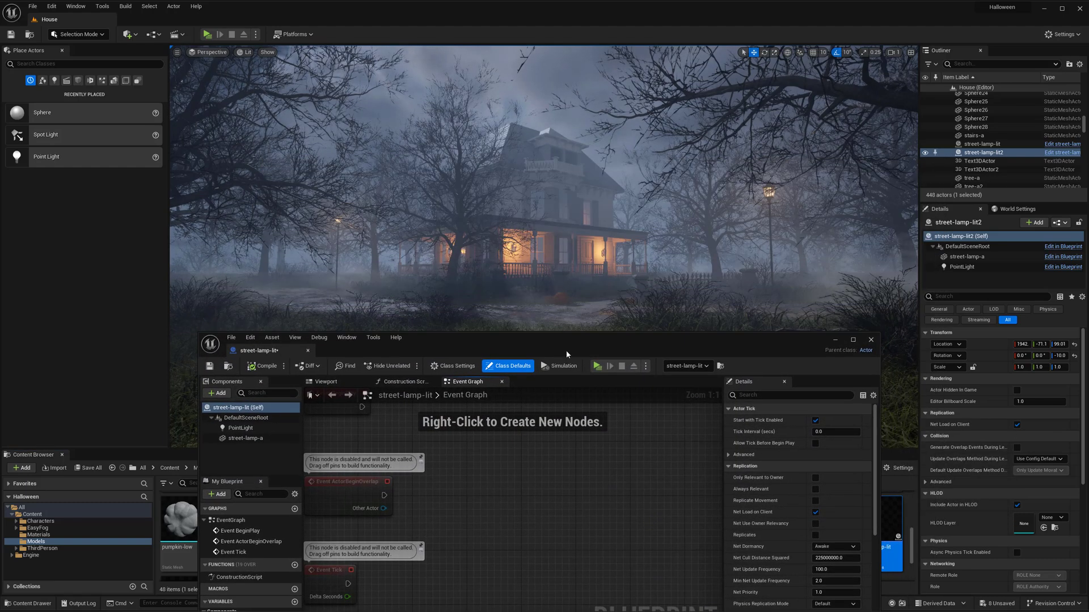
- Set the intensity of the blueprint's PointLight component to 8000
click(244, 428)
mouse_move(829, 558)
mouse_down()
mouse_move(907, 557)
mouse_move(815, 558)
mouse_up()
click(825, 558)
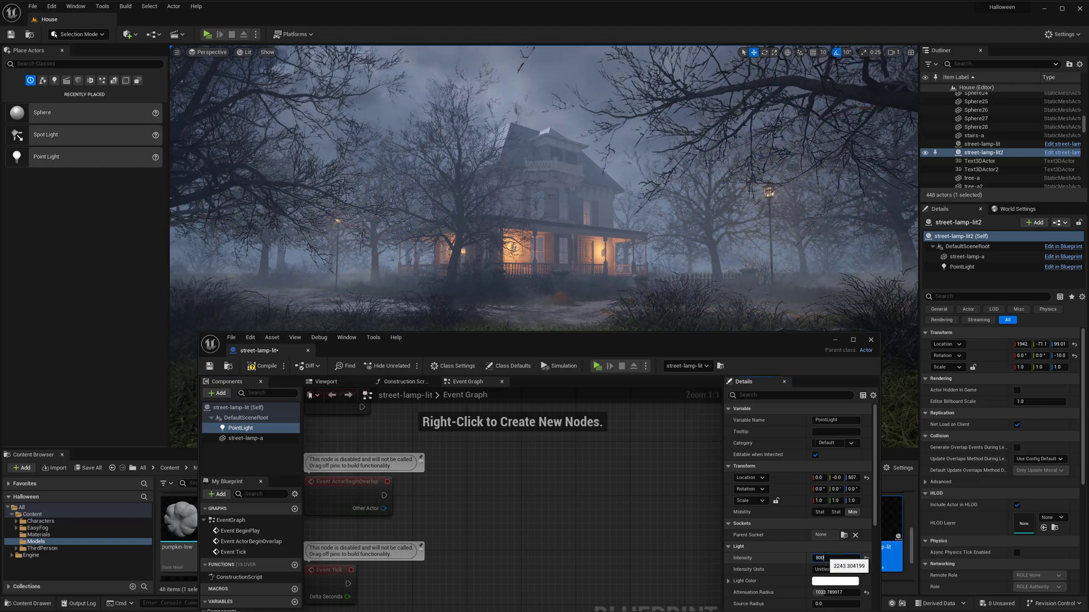
- Select the point light at the porch lantern in the level and examine its intensity and intensity units
key(w)
right_drag(737, 249, 720, 251)
right_drag(545, 233, 541, 232)
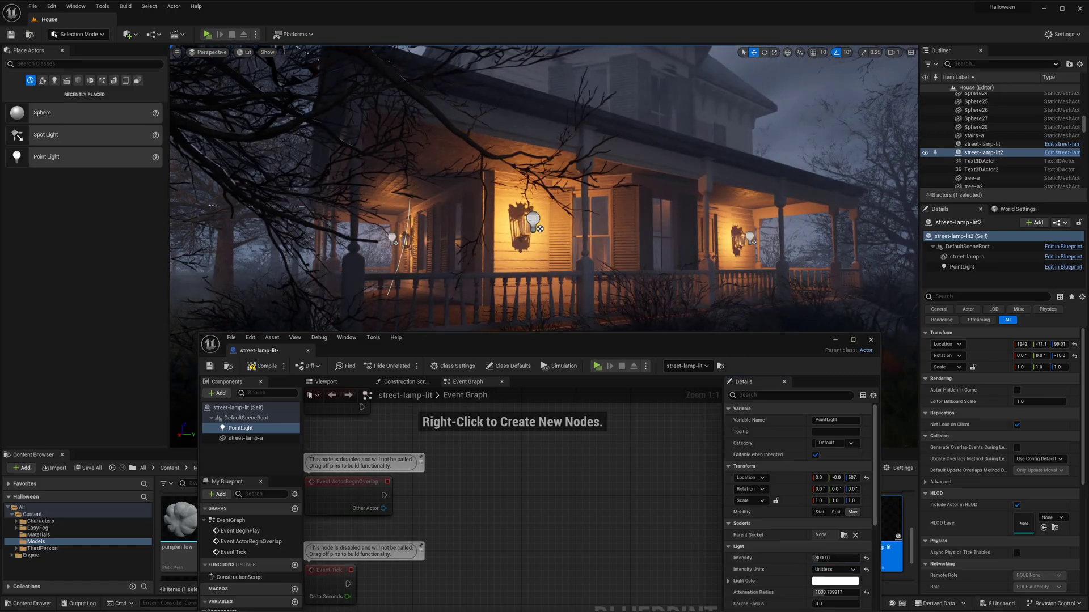
click(533, 221)
key(f)
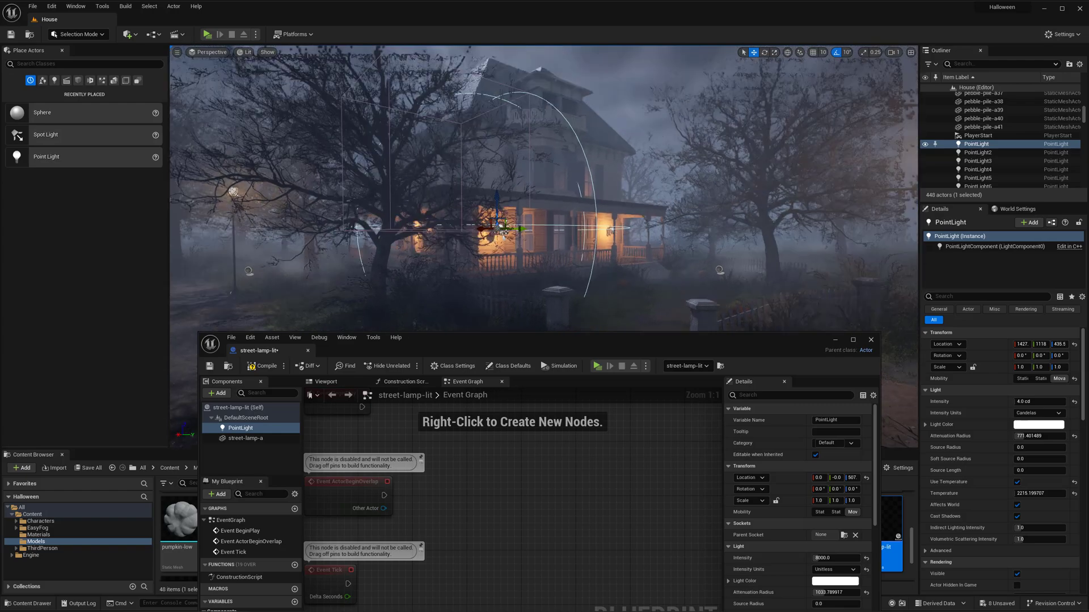
key(s)
right_drag(533, 221, 546, 220)
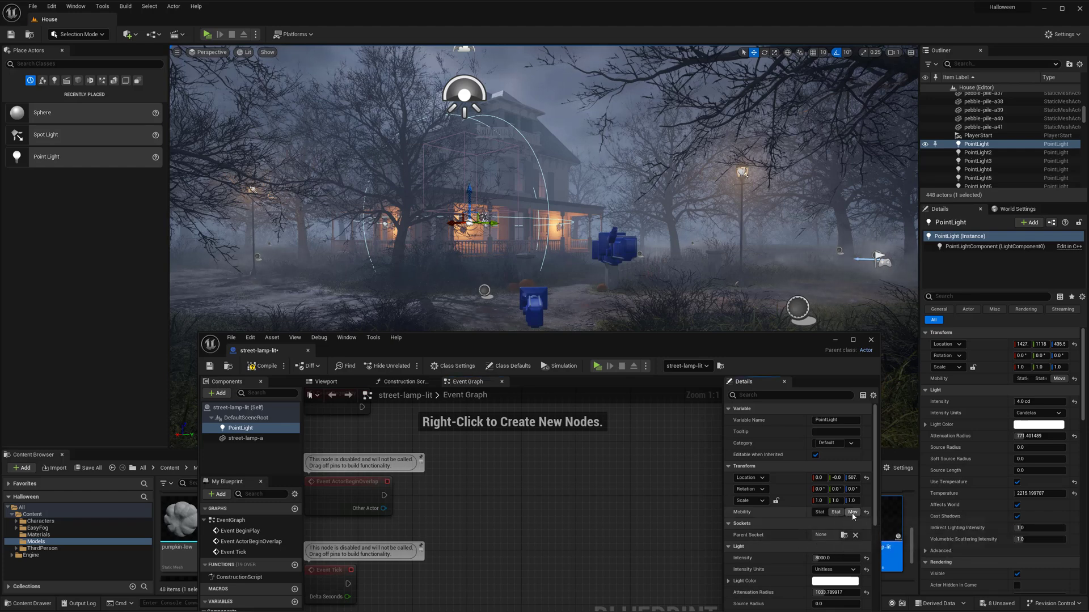
- Set the blueprint light's units to Candelas, its intensity to 8 cd and its attenuation radius to about 7330
click(827, 569)
click(828, 583)
click(828, 558)
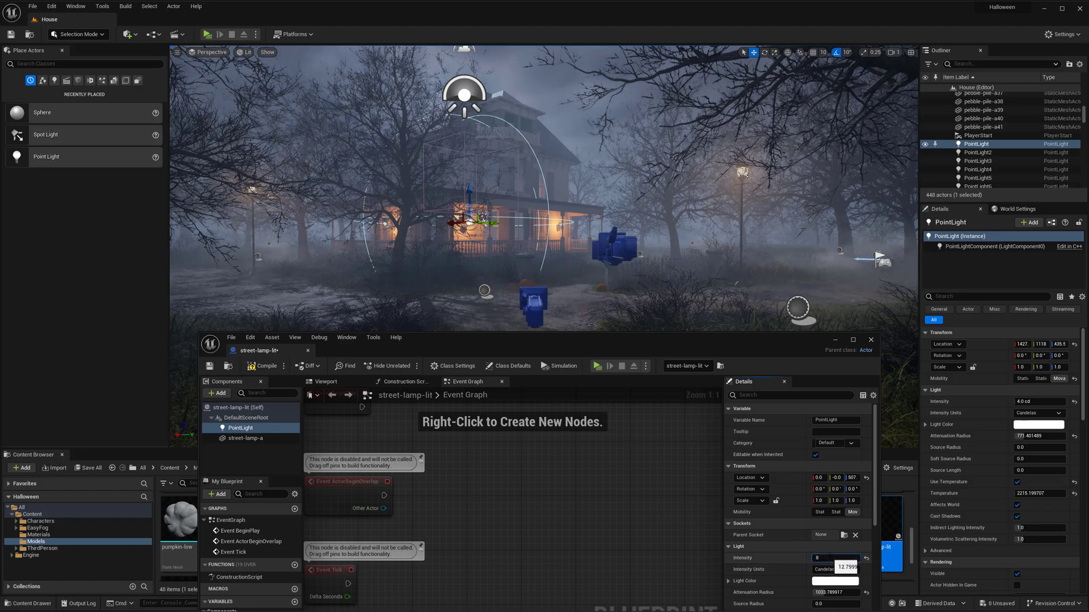
scroll(739, 551, down, 1)
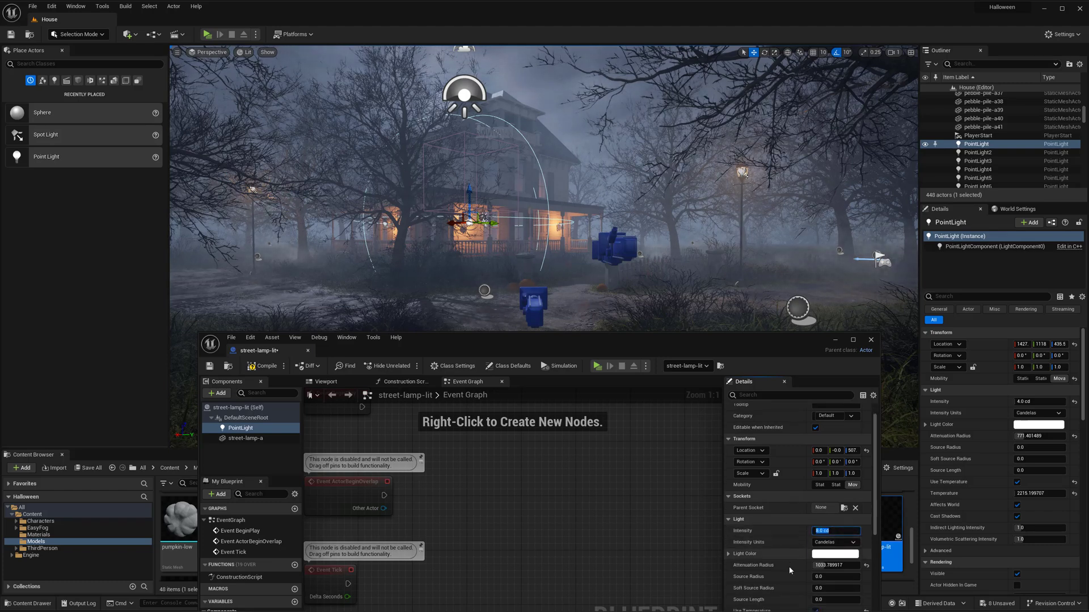
drag(825, 565, 851, 566)
right_drag(635, 226, 661, 239)
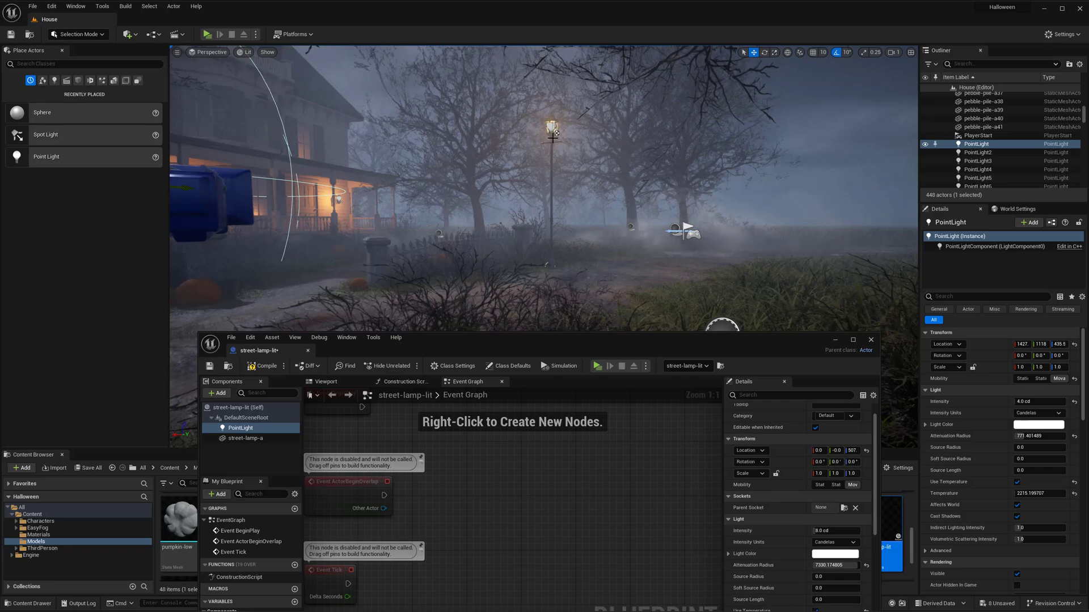
- Select the street lamp by the path in the level, and set the blueprint light's intensity to about 17.7 cd and attenuation radius to about 1110
click(553, 138)
key(d)
right_drag(553, 138, 502, 138)
drag(835, 565, 820, 530)
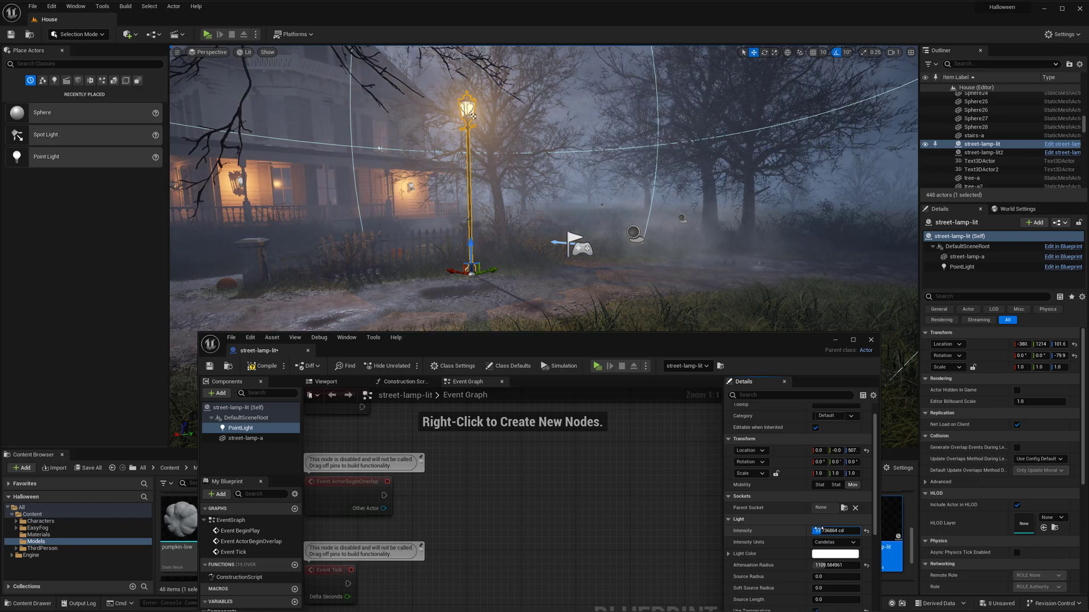
- Try a large source radius on the blueprint's point light to soften the lamp's ground shadow, and settle on 0.5
right_drag(681, 244, 652, 284)
scroll(759, 567, down, 1)
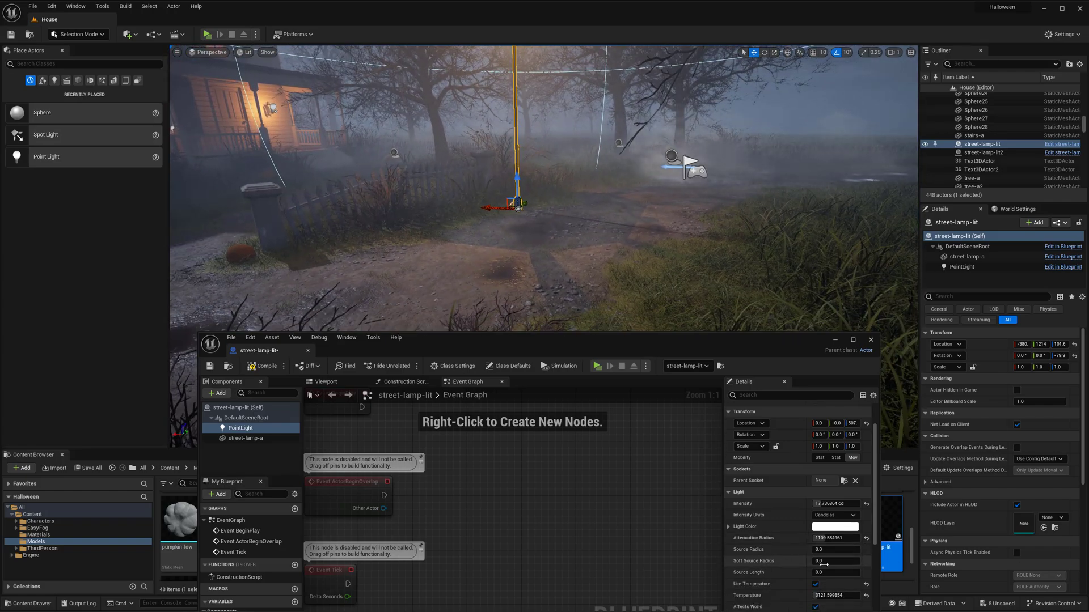
drag(818, 550, 827, 550)
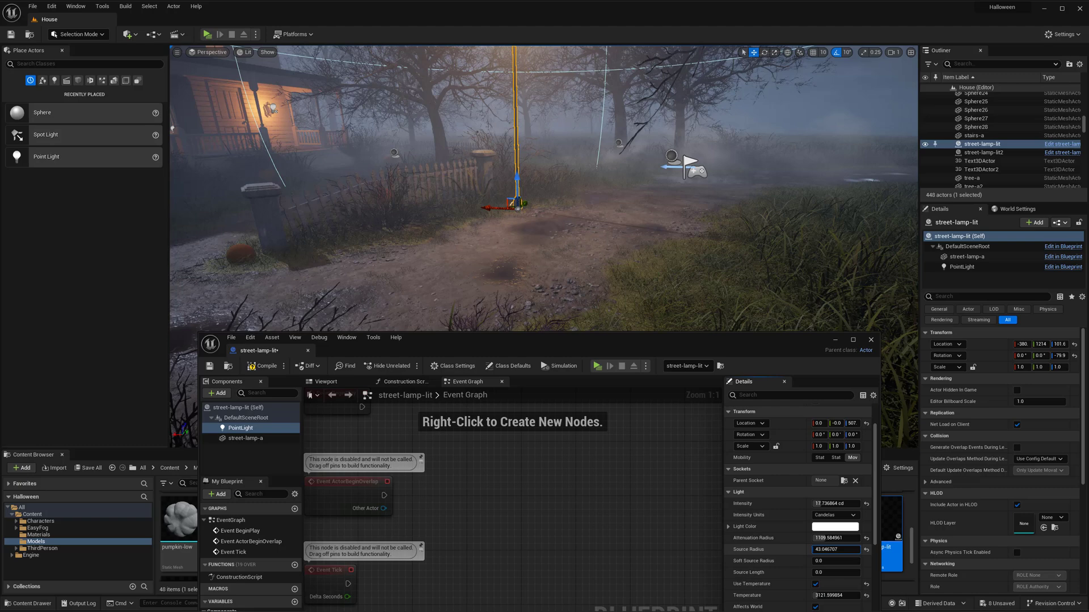
click(821, 549)
text(1)
key(Return)
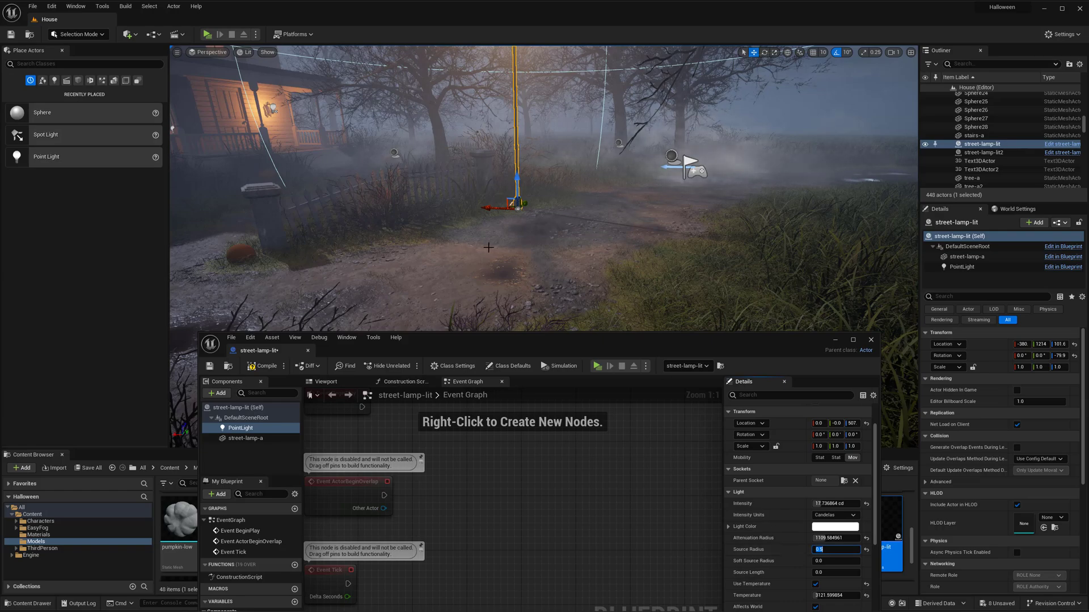
- Set the blueprint light's temperature to about 2590 while judging it against the house, and close the street-lamp-lit blueprint
right_drag(559, 301, 457, 298)
key(g)
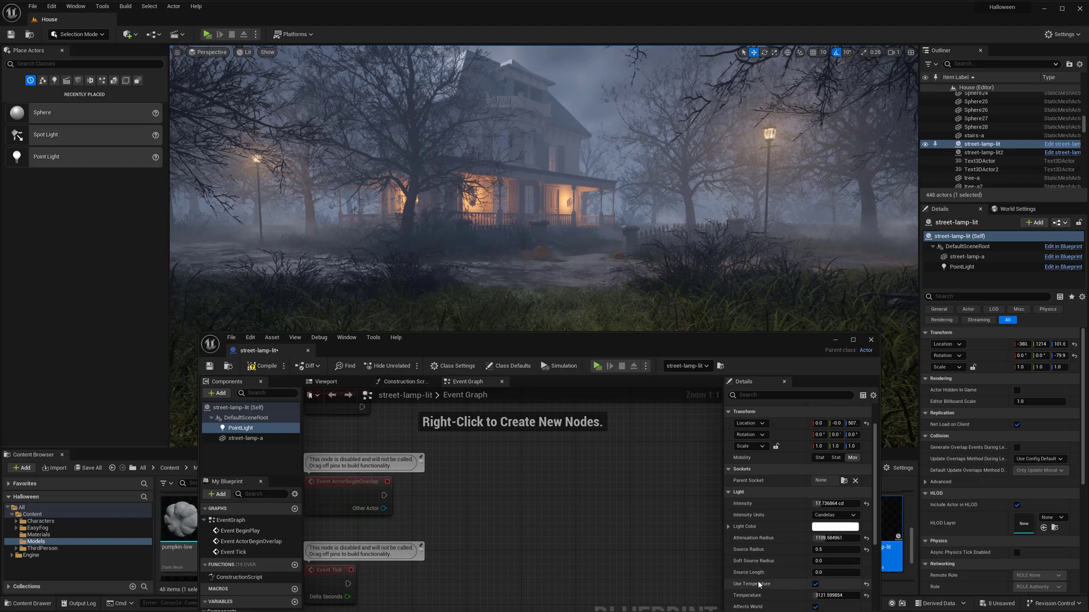
scroll(794, 583, down, 1)
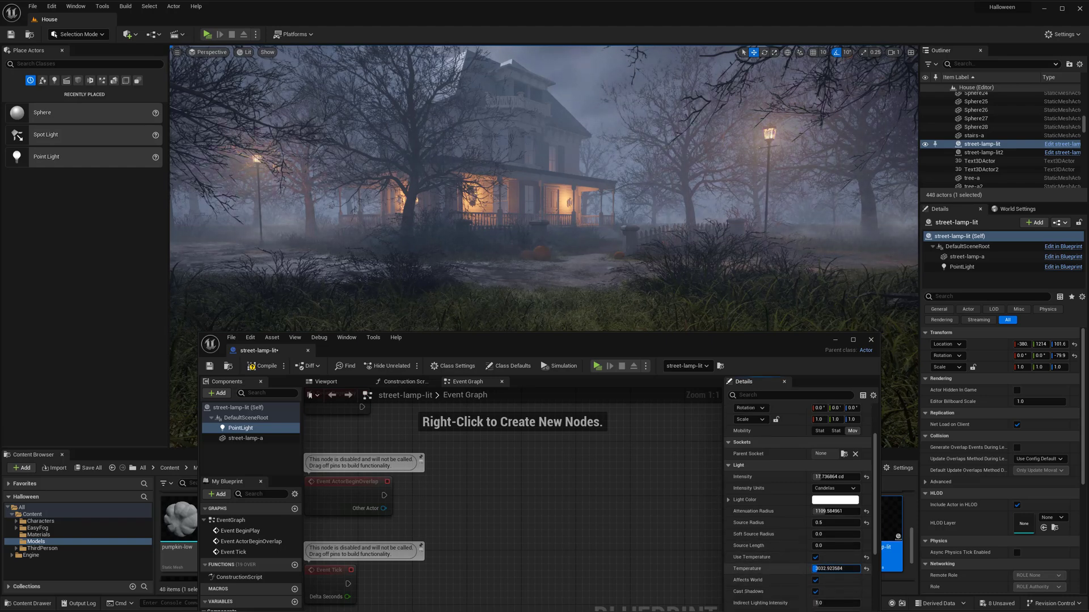
key(s)
right_drag(705, 267, 737, 289)
key(w)
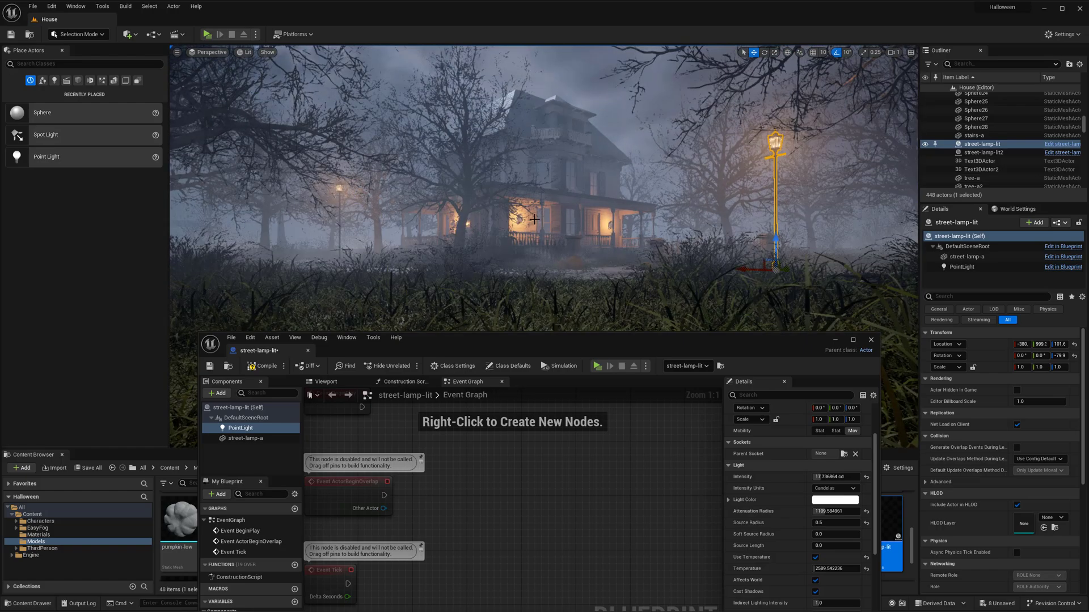
click(871, 340)
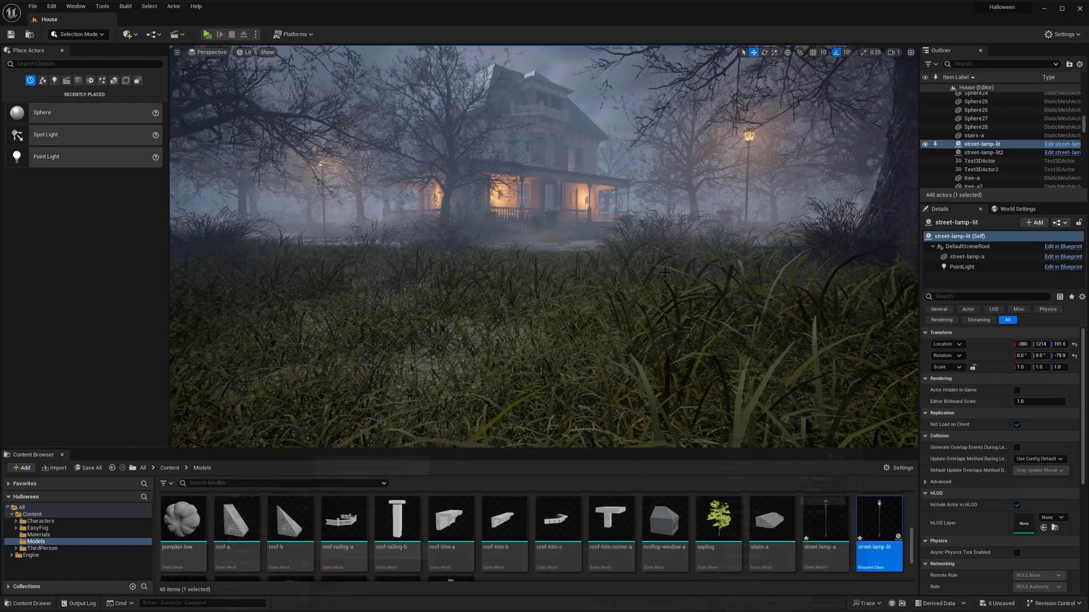
- Examine the street lamps' light around the house without gizmos, and select the second street lamp near the porch
key(s)
right_drag(793, 318, 797, 288)
right_drag(629, 217, 615, 224)
key(g)
key(w)
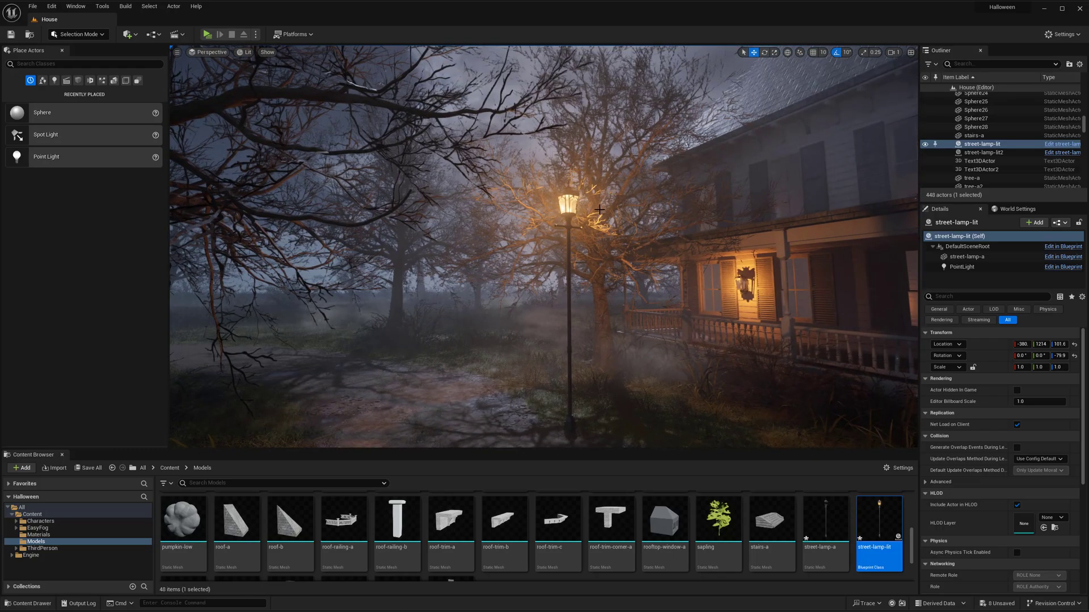
click(569, 295)
right_drag(569, 295, 584, 346)
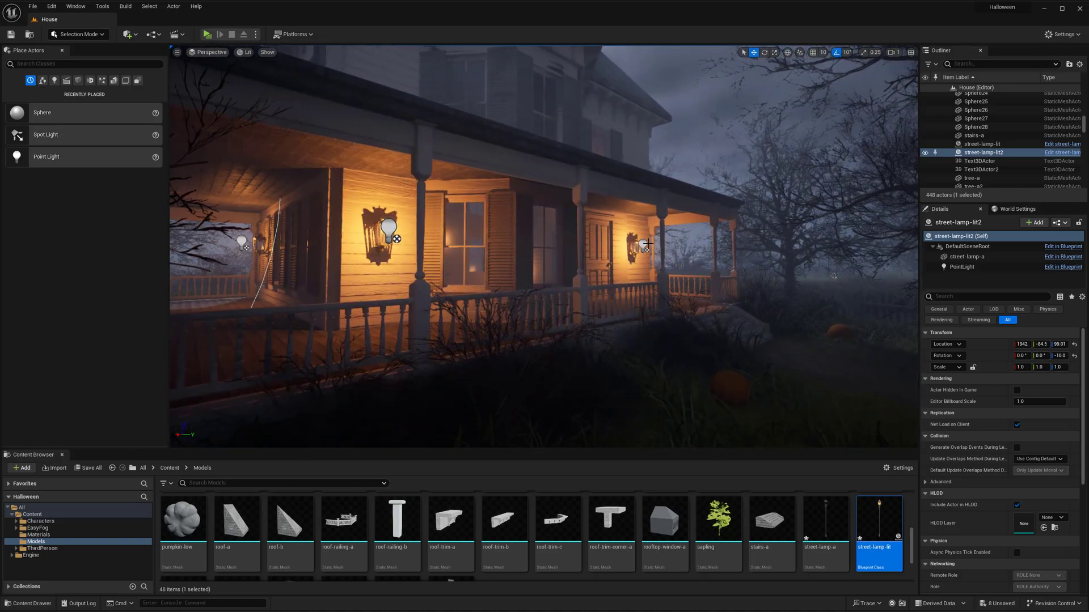
- Select the house's point lights PointLight to PointLight4 and PointLight6, and set their temperature to 2500
click(646, 244)
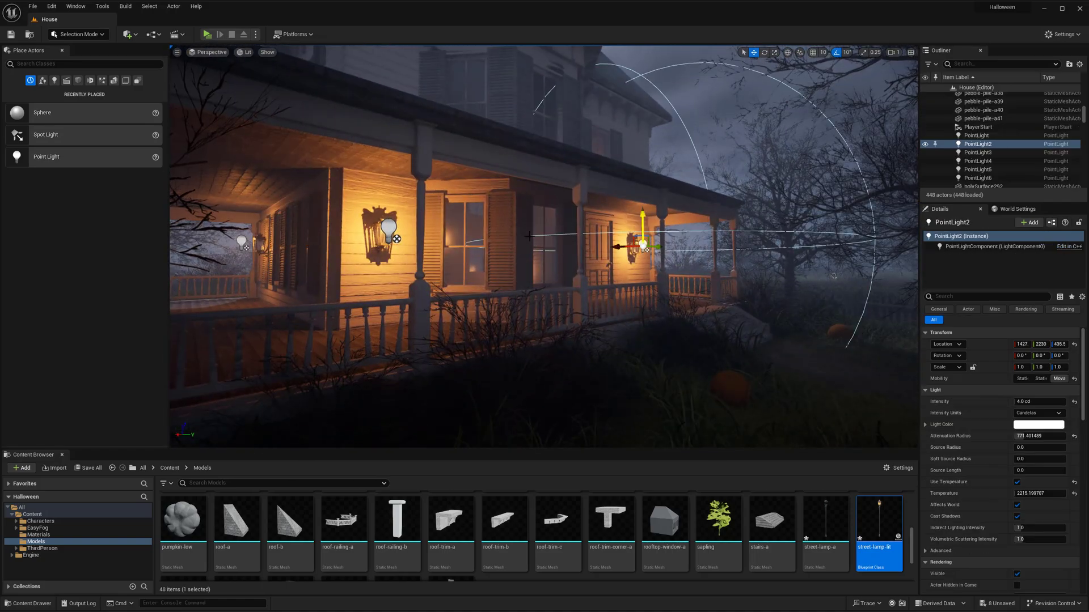
ctrl+click(394, 228)
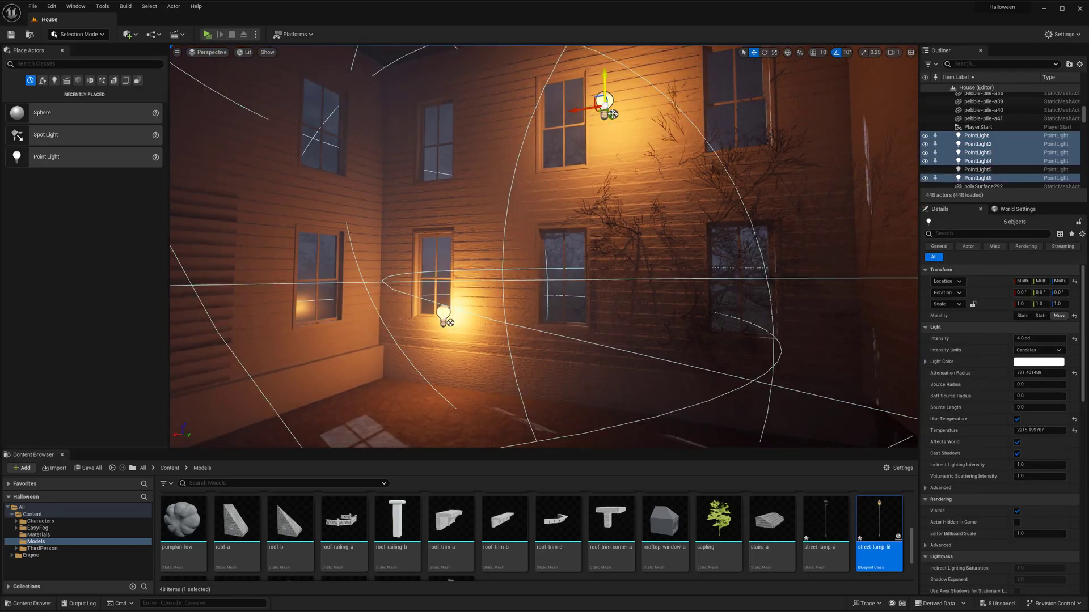
key(f)
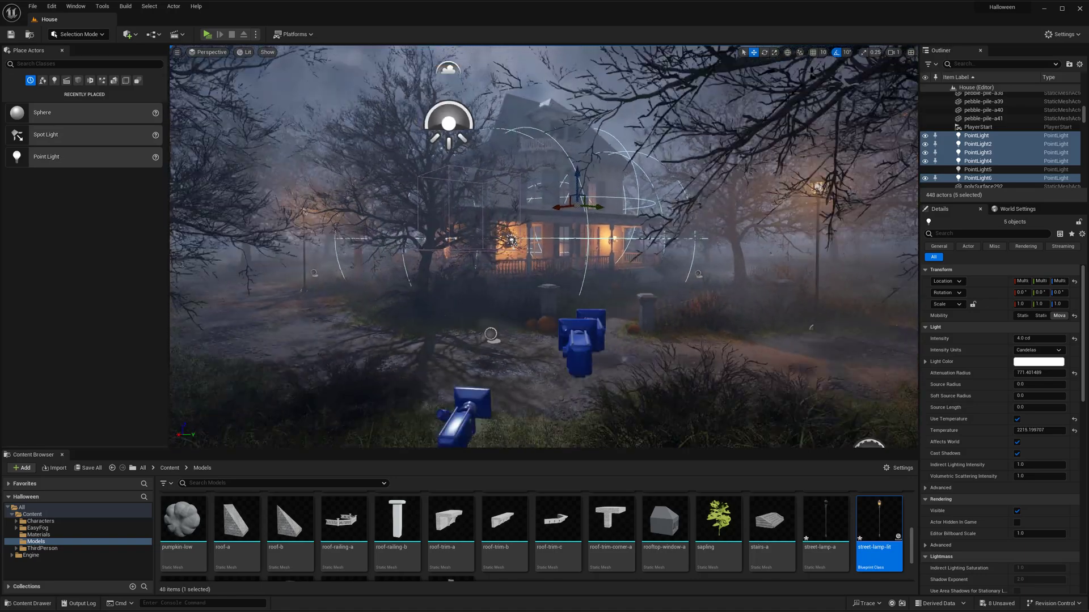
key(g)
key(w)
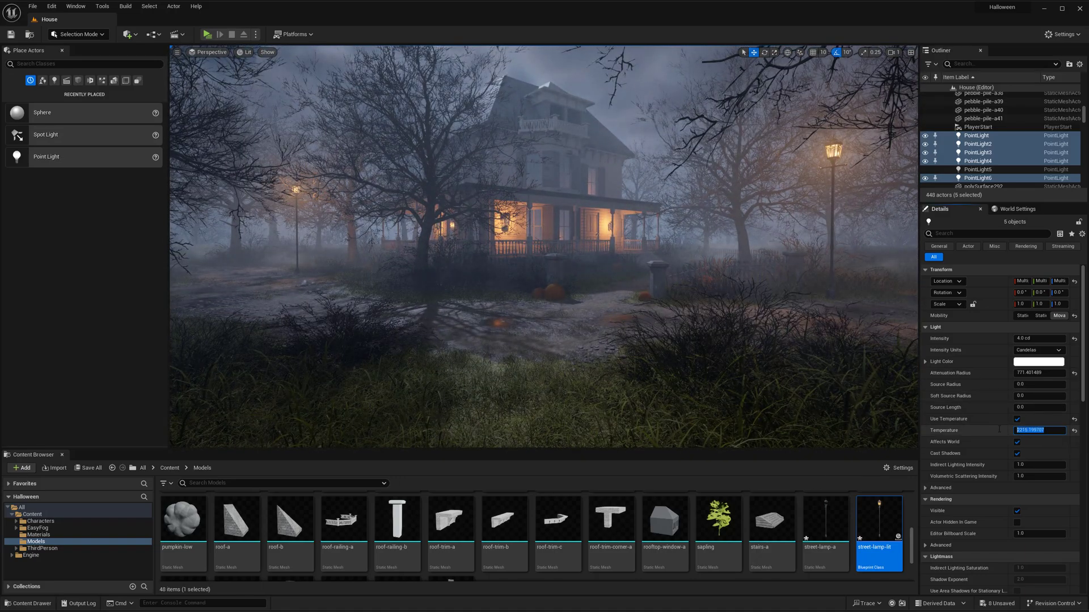
text(2500)
key(Return)
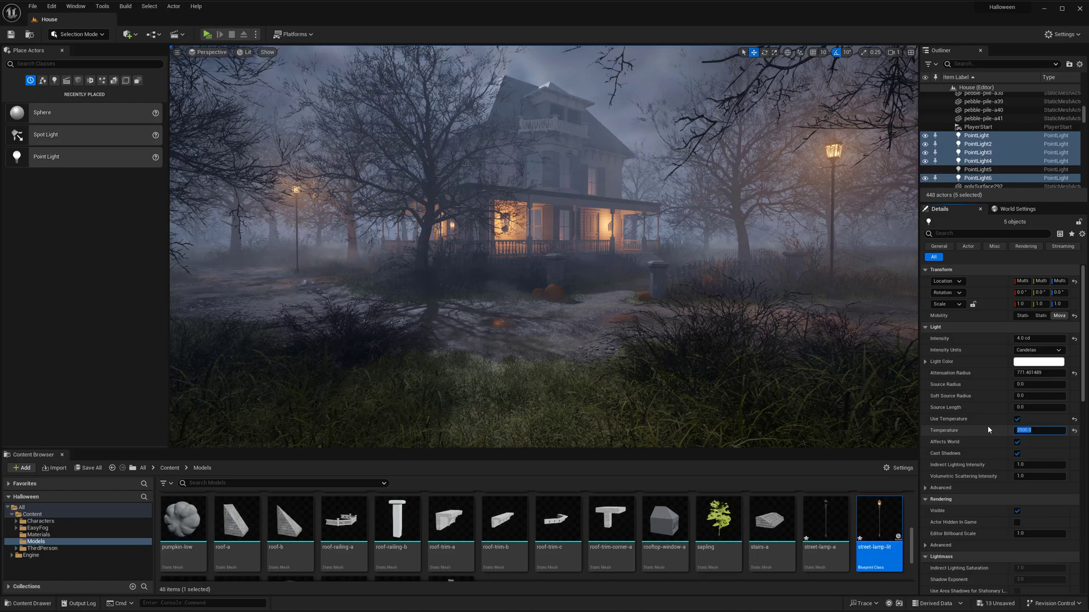
- Search the Outliner for "sky", select SkyLight, and set its intensity scale to 2.5
right_drag(685, 331, 709, 331)
key(s)
key(s)
key(w)
mouse_move(729, 281)
right_down()
mouse_move(739, 284)
mouse_move(728, 281)
right_up()
key(s)
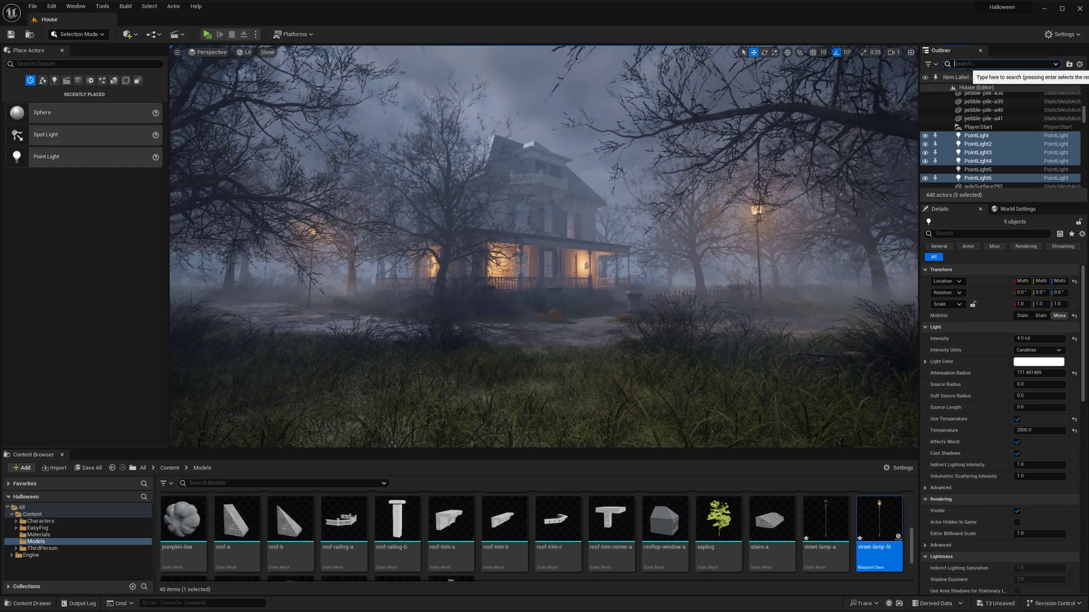
text(sky)
click(981, 114)
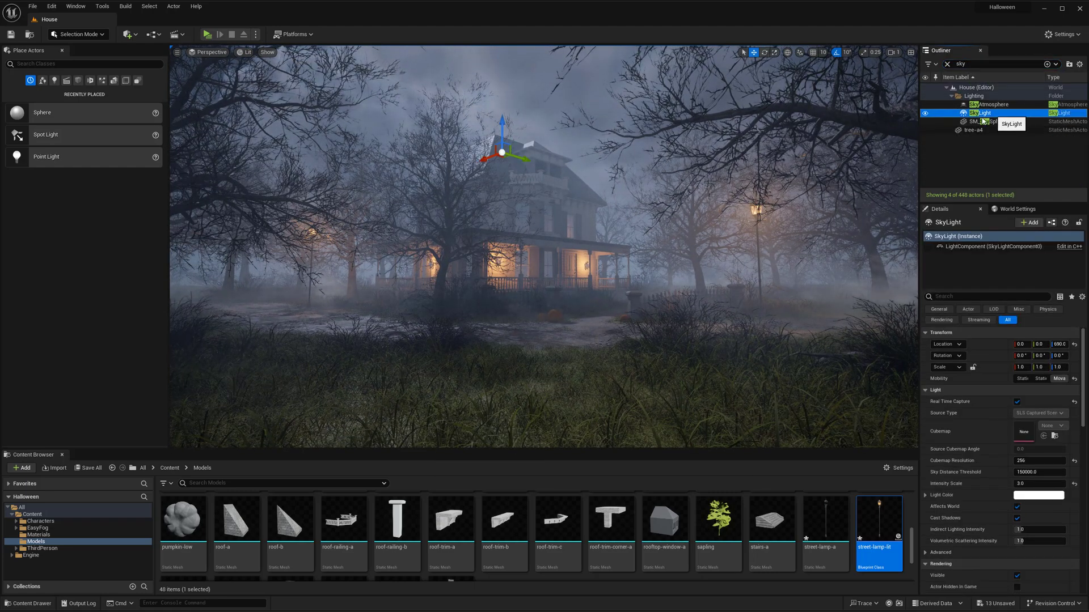
click(1002, 162)
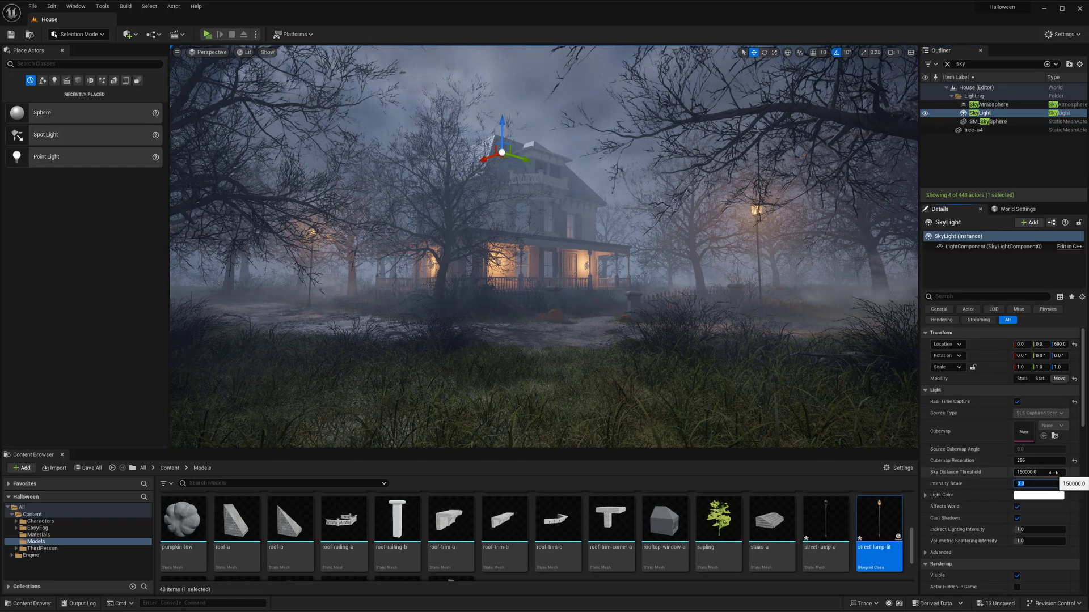
key(Return)
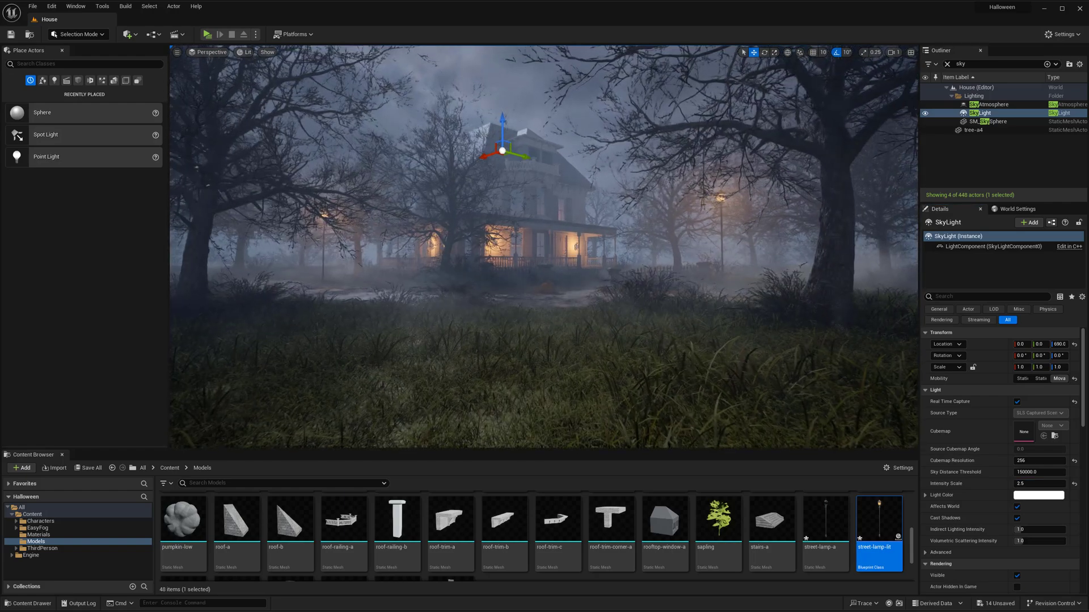
- Toggle the SkyLight's visibility off and on to compare the scene with and without it
click(926, 114)
click(927, 114)
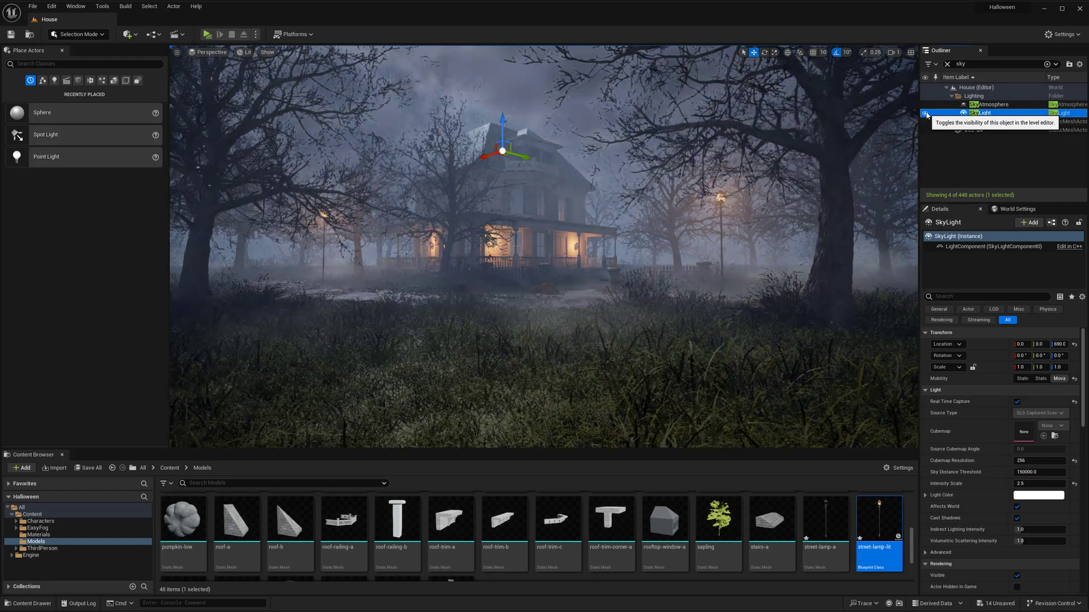
click(926, 114)
click(927, 114)
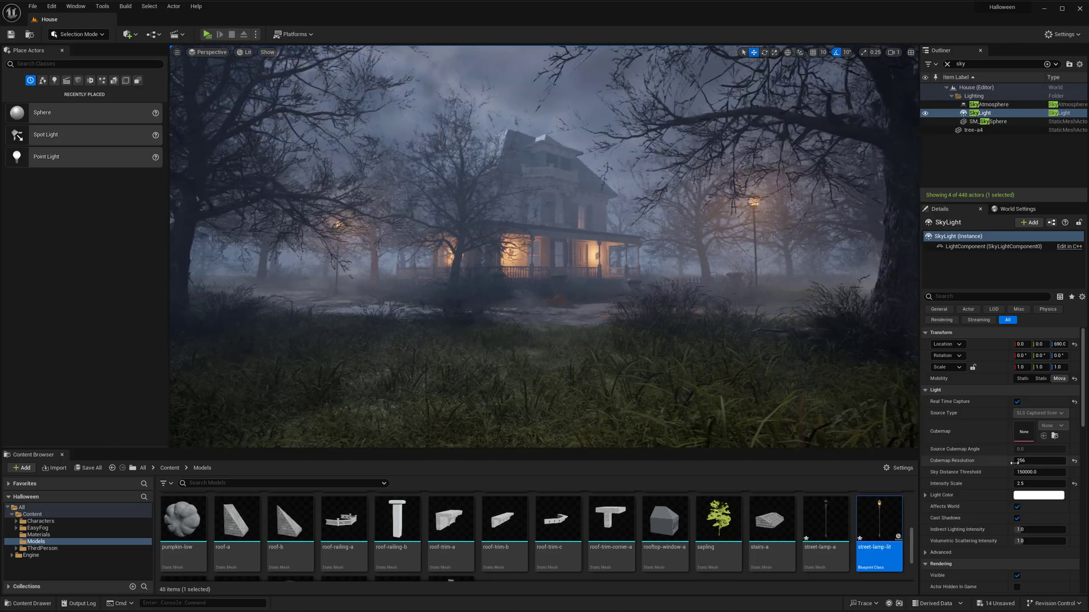
- Try a higher SkyLight intensity scale, return it to 2.5, and compare the scene with the SkyLight hidden and shown
drag(1033, 484, 1066, 483)
text(2.5)
key(Return)
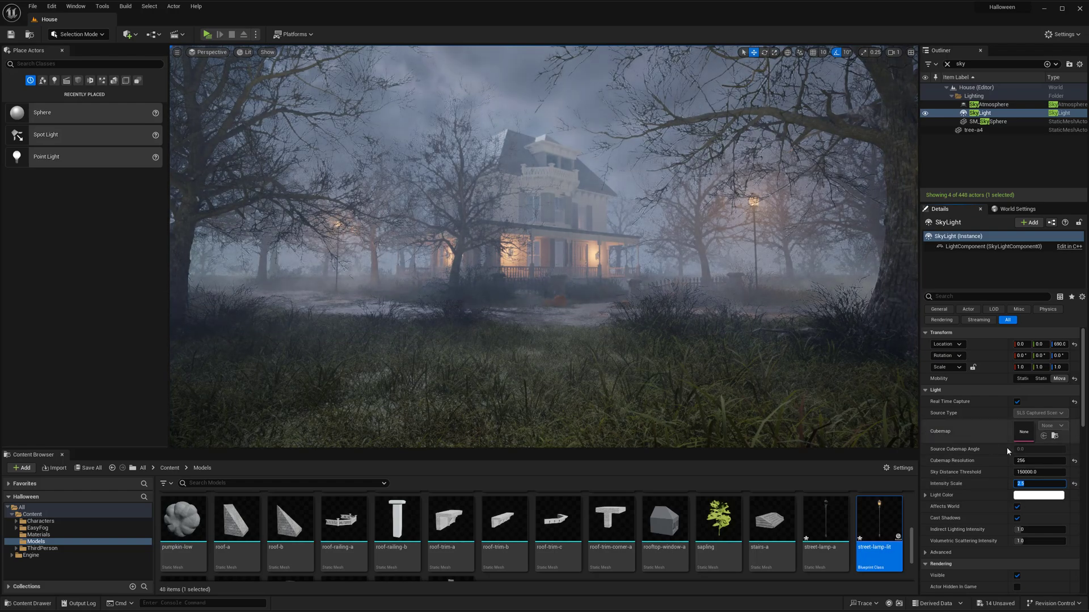
click(924, 113)
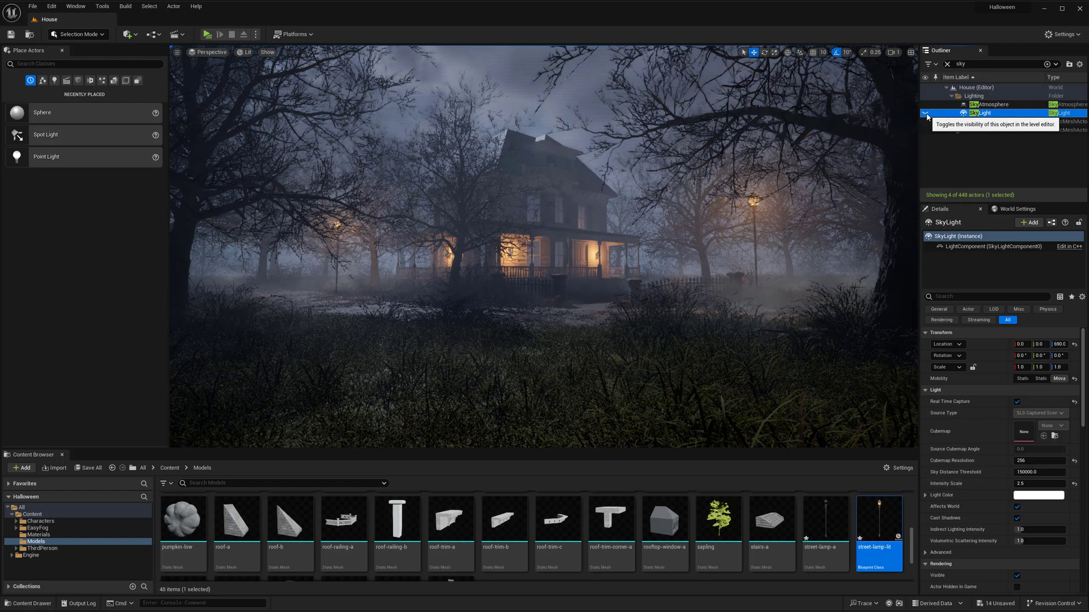
click(925, 114)
- Clear the Outliner search, place the pumpkin-low mesh on the path before the house, rotate it 90° upright and shift it along X to about 48
mouse_move(760, 227)
right_down()
mouse_move(782, 227)
mouse_move(742, 227)
right_up()
key(g)
key(g)
mouse_move(906, 95)
right_down()
mouse_move(910, 116)
mouse_move(906, 96)
right_up()
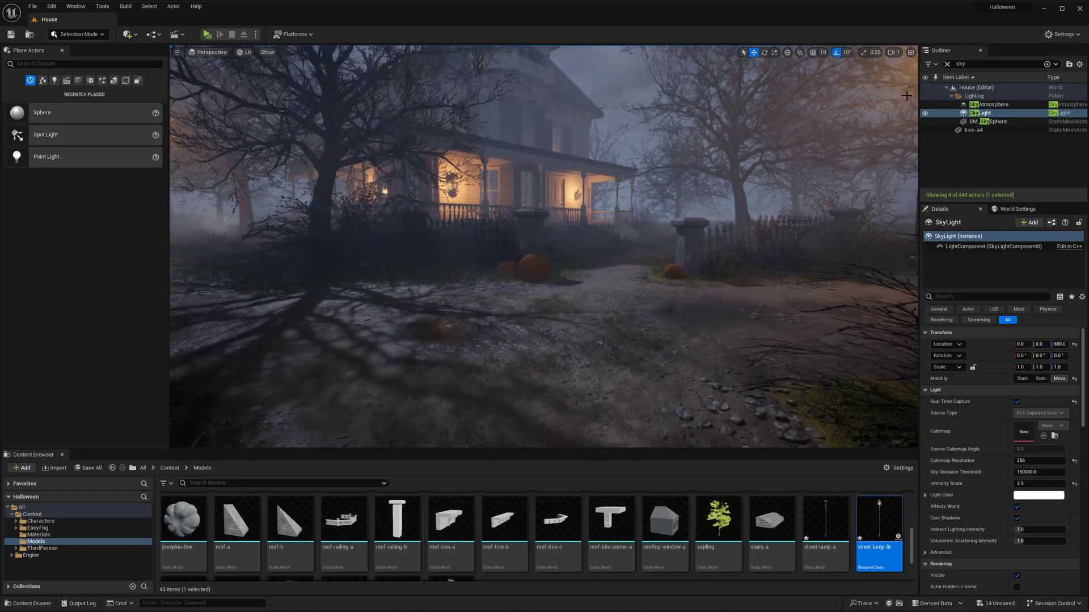
click(947, 64)
mouse_move(191, 531)
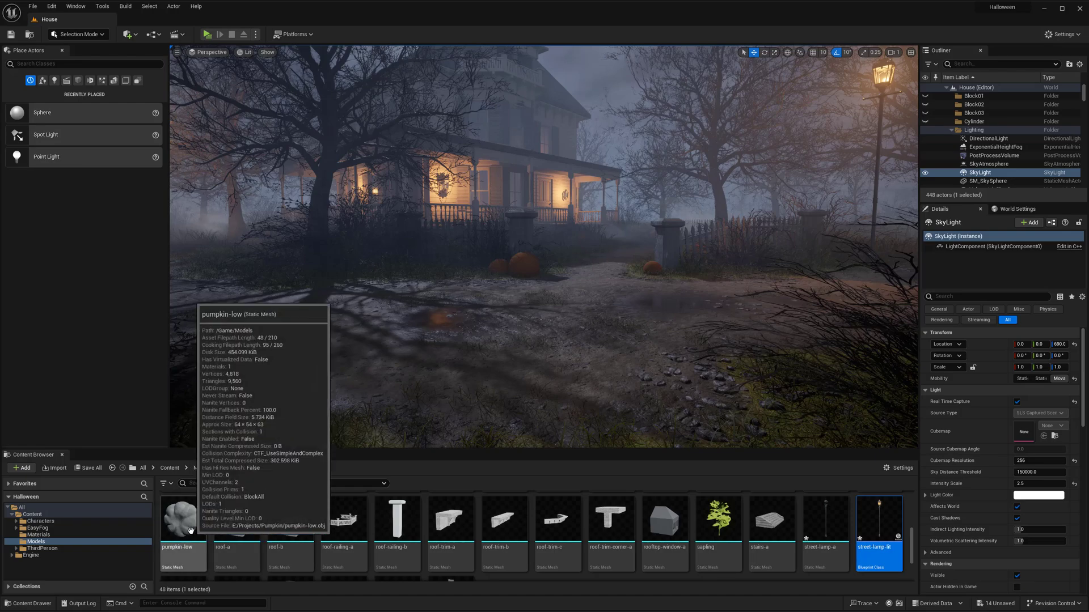
drag(177, 532, 579, 278)
key(e)
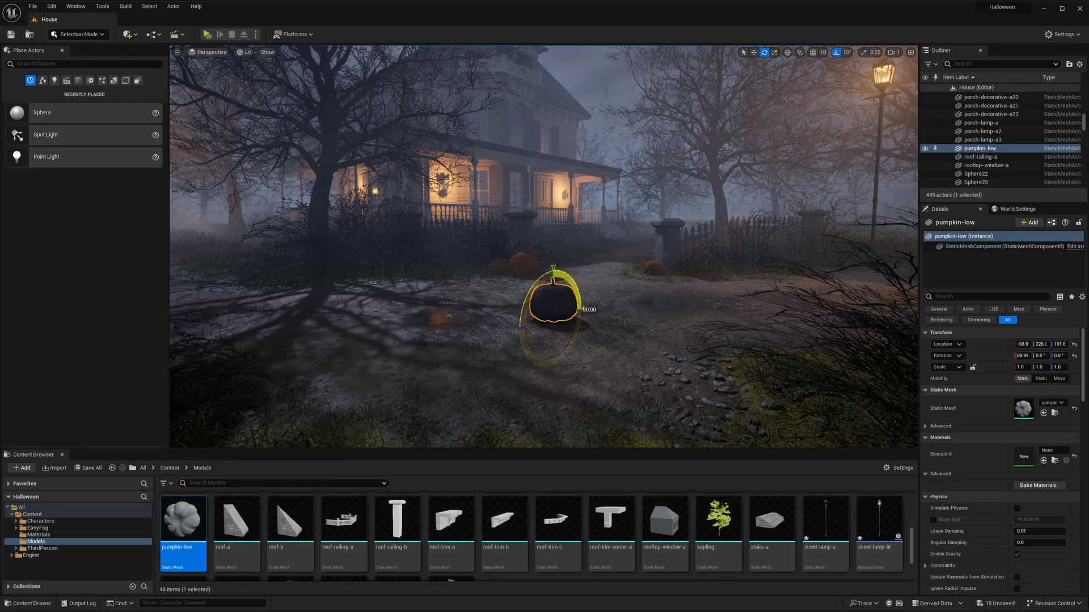
key(w)
drag(531, 315, 490, 346)
- Create a material instance of base-material in the Materials folder and name it pumpkin-a
key(f)
scroll(485, 317, down, 5)
right_drag(295, 558, 288, 490)
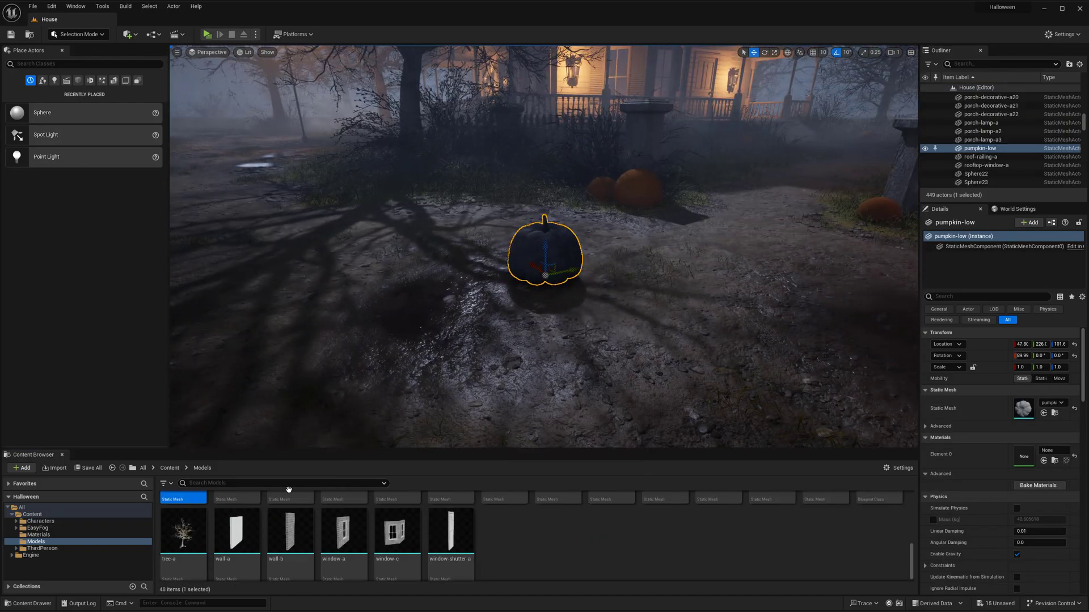
click(169, 467)
double_click(279, 530)
right_click(445, 522)
click(475, 333)
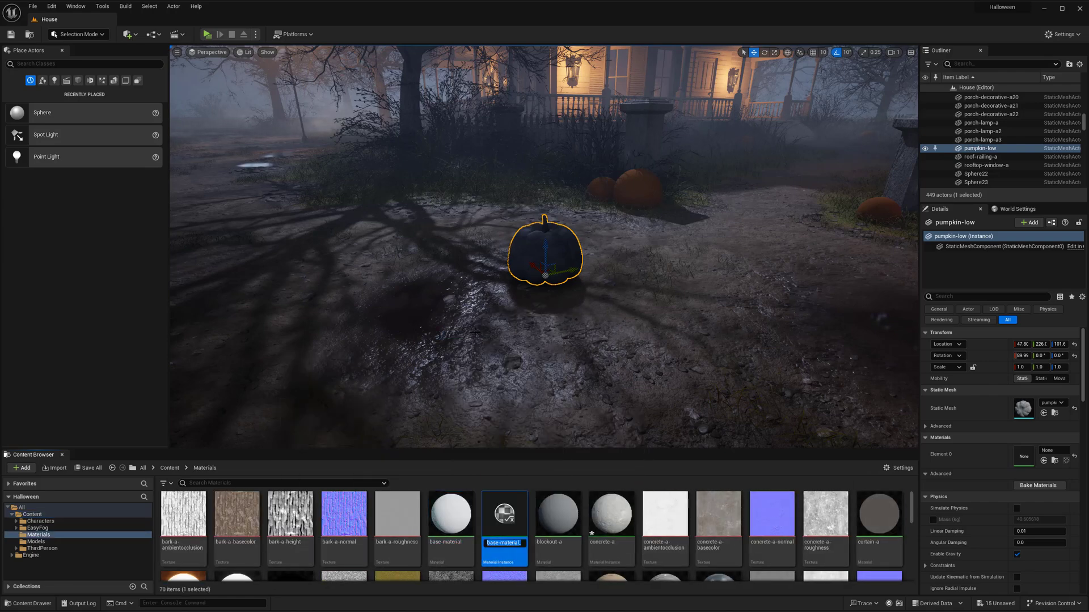
text(pumpkin-a)
key(Return)
- Open pumpkin-a and enable its AO, base color, normal and roughness map switches
double_click(878, 510)
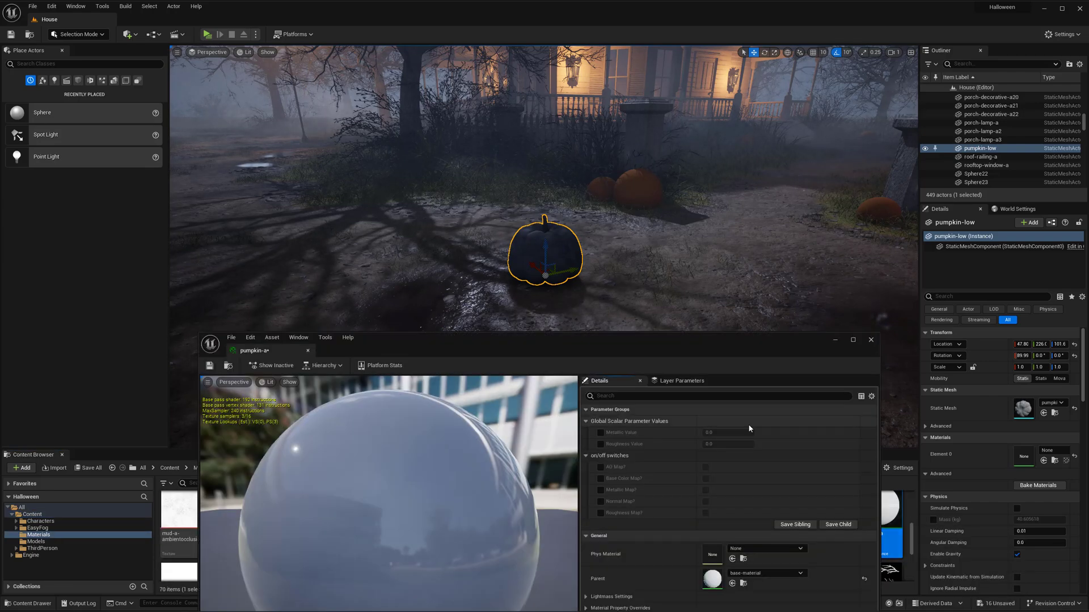
click(624, 215)
click(624, 226)
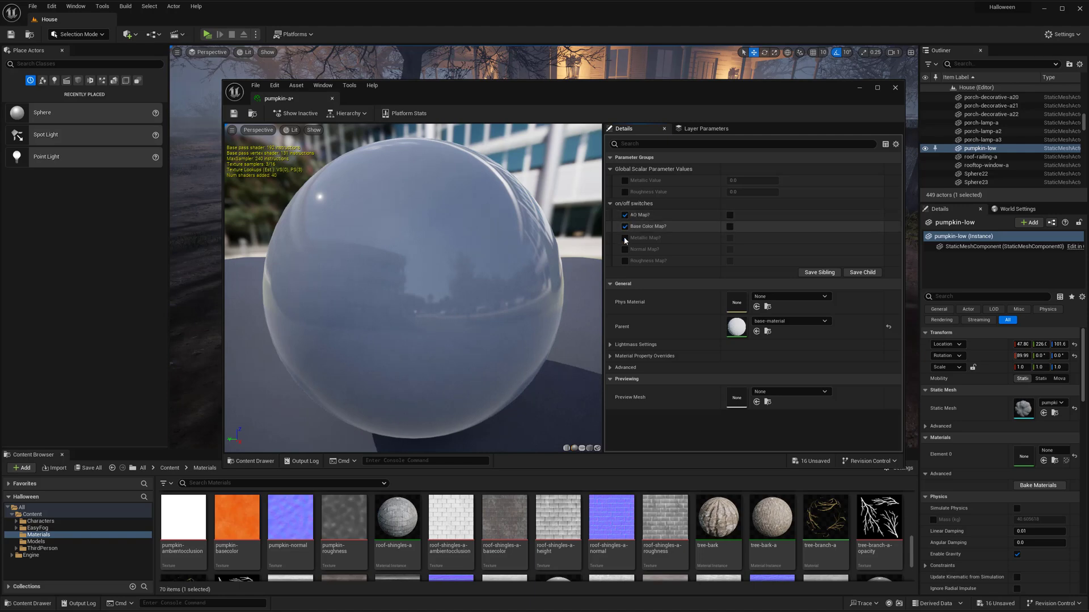
click(625, 261)
click(730, 249)
click(730, 263)
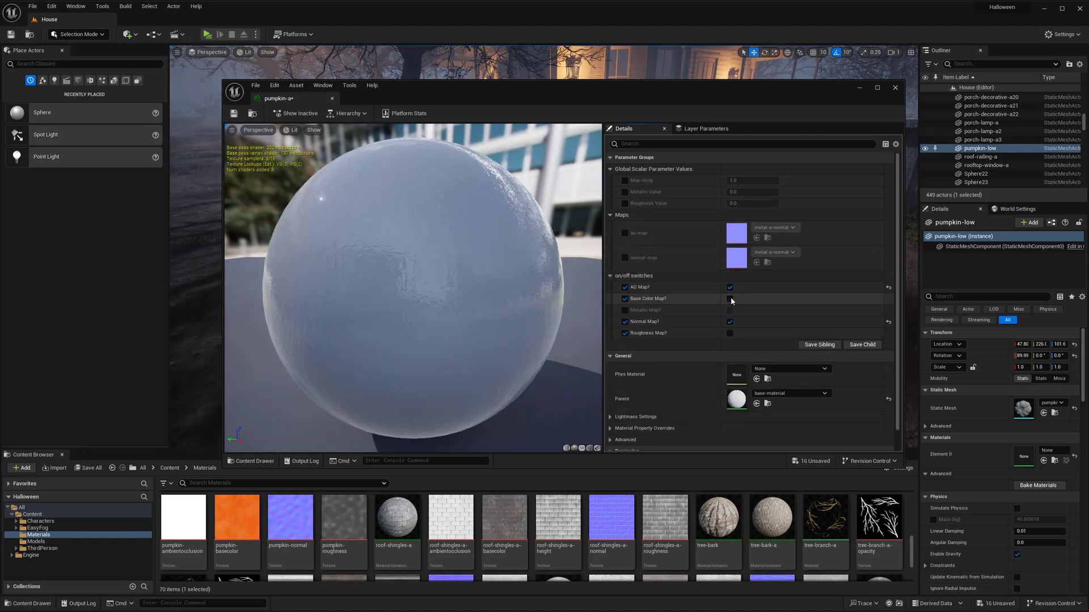
click(729, 298)
click(729, 357)
- Override the four map parameters in pumpkin-a with the pumpkin basecolor, normal, roughness and ambientocclusion textures, check the preview, and close the editor
click(624, 221)
click(625, 247)
click(624, 270)
click(625, 296)
drag(237, 517, 736, 246)
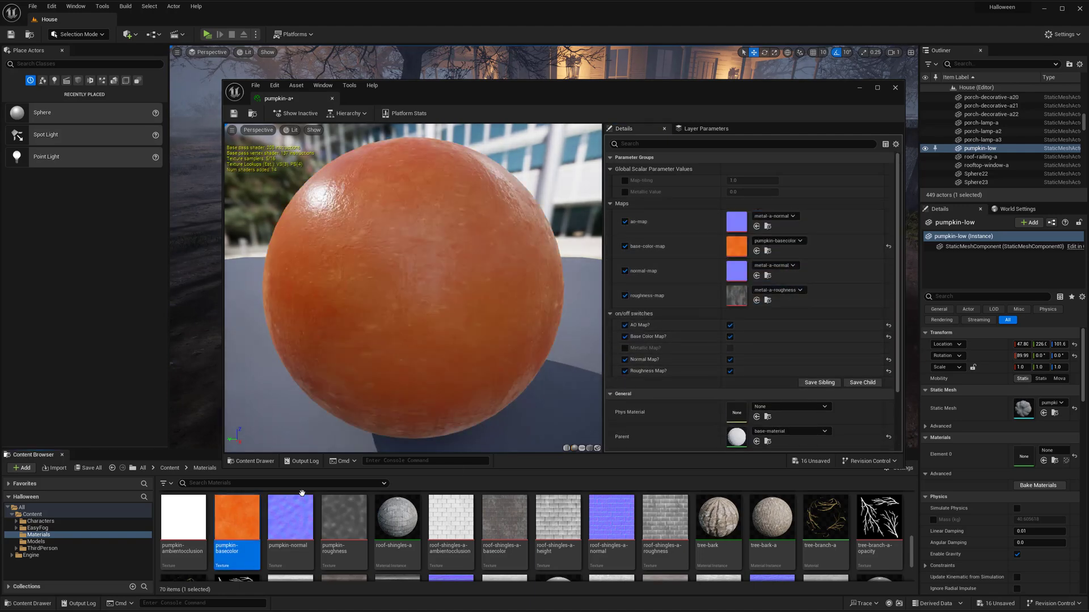
drag(291, 517, 734, 272)
drag(344, 517, 736, 296)
drag(183, 517, 736, 222)
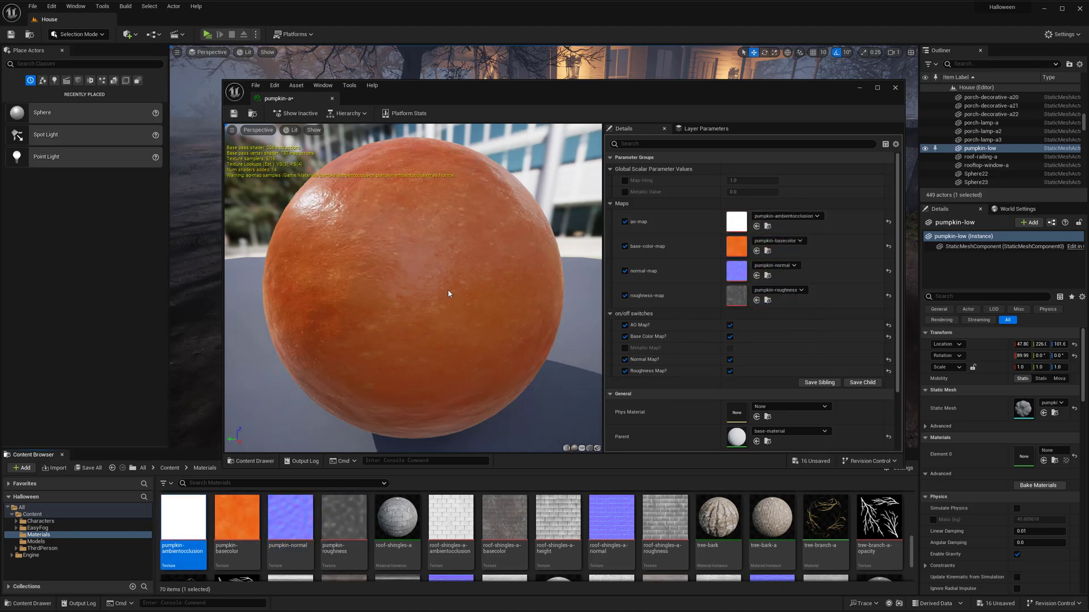
scroll(447, 295, down, 8)
drag(447, 295, 567, 284)
click(333, 99)
- Open the pumpkin-low mesh, assign pumpkin-a to its material slot, and orbit the preview to check it
double_click(1023, 409)
scroll(680, 533, down, 3)
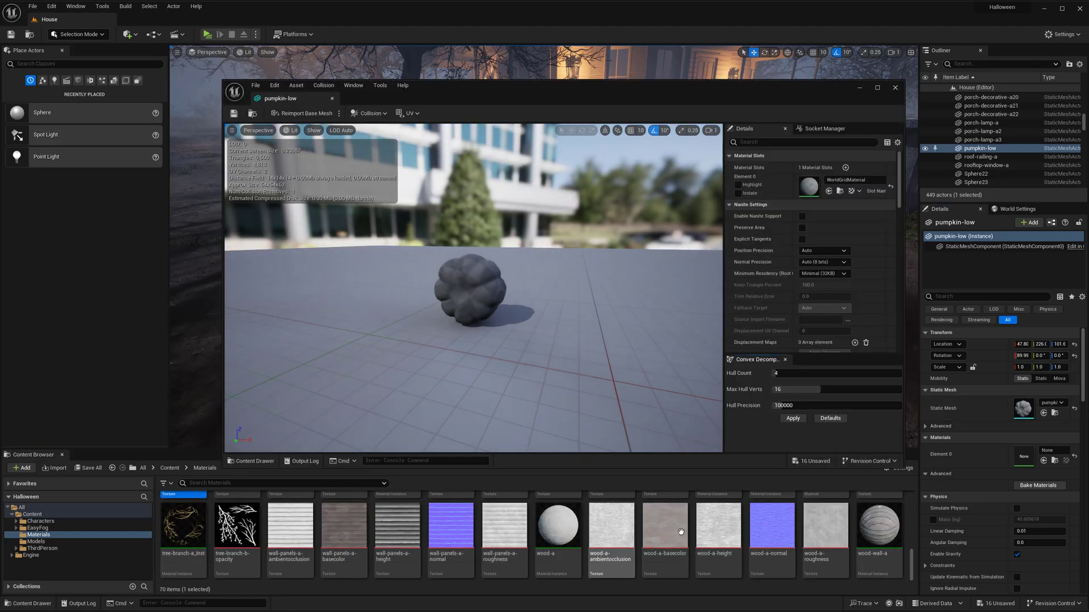
scroll(838, 523, up, 5)
drag(879, 528, 809, 187)
drag(576, 272, 612, 295)
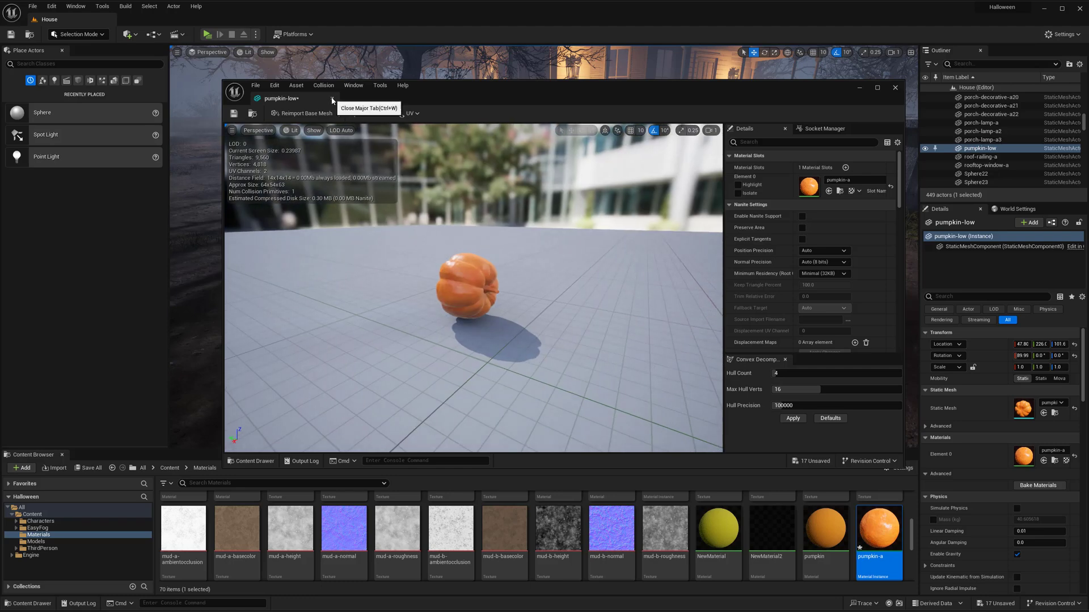
- Close the mesh editor and move pumpkin-low onto the large placeholder sphere beside the left gate pillar
click(332, 98)
key(s)
right_drag(339, 275, 420, 270)
drag(524, 265, 564, 227)
click(560, 200)
ctrl+click(537, 210)
right_drag(537, 209, 567, 205)
key(w)
ctrl+click(679, 262)
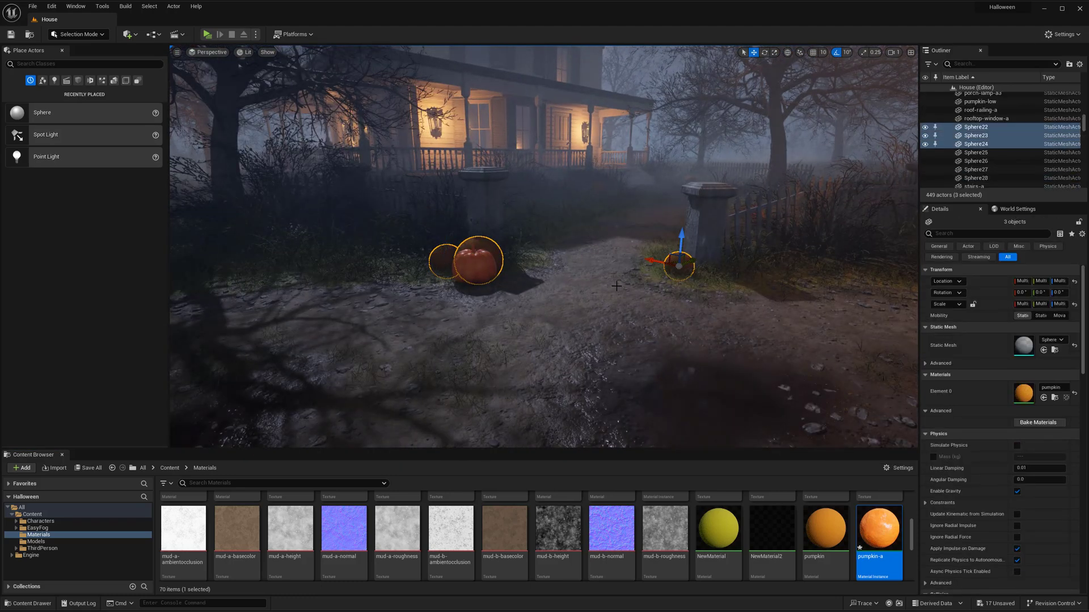
click(475, 264)
drag(465, 275, 458, 273)
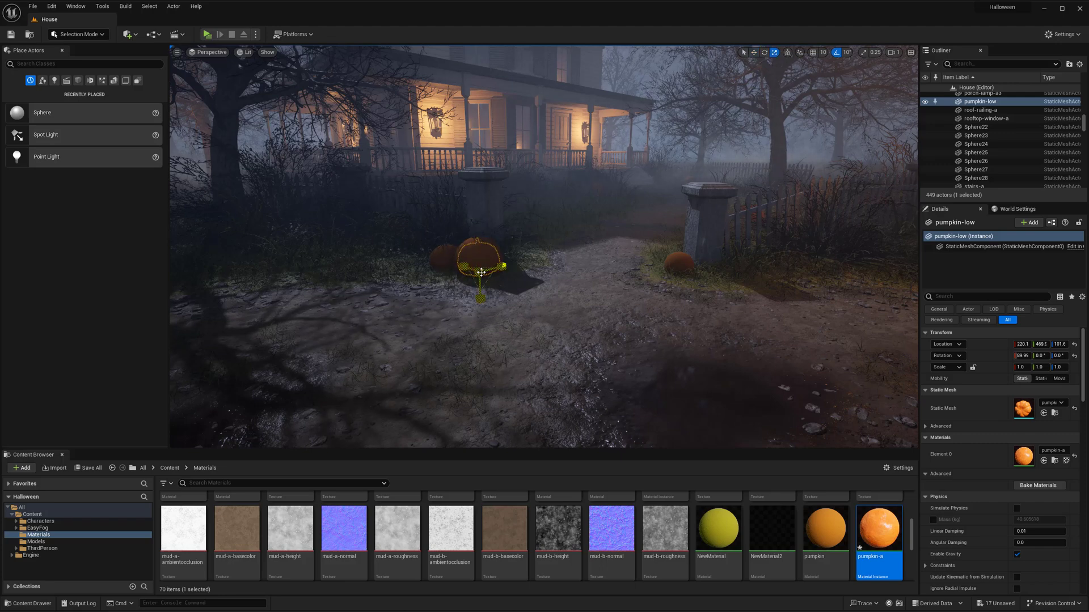
- Duplicate the pumpkin twice, placing smaller, rotated copies beside the first one and in front of the right gate pillar
alt+drag(465, 268, 450, 240)
key(f)
scroll(454, 240, down, 3)
key(r)
drag(545, 291, 767, 282)
key(w)
scroll(546, 289, down, 6)
click(492, 271)
key(e)
key(r)
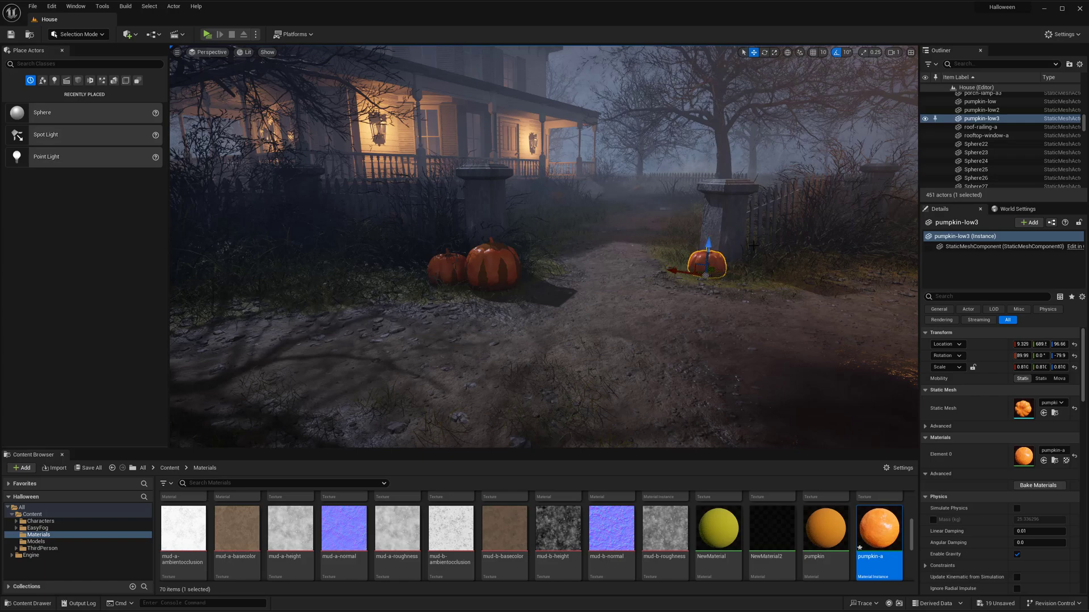
- Duplicate the pumpkin by the right gate pillar onto the grass beside the path behind the gate, scaled to about 0.997
right_drag(753, 245, 703, 250)
key(g)
alt+drag(569, 305, 558, 287)
right_drag(559, 287, 589, 362)
drag(589, 419, 647, 336)
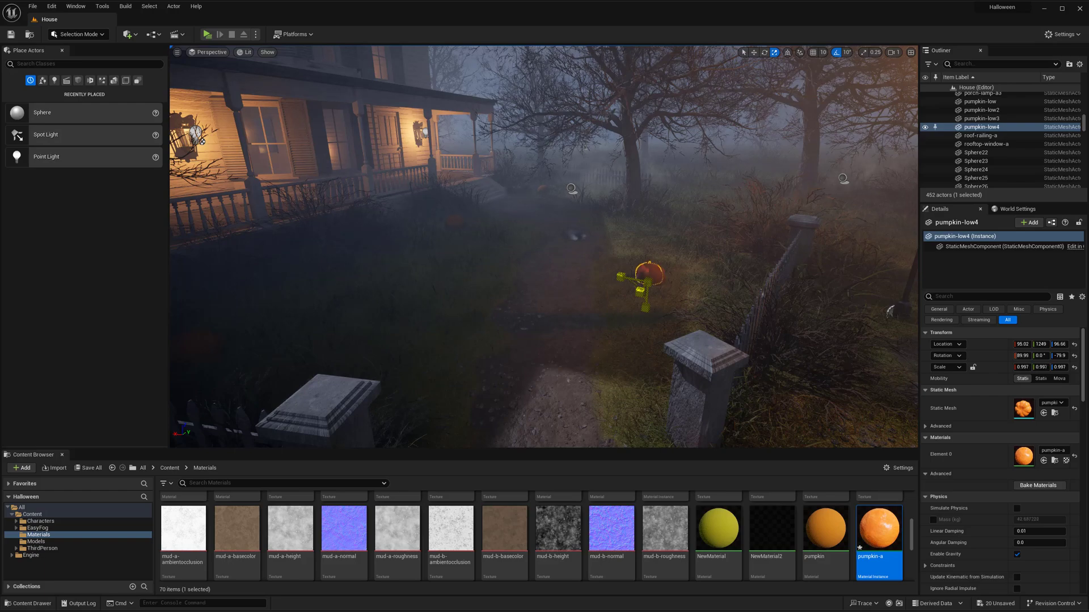
- Duplicate the yard pumpkin again and position the copy farther toward the house
right_drag(629, 277, 681, 263)
alt+drag(612, 273, 460, 214)
right_drag(567, 255, 629, 318)
drag(561, 255, 510, 243)
key(space)
key(space)
key(space)
right_drag(510, 244, 558, 199)
alt+drag(371, 363, 532, 192)
key(f)
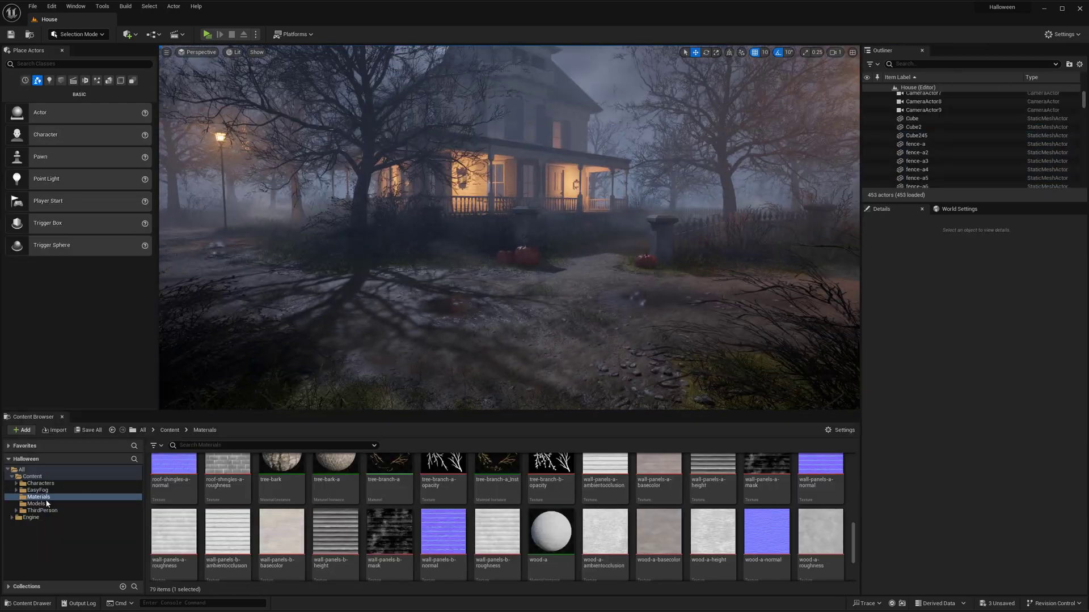
- Place the curtains-a model from the Models folder in front of the house and rotate it about -180° around the vertical axis
click(36, 503)
scroll(389, 510, up, 5)
click(389, 482)
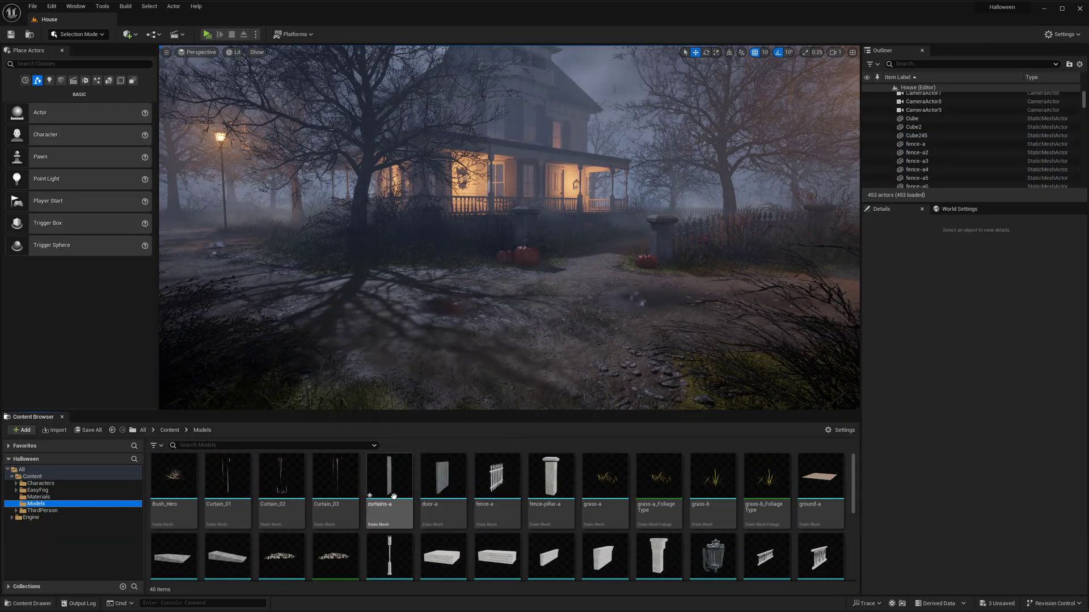
drag(389, 482, 567, 332)
key(e)
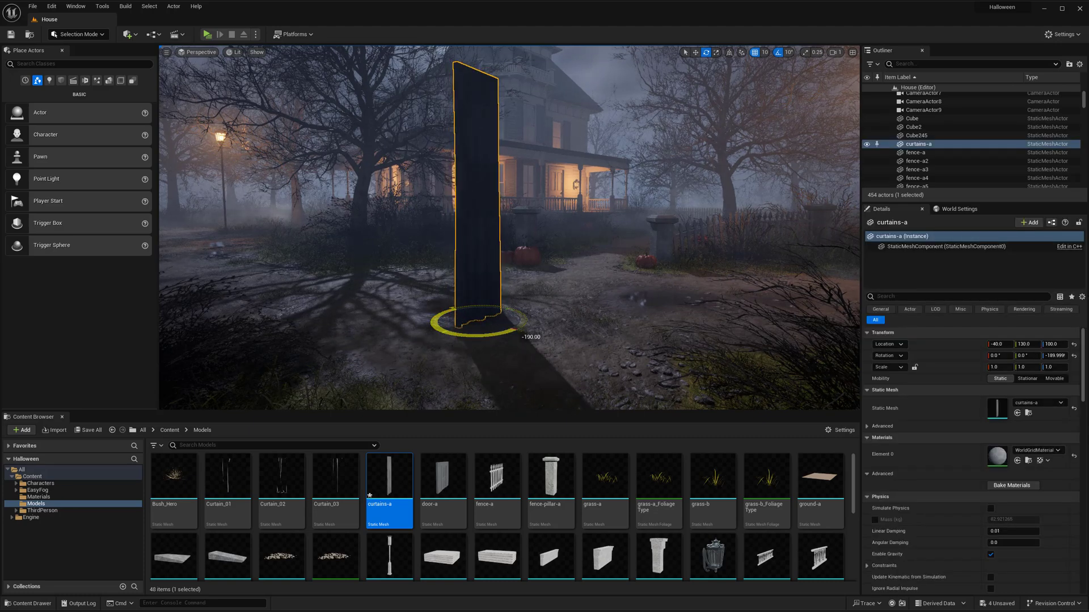
mouse_move(482, 338)
mouse_down()
mouse_move(512, 336)
mouse_move(497, 335)
mouse_up()
key(w)
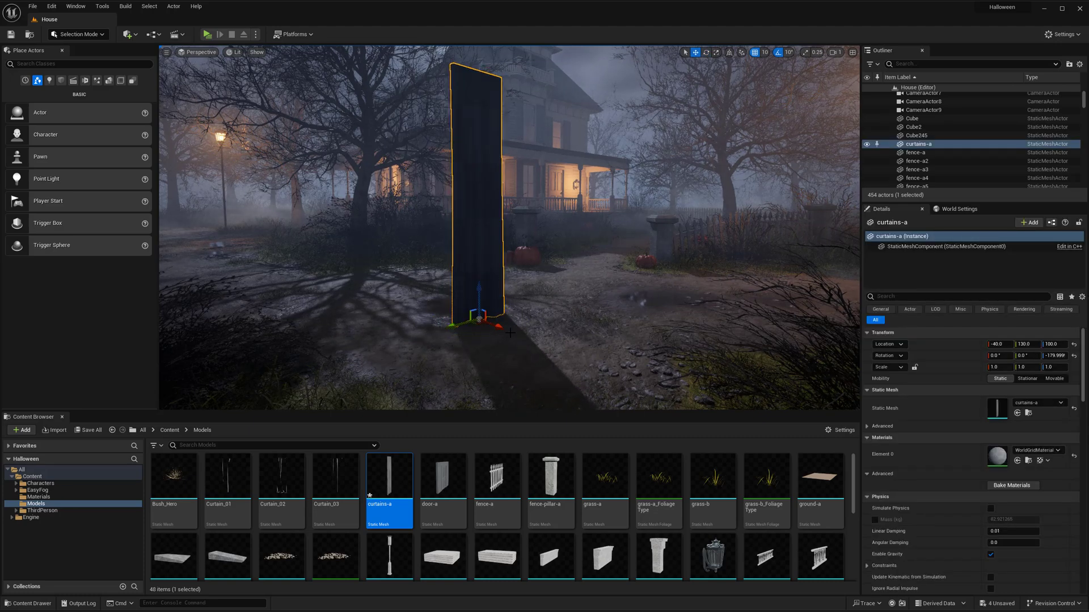
right_drag(498, 328, 482, 307)
key(g)
key(g)
- Create a new material in the Materials folder, open it, and shrink and move its editor window clear of the asset thumbnails
click(38, 497)
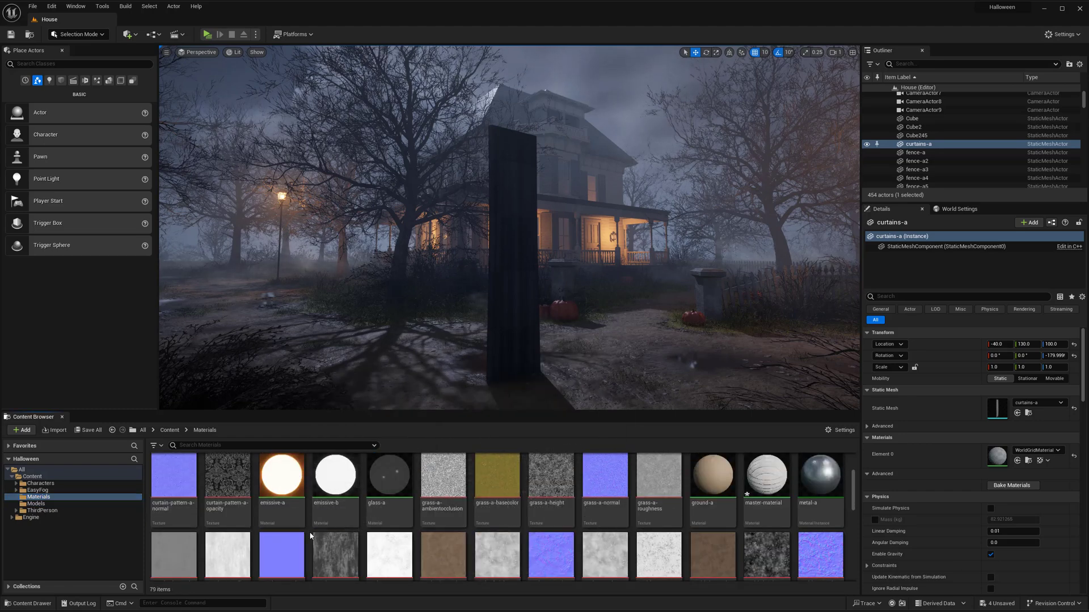
right_click(309, 531)
click(347, 324)
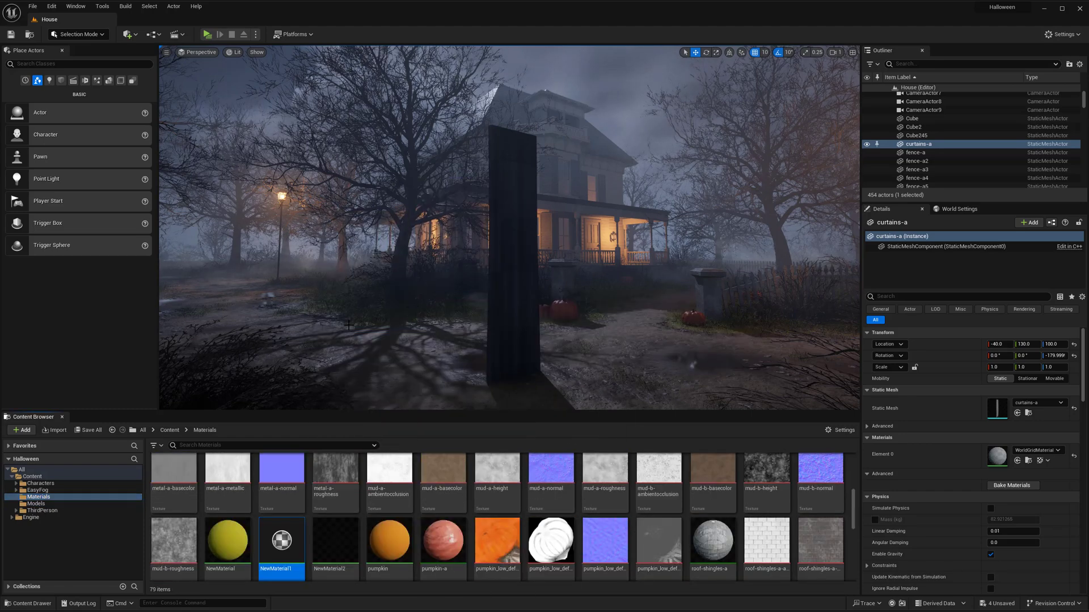
double_click(276, 544)
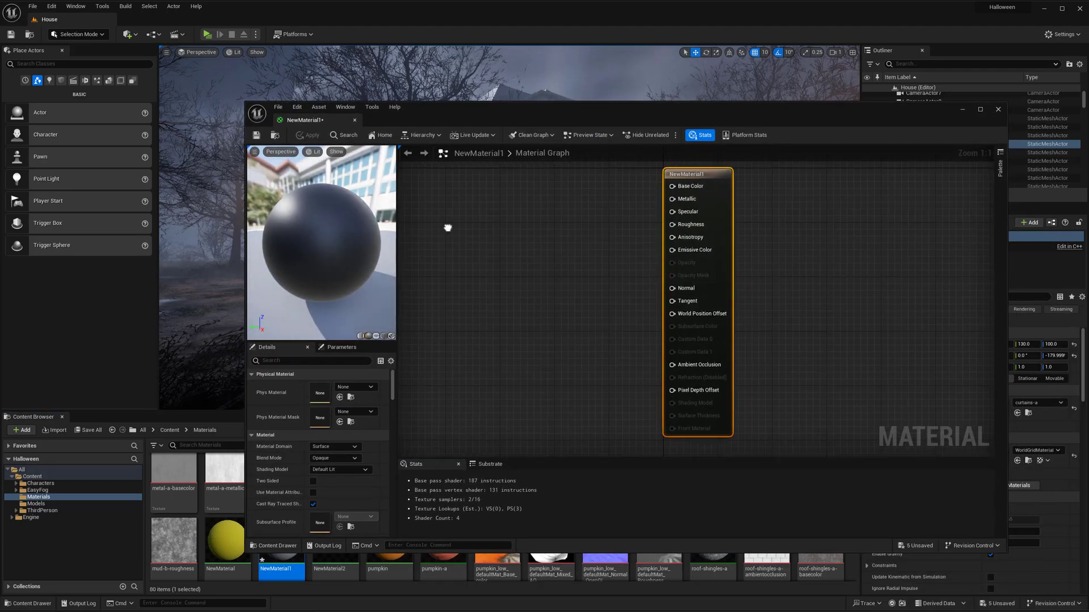
right_drag(447, 227, 485, 242)
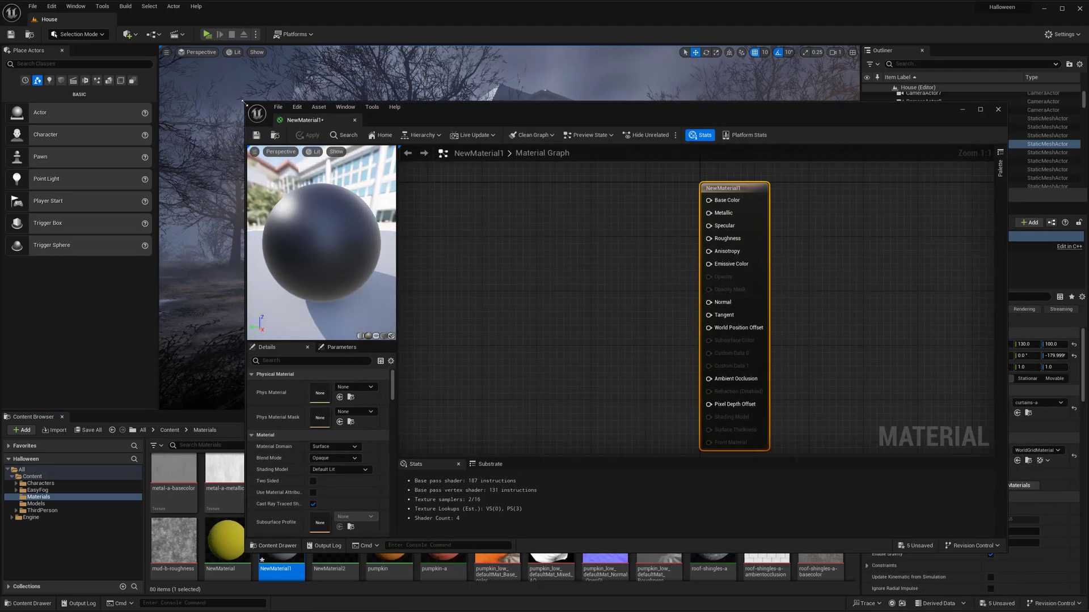
drag(245, 103, 373, 125)
drag(553, 130, 522, 82)
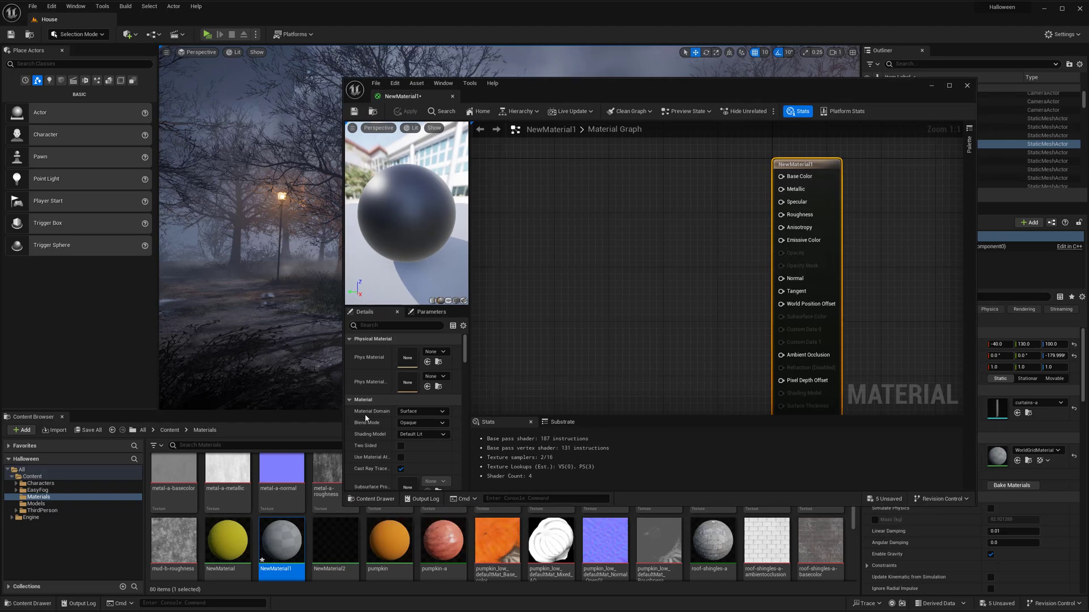
- Add the curtain-pattern-a-opacity texture to the material graph as a texture sample and briefly inspect the texture
scroll(272, 499, up, 3)
drag(233, 513, 540, 295)
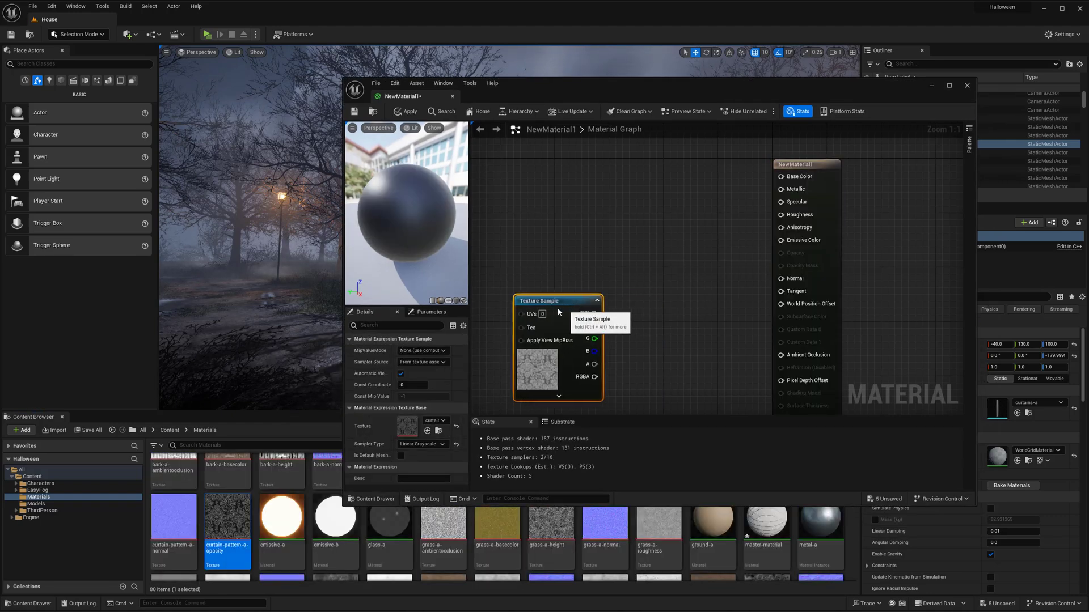
double_click(406, 430)
click(542, 97)
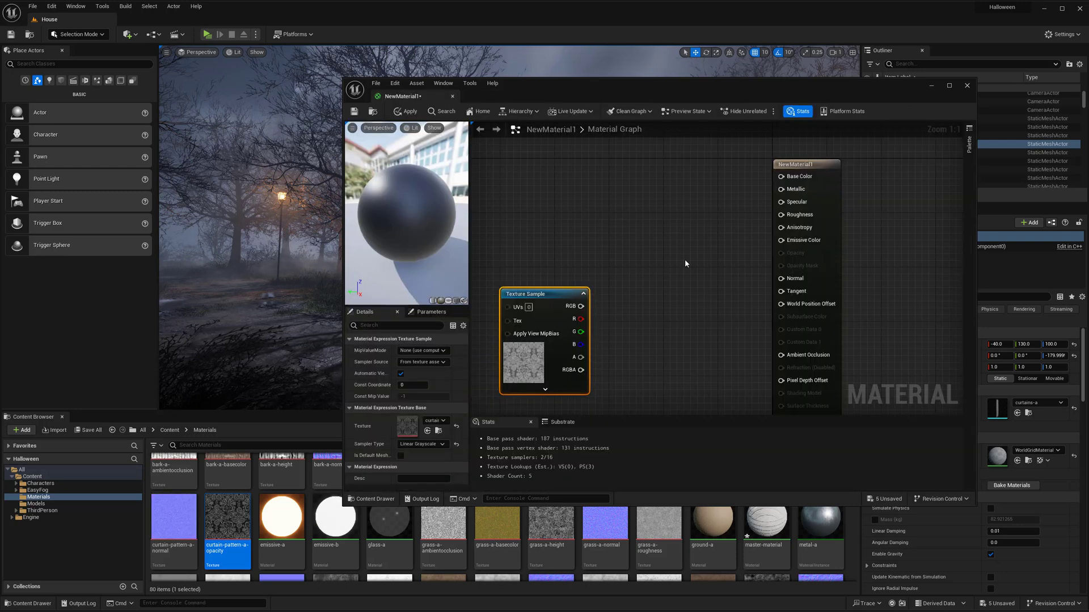
- Add a three-component constant, connect it to Base Color, and set it to a pale peach (1.0, 0.646, 0.421)
right_drag(685, 264, 662, 286)
scroll(624, 292, down, 1)
click(605, 191)
key(3)
click(574, 156)
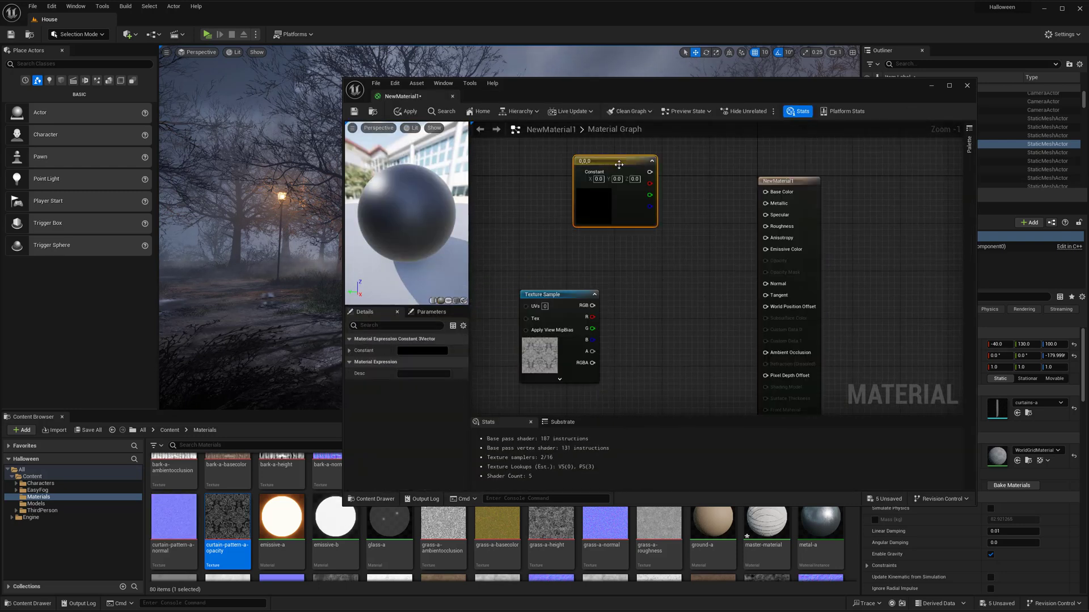
drag(776, 193, 775, 194)
double_click(593, 207)
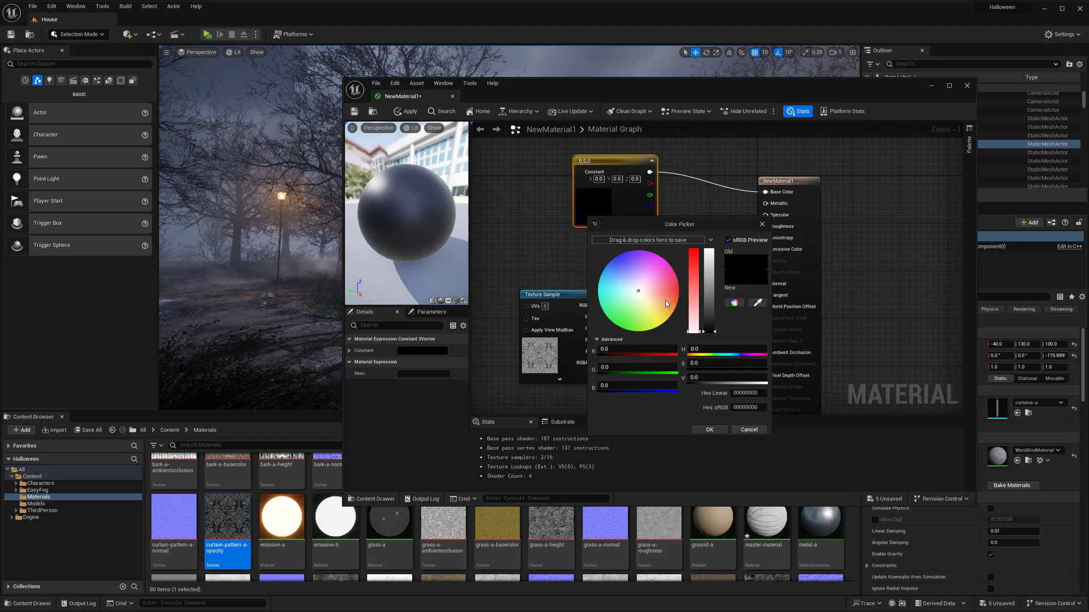
click(667, 303)
drag(710, 312, 695, 284)
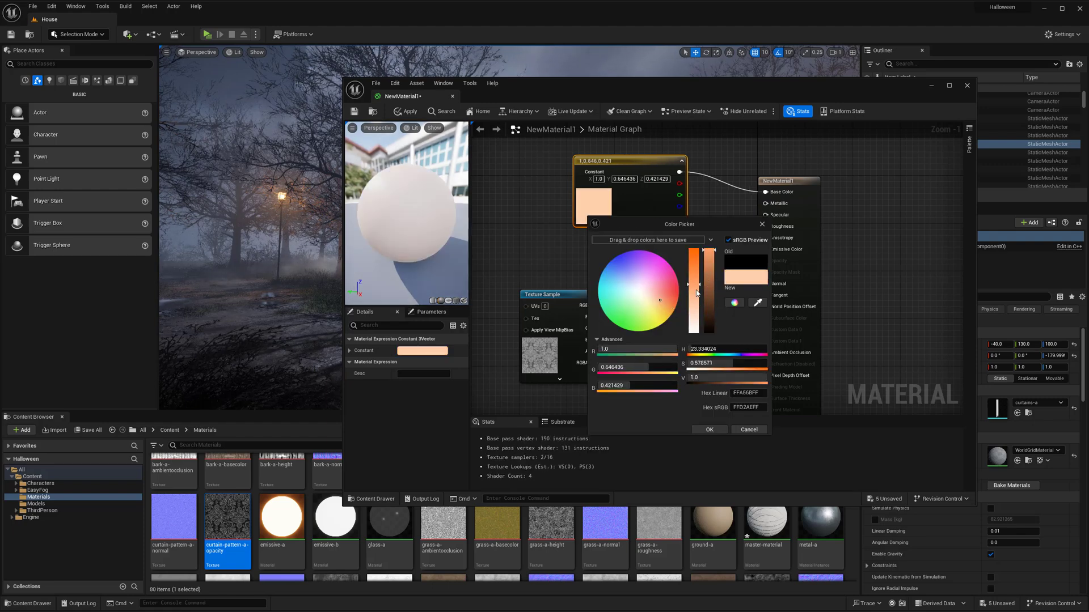
click(707, 430)
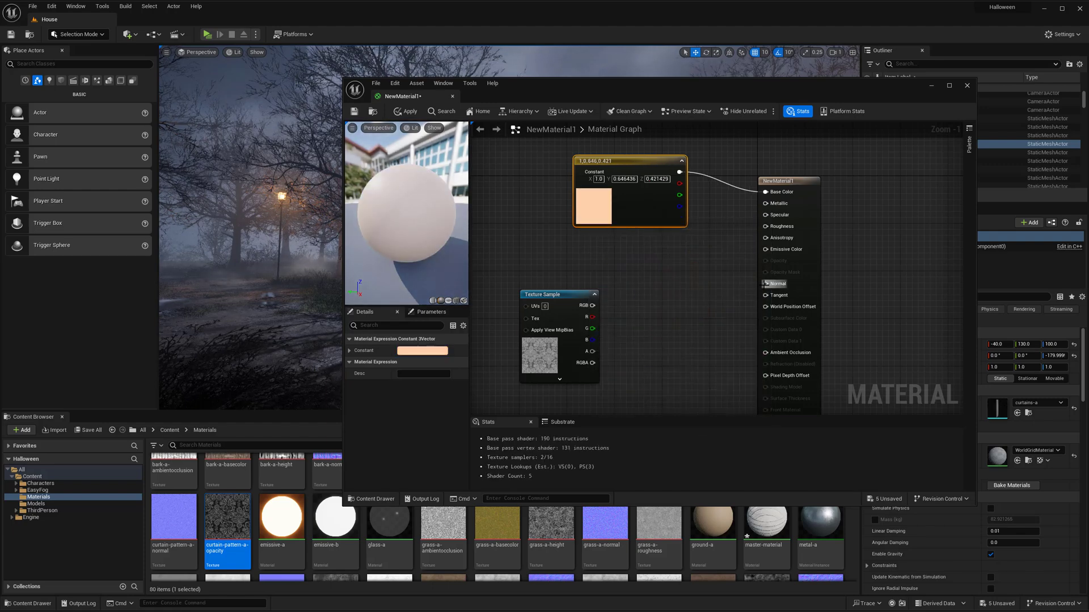
- Set the material's blend mode to Masked and shading model to Subsurface, and make it two-sided
click(793, 198)
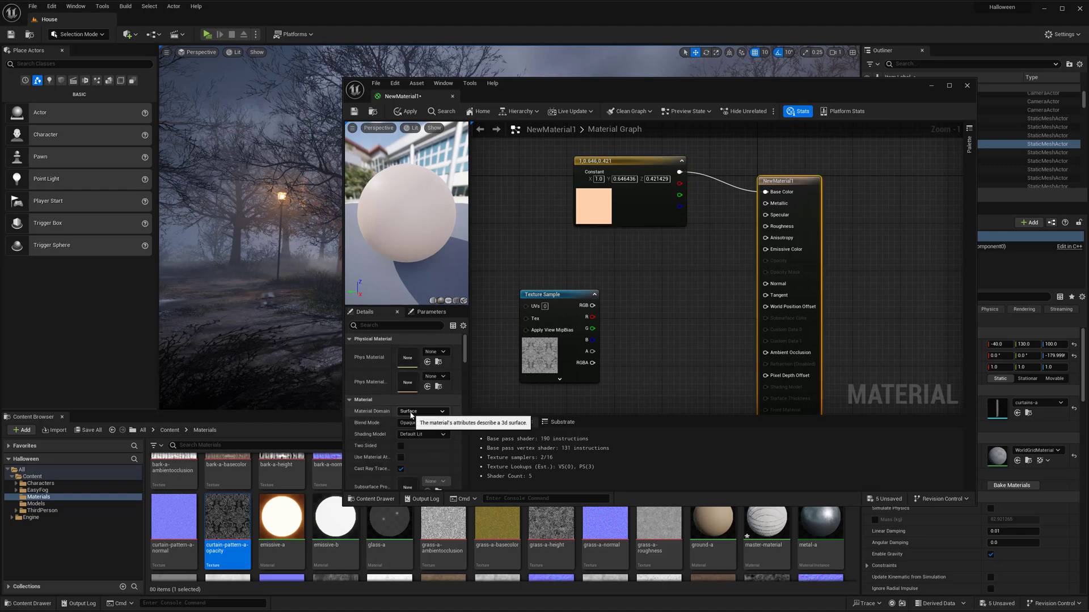
click(421, 423)
click(423, 440)
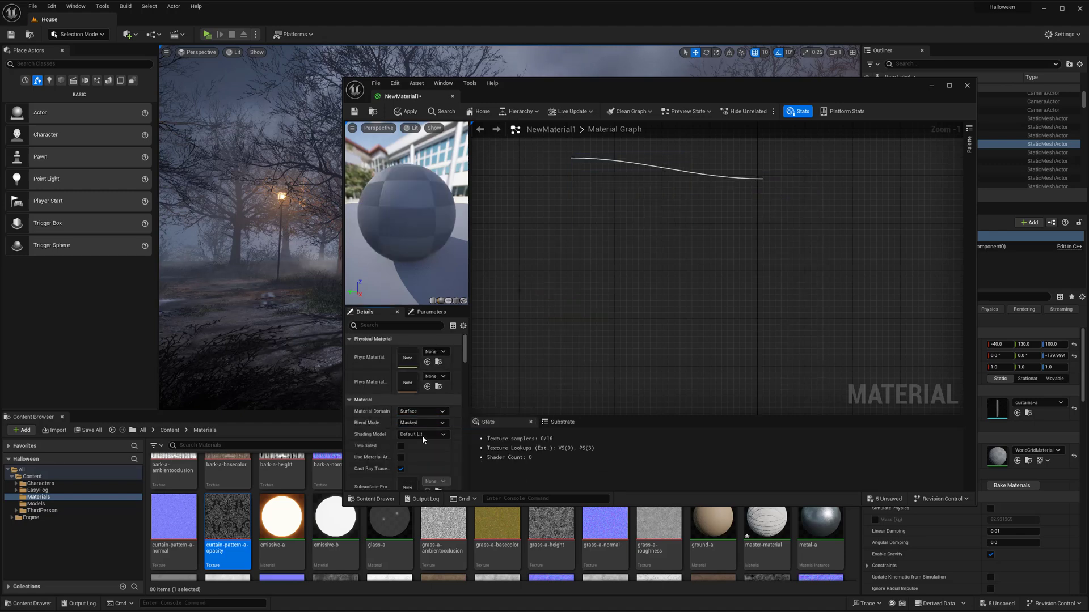
click(423, 437)
click(423, 459)
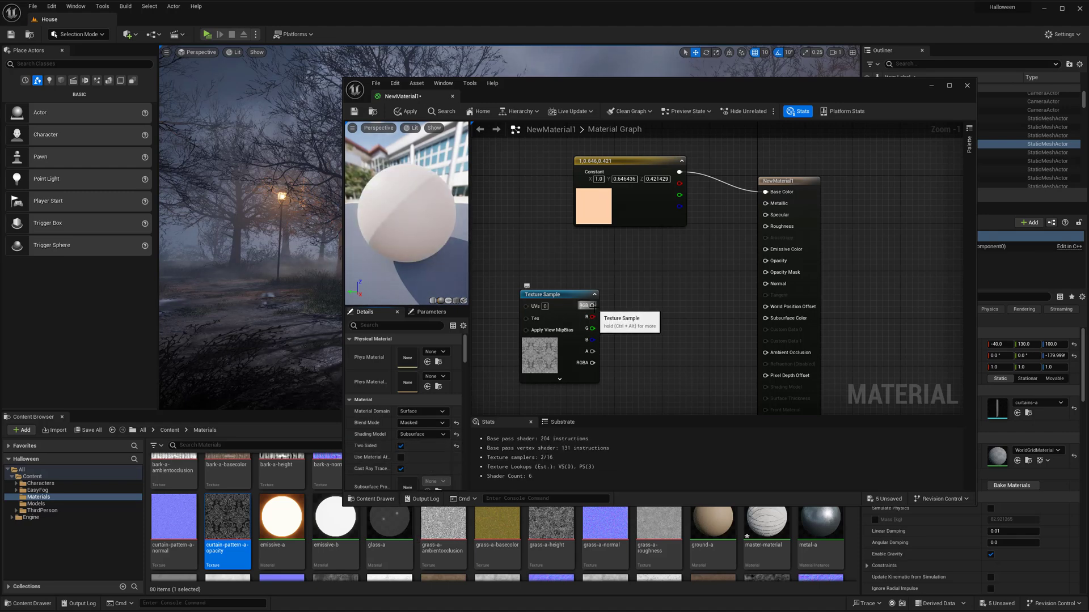
- Connect the curtain pattern texture's RGB output to both Opacity and Opacity Mask
drag(593, 305, 765, 261)
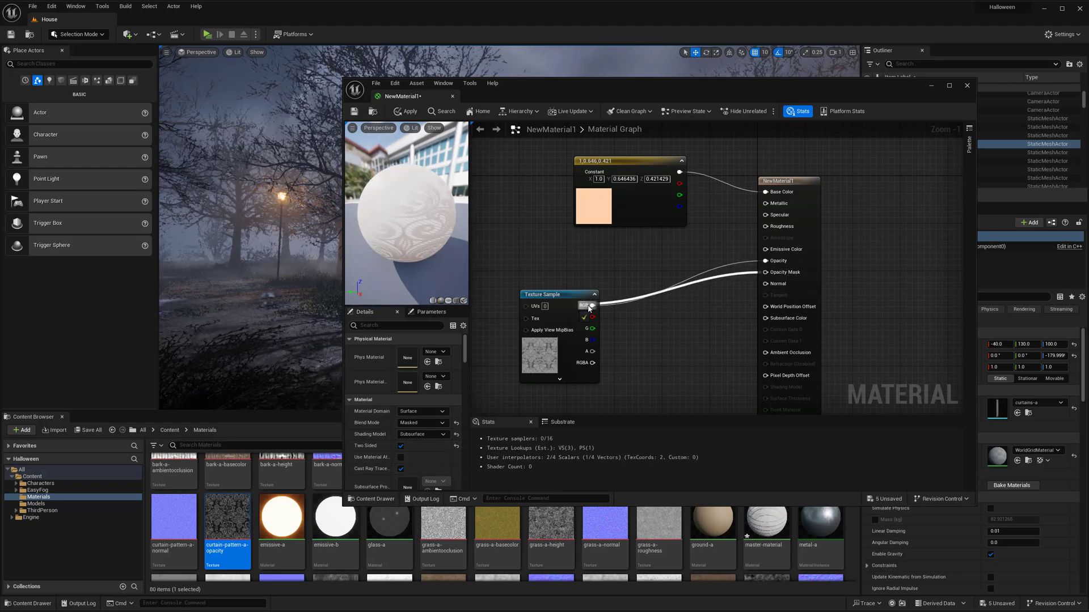
drag(589, 306, 429, 291)
click(633, 314)
right_drag(633, 312, 727, 305)
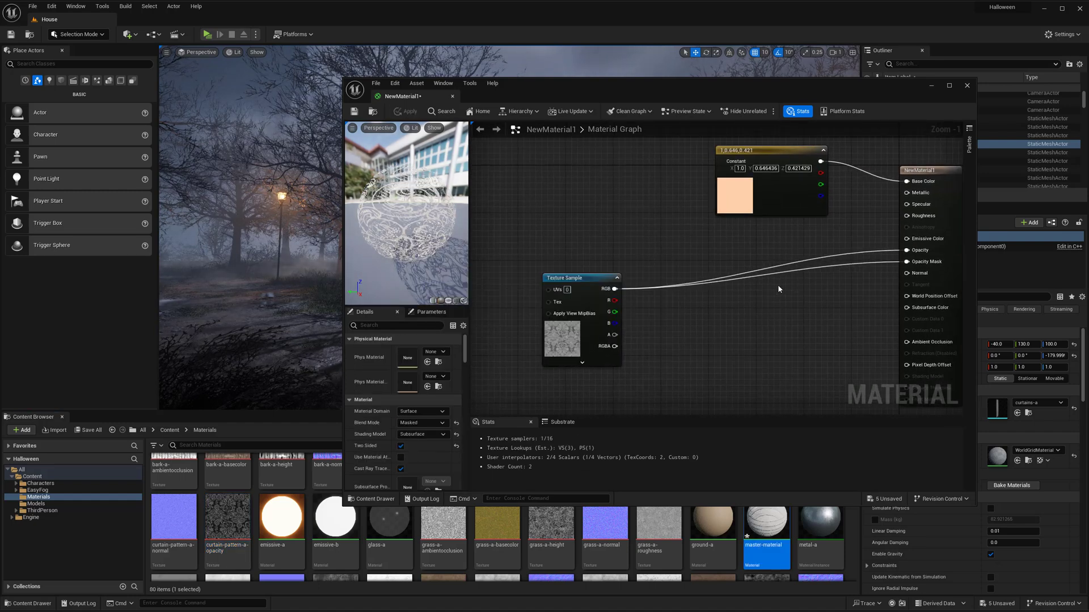
- Insert a Multiply node between the curtain texture and the opacity inputs, with a constant of 3 feeding its B input
key(m)
click(778, 285)
drag(818, 301, 615, 290)
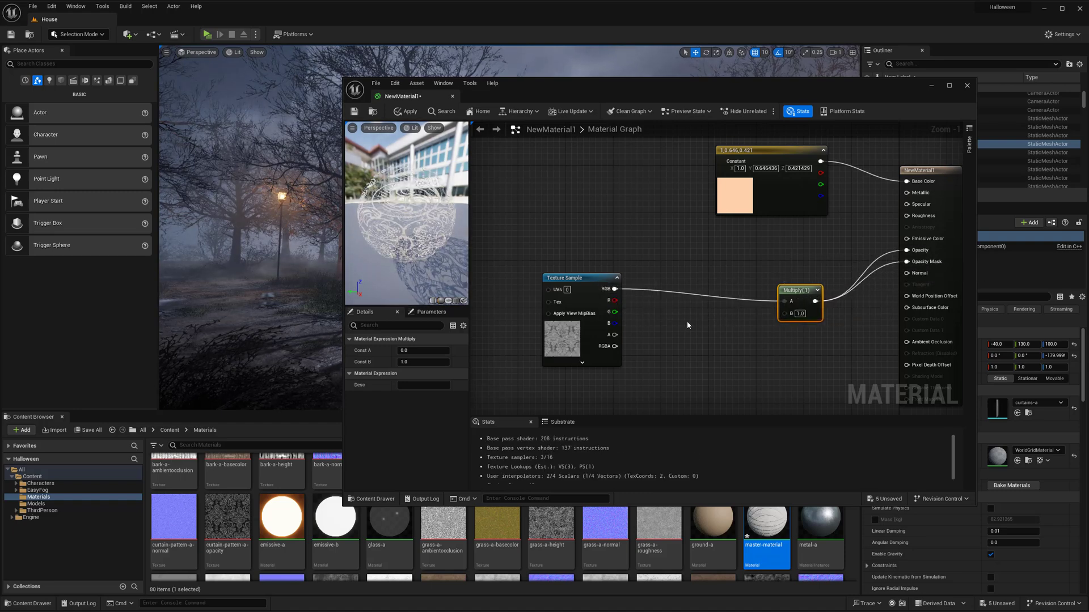
click(704, 327)
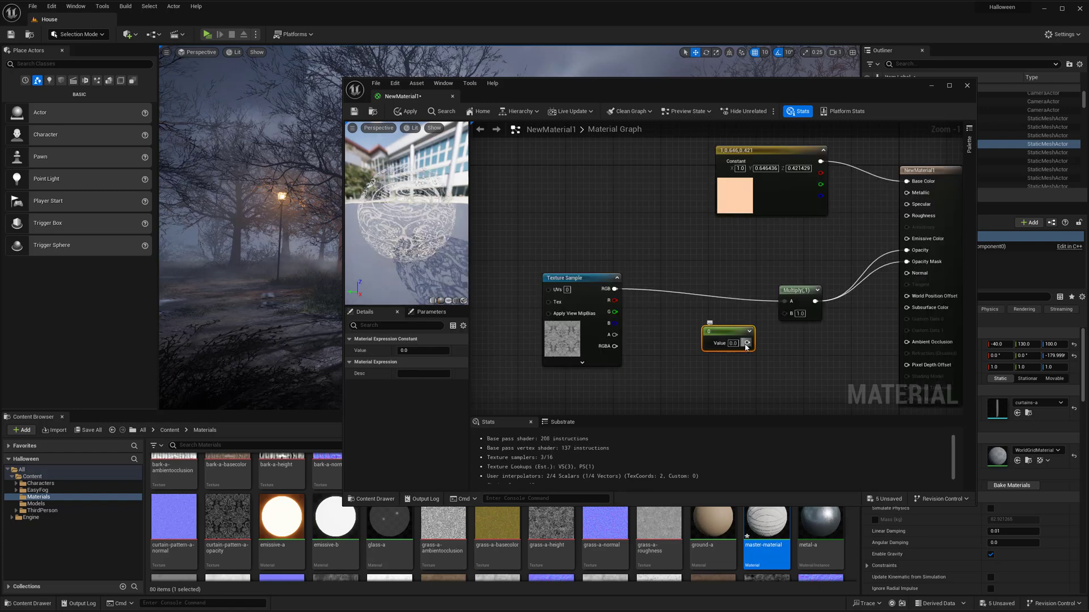
drag(788, 321, 785, 313)
click(431, 351)
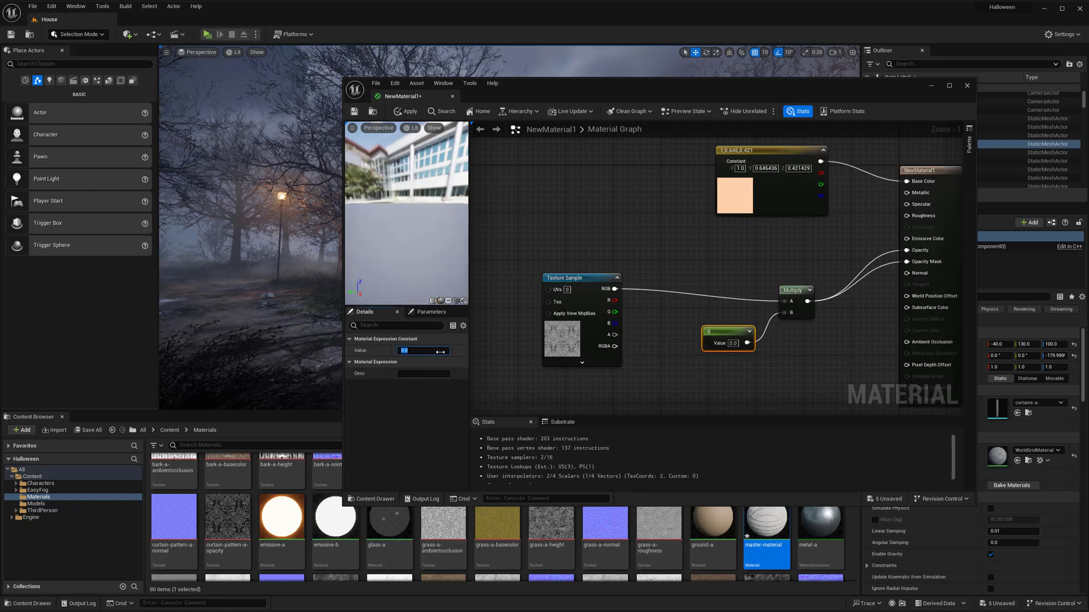
text(3)
click(701, 274)
- Add a TextureCoordinate node and connect it to the UVs input of the curtain texture sample
right_drag(686, 269, 727, 264)
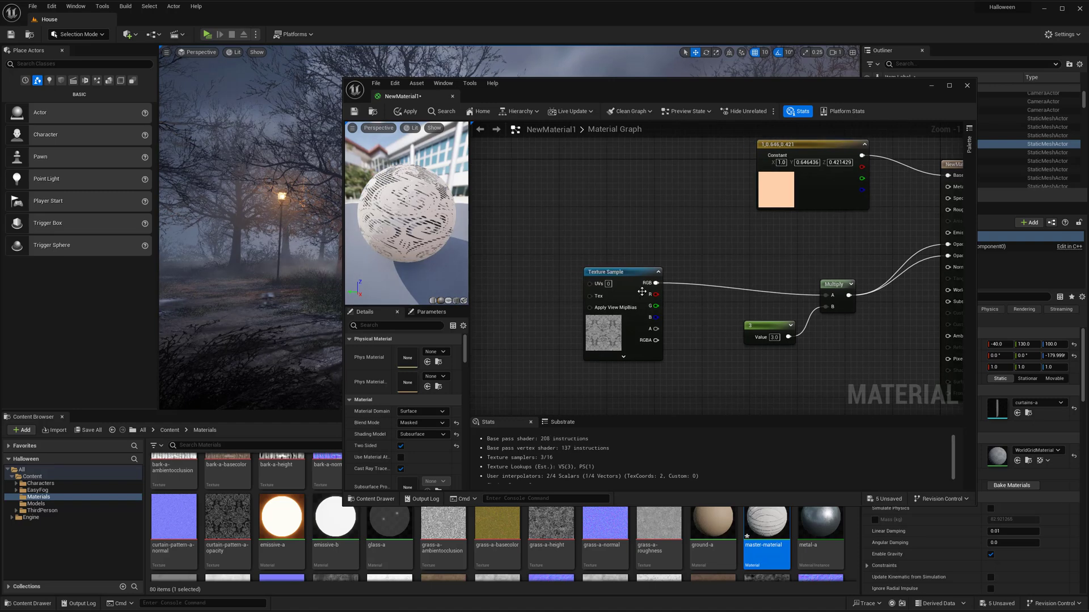
drag(615, 331, 646, 347)
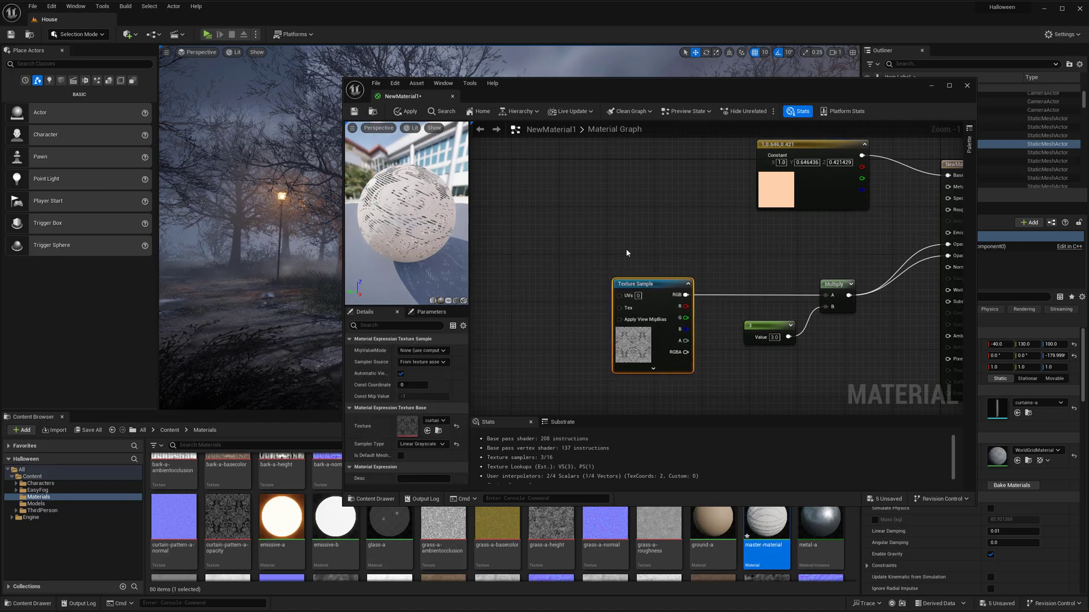
click(627, 252)
right_drag(636, 250, 662, 259)
right_click(556, 248)
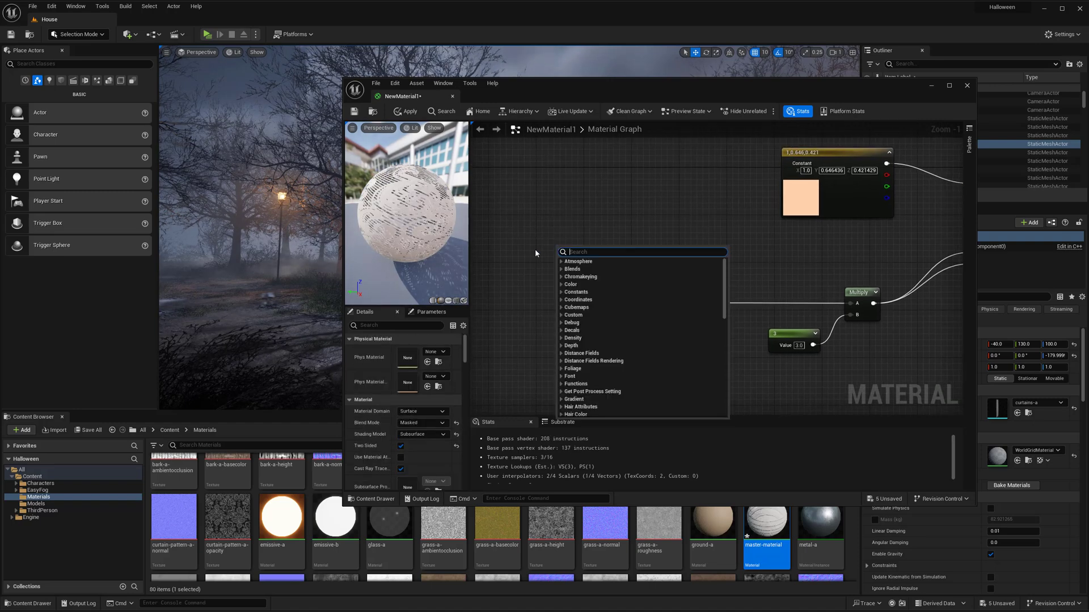
text(text)
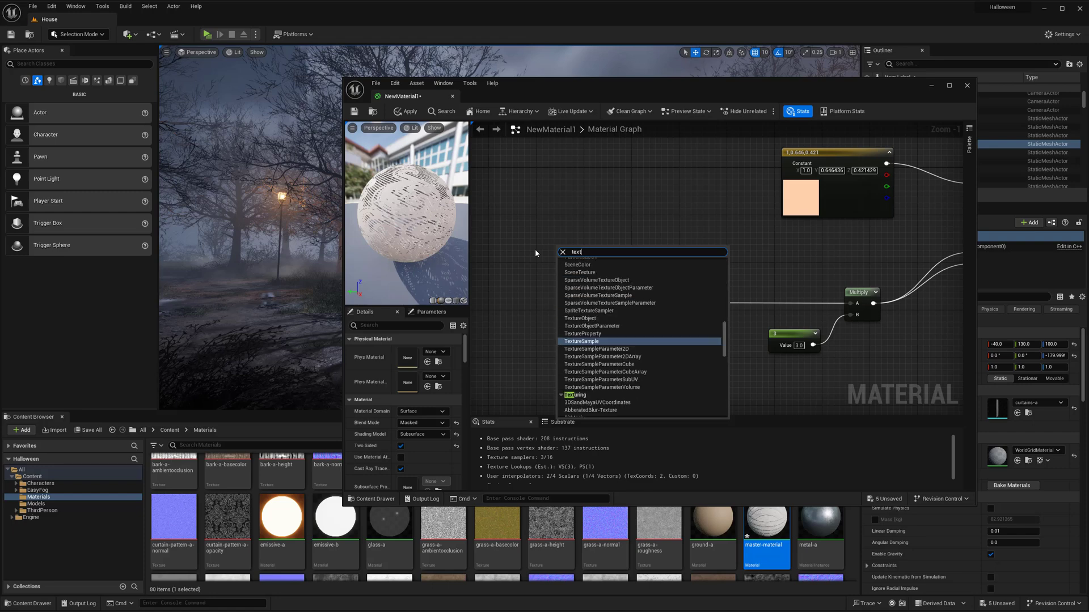
text(ure coo)
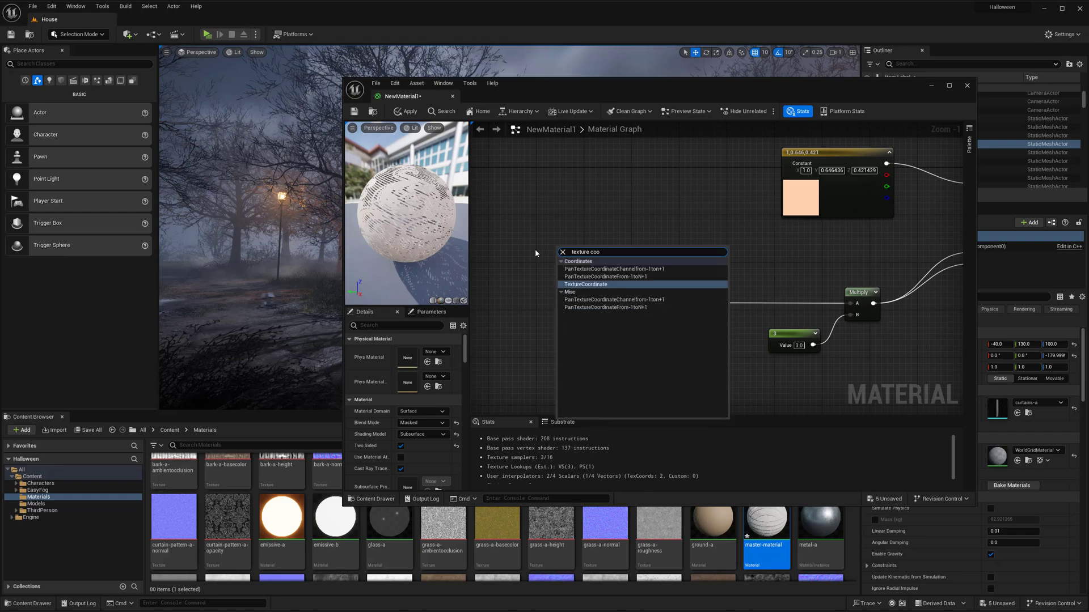
key(Return)
drag(620, 261, 573, 300)
click(596, 266)
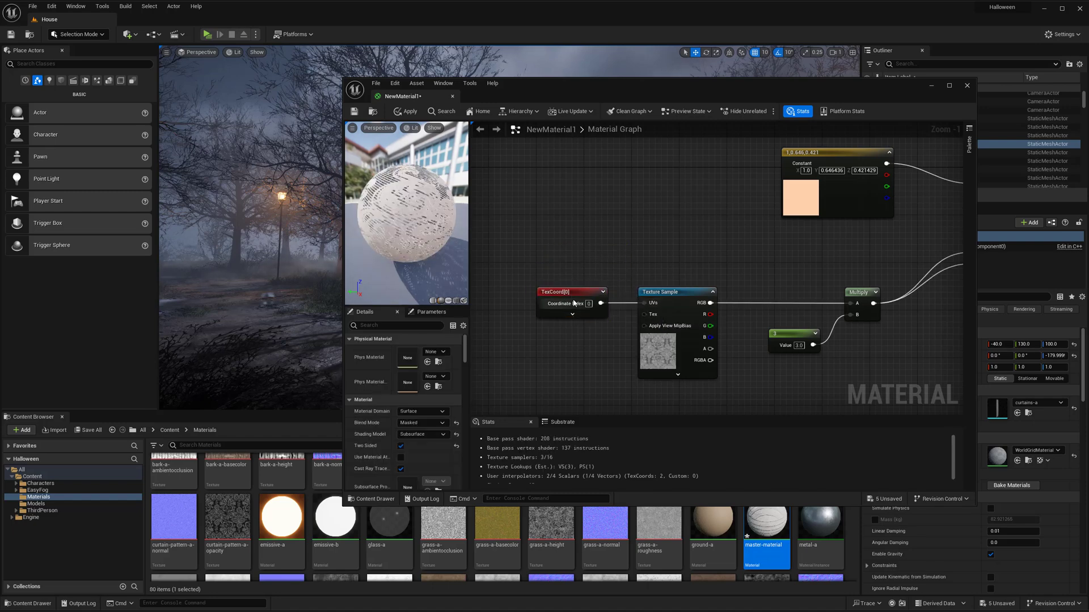
- Set the constant feeding the Multiply node to 1.0
click(573, 303)
click(757, 338)
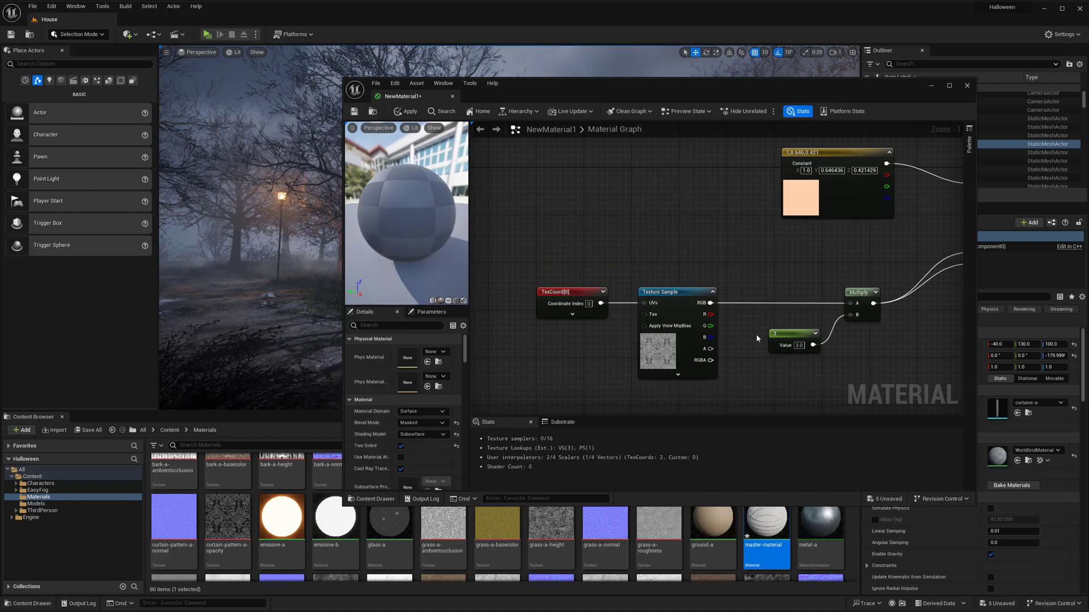
click(770, 339)
drag(413, 354, 385, 354)
click(584, 246)
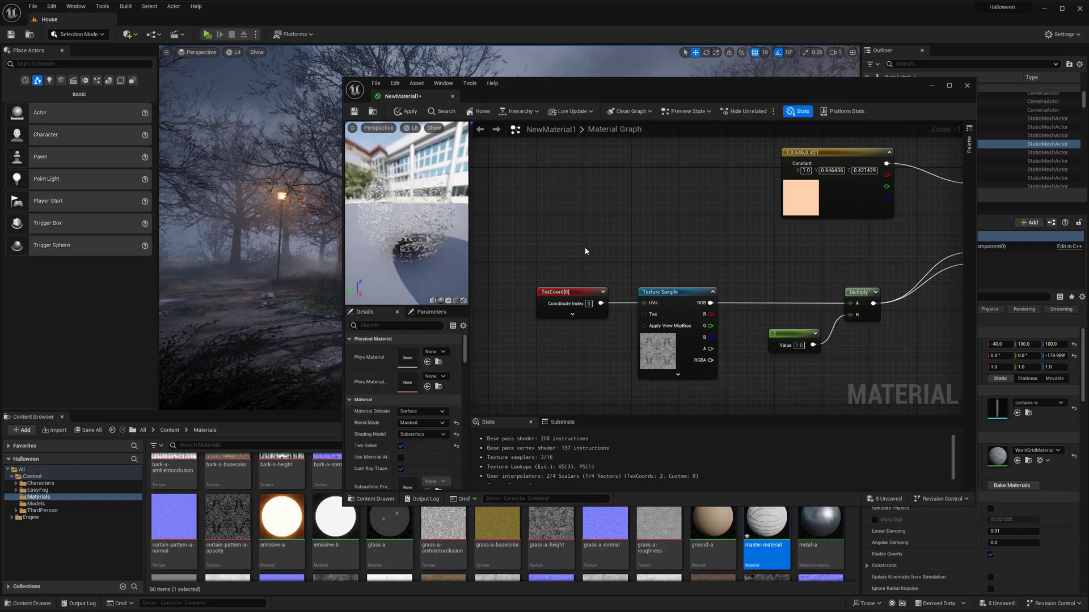
- Set the constant feeding the Multiply node to 3.0 and apply the material
click(798, 338)
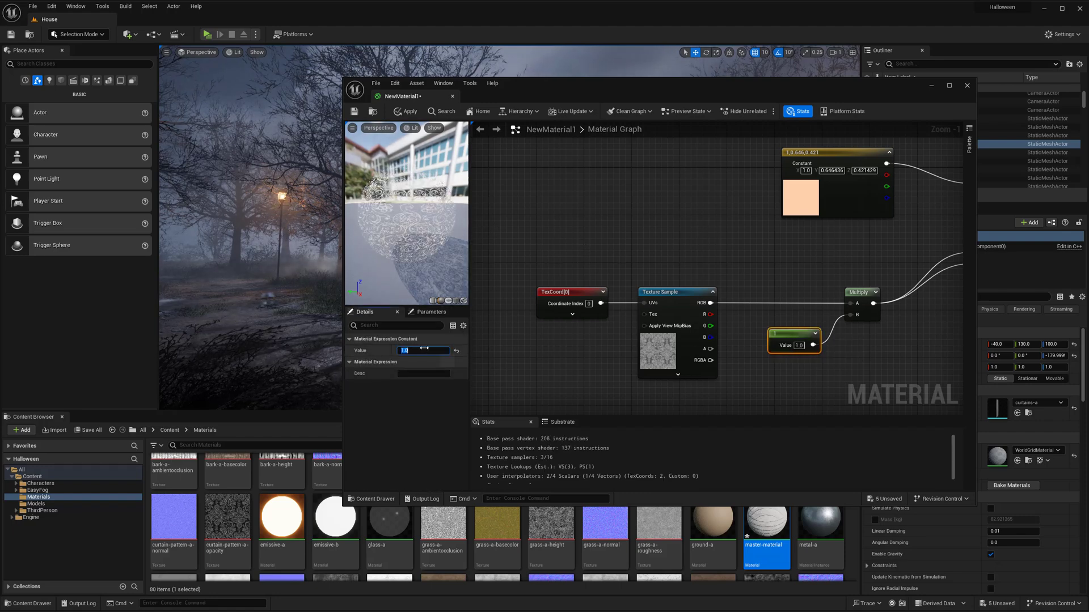
click(749, 277)
right_drag(749, 278, 694, 272)
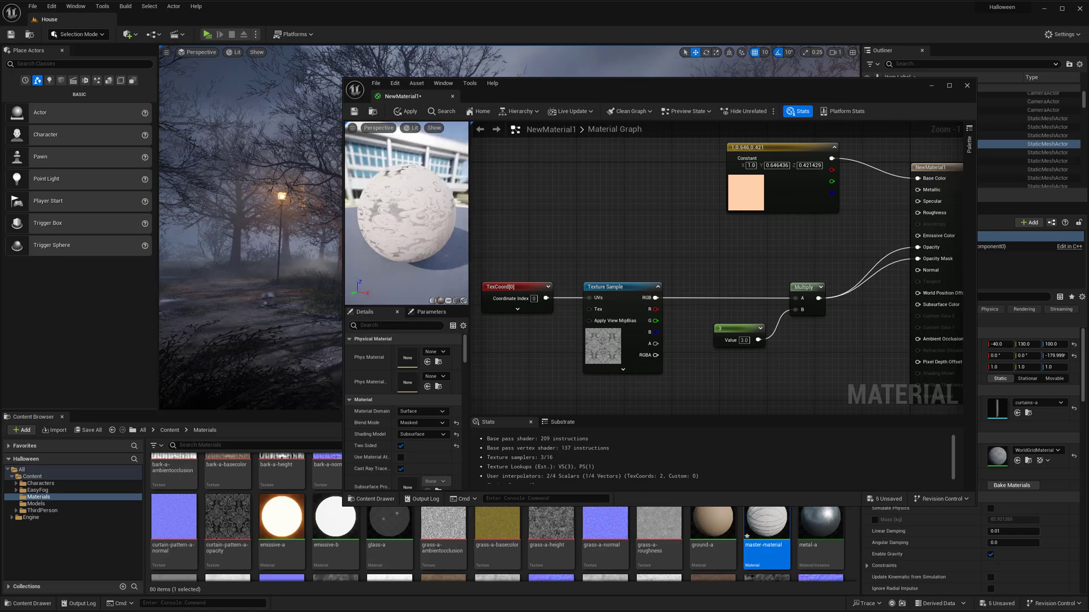
click(407, 111)
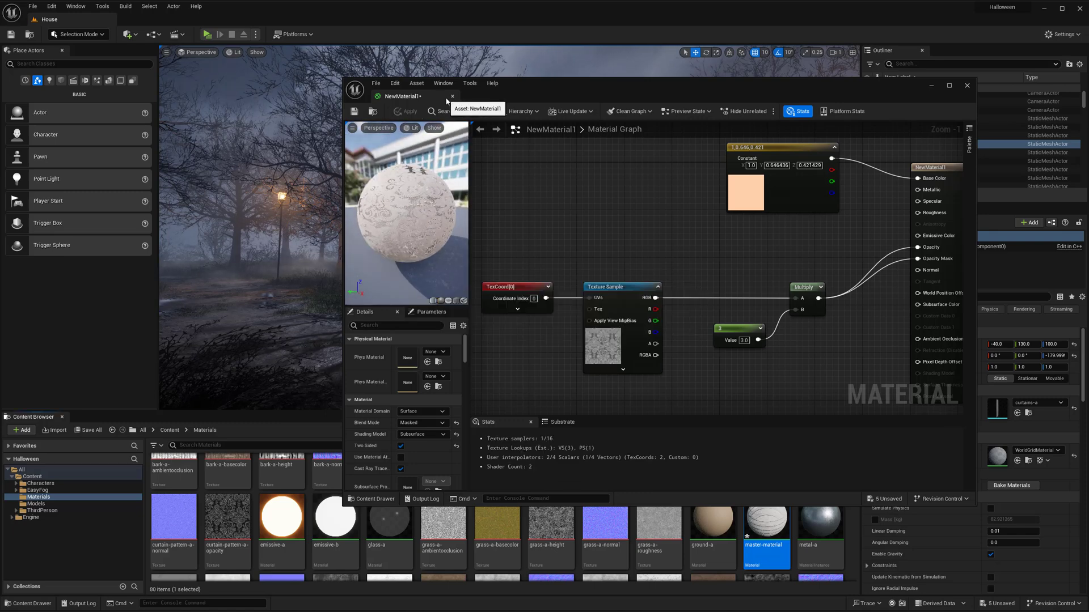
- Add the curtain-pattern-a-normal texture to the graph and connect its RGB output to the Normal input
right_drag(688, 241, 630, 231)
scroll(624, 223, down, 1)
scroll(600, 274, up, 1)
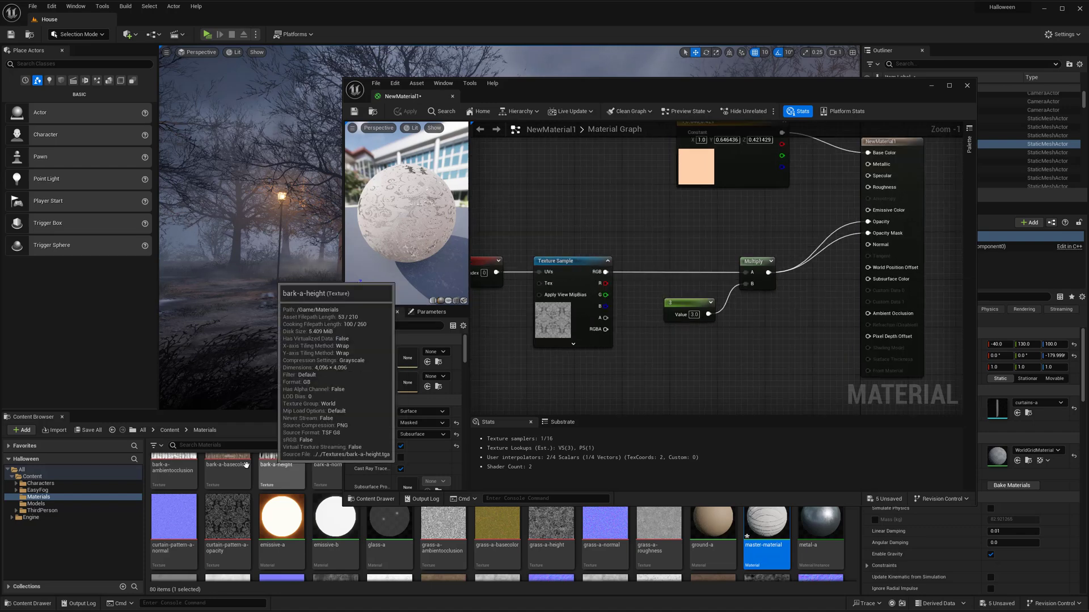
drag(174, 516, 724, 346)
drag(794, 359, 868, 246)
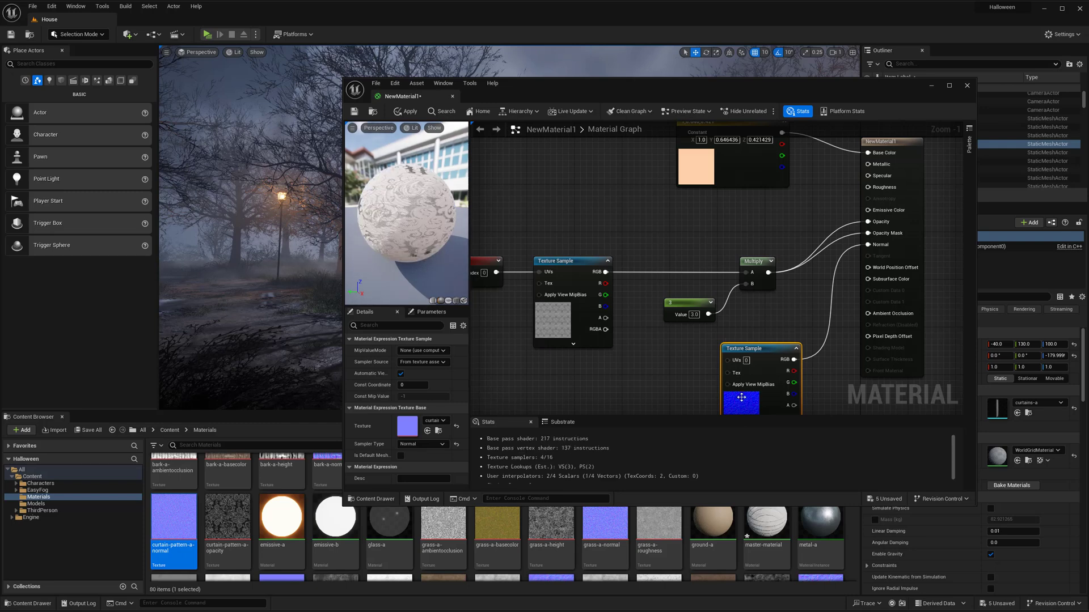
- Inspect the curtain-pattern-a-normal texture, then apply the material changes and close the material editor
double_click(406, 428)
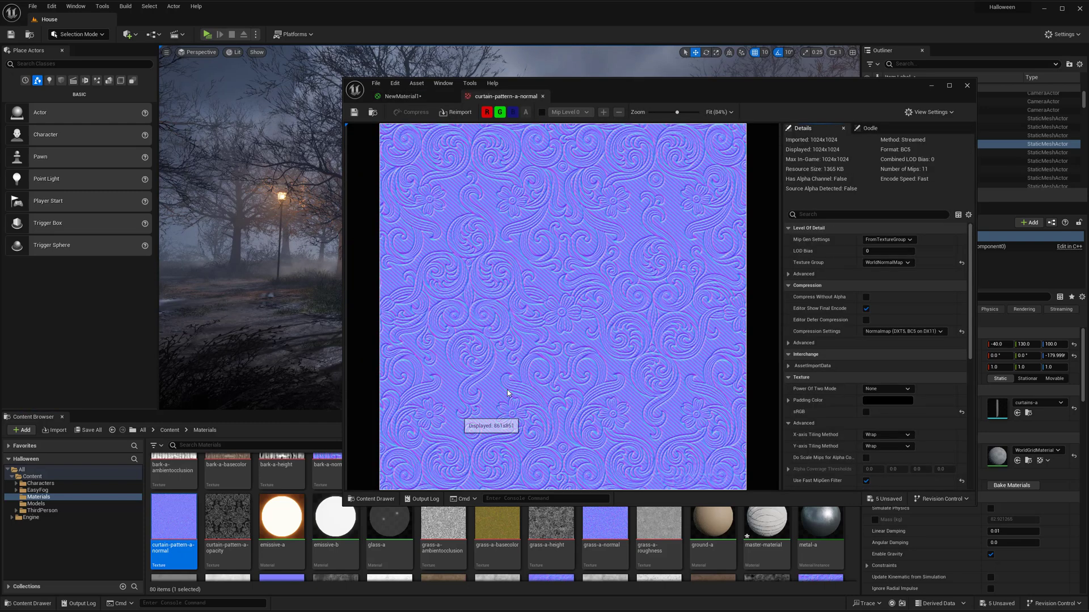
click(543, 96)
right_drag(570, 123, 547, 113)
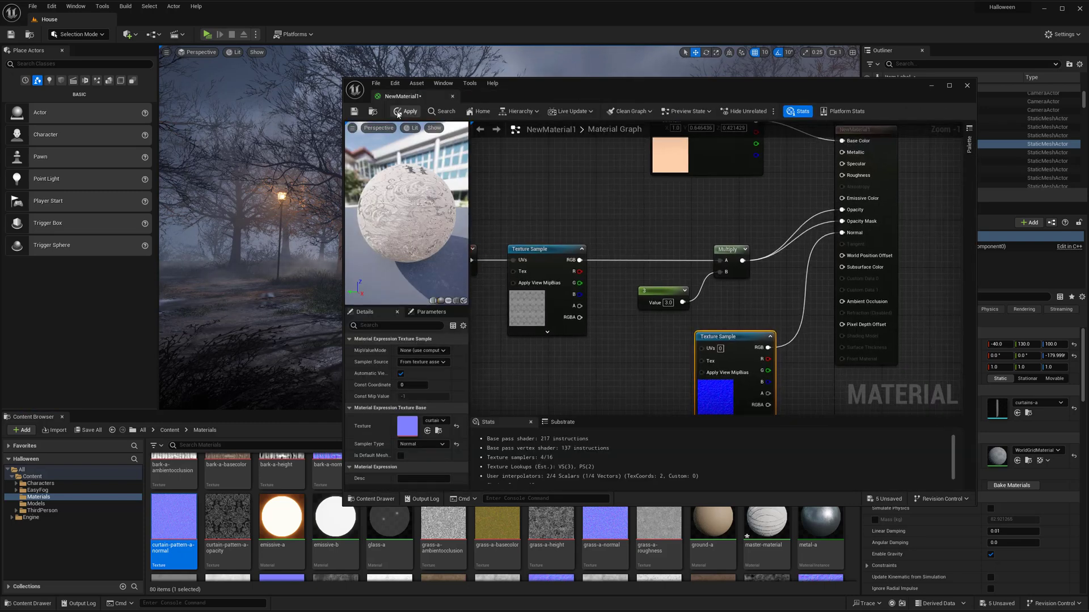
click(406, 111)
click(453, 98)
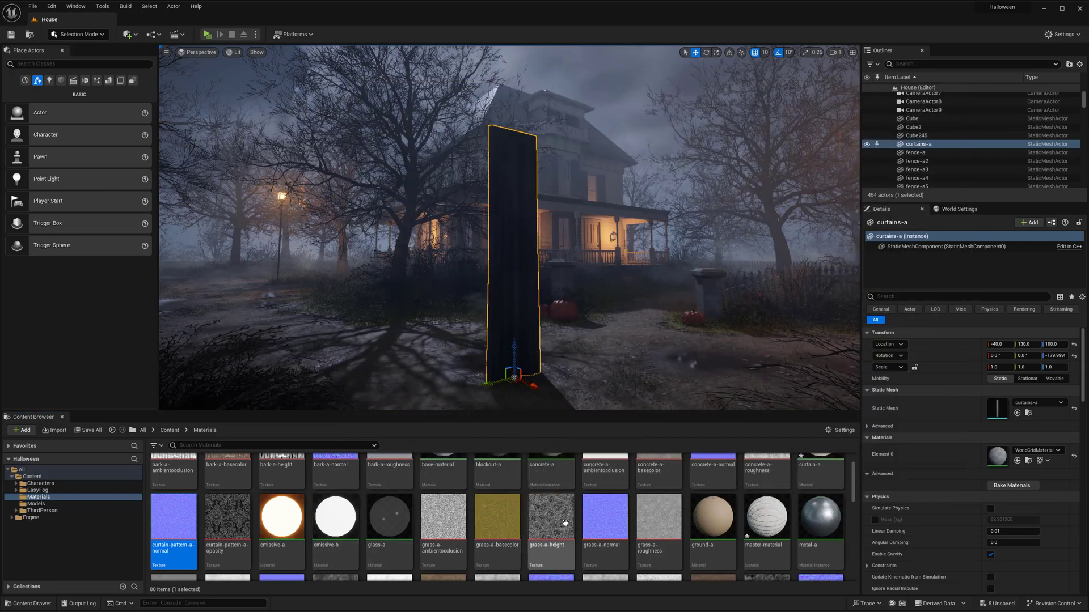
- Assign the NewMaterial1 material from the Materials folder to the curtain mesh standing in front of the house
scroll(426, 501, down, 1)
scroll(426, 501, down, 6)
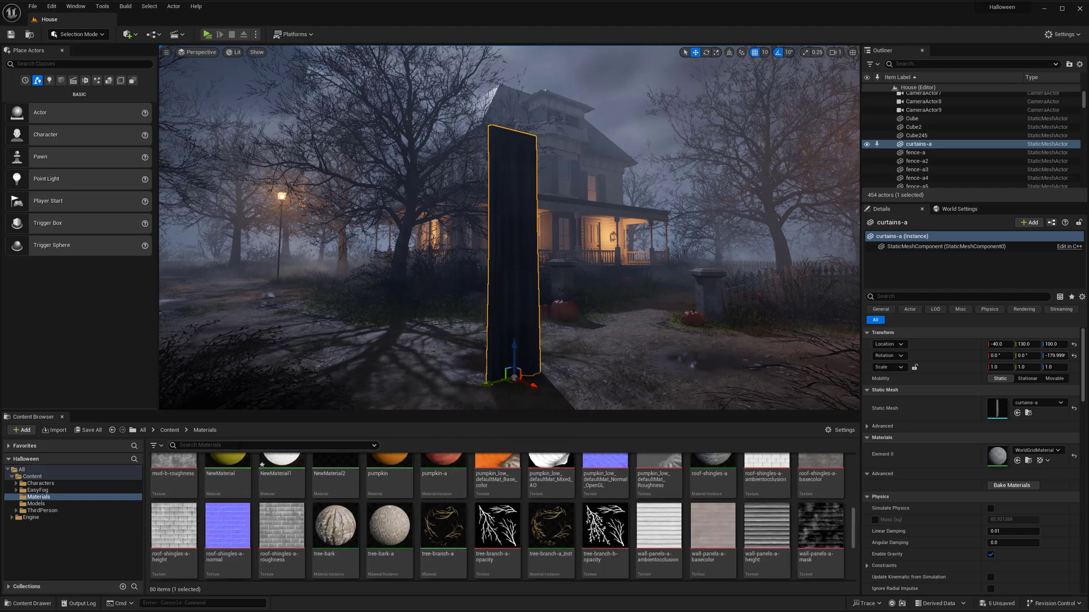
scroll(427, 502, up, 2)
drag(282, 539, 520, 280)
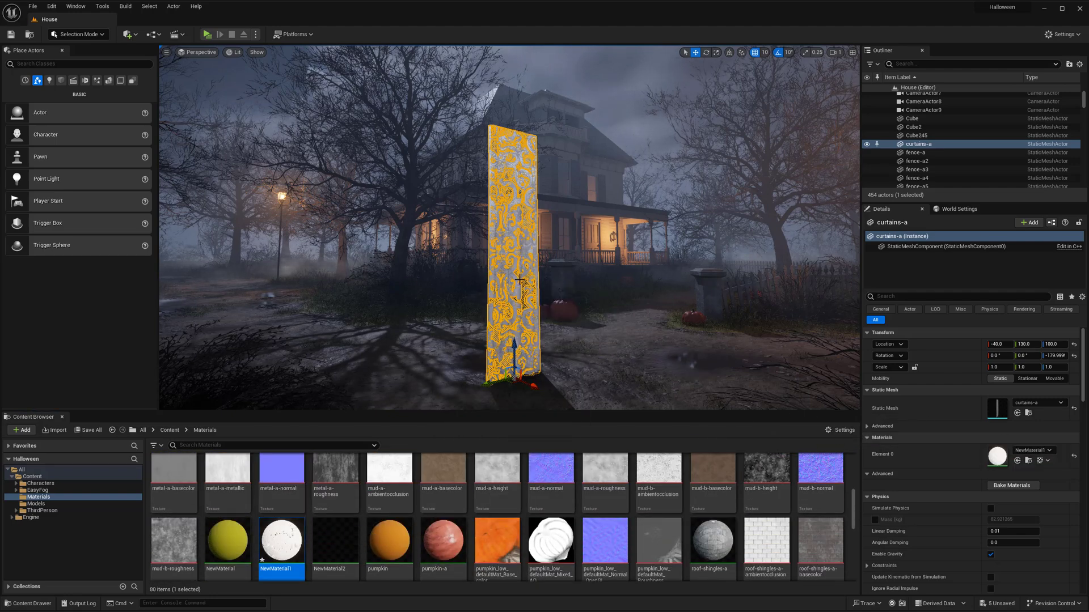
- Examine the patterned curtain from several angles with the editor overlays hidden
key(g)
right_drag(519, 280, 550, 309)
key(g)
key(w)
key(w)
right_drag(519, 219, 482, 385)
key(s)
key(g)
key(g)
key(s)
key(e)
key(g)
key(g)
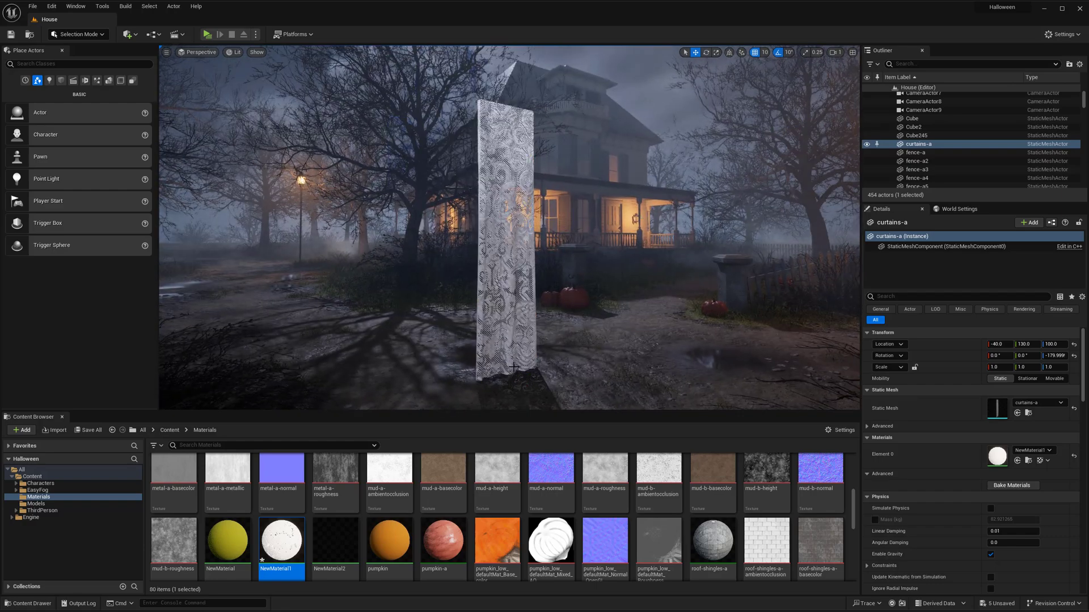
- Try rotating the curtain 40 degrees about its vertical axis
key(g)
drag(495, 392, 516, 393)
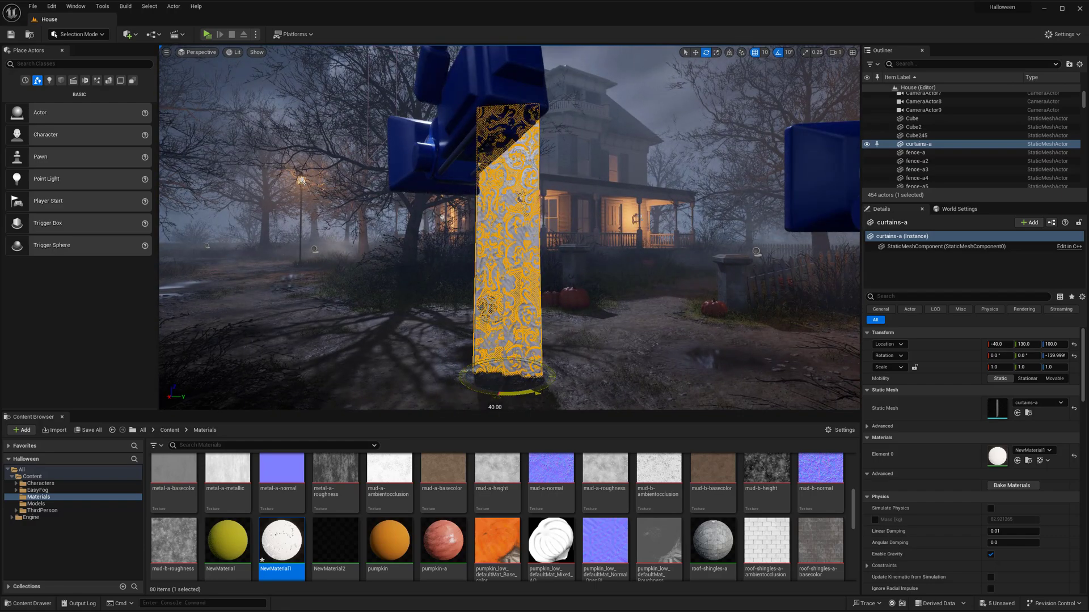
key(g)
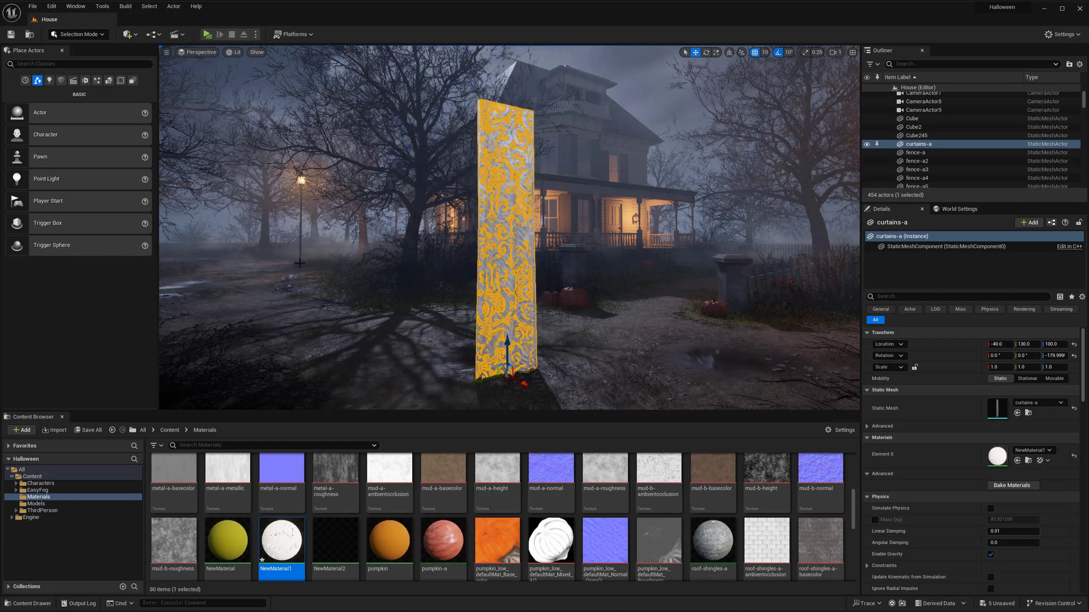
- Test the curtain's lighting with a point light beside it, raised to Z 400, and delete the light
drag(85, 179, 472, 295)
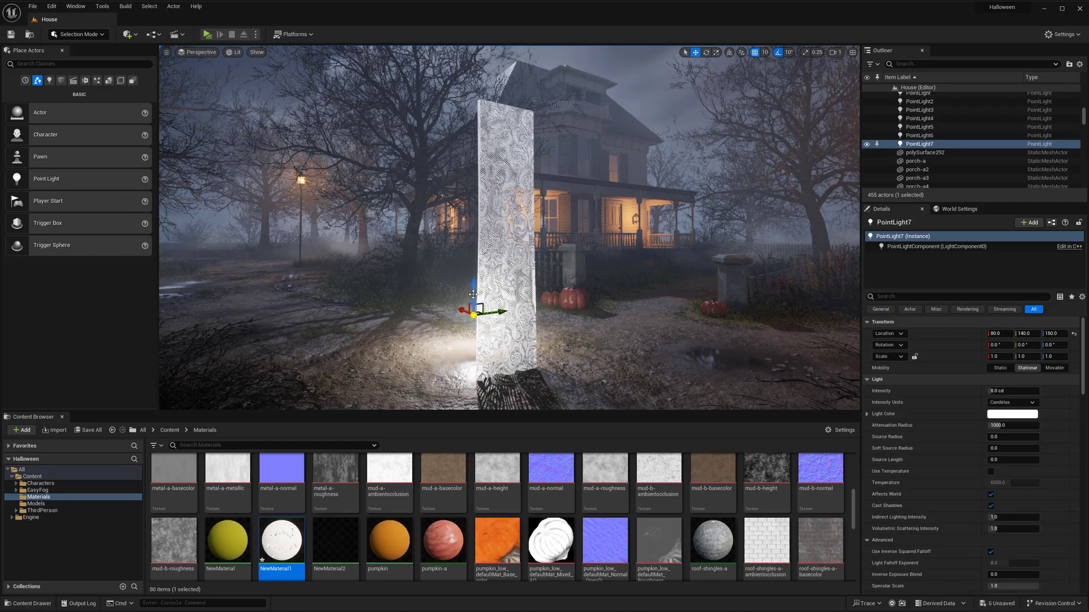
drag(482, 248, 491, 128)
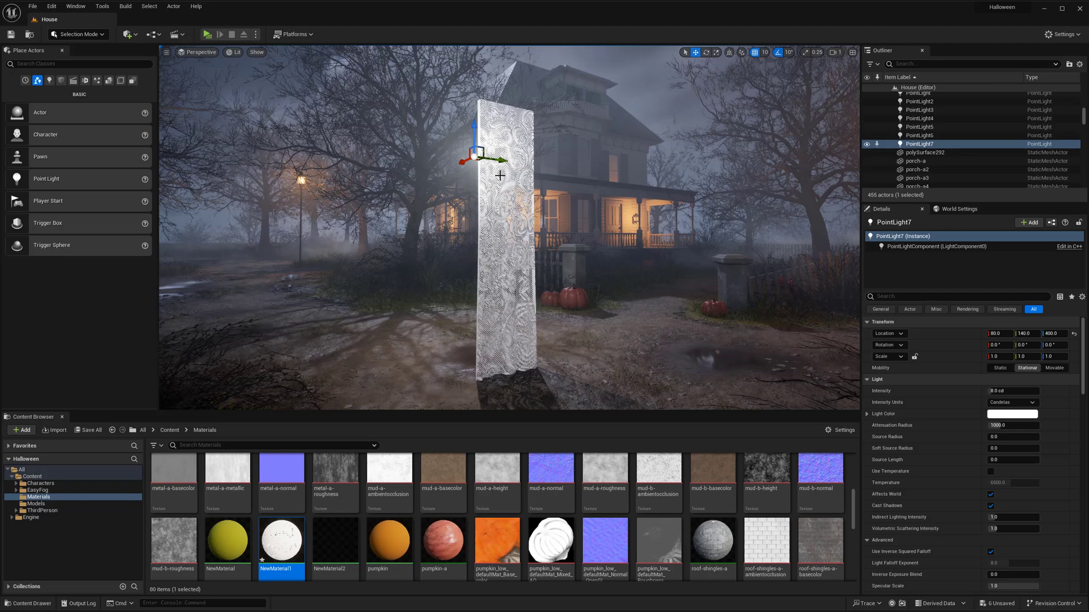
key(Delete)
- Move the curtain inside the house to the bay window, at about X 1340, Y 1620, Z 260
click(506, 263)
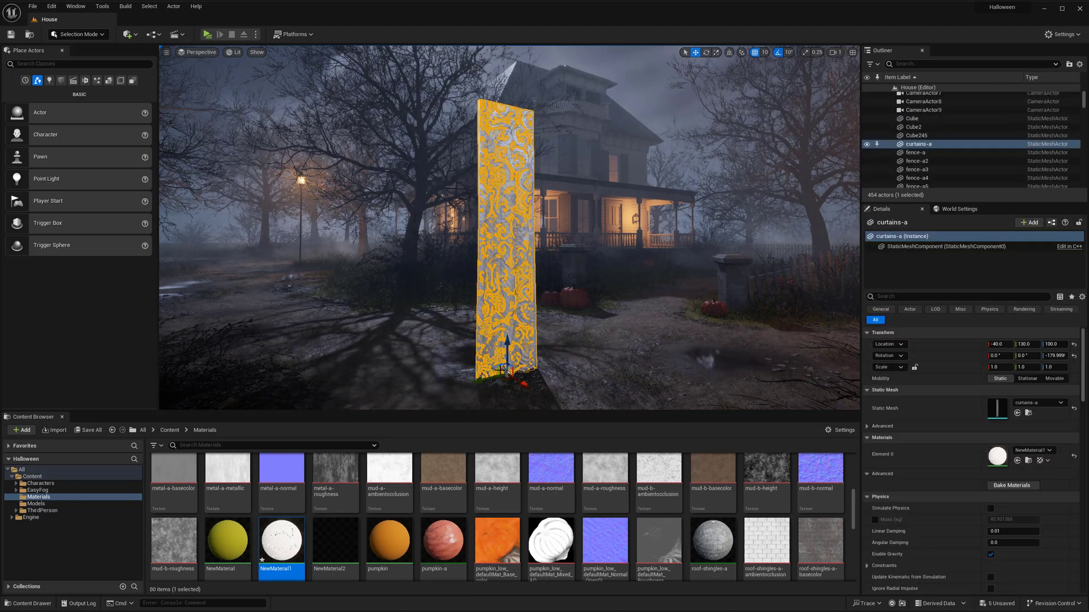
drag(492, 377, 526, 287)
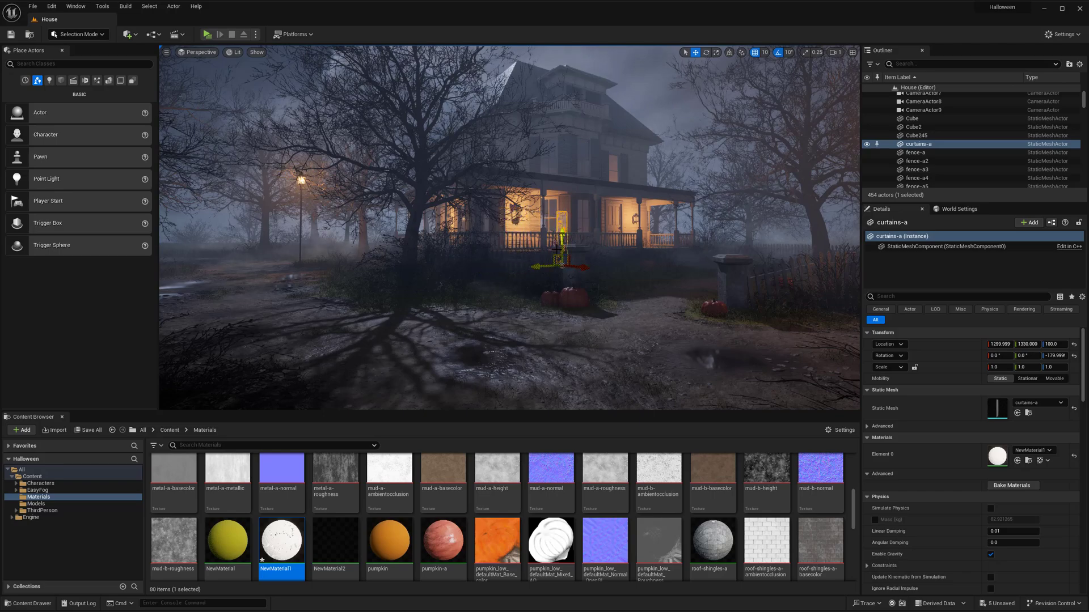
drag(563, 211, 563, 214)
key(g)
key(w)
right_drag(563, 214, 622, 297)
drag(608, 279, 471, 285)
mouse_move(471, 285)
right_down()
mouse_move(422, 285)
mouse_move(476, 285)
right_up()
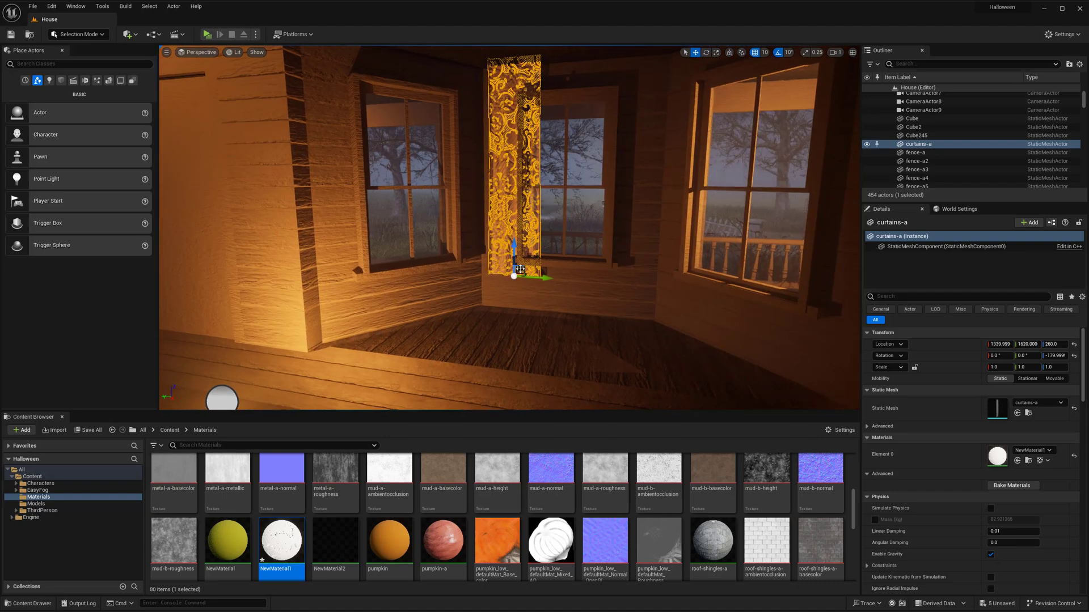
- Duplicate the curtain and place the copy along the bay window at about X 1360, Y 1500, Z 220, checking it from outside
drag(519, 269, 639, 310)
right_drag(638, 312, 669, 318)
key(w)
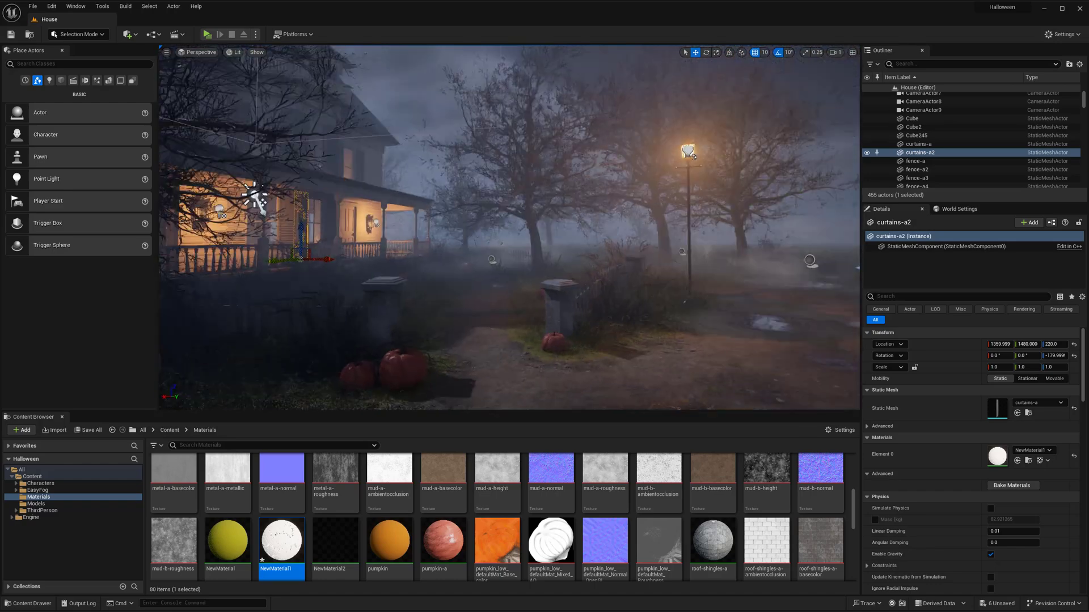
right_drag(510, 227, 473, 228)
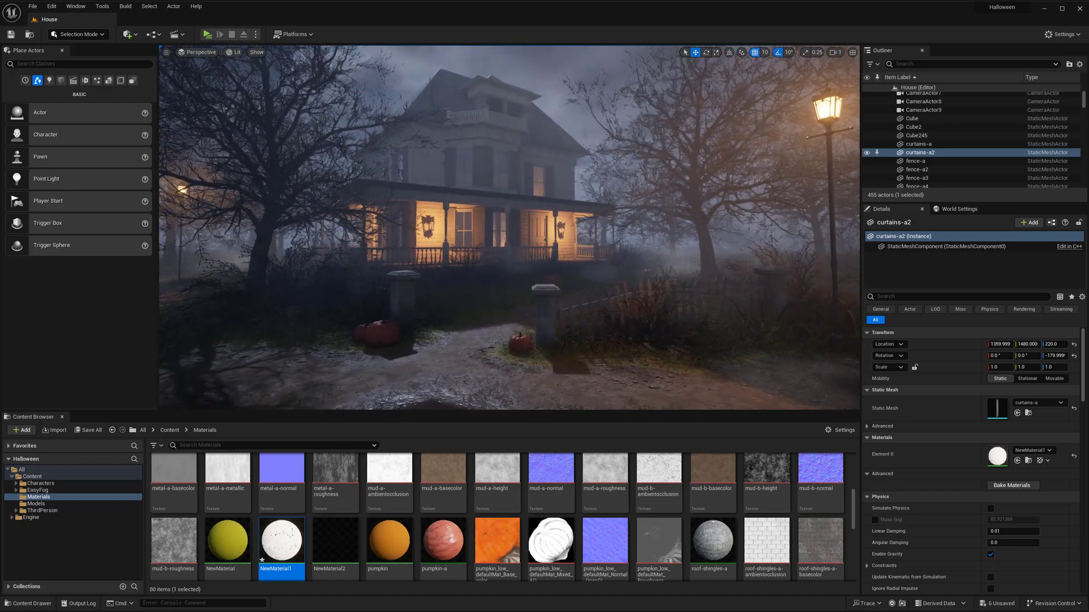
right_drag(620, 274, 615, 273)
key(g)
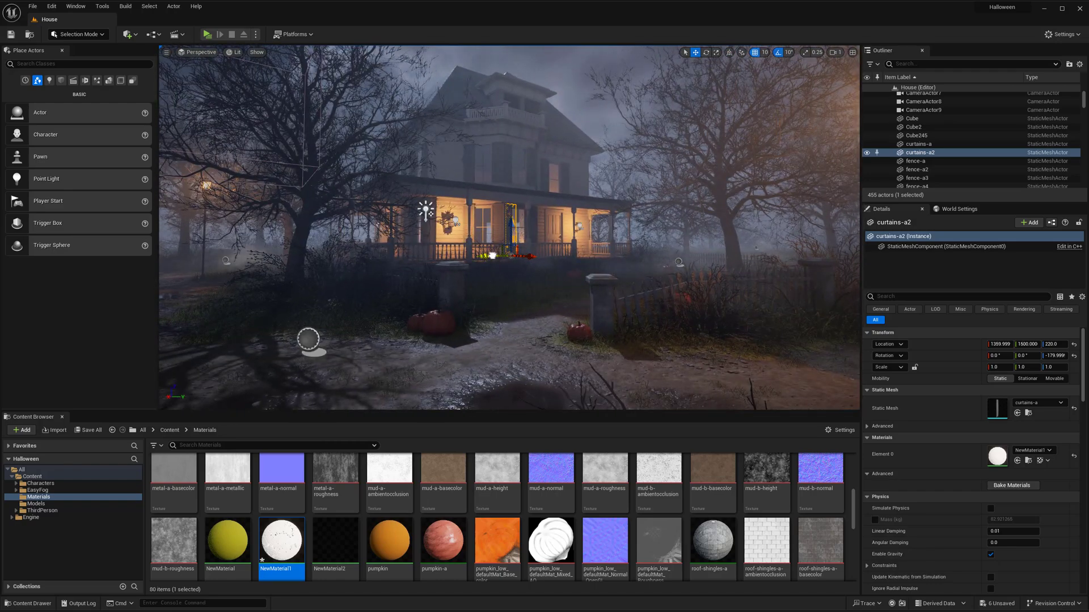
key(g)
- Open the NewMaterial1 curtain material and darken its base color constant to 0.5625, 0.36362, 0.237054
double_click(997, 456)
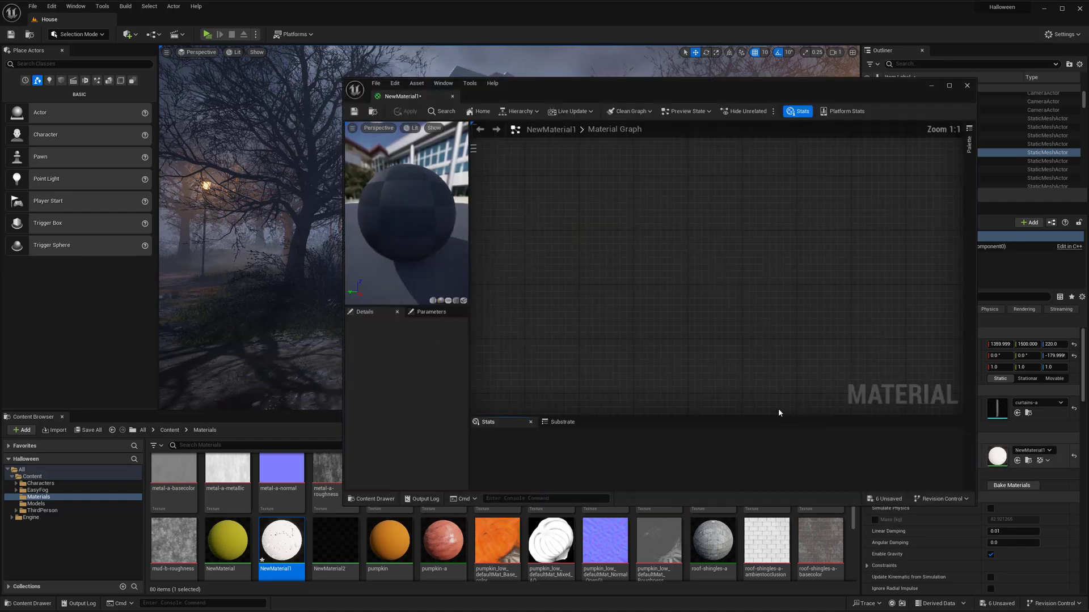
right_drag(560, 193, 638, 243)
double_click(582, 226)
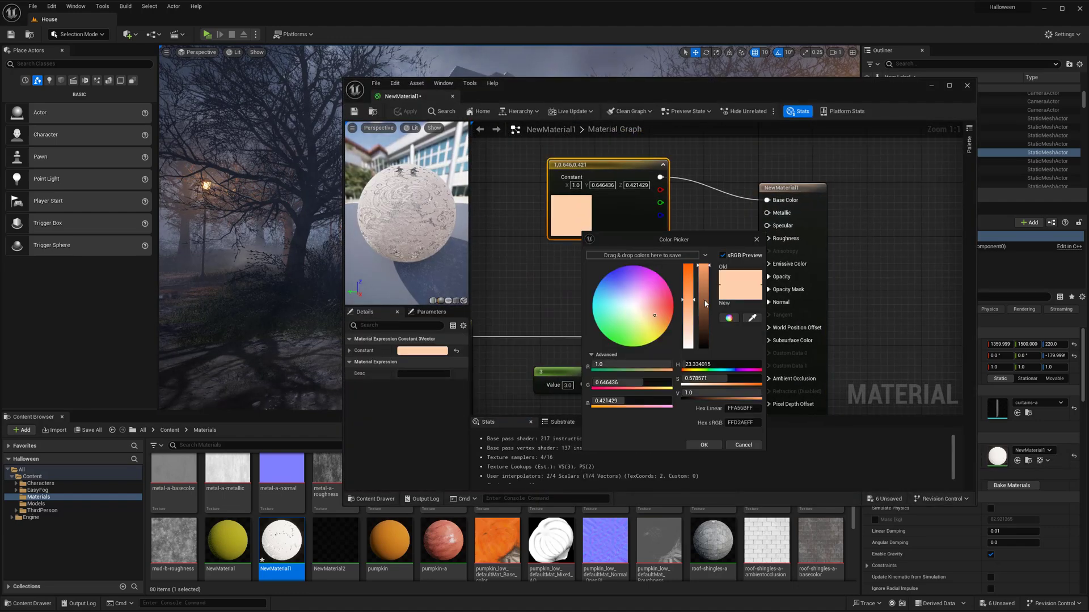
click(703, 301)
click(704, 444)
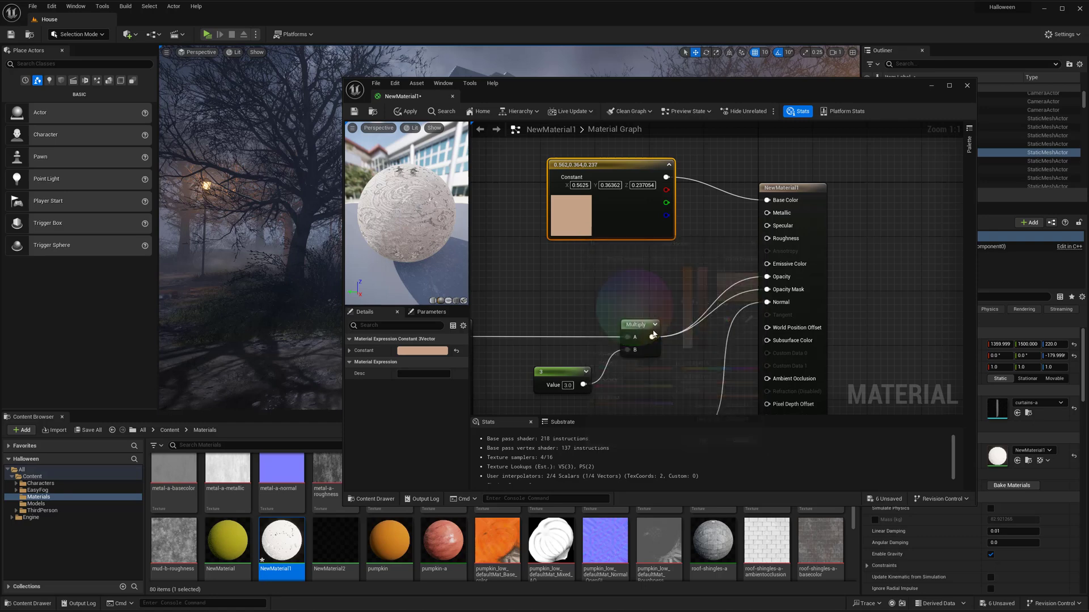
- Convert the base color constant to a parameter named color and apply the material
drag(548, 87, 841, 116)
right_click(808, 235)
click(834, 254)
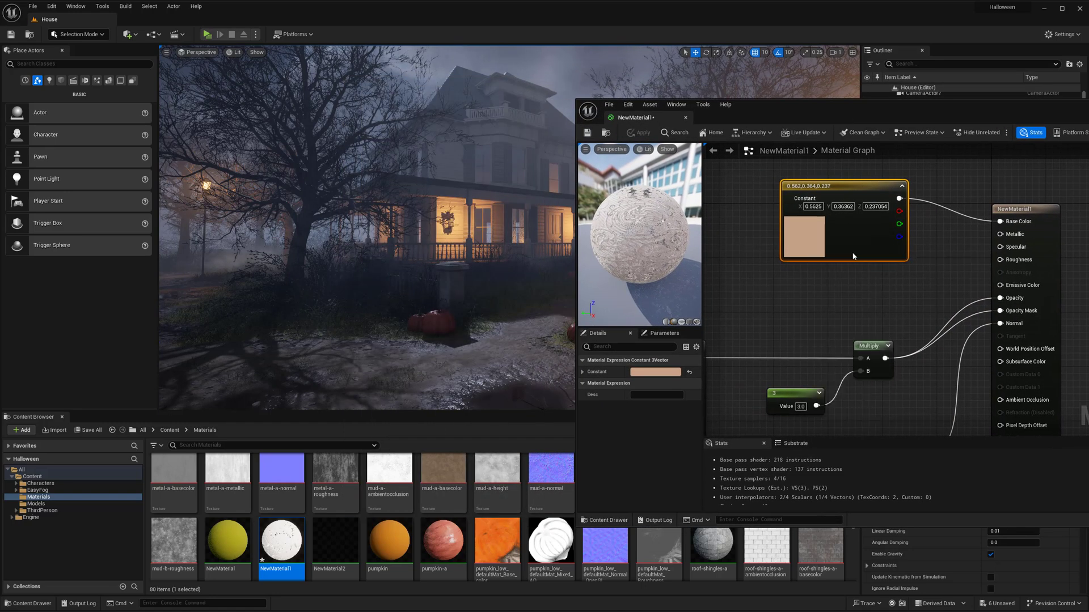
text(color)
key(Return)
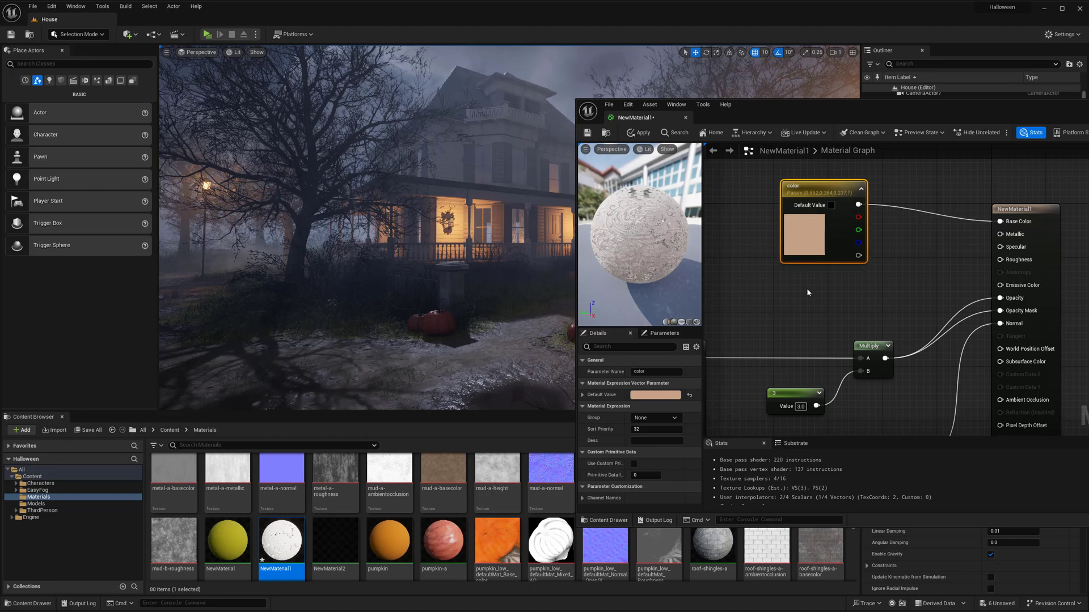
click(642, 135)
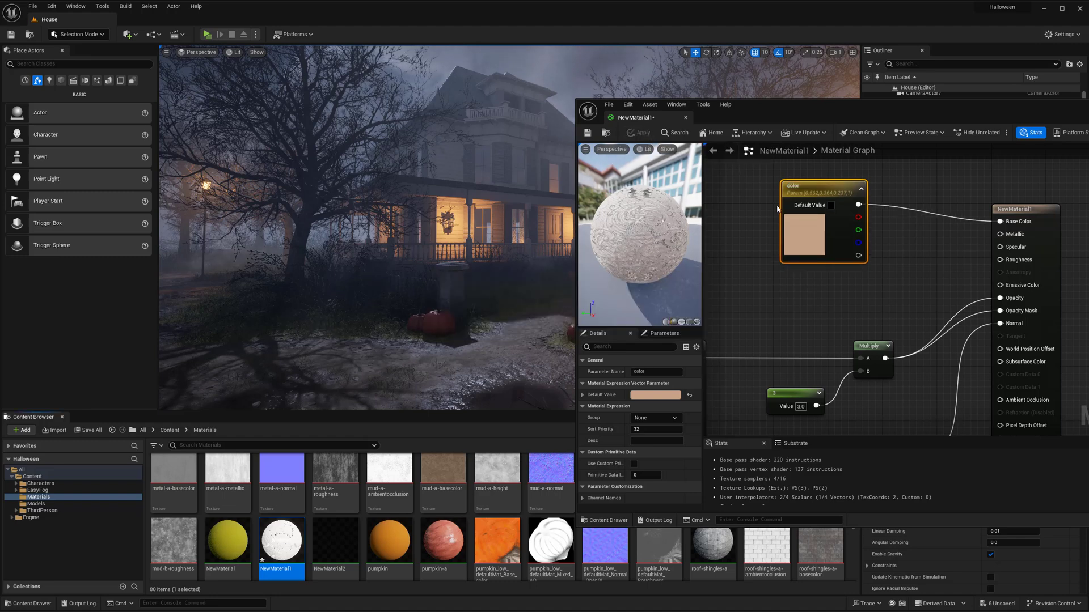
- Darken the color parameter to 0.312, 0.202, 0.132, connect it to Subsurface Color as well, and apply the material
drag(810, 110, 721, 107)
double_click(717, 230)
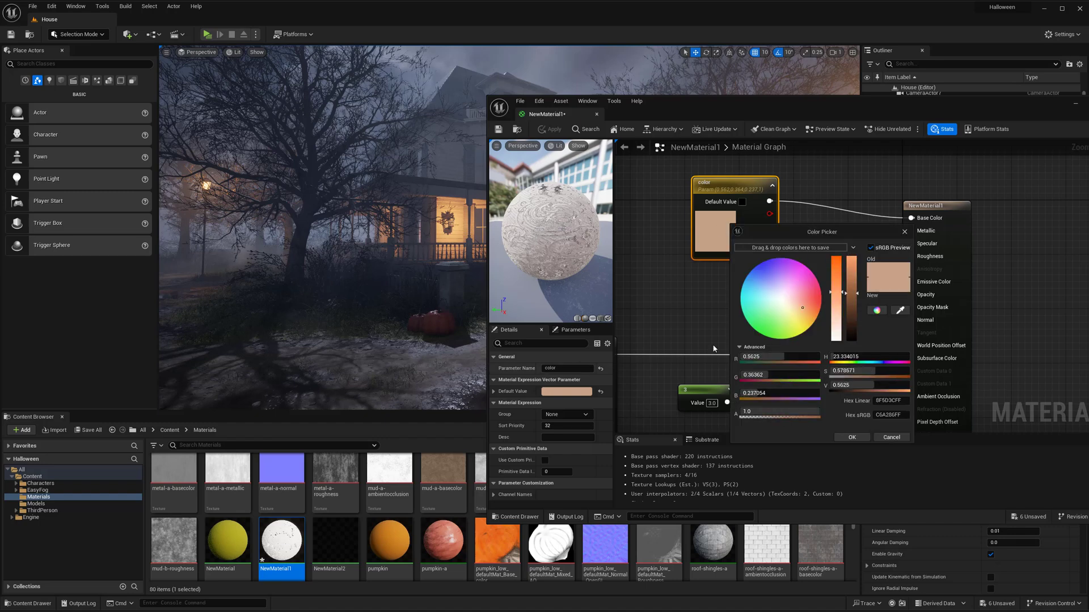
click(851, 309)
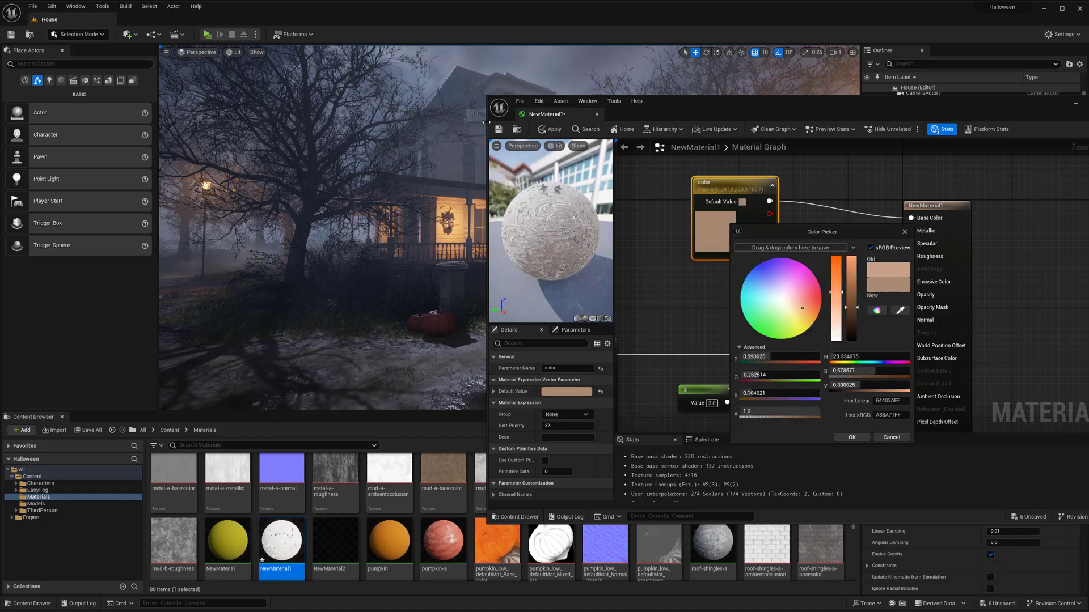
drag(486, 122, 633, 122)
click(852, 323)
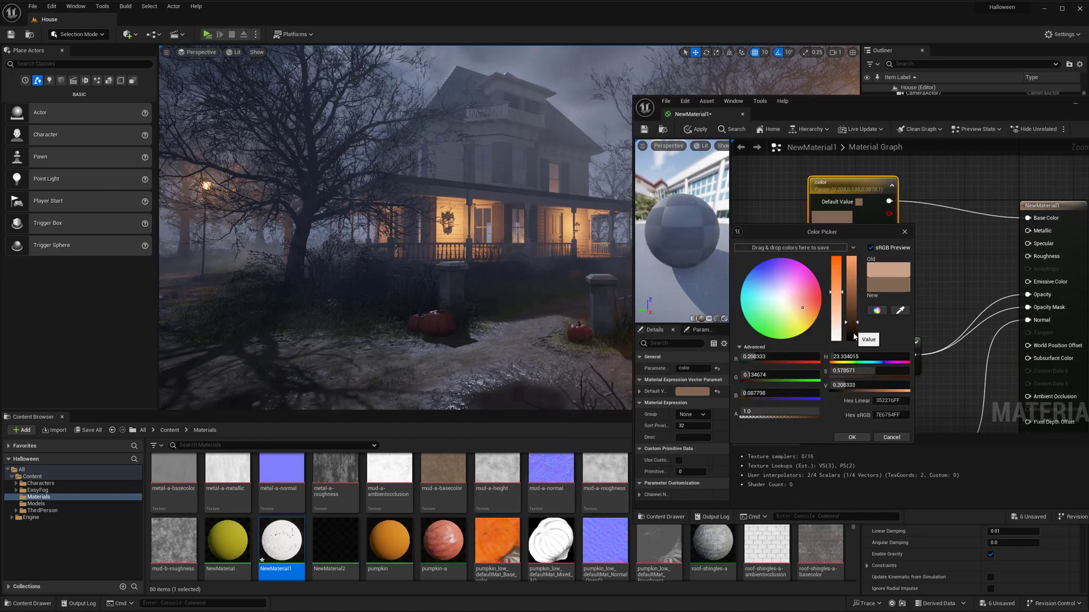
click(853, 315)
click(864, 439)
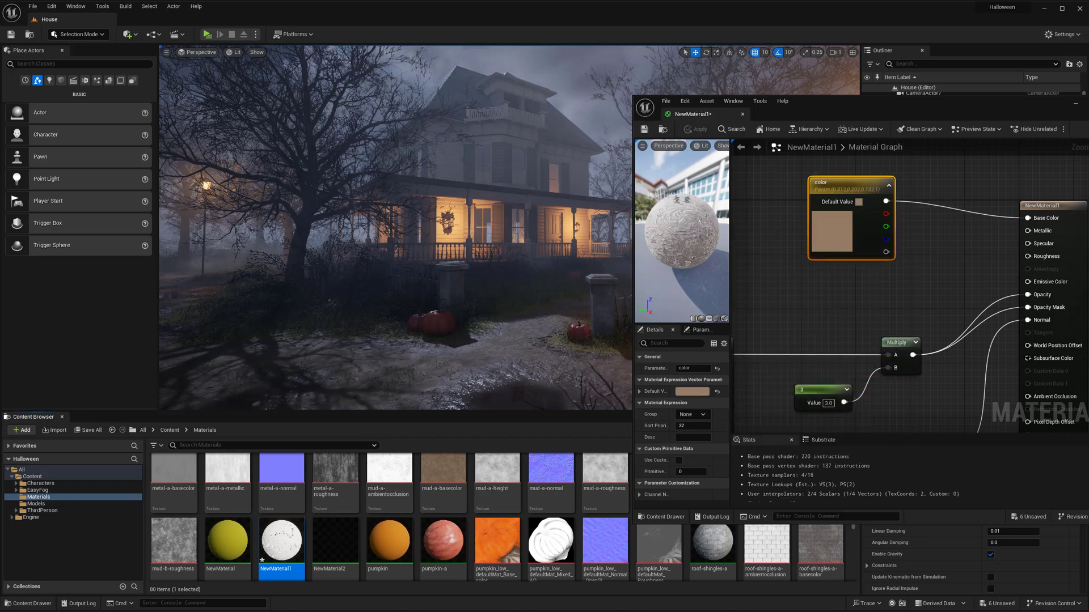
drag(1027, 358, 886, 201)
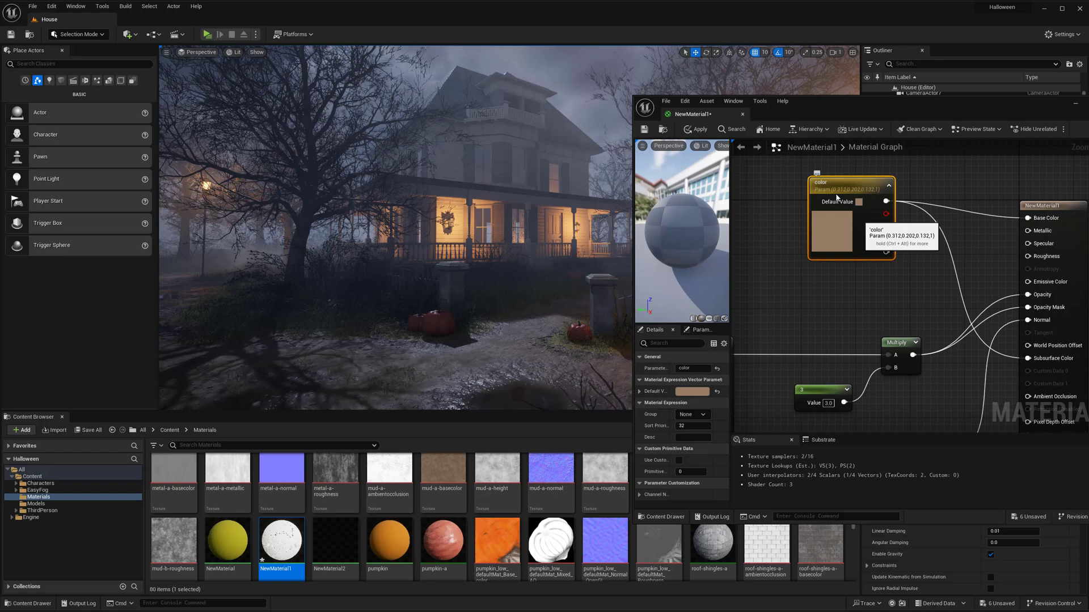
click(698, 130)
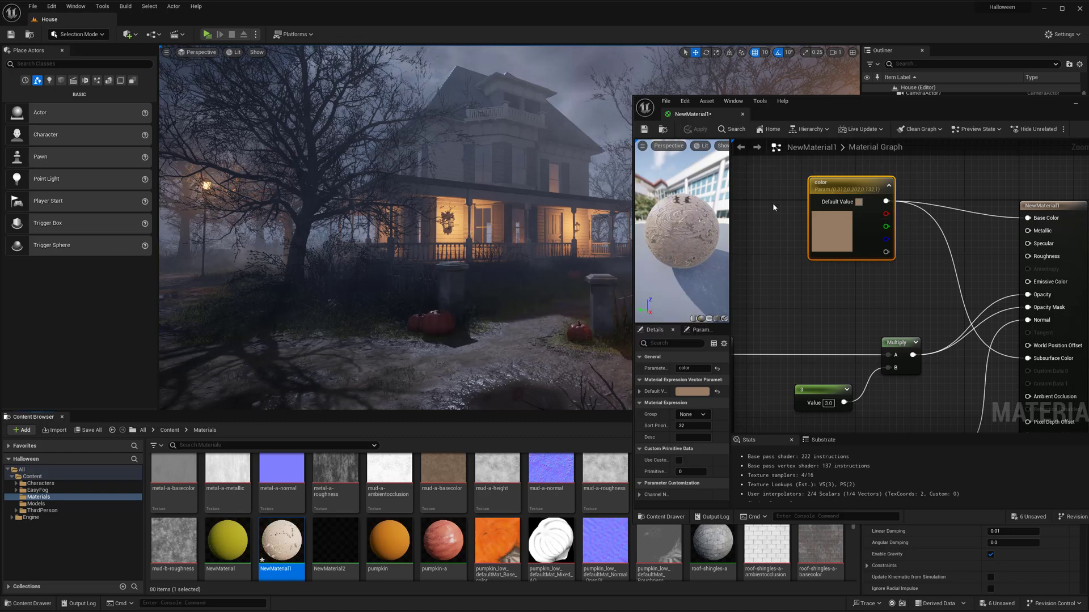
- Lighten the color parameter to about 0.651, 0.516, 0.431 and confirm the new color
double_click(824, 222)
click(932, 313)
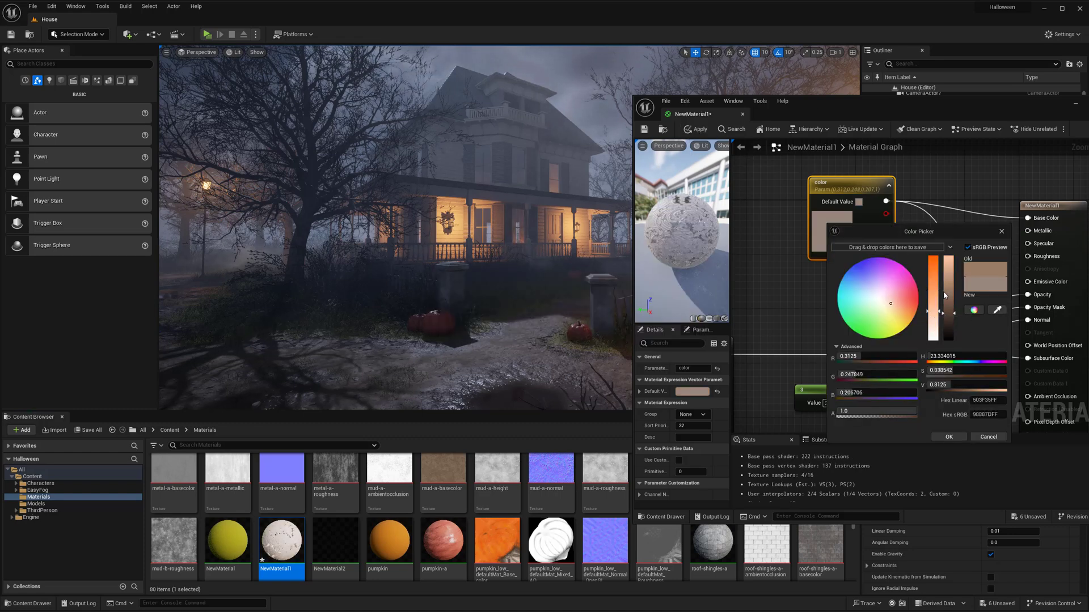
click(949, 278)
click(953, 290)
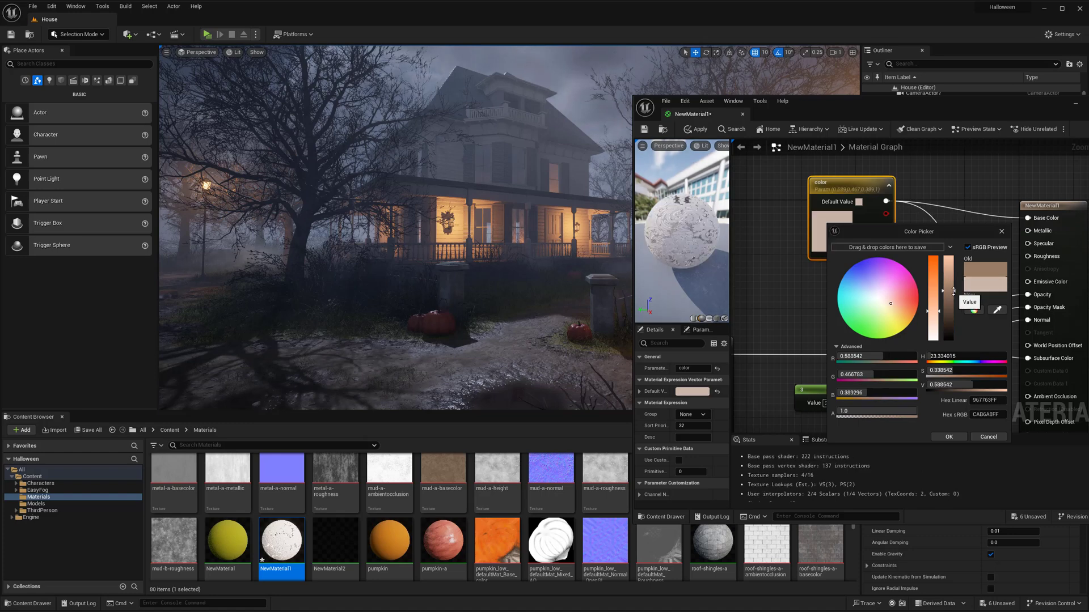
drag(952, 293, 947, 289)
click(943, 435)
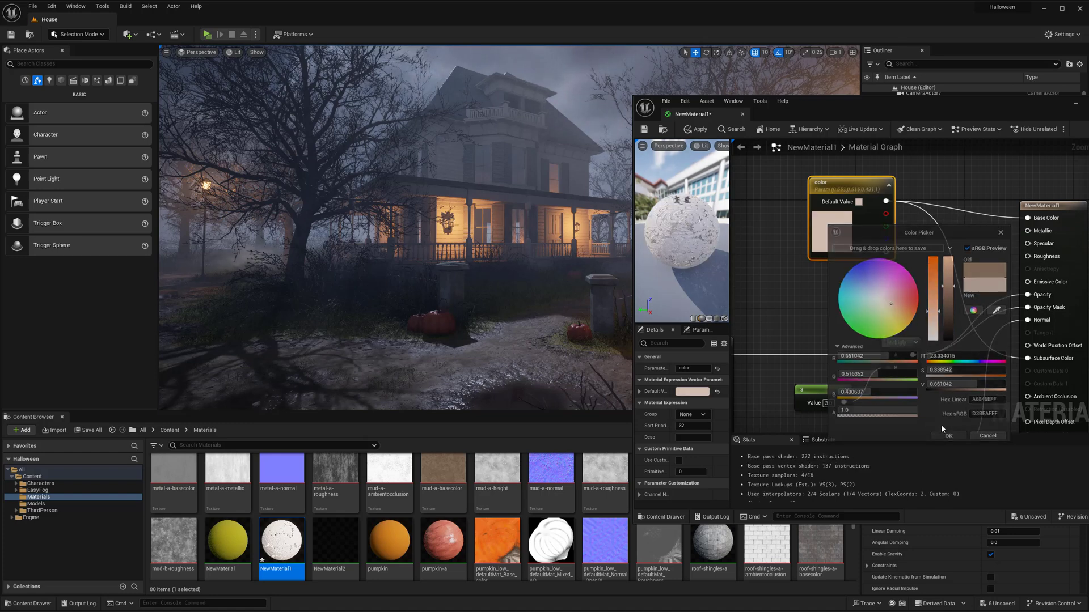
- Set the constant feeding the Multiply node to 2 and apply the material
right_drag(888, 328, 935, 266)
click(874, 329)
click(696, 365)
text(2)
click(821, 251)
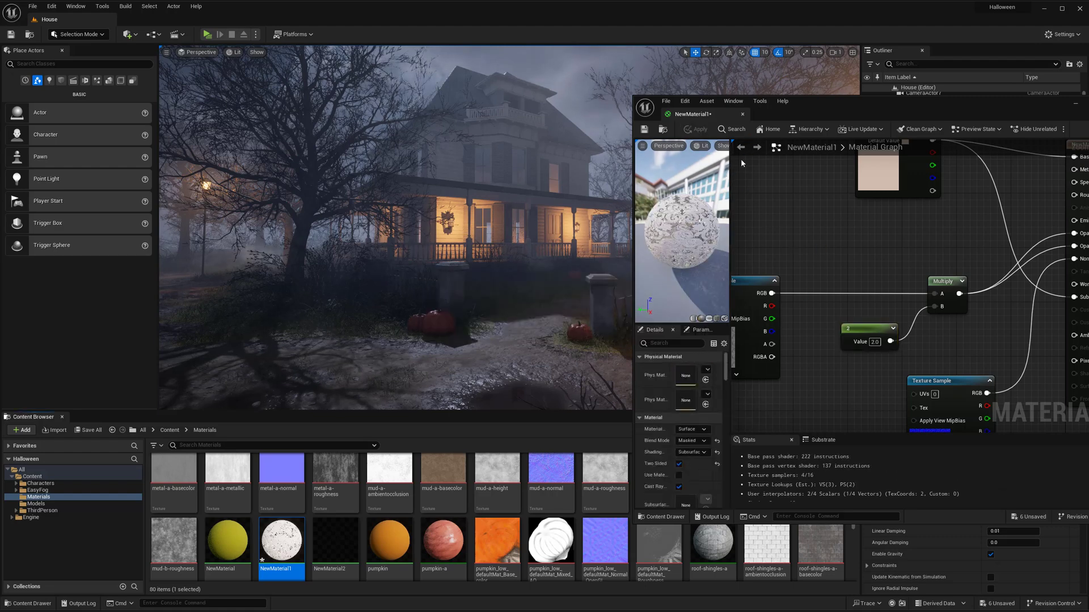
- Set the Multiply node's constant to 3, apply the material, and close the material editor
alt+drag(559, 240, 581, 240)
click(855, 328)
text(3)
click(751, 225)
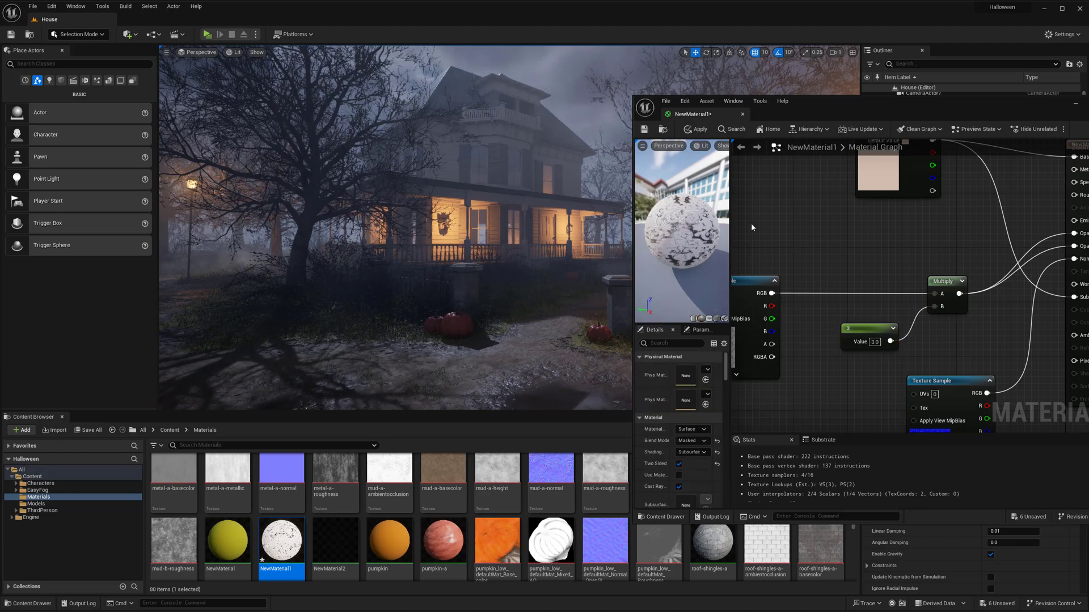
click(693, 132)
right_drag(760, 222, 714, 217)
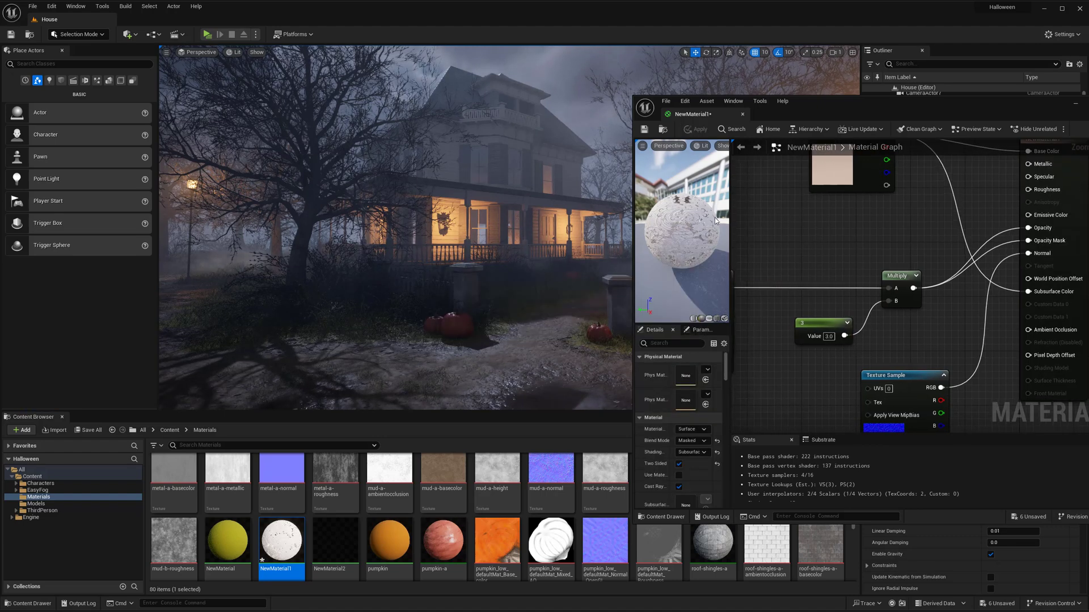
click(743, 116)
- Shift the second bay window curtain along the wall to Y 1530
key(w)
right_drag(670, 188, 676, 179)
key(s)
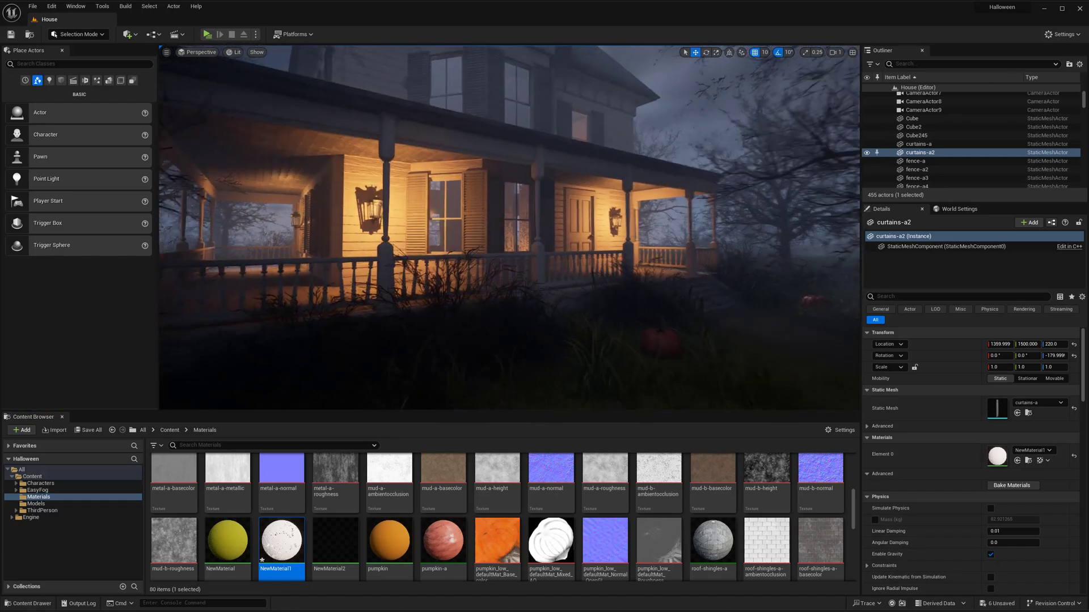
key(g)
scroll(480, 265, down, 3)
drag(482, 267, 485, 267)
key(g)
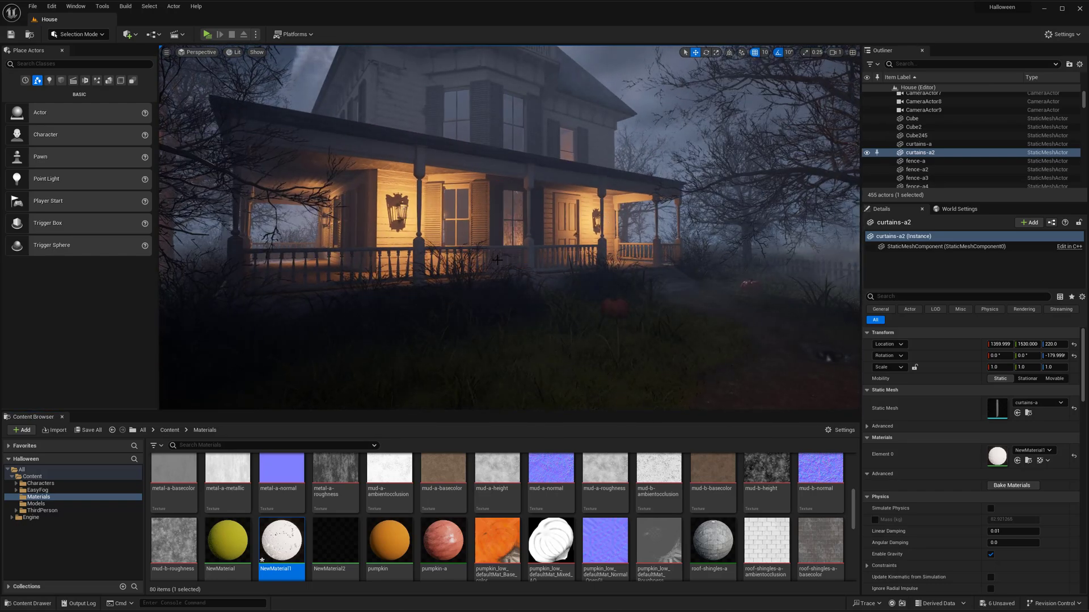
- Duplicate the second bay window curtain and place the copy at about X 1370, Y 1630, Z 220
key(s)
mouse_move(503, 257)
right_down()
mouse_move(518, 252)
mouse_move(508, 260)
right_up()
key(g)
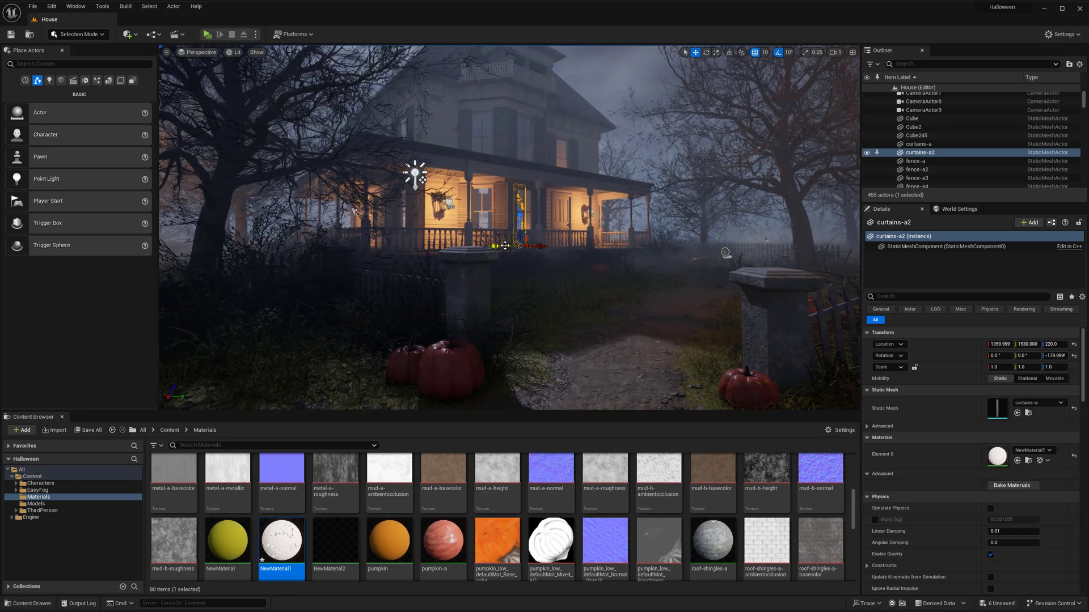
alt+drag(504, 246, 517, 246)
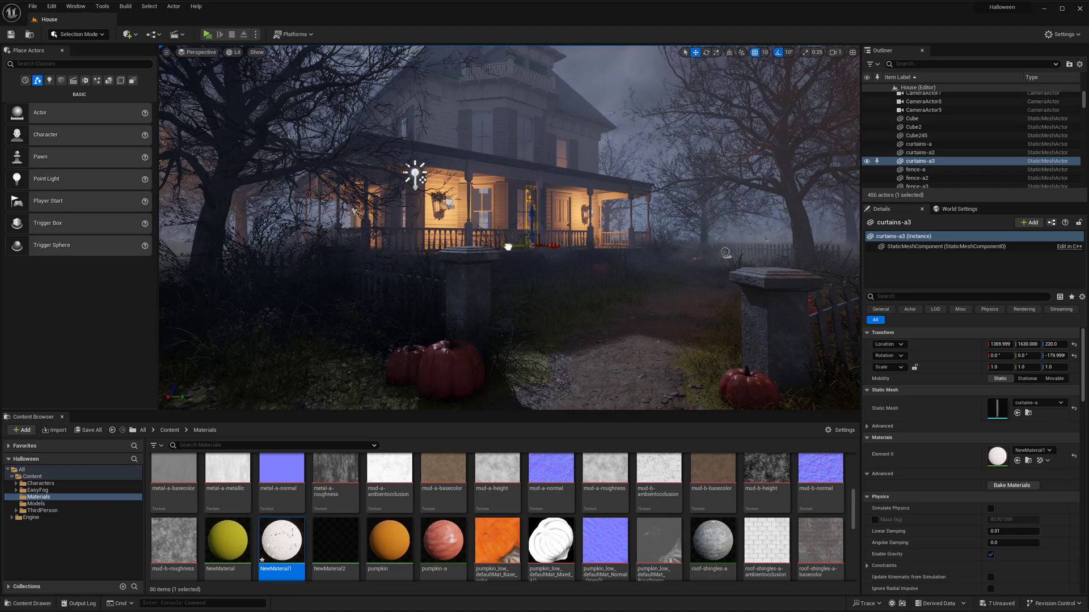
key(s)
right_drag(572, 262, 580, 261)
key(g)
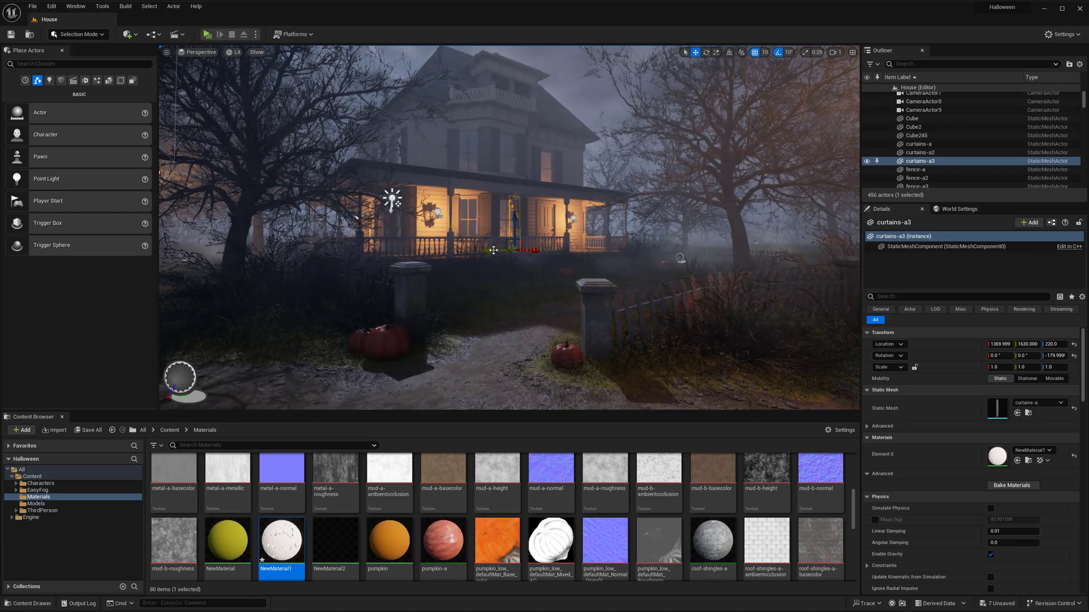
- Duplicate the curtain up to the upper-floor window and cover it with copies from about Y 1940 to 2020 at X 1550, Z 640
alt+drag(494, 250, 454, 256)
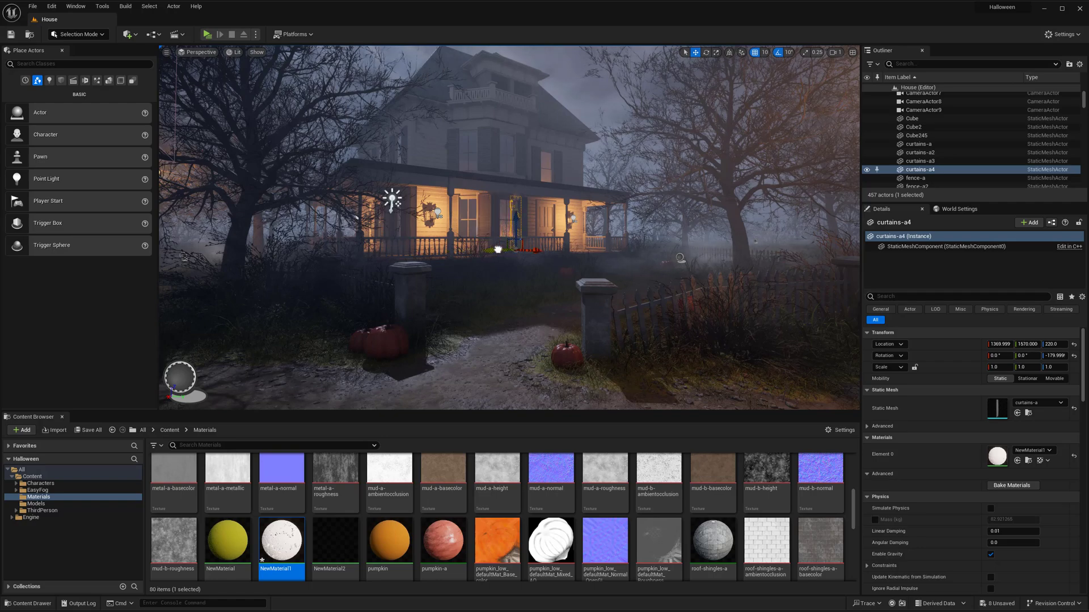
key(f)
alt+drag(525, 210, 618, 221)
scroll(526, 210, down, 3)
drag(528, 313, 492, 333)
key(f)
right_drag(546, 317, 605, 325)
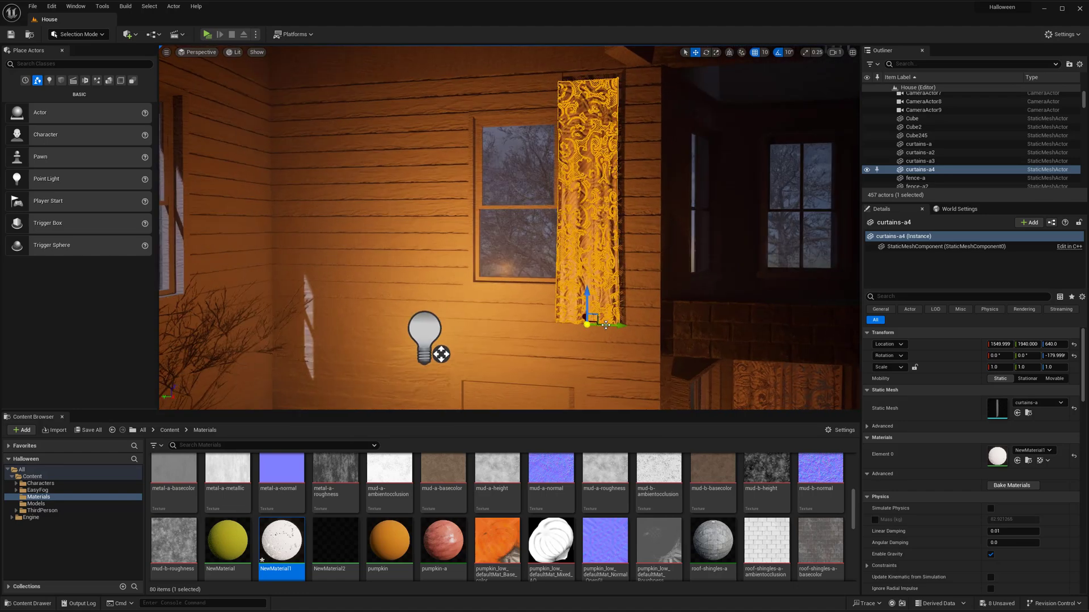
drag(606, 325, 564, 322)
right_drag(564, 323, 207, 326)
- Add a cube inside the house, flatten it to a Z scale of about 0.38, and move it to X 2240, Y 1890, Z 600
click(62, 83)
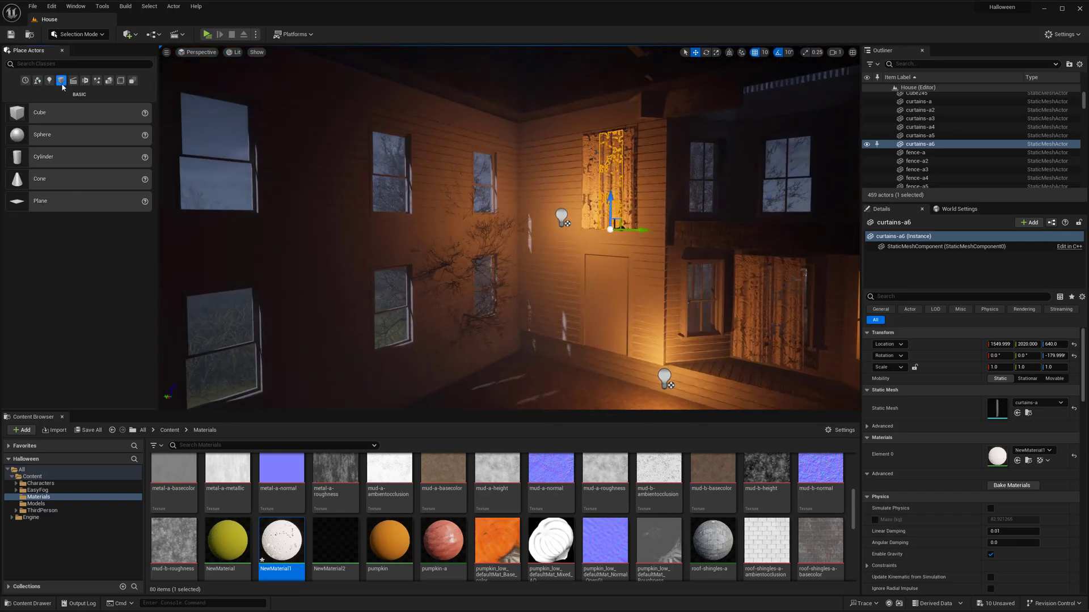
drag(518, 234, 521, 237)
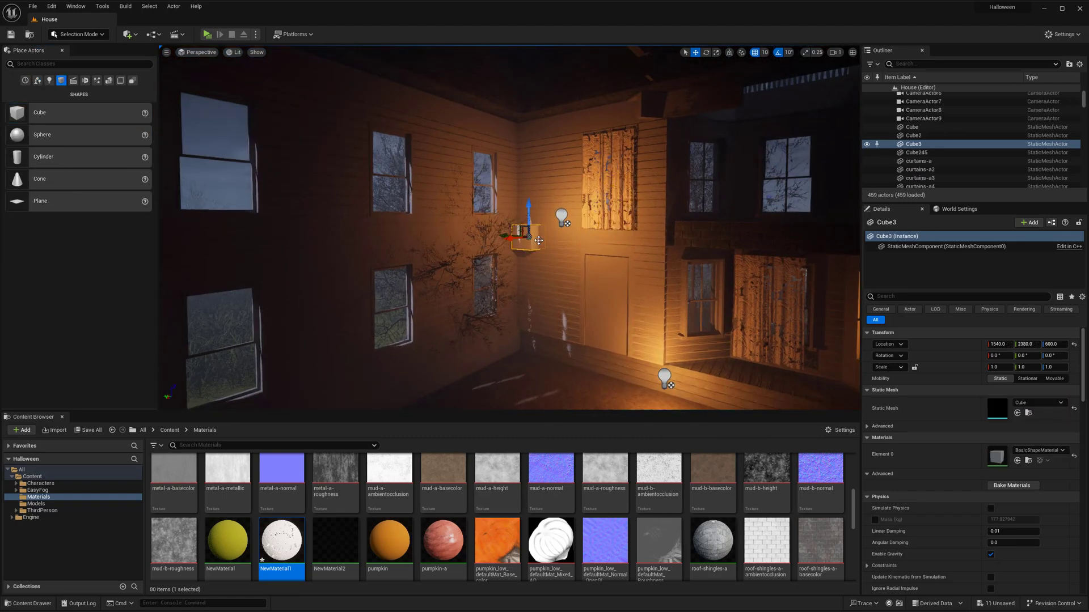
right_drag(557, 260, 558, 244)
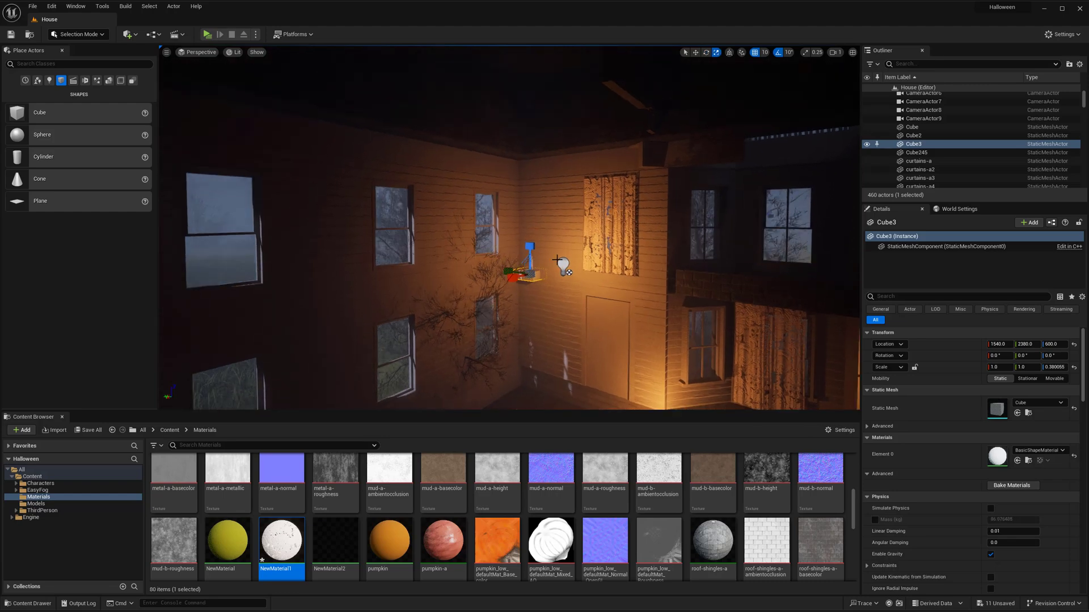
drag(512, 280, 495, 321)
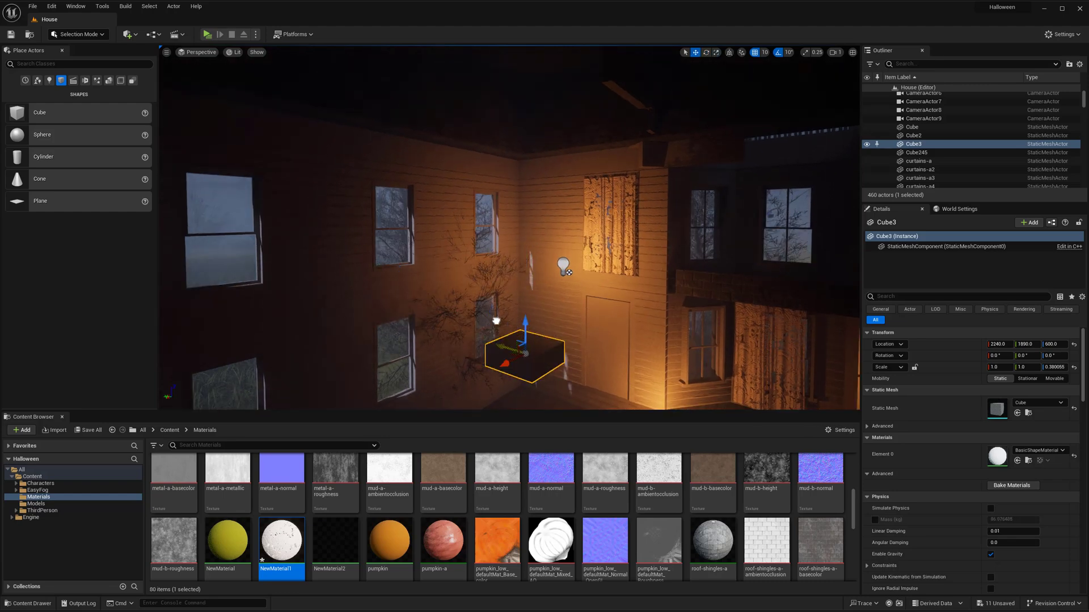
- Stretch the flattened cube to an X scale of about 12.15 and position it at X 2140
key(s)
right_drag(495, 321, 460, 318)
key(w)
key(e)
key(r)
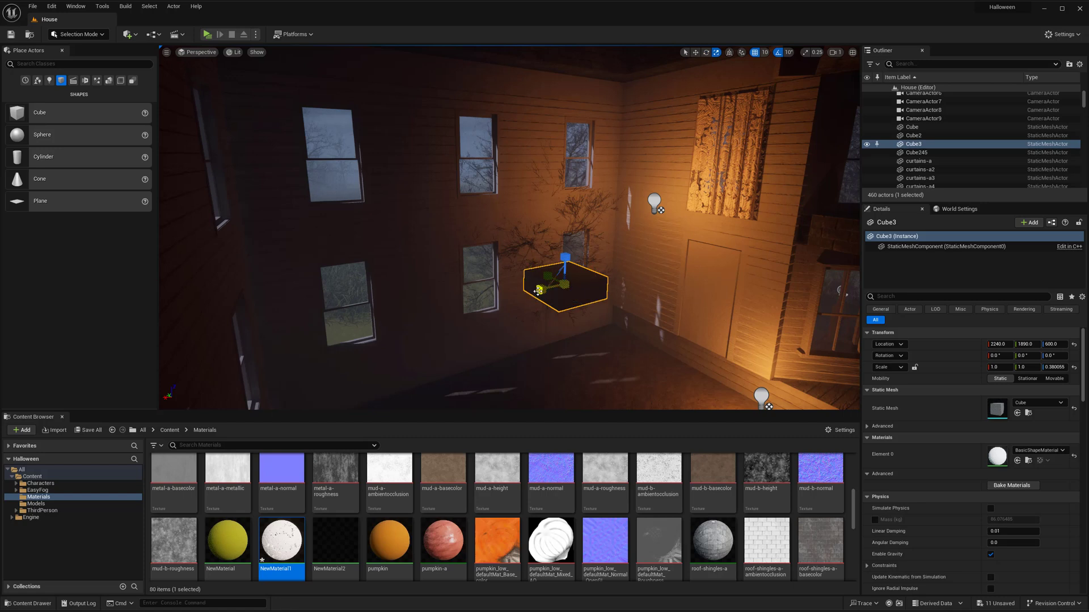
drag(541, 290, 409, 326)
drag(544, 290, 582, 282)
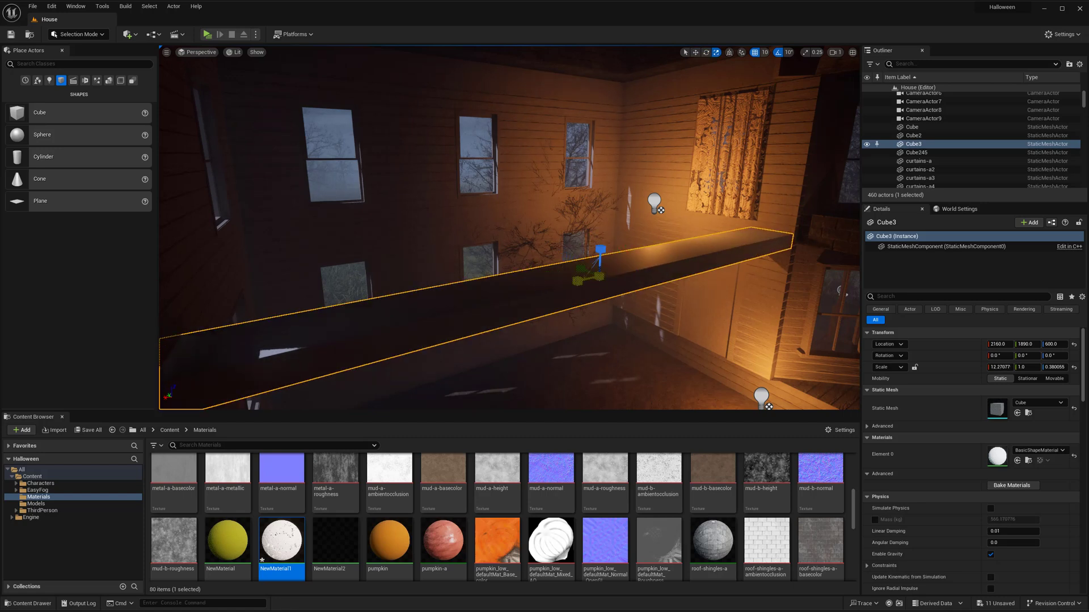
drag(625, 256, 626, 257)
mouse_move(626, 256)
right_down()
mouse_move(601, 260)
mouse_move(613, 257)
right_up()
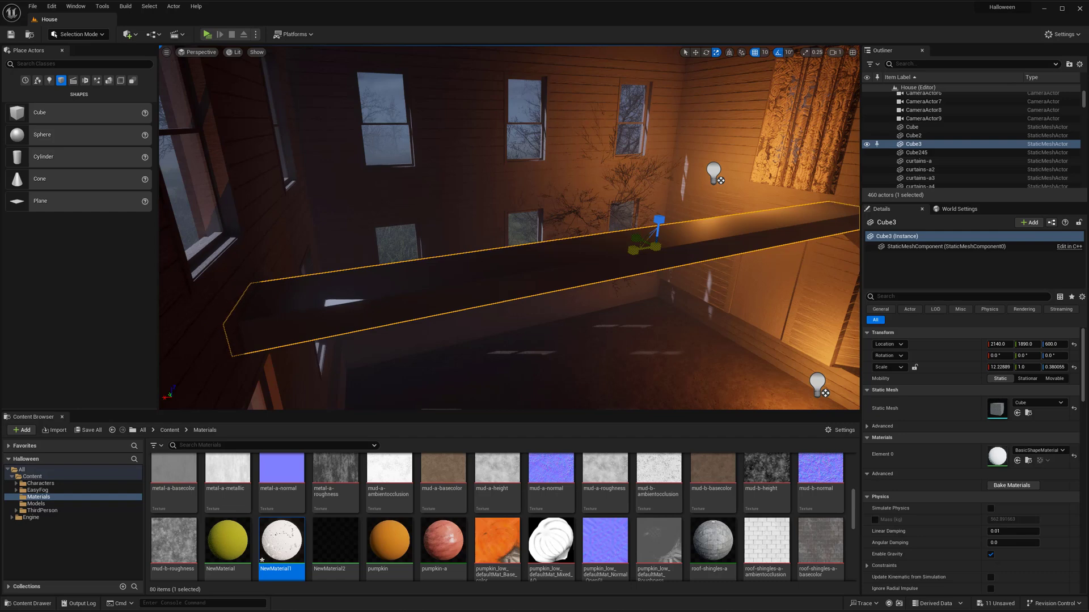
drag(575, 261, 574, 261)
right_drag(574, 261, 627, 261)
- Widen the cube to a Y scale of about 14.09 and move it to Y 1740 as an upper floor slab
key(e)
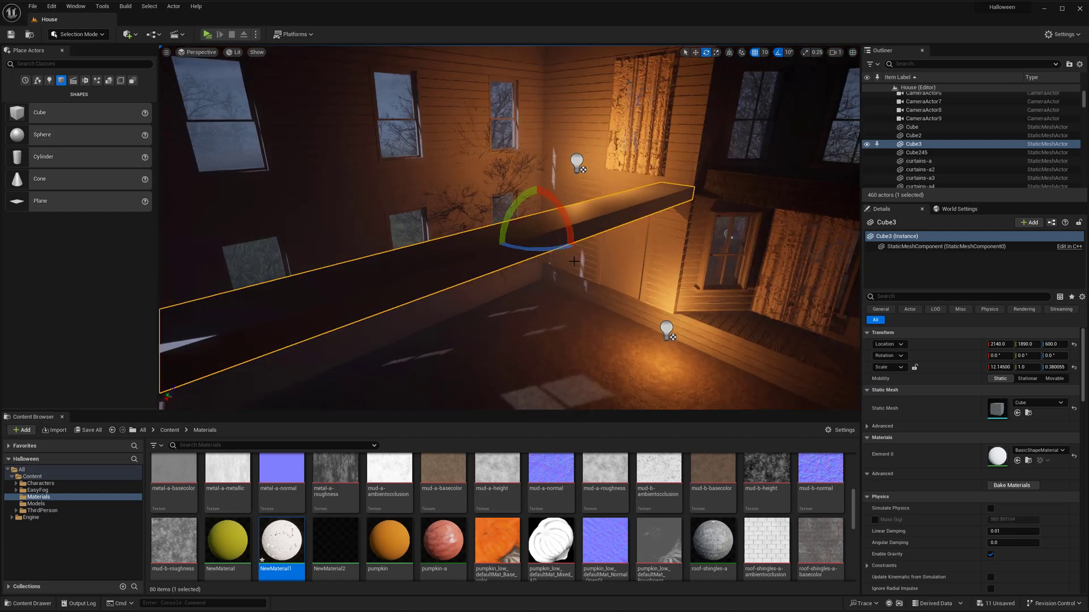
drag(516, 227, 476, 216)
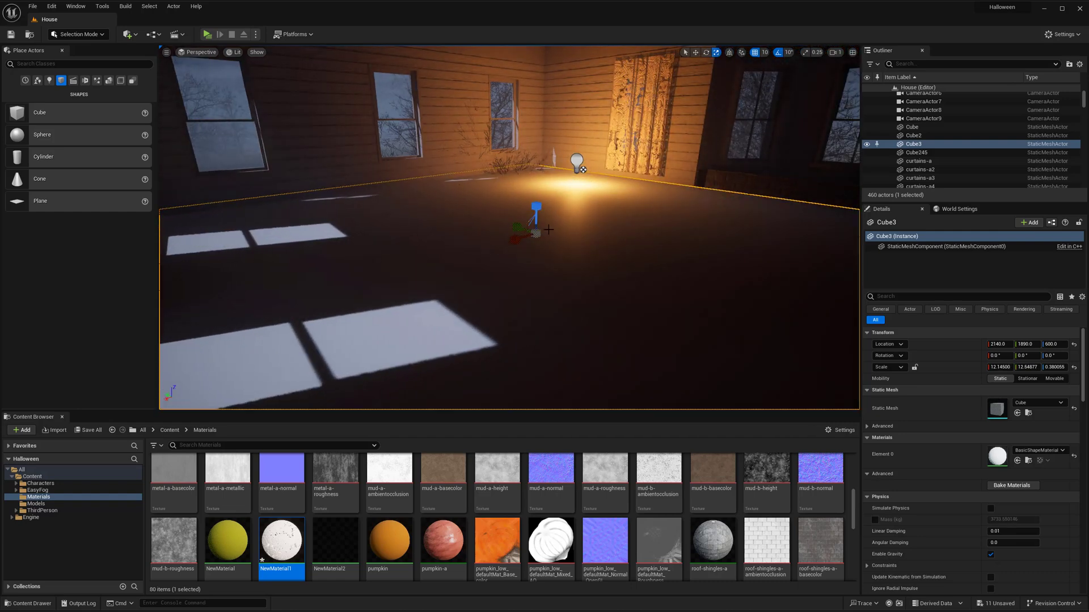
right_drag(477, 215, 556, 217)
key(w)
drag(324, 280, 486, 261)
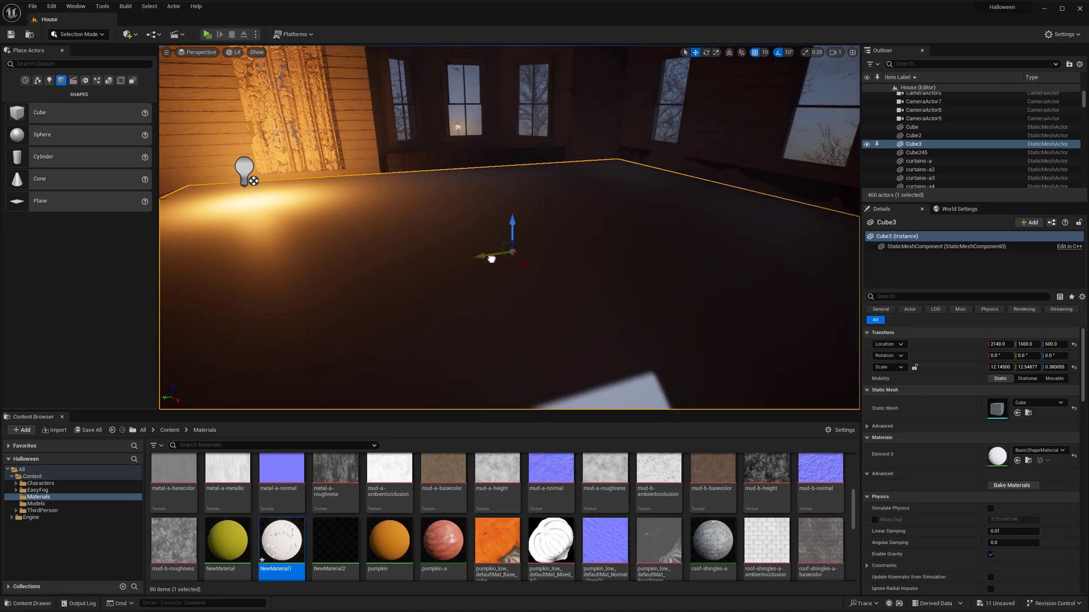
right_drag(491, 259, 442, 260)
drag(642, 251, 584, 252)
key(e)
key(w)
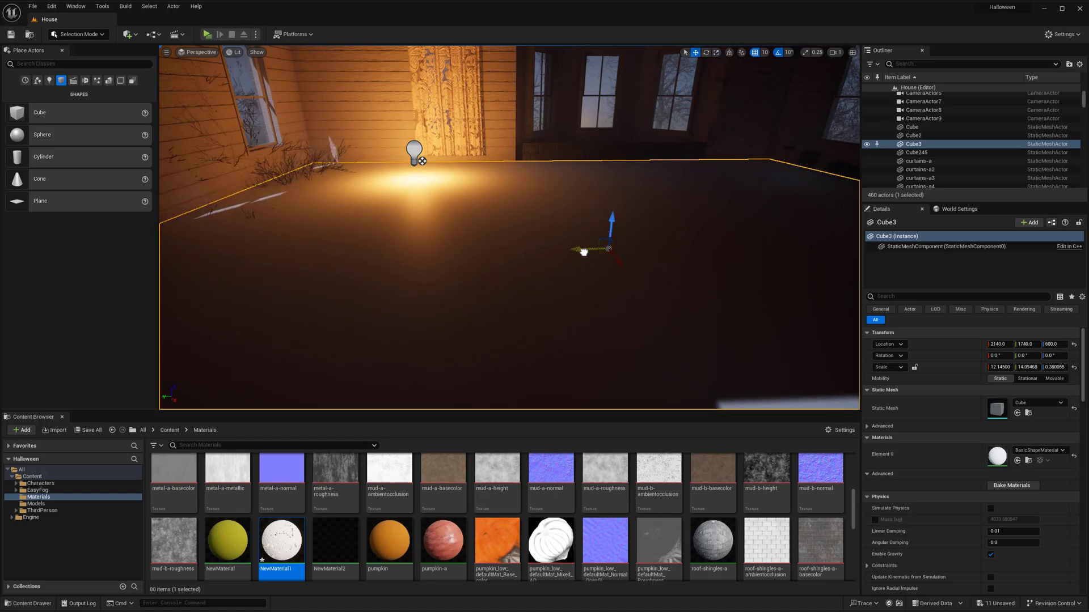
- Inspect the house with the new floor slab in a view without editor overlays
key(g)
key(g)
key(g)
key(s)
mouse_move(583, 252)
right_down()
mouse_move(482, 241)
mouse_move(588, 220)
mouse_move(573, 224)
mouse_move(590, 227)
mouse_move(567, 244)
right_up()
key(s)
key(s)
key(w)
- Duplicate a curtain to the bay's angled side window, rotated to -130° at about X 1491, Y 1319, and add another copy beside it
click(583, 272)
alt+drag(583, 282, 502, 289)
mouse_move(501, 289)
right_down()
mouse_move(487, 285)
mouse_move(516, 301)
right_up()
click(487, 285)
click(511, 285)
key(w)
alt+drag(524, 301, 586, 291)
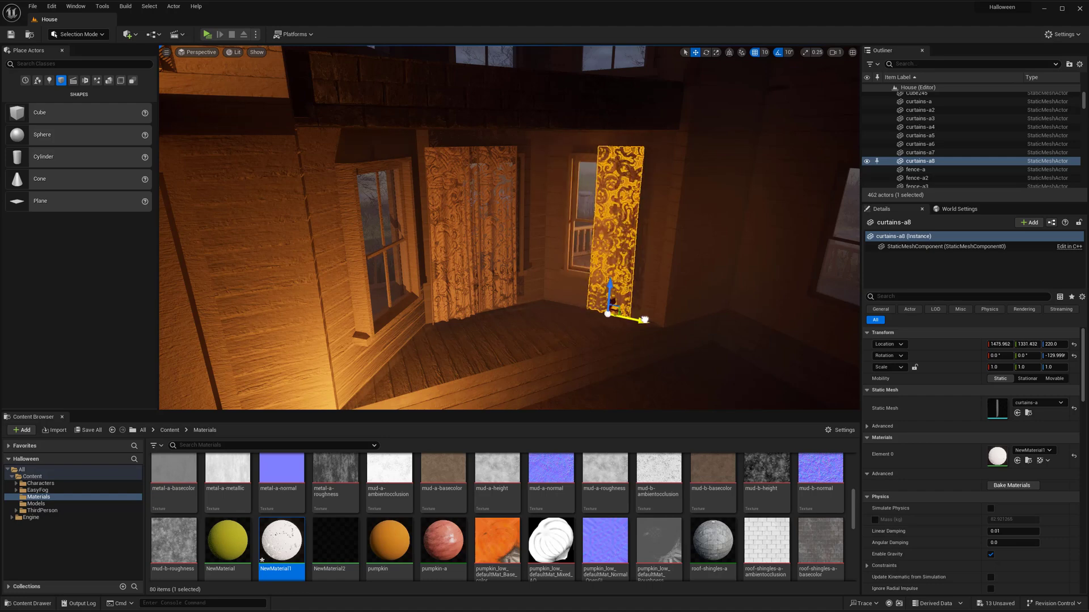
alt+drag(653, 322, 599, 317)
click(638, 296)
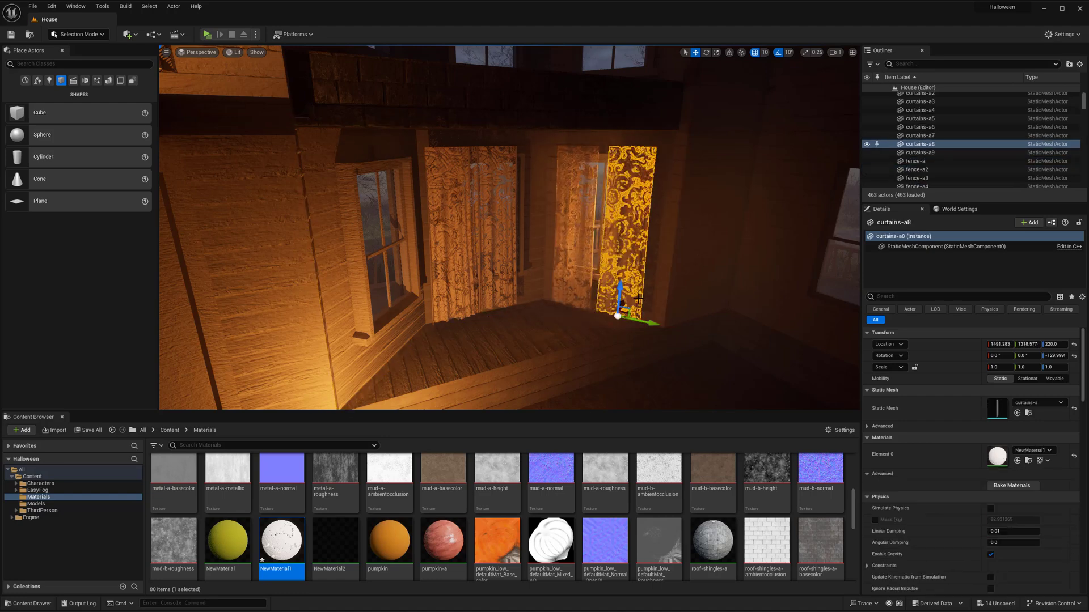
right_drag(642, 323, 639, 320)
- Duplicate a curtain to the bay's opposite angled window, rotate it to about -220°, and add a copy at about X 1500, Y 1771 rotated to -230°
alt+drag(635, 331, 573, 351)
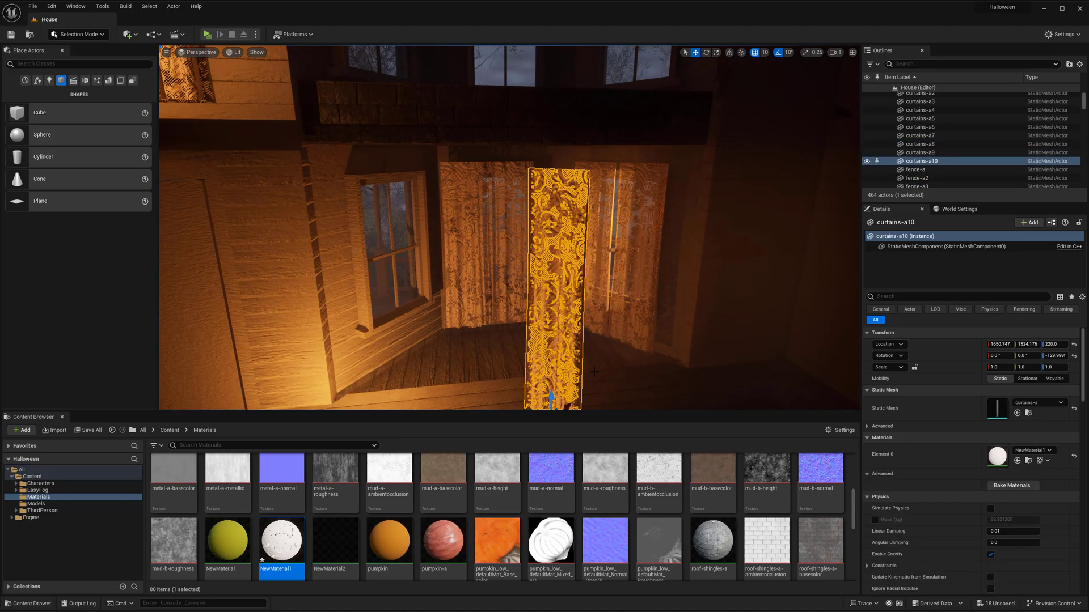
right_drag(572, 351, 570, 370)
drag(570, 370, 430, 309)
key(e)
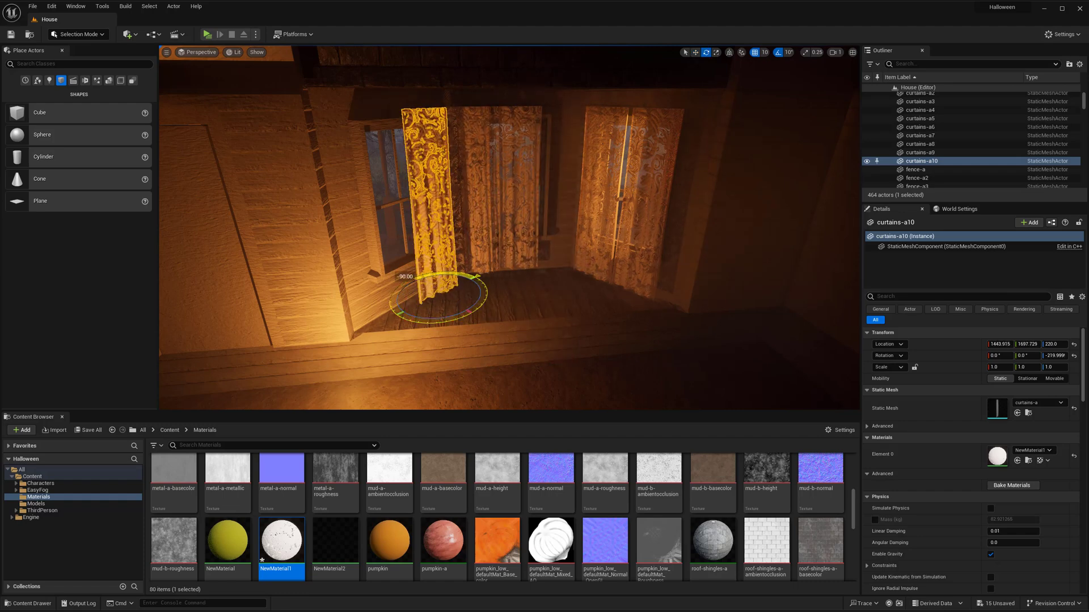
alt+drag(457, 275, 410, 297)
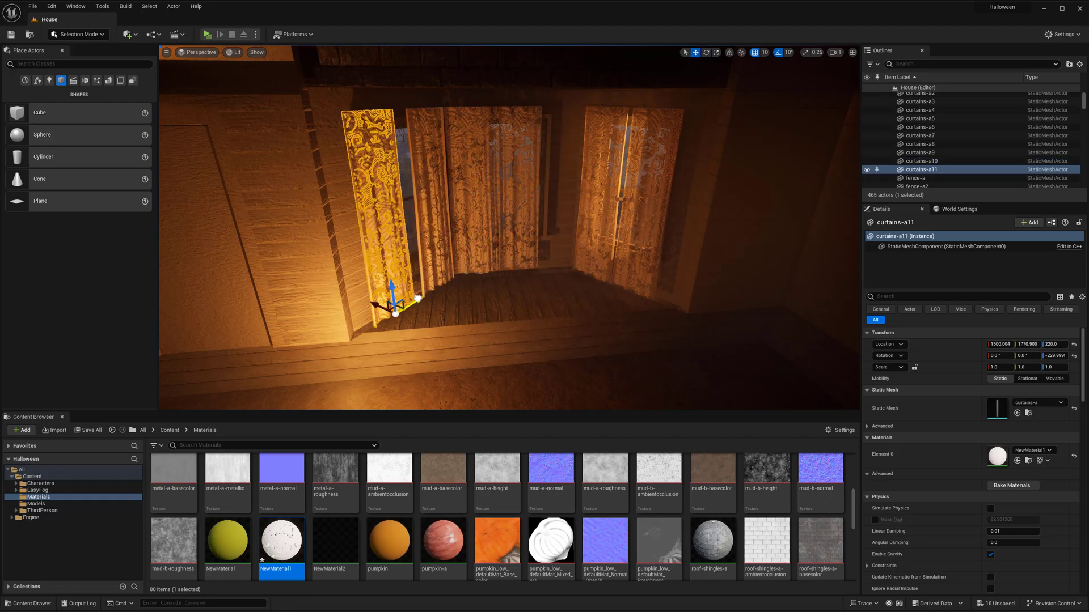
key(g)
key(g)
mouse_move(409, 297)
right_down()
mouse_move(510, 301)
mouse_move(417, 287)
right_up()
key(g)
- Select the seven ground-floor bay window curtains and duplicate them up to the upper-floor bay at Z 640
click(513, 266)
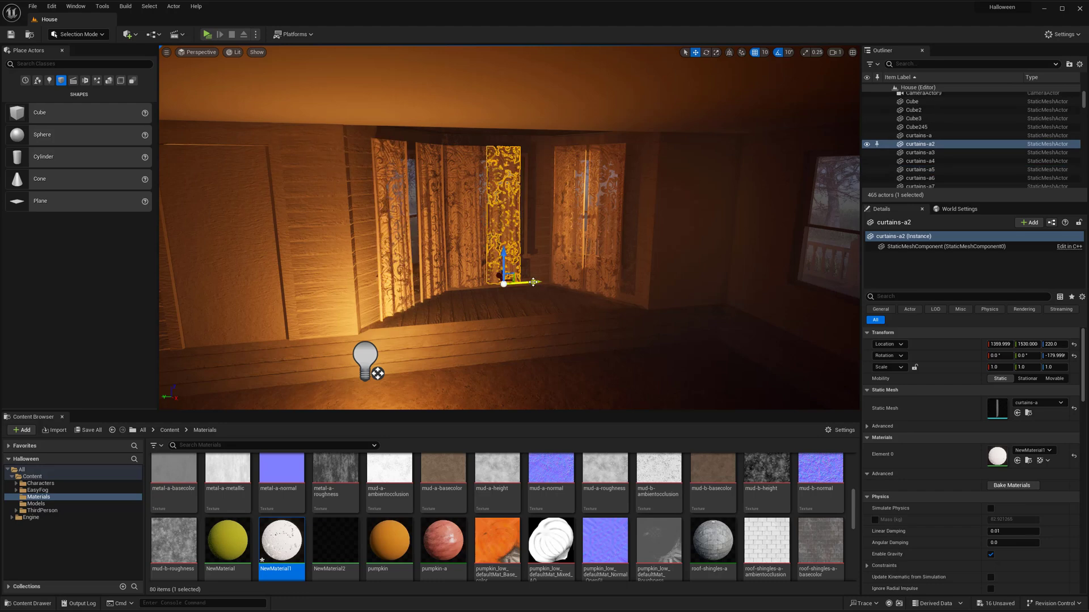
key(g)
right_drag(483, 290, 482, 267)
key(g)
shift+click(444, 280)
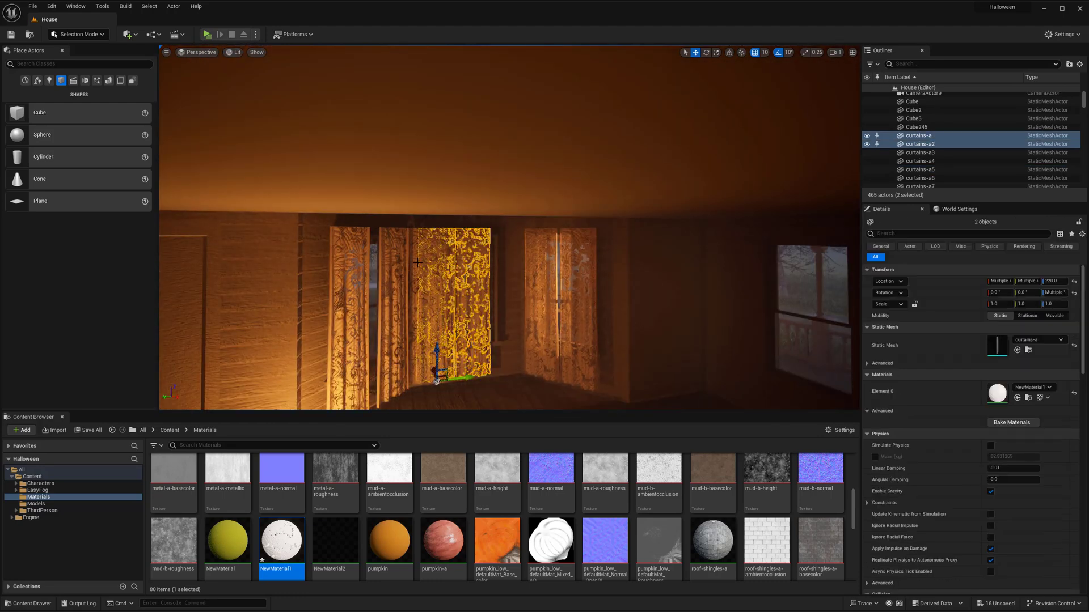
shift+click(394, 275)
shift+click(424, 269)
shift+click(540, 253)
shift+click(576, 258)
shift+click(357, 262)
right_drag(357, 262, 338, 266)
alt+drag(402, 333, 405, 196)
right_drag(406, 196, 425, 228)
key(g)
key(g)
drag(337, 347, 347, 345)
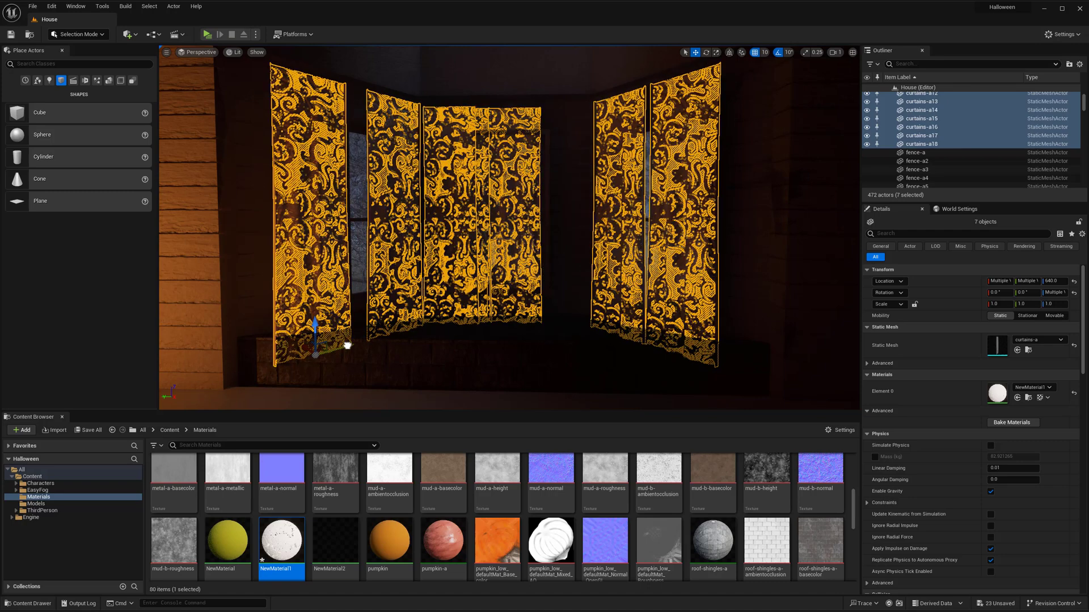
- Turn off grid snapping and raise the seven upper-floor bay curtains to about Z 660.65
key(g)
right_drag(347, 345, 424, 335)
key(g)
key(s)
key(w)
key(g)
right_drag(577, 246, 555, 300)
key(w)
key(s)
key(s)
key(g)
key(g)
key(w)
key(s)
key(w)
key(w)
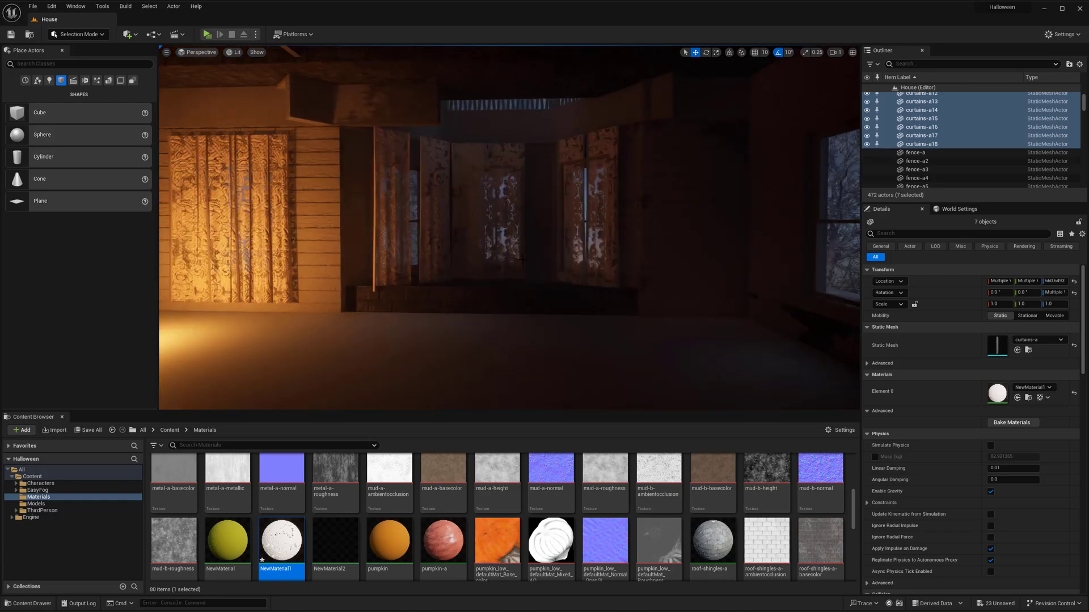
- Place a curtain copy rotated to -90° at the ground-floor side window, about X 1594, Y 1047, Z 220, and duplicate it to the window's other side
key(s)
right_drag(521, 259, 469, 237)
key(w)
key(s)
key(g)
key(a)
key(w)
click(469, 237)
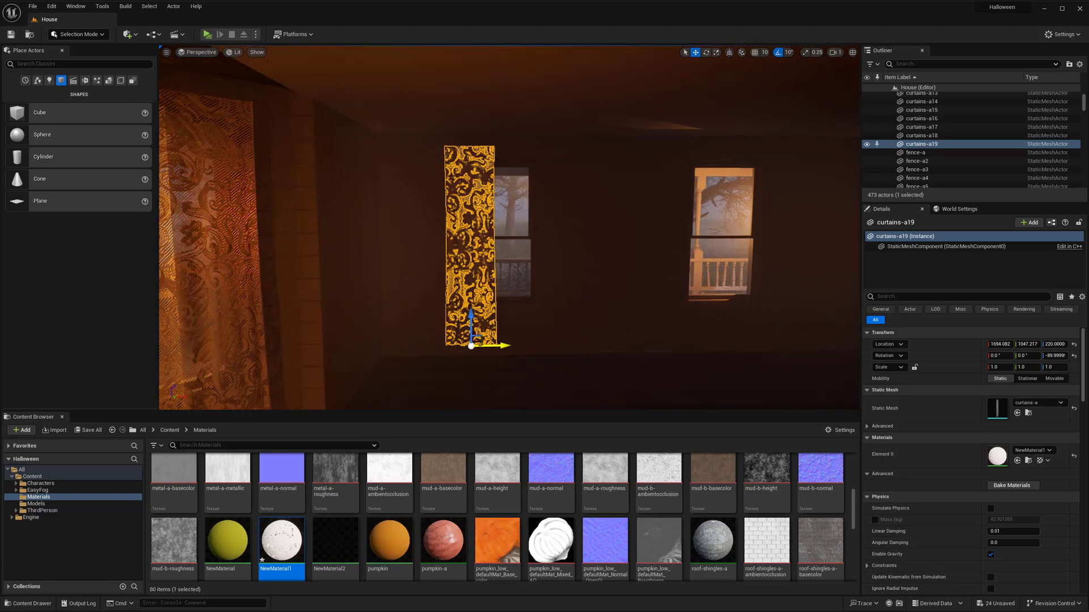
alt+drag(503, 345, 565, 344)
- Select both side window curtains and duplicate the pair onto the neighbouring window
ctrl+click(472, 273)
right_drag(472, 272, 510, 272)
key(d)
alt+drag(364, 334, 592, 315)
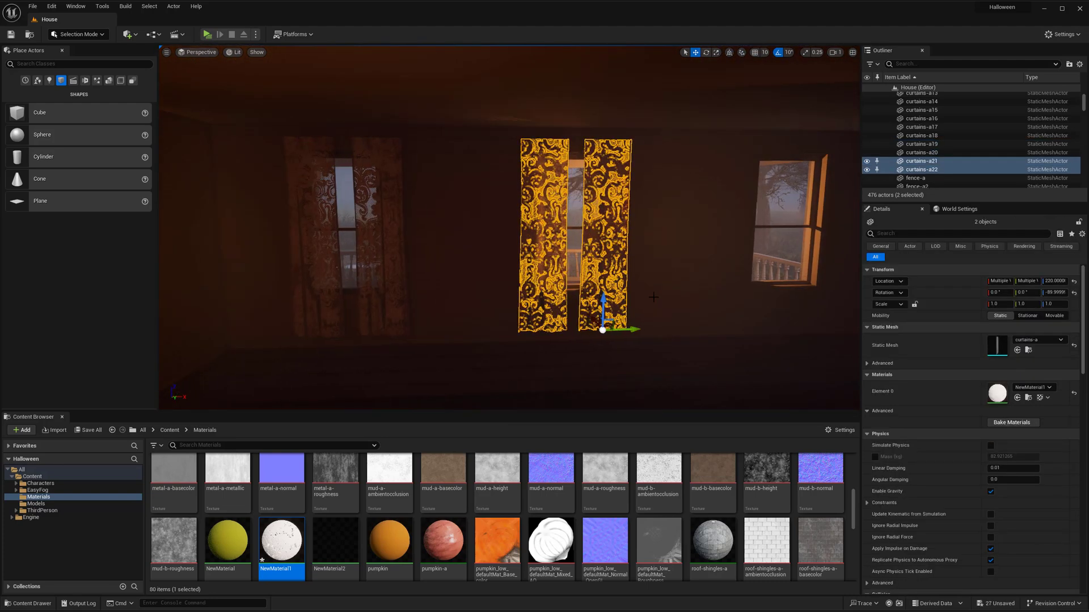
- Duplicate the selected curtain pair onto the third ground-floor side window
right_drag(653, 297, 674, 298)
key(d)
alt+drag(383, 327, 611, 322)
right_drag(611, 323, 561, 321)
key(a)
- Select all six ground-floor curtains on the side wall and duplicate them up to the three upper-floor windows
ctrl+click(487, 199)
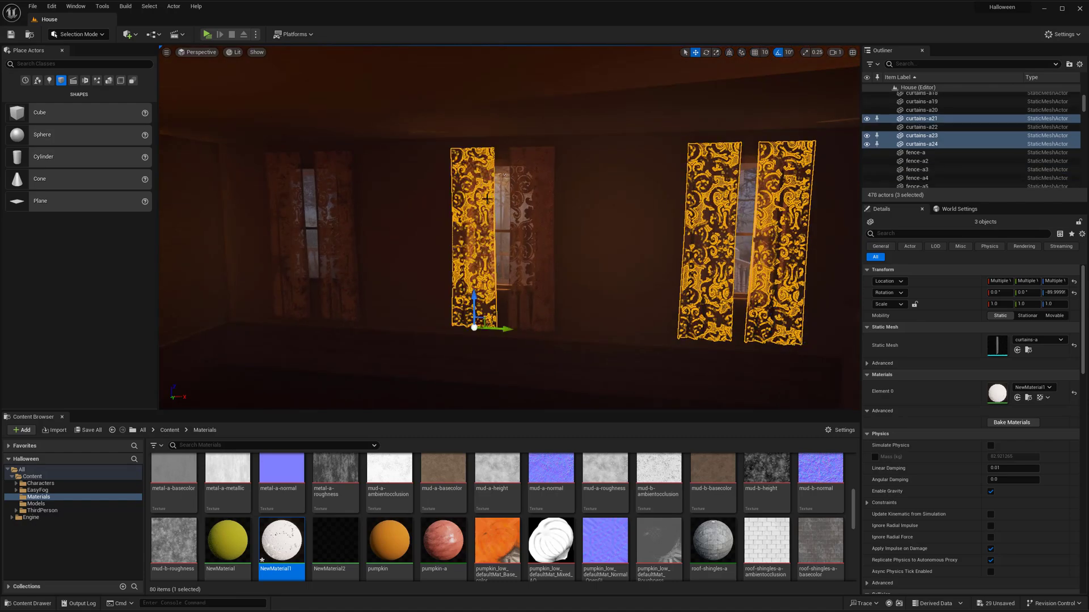
ctrl+click(529, 203)
ctrl+click(336, 211)
ctrl+click(287, 213)
key(e)
right_drag(286, 213, 287, 221)
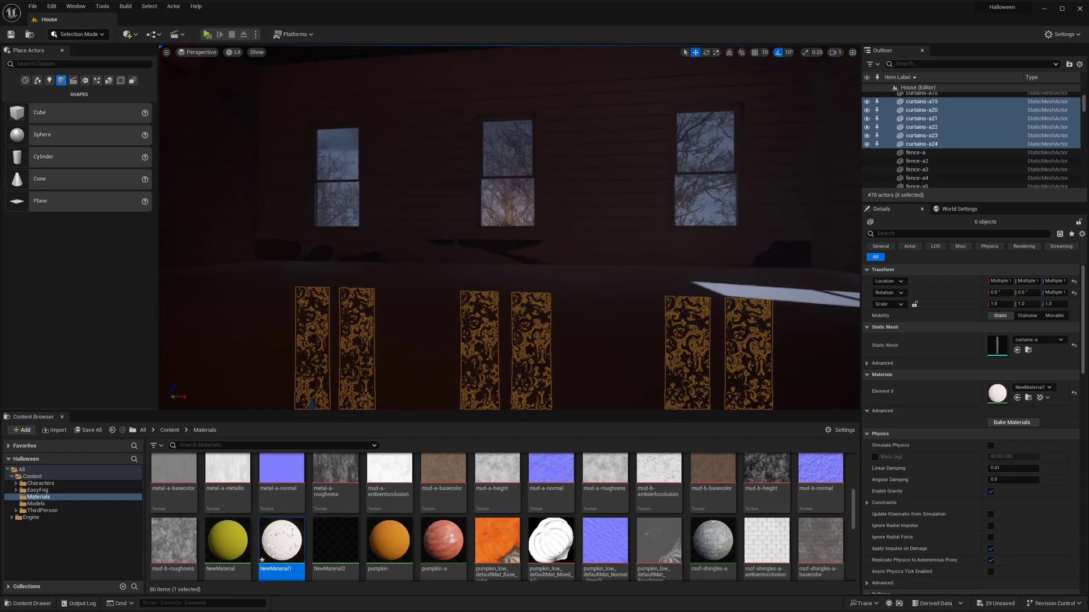
alt+drag(311, 404, 321, 296)
- Examine the house exterior with the newly curtained upper-floor side windows
right_drag(393, 239, 859, 262)
key(s)
key(g)
key(s)
right_drag(443, 284, 360, 310)
key(w)
key(g)
key(g)
key(g)
key(s)
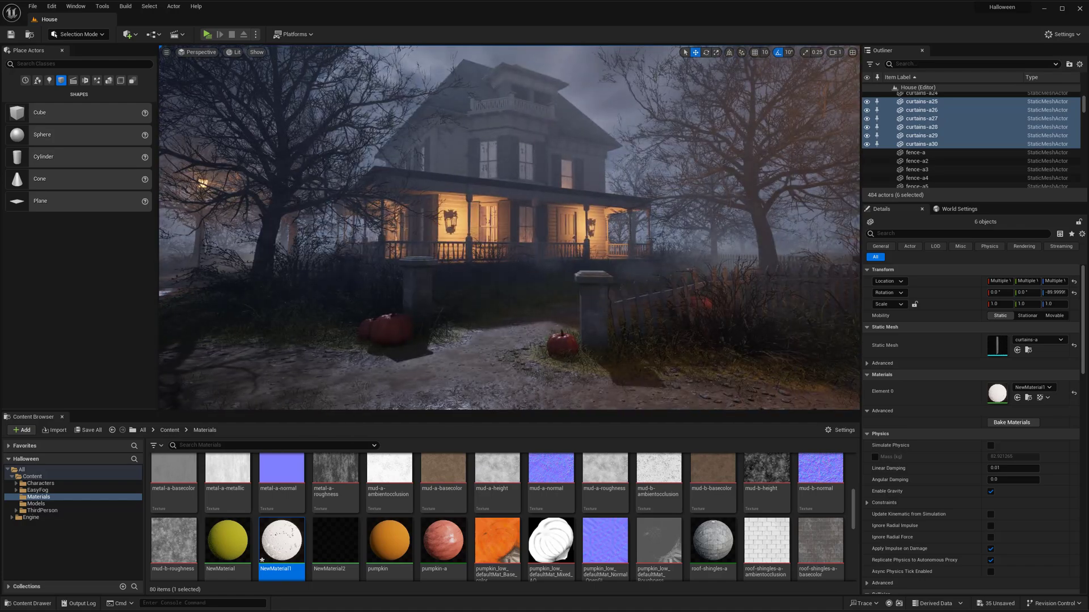
key(w)
- Duplicate the six upper-floor curtains onto another upper-floor wall's three windows, with the copies rotated to 0°
right_drag(443, 284, 613, 299)
key(g)
alt+drag(612, 300, 454, 283)
right_drag(454, 284, 487, 284)
key(e)
drag(453, 279, 448, 279)
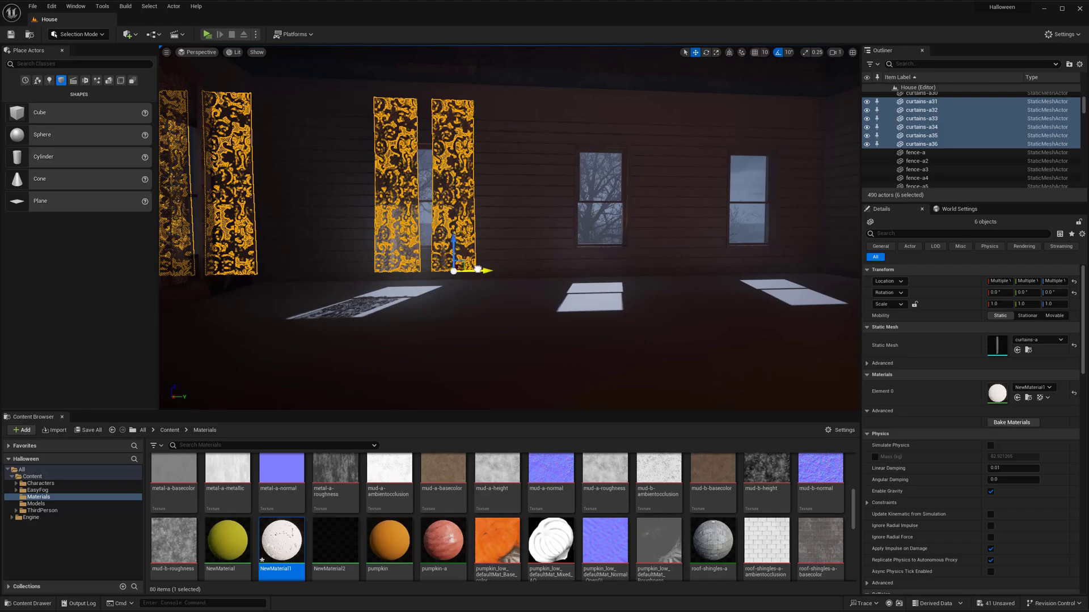
- Fit the six curtain copies to the upper-floor windows and duplicate them down to the three ground-floor windows below
right_drag(837, 262, 856, 262)
key(w)
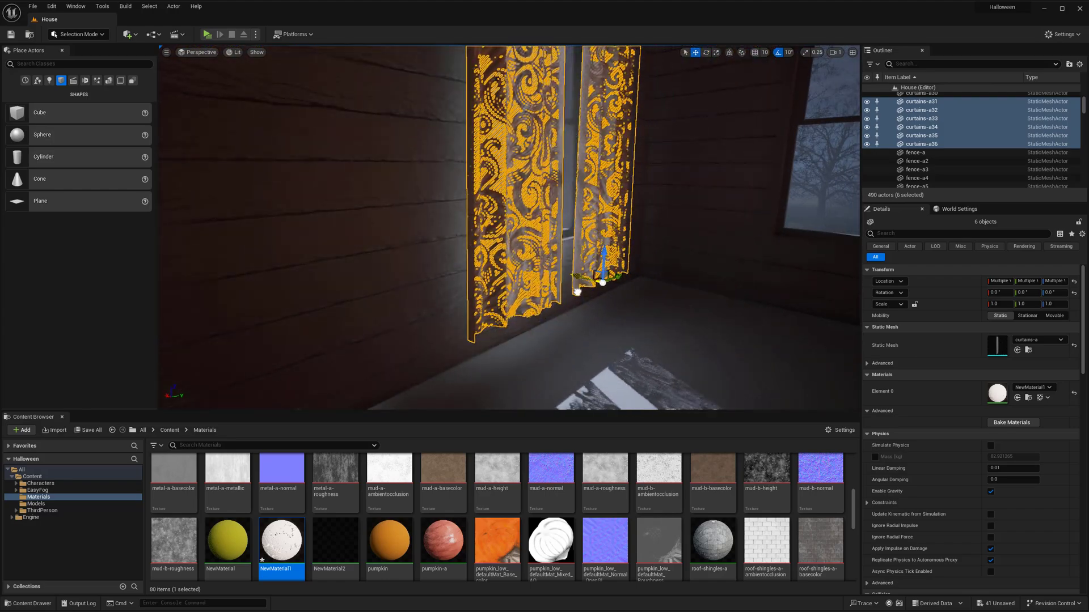
right_drag(628, 277, 594, 296)
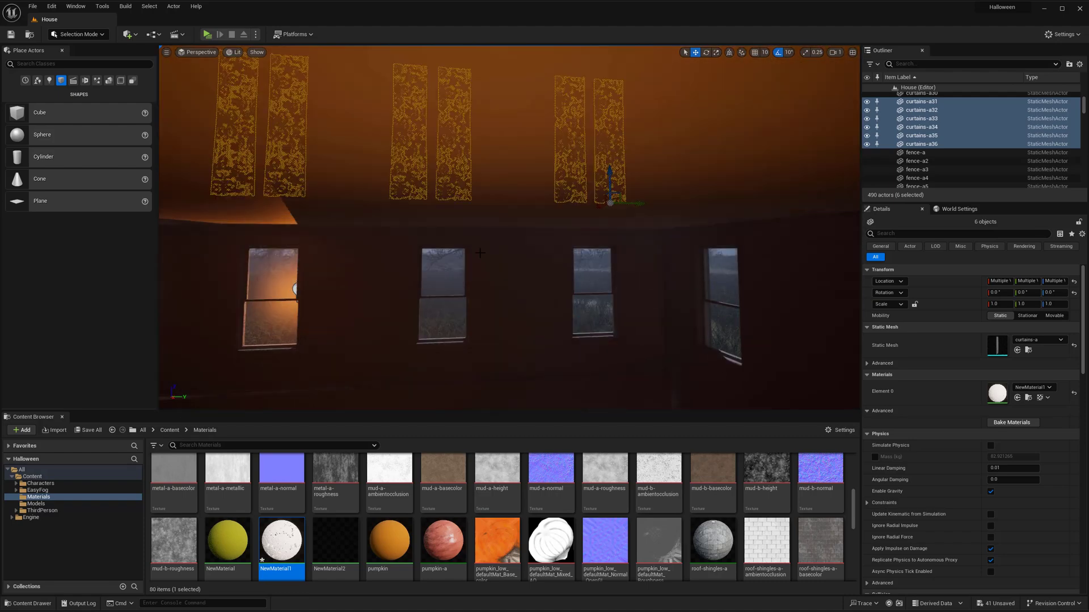
right_drag(584, 336, 567, 334)
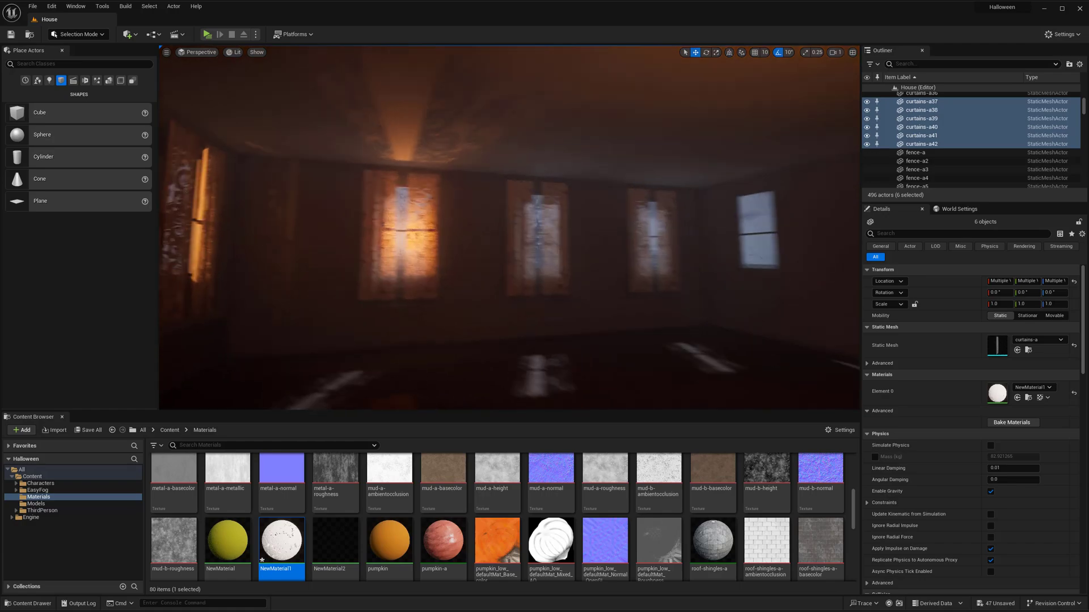
right_drag(567, 283, 544, 273)
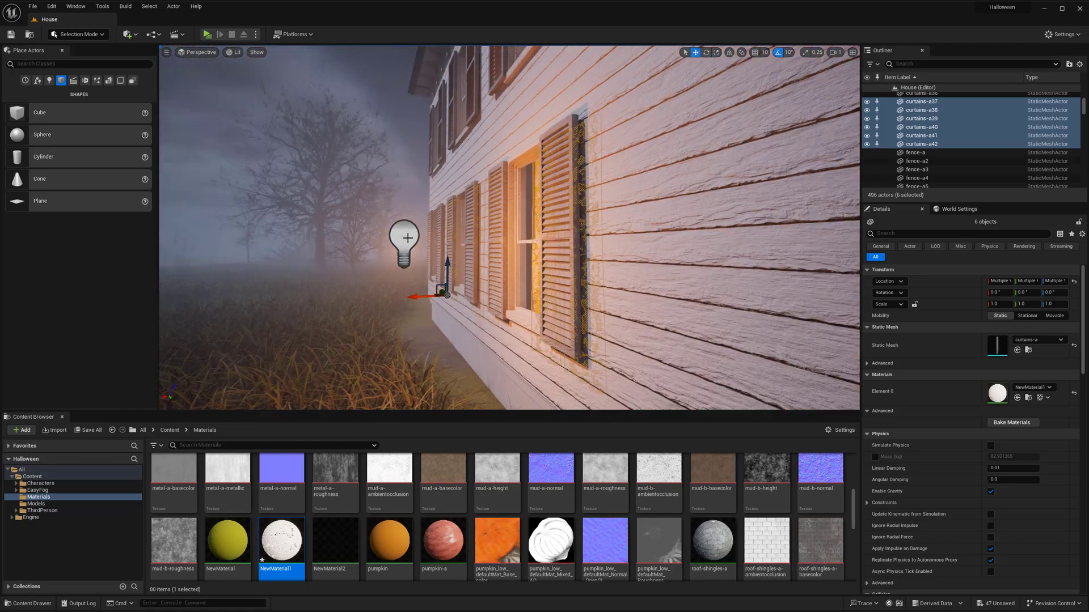
- Move the ground-floor point light PointLight5 to about X 2216, Y 1379, Z 400
click(406, 235)
right_drag(406, 234, 448, 238)
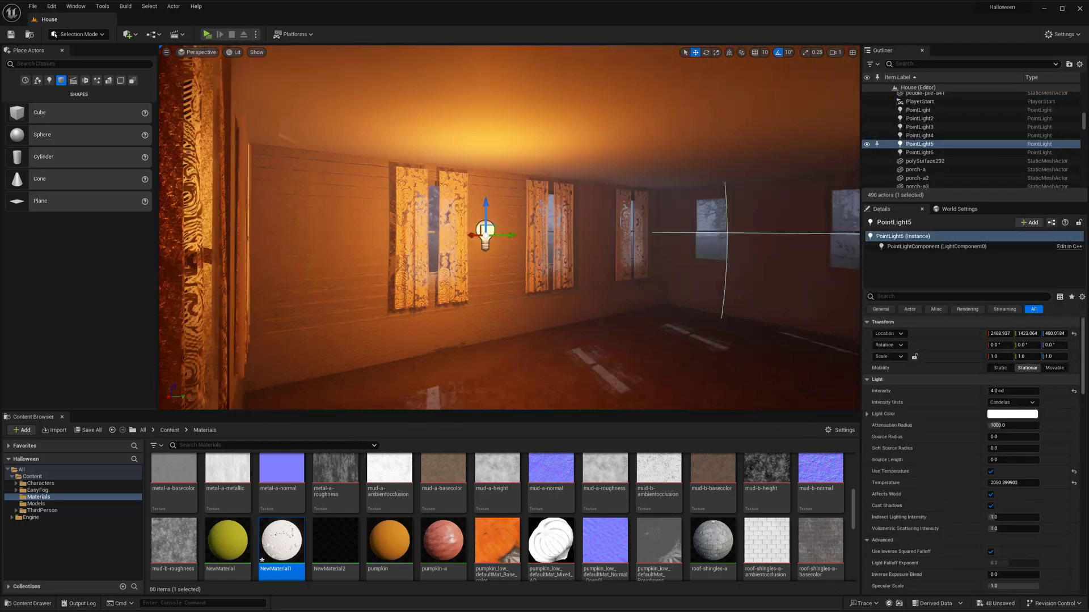
key(f)
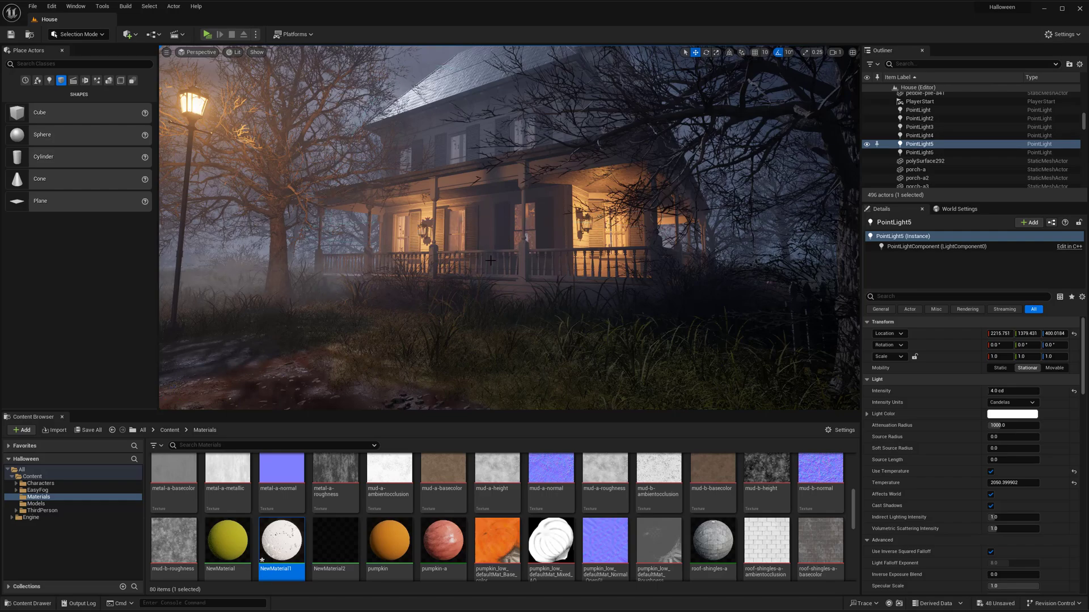
key(g)
right_drag(452, 259, 403, 259)
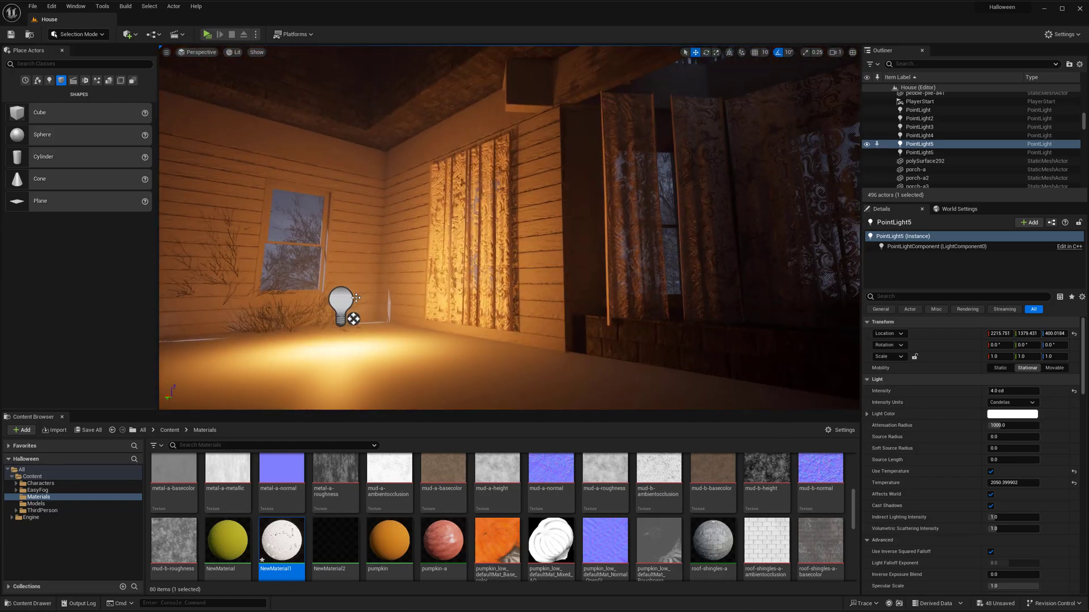
- Duplicate the upper-floor point light PointLight4 and place the copy at about X 1783, Y 1630, Z 724
click(349, 299)
right_drag(349, 299, 367, 269)
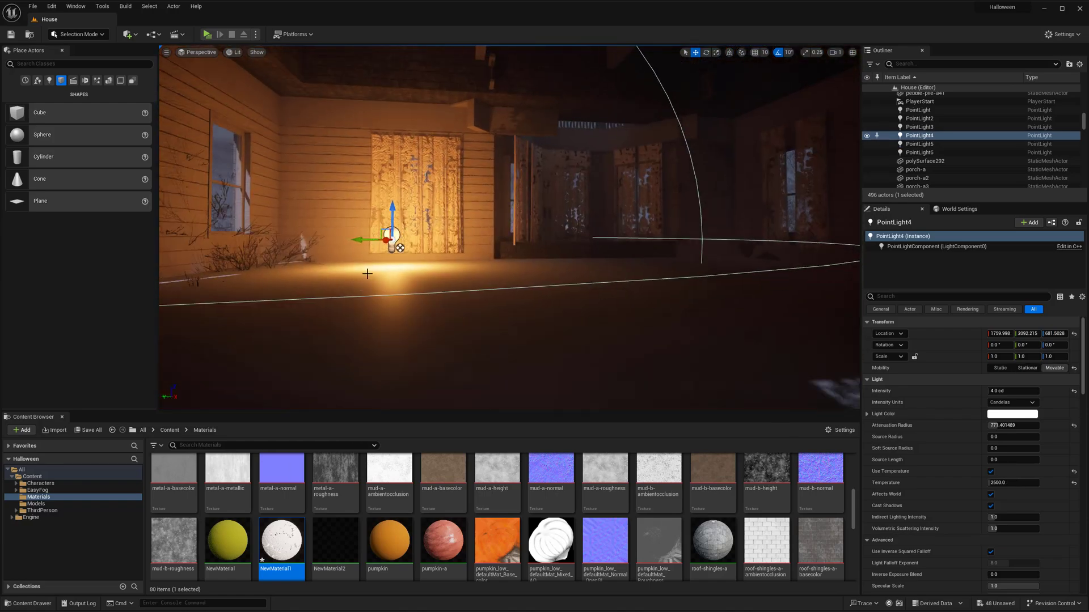
alt+drag(364, 264, 640, 263)
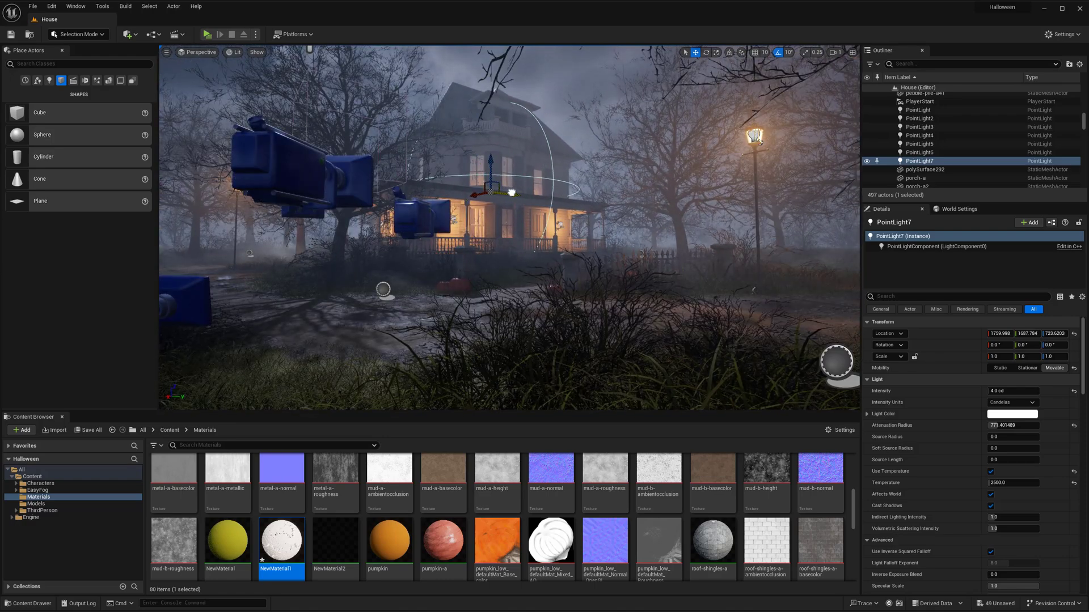
right_drag(512, 193, 474, 196)
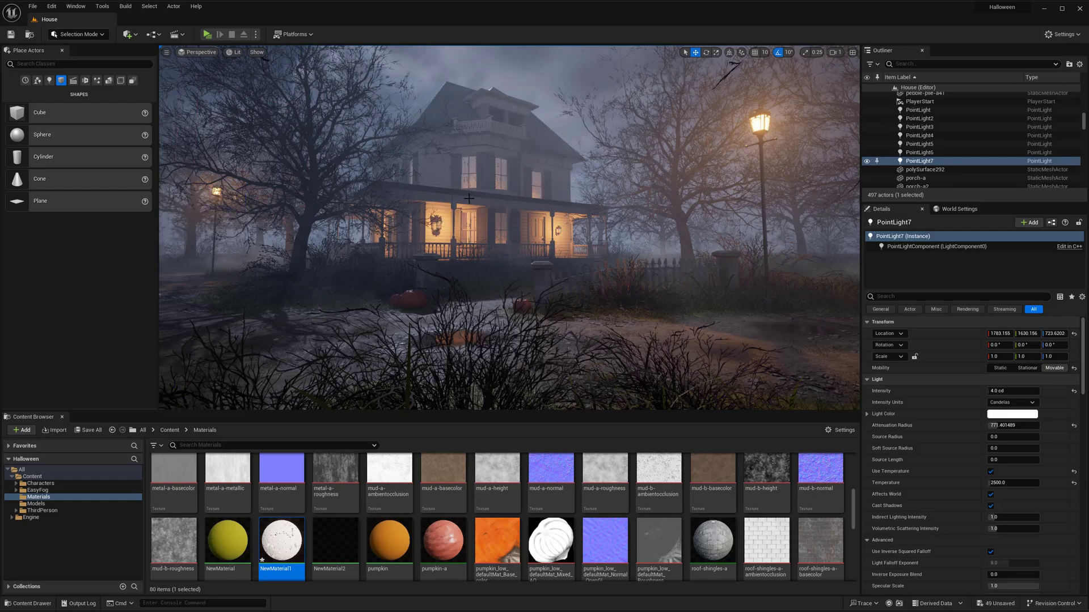
- Set the duplicated upper-floor light's intensity to 2 cd and check the glow from outside
right_drag(502, 237, 873, 351)
click(1012, 391)
text(8)
mouse_move(770, 340)
right_down()
mouse_move(757, 332)
mouse_move(765, 343)
right_up()
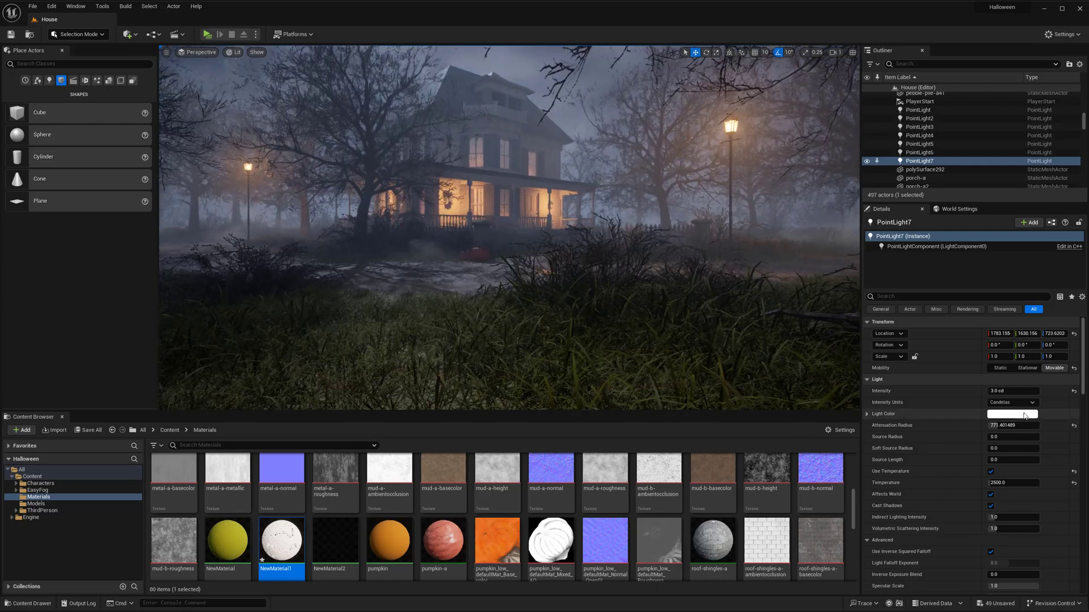
click(1012, 391)
text(2)
right_drag(731, 278, 712, 263)
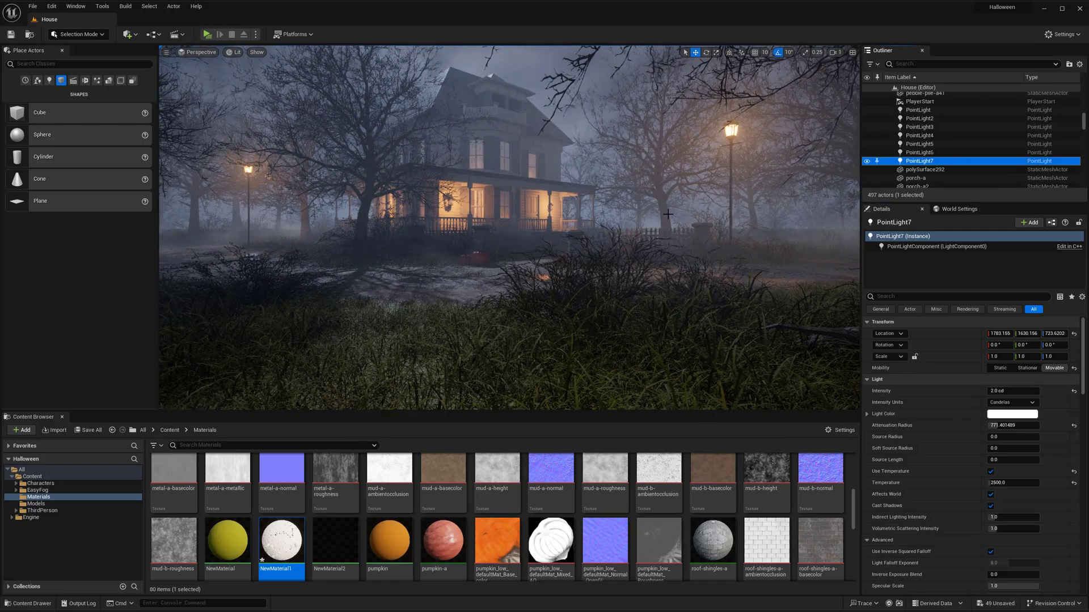
double_click(919, 161)
key(g)
right_drag(602, 261, 559, 226)
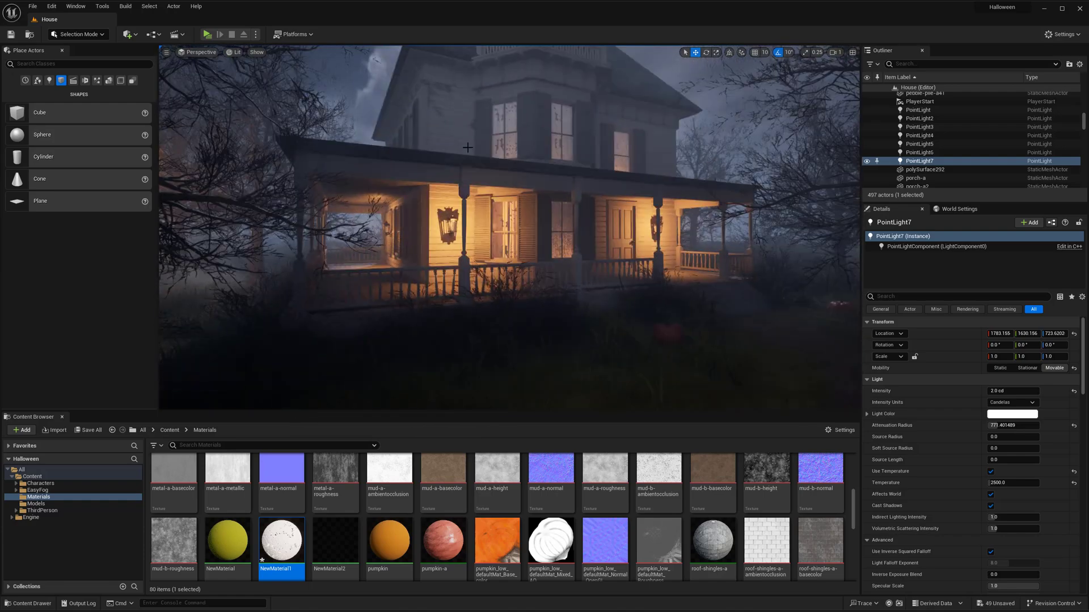
- Select the upper-floor wall panel wall-b2 and open its wood-wall-a material and the parent master-material graph
click(612, 85)
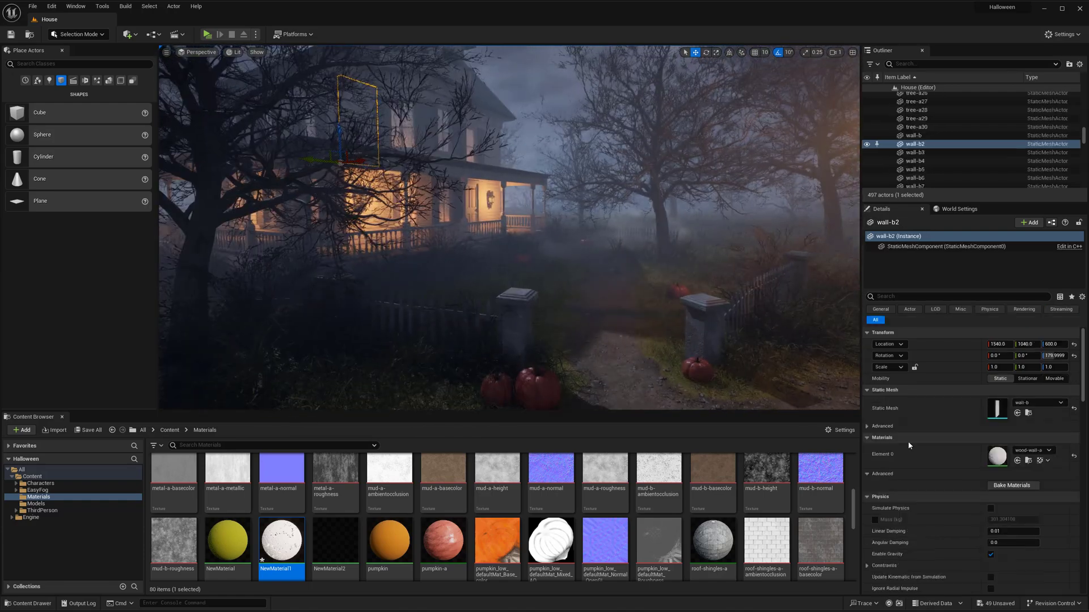
double_click(996, 456)
double_click(1002, 405)
right_drag(874, 315, 978, 387)
scroll(549, 517, down, 3)
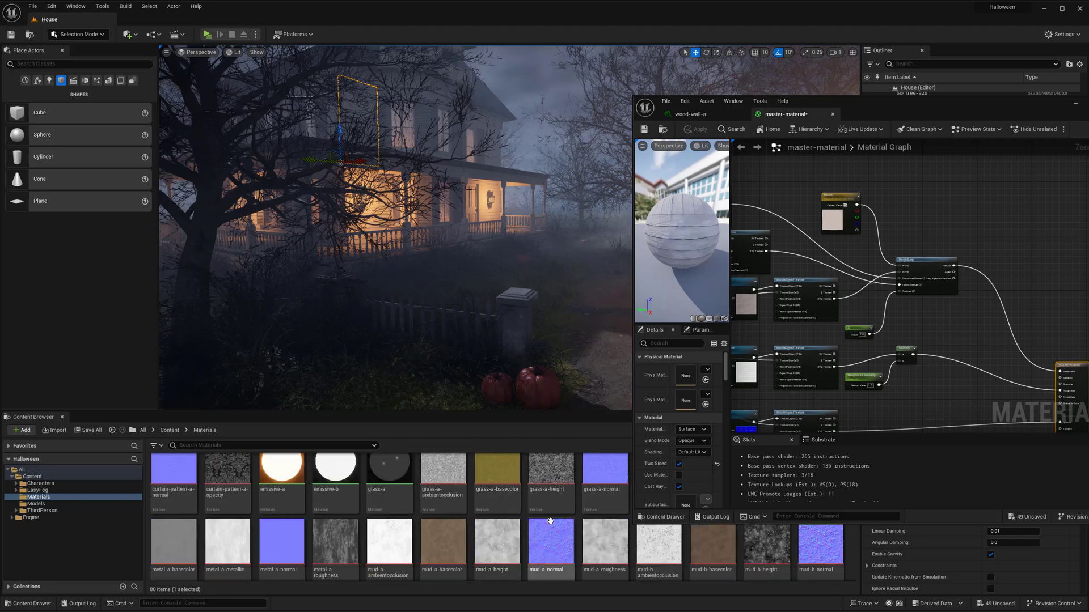
scroll(548, 518, down, 2)
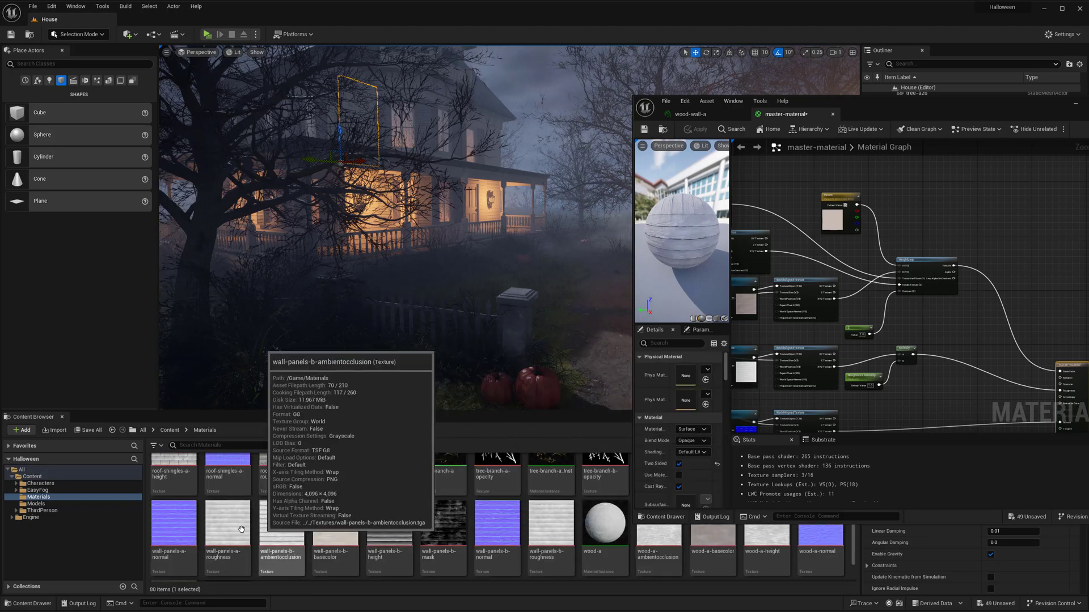
- Add the wall-panels-b-basecolor texture to the master-material graph as a Texture Sample above the Param color node
click(330, 531)
drag(330, 532, 870, 165)
scroll(933, 199, up, 1)
right_drag(933, 200, 915, 239)
drag(849, 198, 798, 159)
right_click(873, 198)
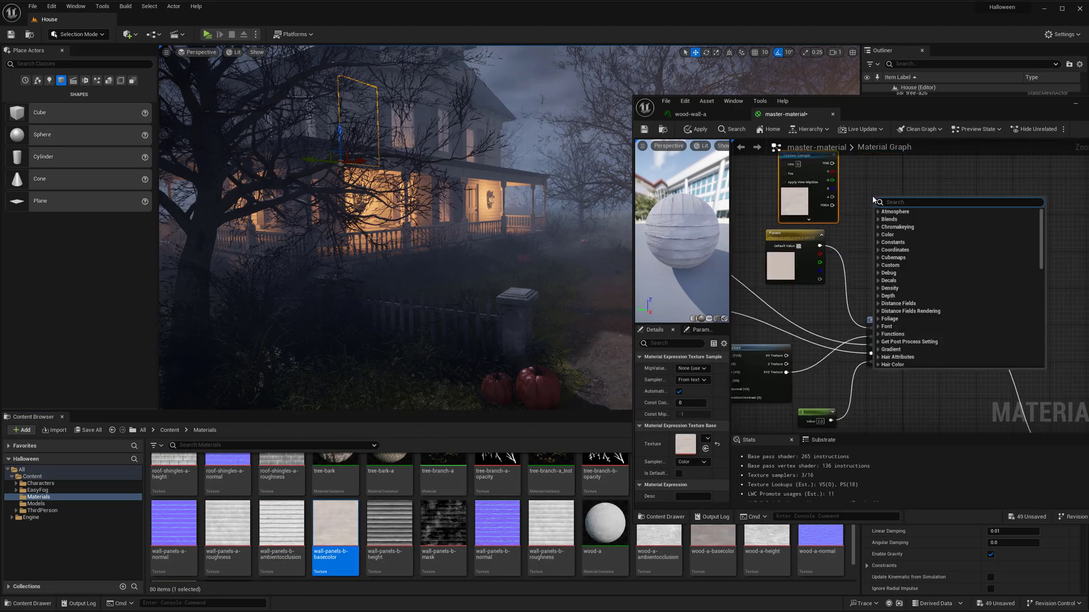
text(texture)
click(831, 316)
- Copy the existing WorldAlignedTexture node and place the pasted copy beside the new base color texture node
right_drag(831, 315, 894, 254)
click(827, 286)
key(ctrl+c)
right_drag(989, 180, 974, 221)
key(ctrl+v)
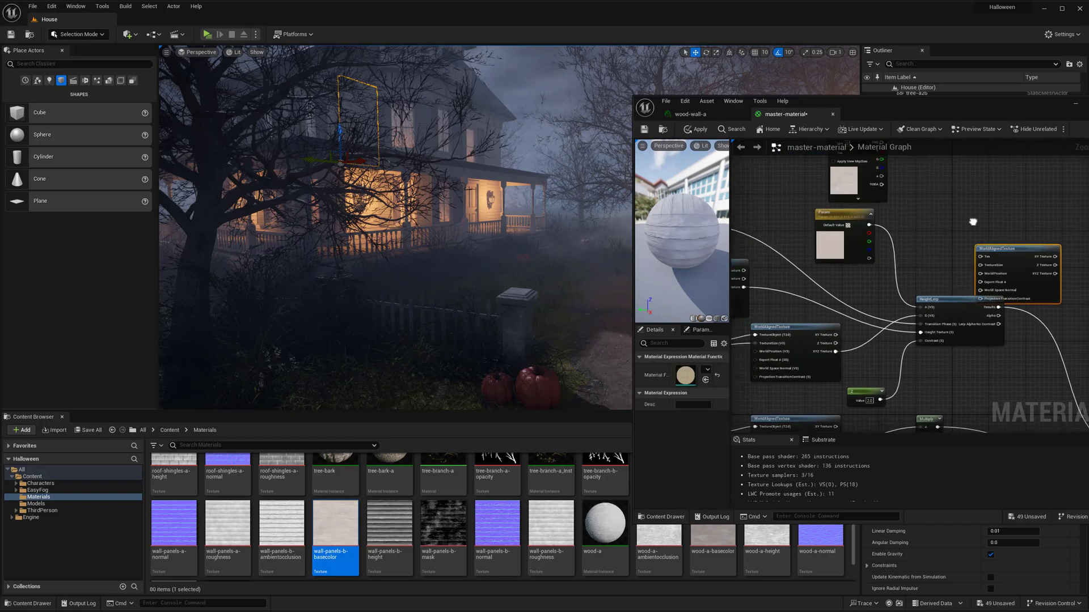
drag(1001, 249, 939, 194)
right_drag(939, 195, 936, 224)
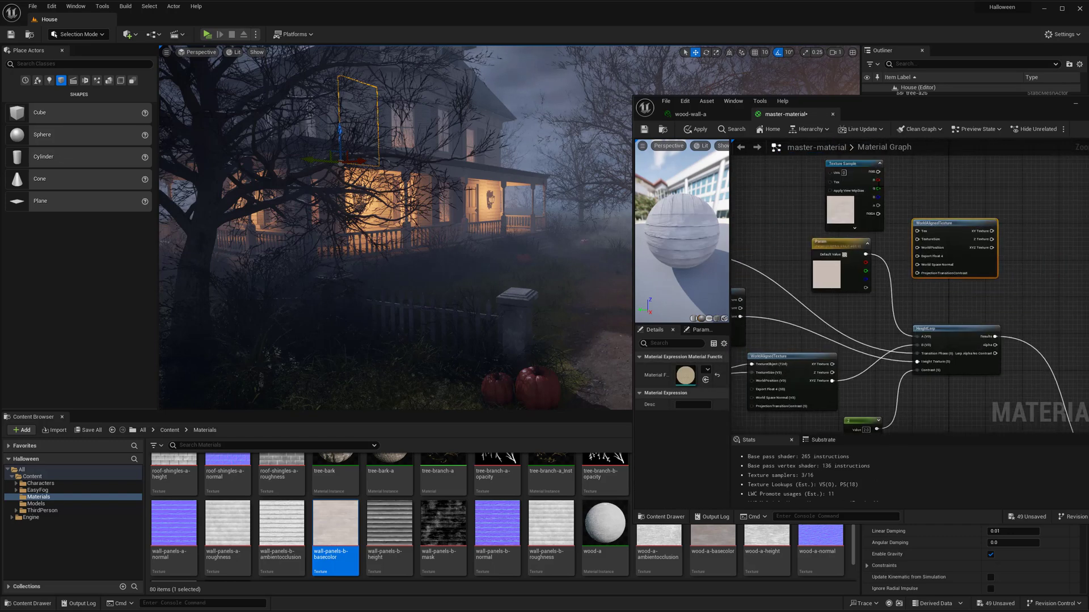
- Convert the base color sample to a Texture Object and wire it through the new WorldAlignedTexture's XYZ output into HeightLerp's A input
right_click(857, 175)
click(882, 199)
drag(861, 173, 1007, 292)
scroll(1007, 292, down, 1)
right_drag(1007, 291, 913, 238)
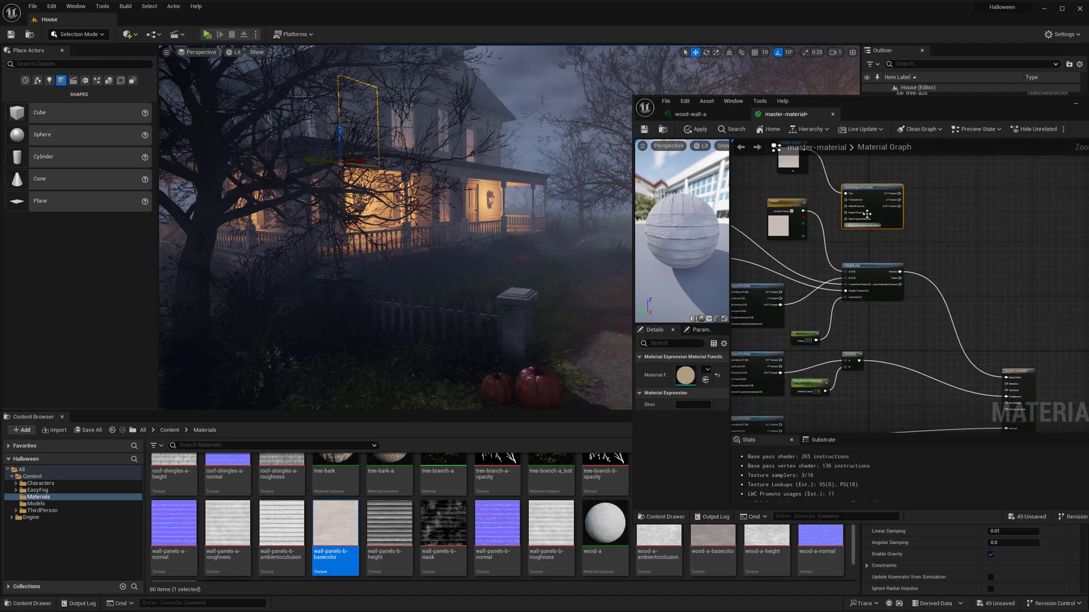
drag(899, 206, 846, 271)
- Switch the viewport to Unlit, apply the master-material changes and check them on the house walls
right_drag(854, 241, 946, 294)
key(w)
right_drag(408, 187, 232, 55)
click(234, 53)
click(245, 85)
key(w)
right_drag(363, 181, 323, 145)
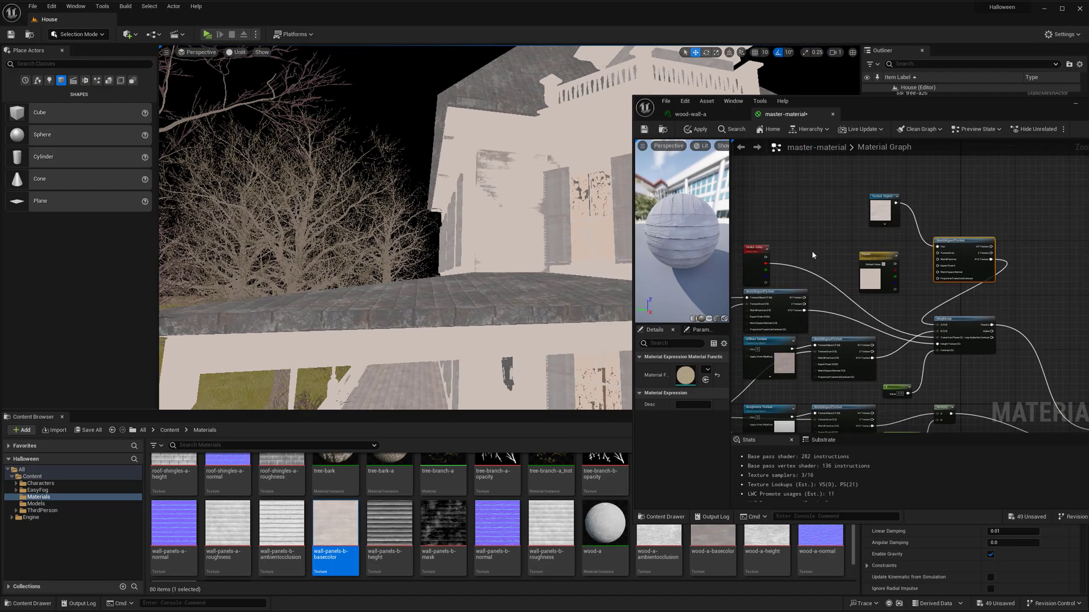
click(696, 130)
right_drag(518, 239, 506, 273)
key(w)
key(s)
key(e)
- Open the wall-panels-a-mask texture from its Texture Object node to inspect it, and close it again
right_drag(810, 261, 968, 178)
click(787, 259)
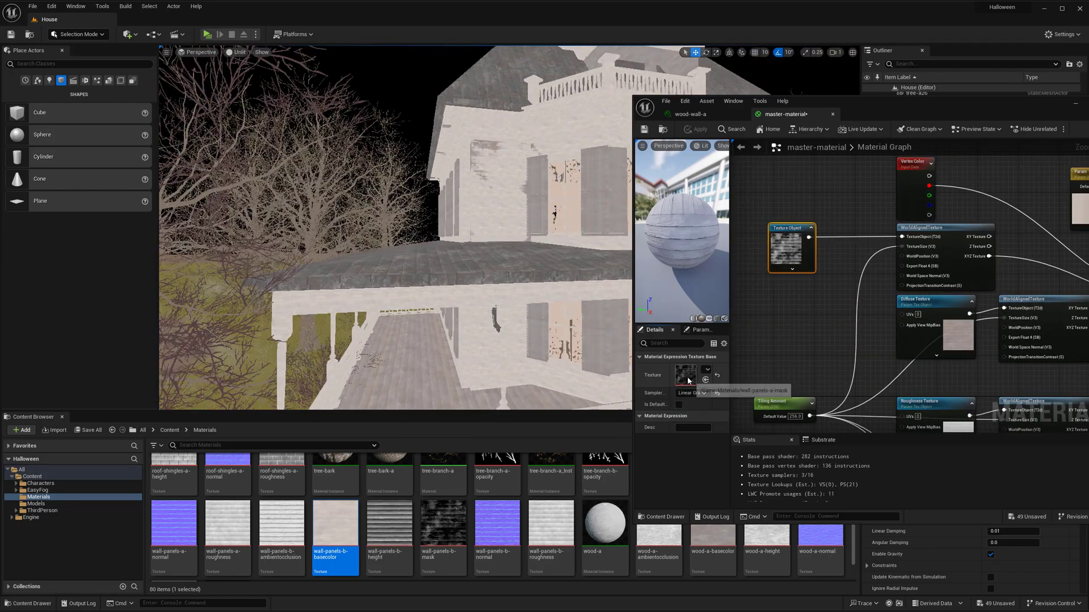
double_click(687, 378)
drag(829, 105, 743, 102)
click(840, 114)
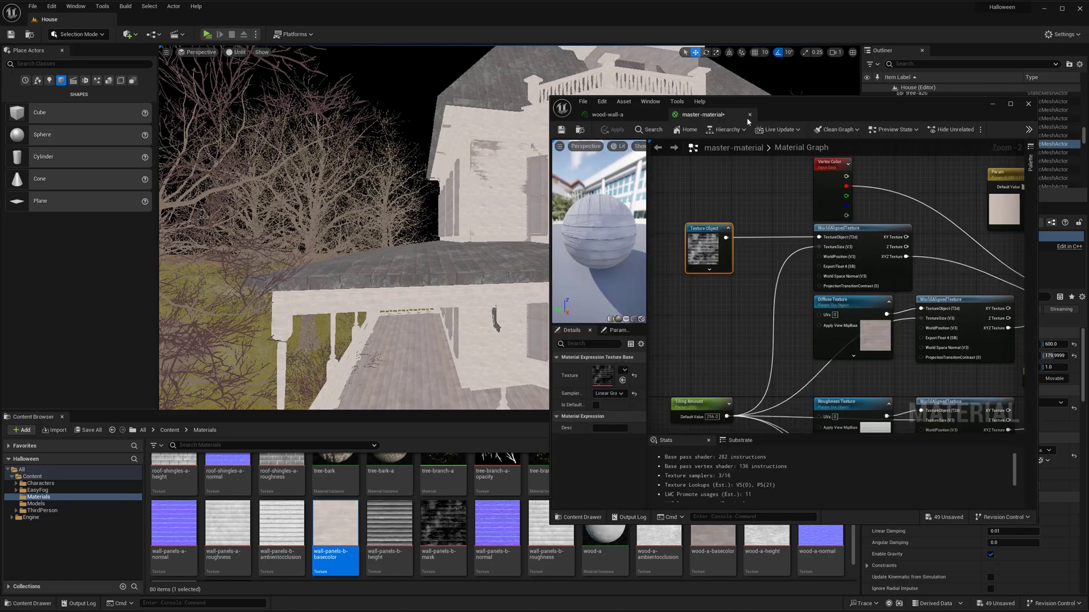
- Close the master-material and wood-wall-a editors and return the viewport to Lit
right_drag(977, 200, 780, 214)
scroll(780, 214, down, 2)
click(749, 115)
click(660, 115)
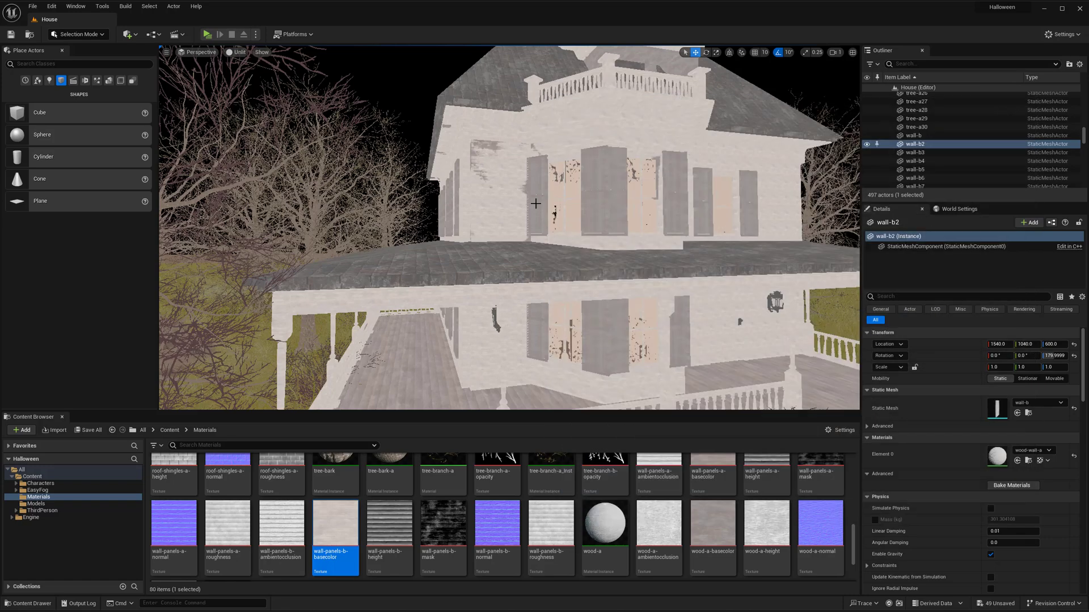
click(235, 51)
click(253, 64)
- Add the remaining ground-floor and upper-floor wall pieces of the front facade to the selection
shift+click(555, 309)
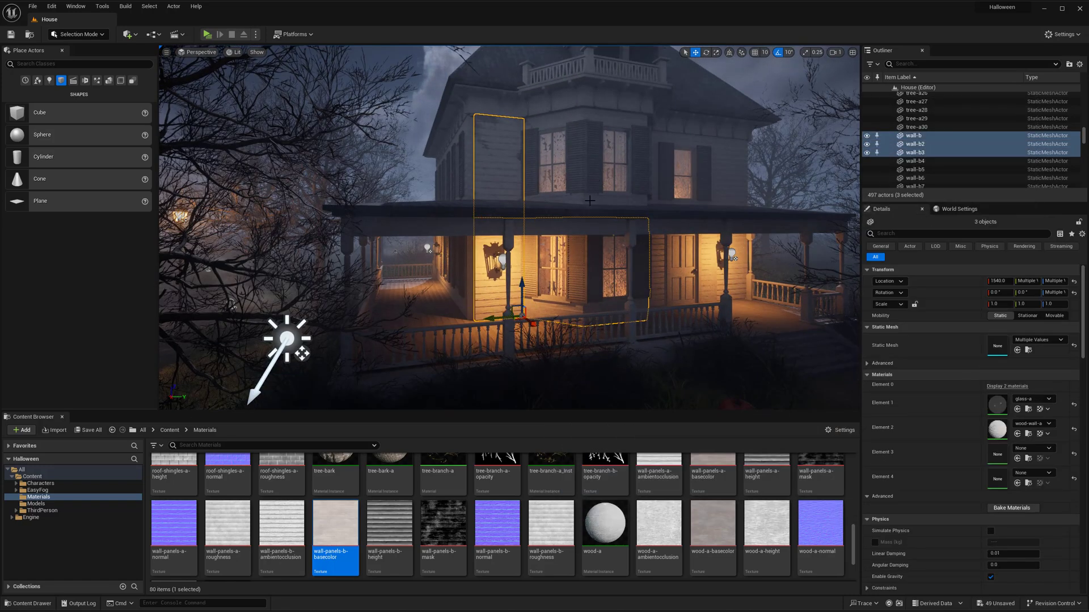
shift+click(590, 200)
shift+click(661, 190)
shift+click(729, 187)
shift+click(703, 272)
shift+click(734, 280)
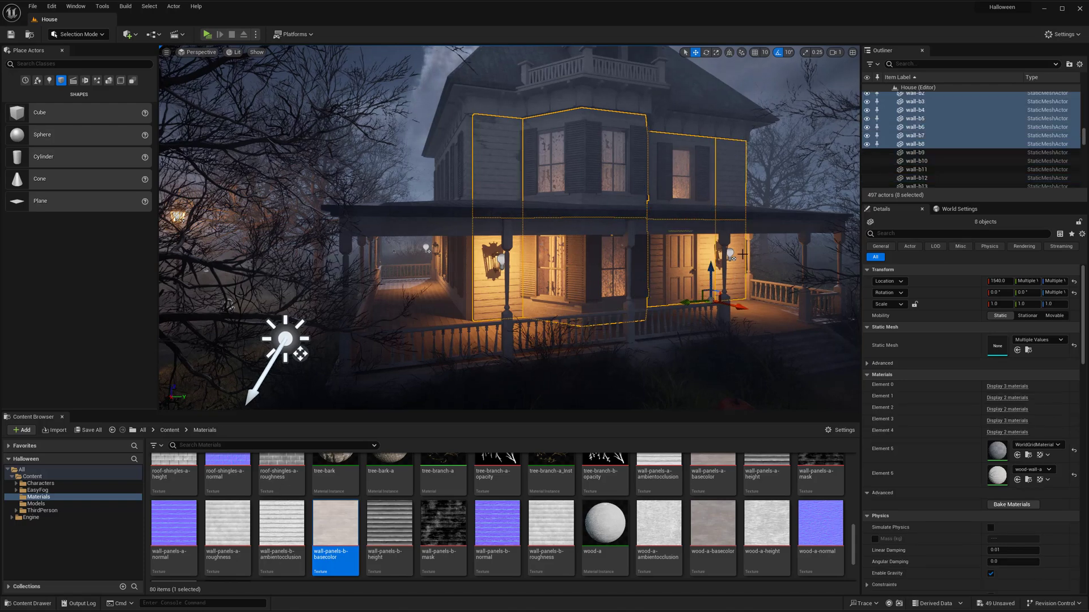
- Add the four wall strips under the roof along the front facade to the selection
right_drag(742, 254, 763, 239)
shift+click(464, 97)
shift+click(530, 91)
shift+click(672, 124)
shift+click(630, 123)
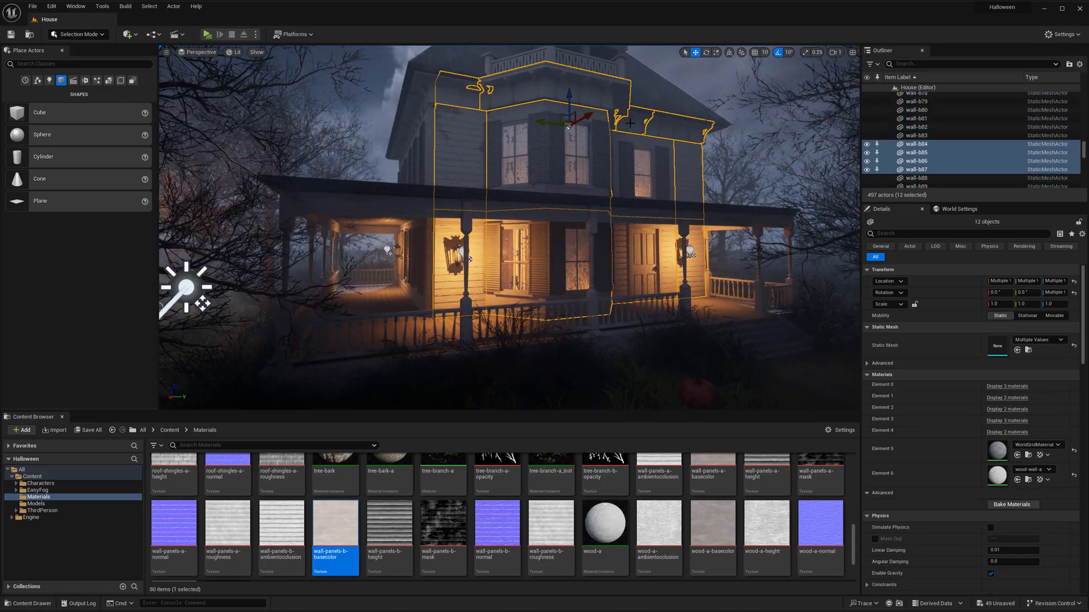
- Extend the selection with the side facade's wall pieces on both floors and the strips under its roof
shift+click(425, 92)
shift+click(418, 131)
shift+click(420, 147)
right_drag(453, 164, 545, 207)
shift+click(539, 168)
shift+click(480, 227)
shift+click(547, 190)
shift+click(490, 136)
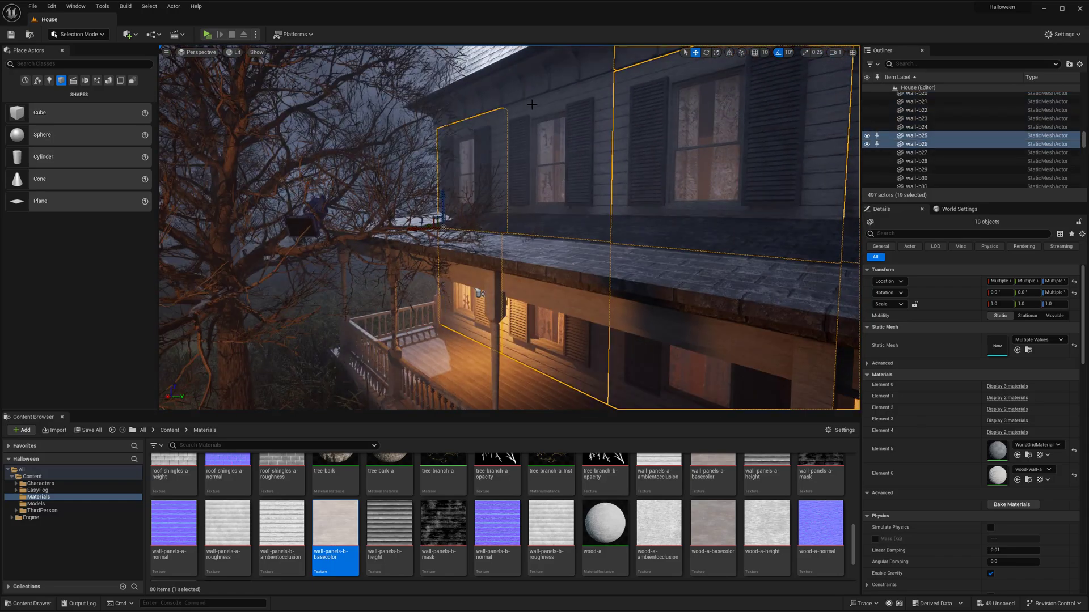
shift+click(532, 104)
shift+click(525, 85)
shift+click(492, 97)
- Switch to Mesh Paint mode for the selected walls and limit color painting to the Red channel
mouse_move(492, 97)
right_down()
mouse_move(496, 111)
mouse_move(396, 94)
right_up()
key(g)
click(80, 34)
click(82, 74)
click(35, 88)
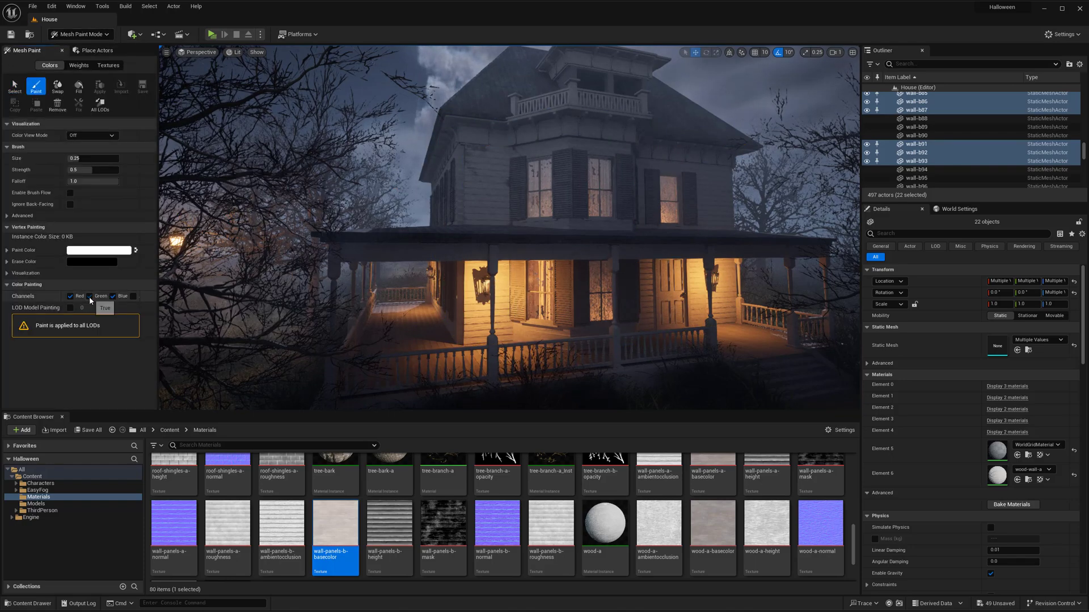
- Set the paint brush size to 0.218 and strength to 0.18 and paint wear onto the front facade's upper-floor walls
scroll(502, 215, up, 5)
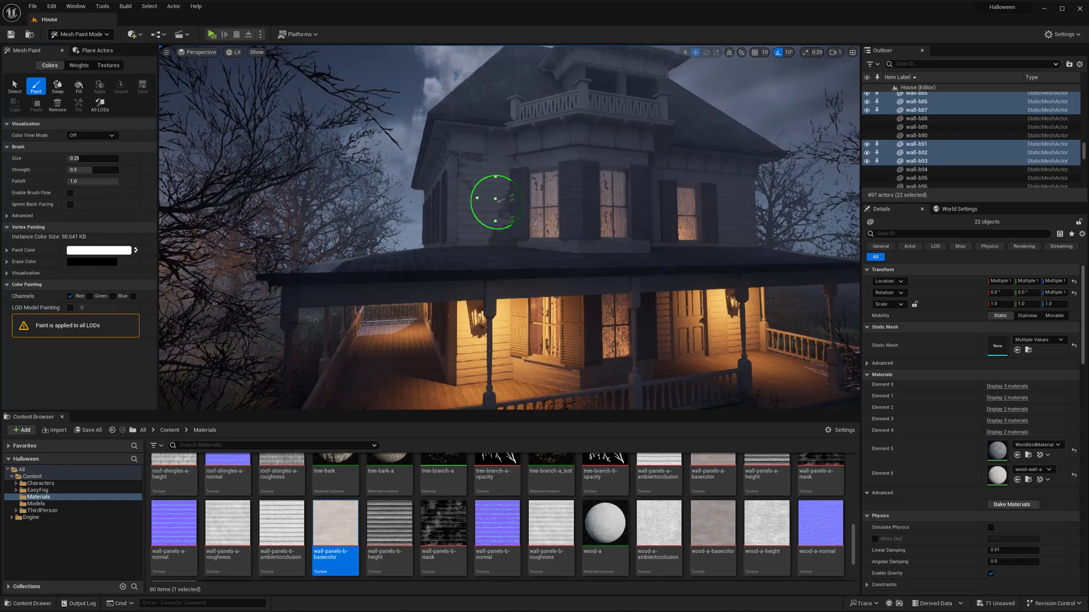
drag(491, 221, 484, 205)
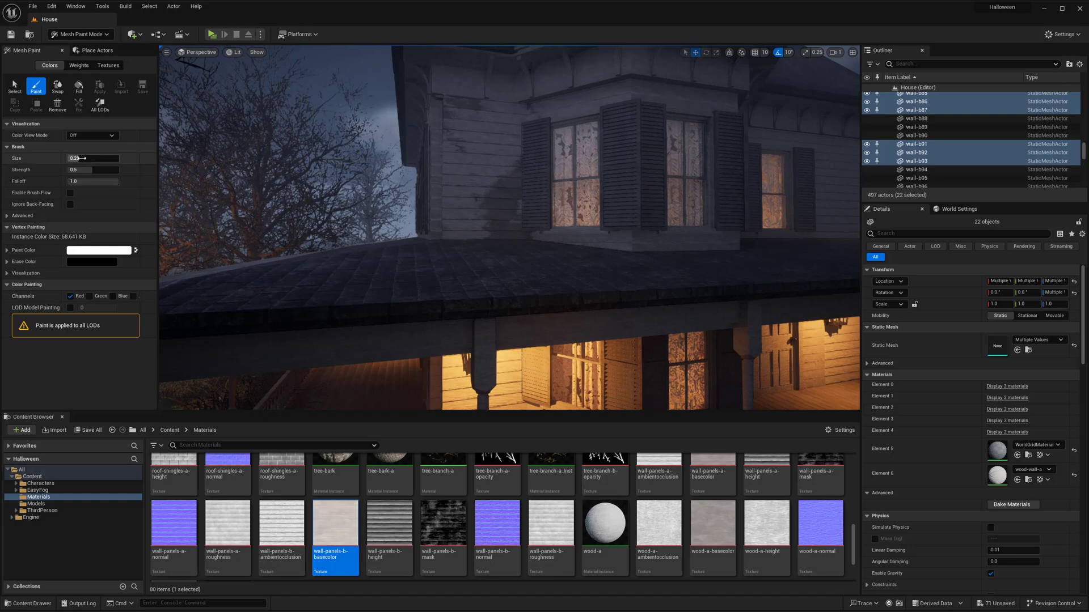
drag(85, 158, 76, 170)
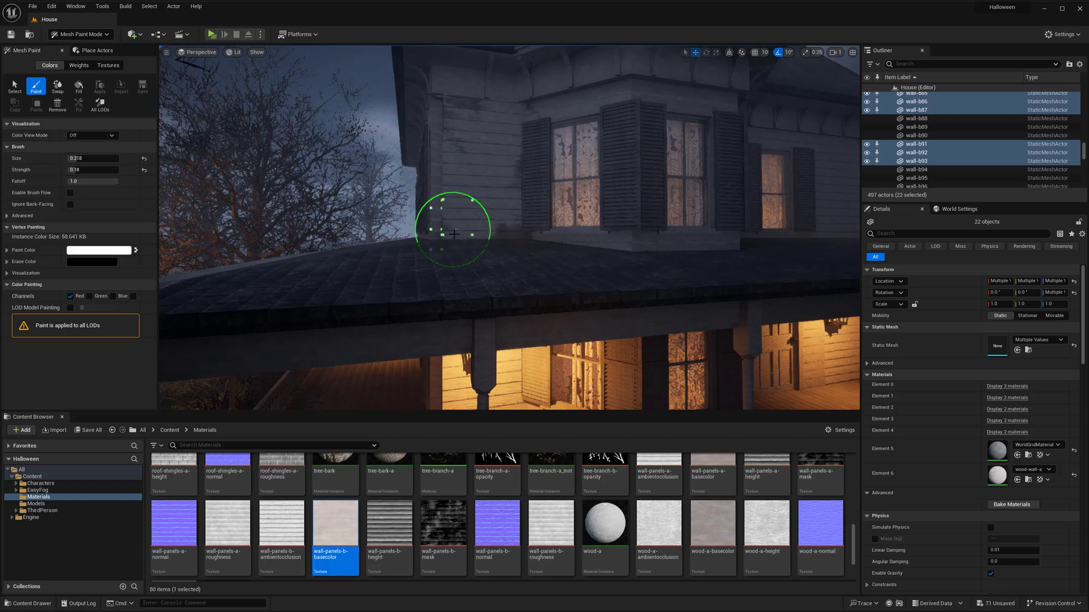
scroll(493, 130, down, 8)
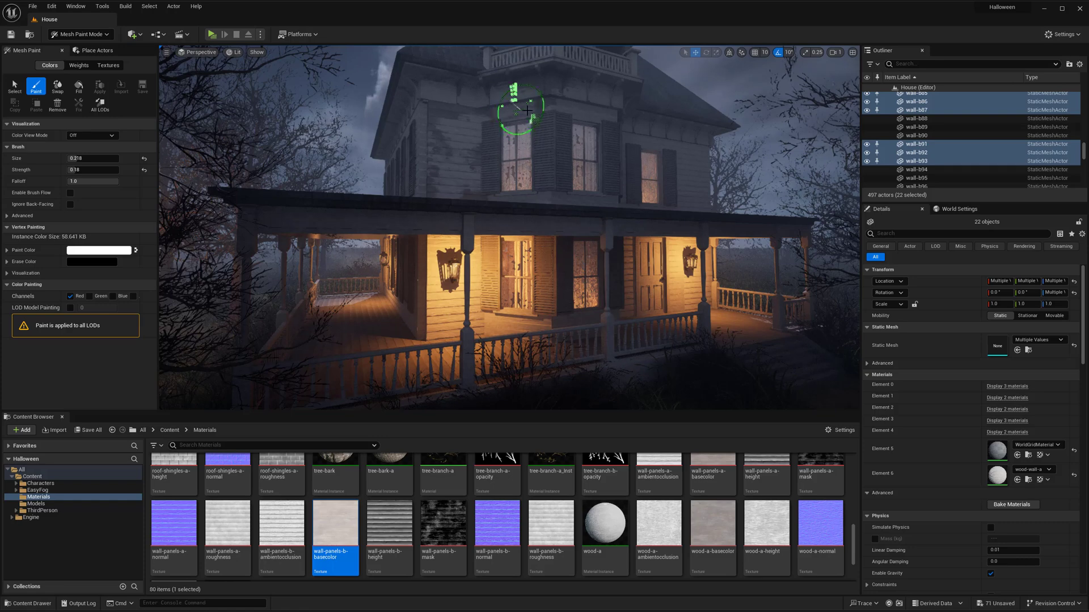
- Paint wear onto the ground-floor walls along the front porch, around the windows and the entrance door
right_drag(489, 322, 465, 315)
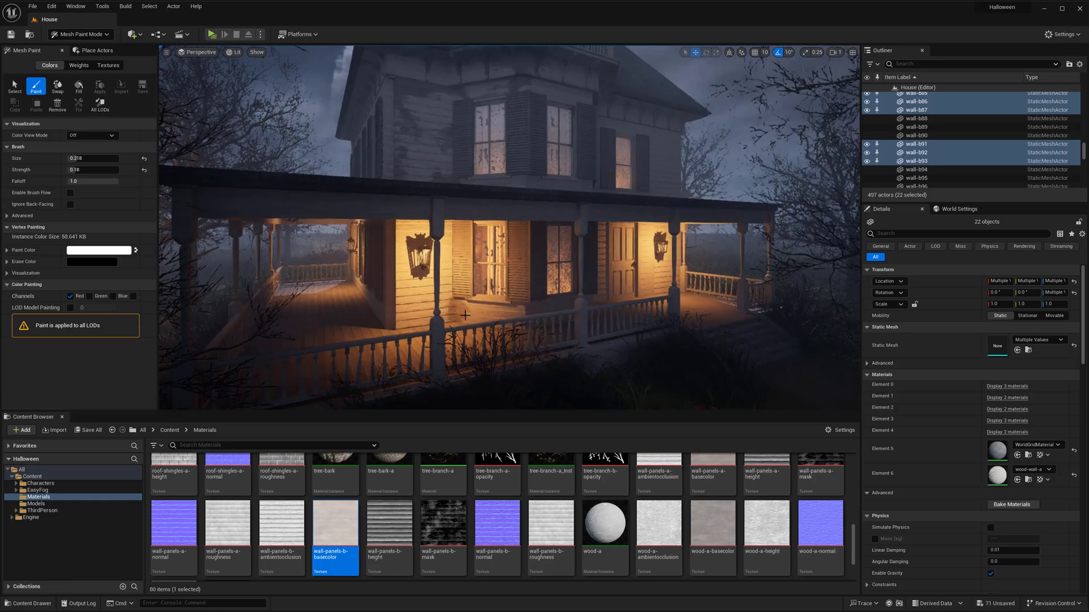
right_drag(453, 249, 444, 187)
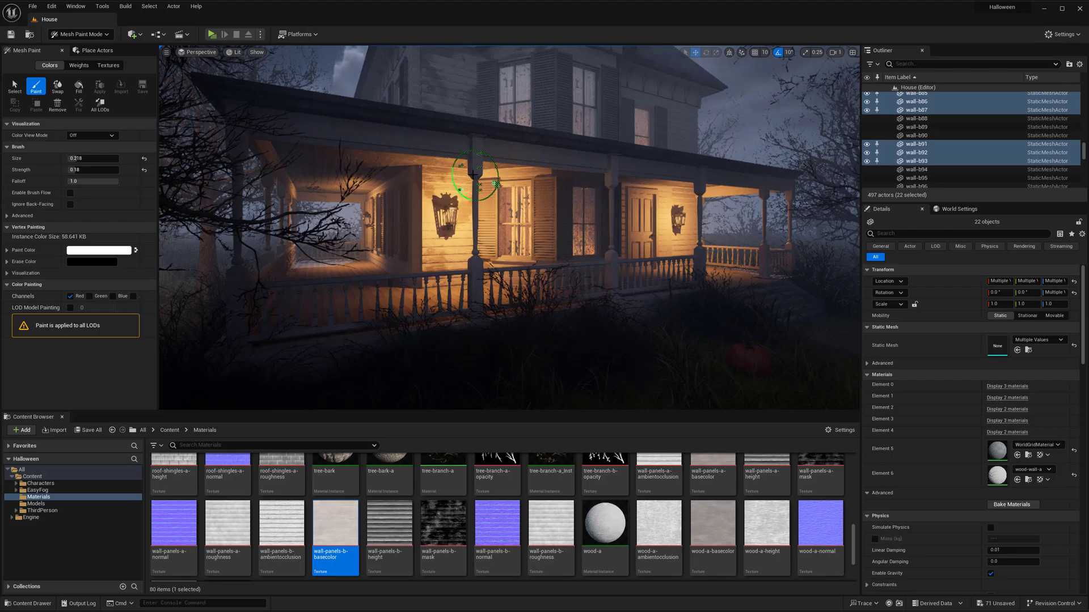
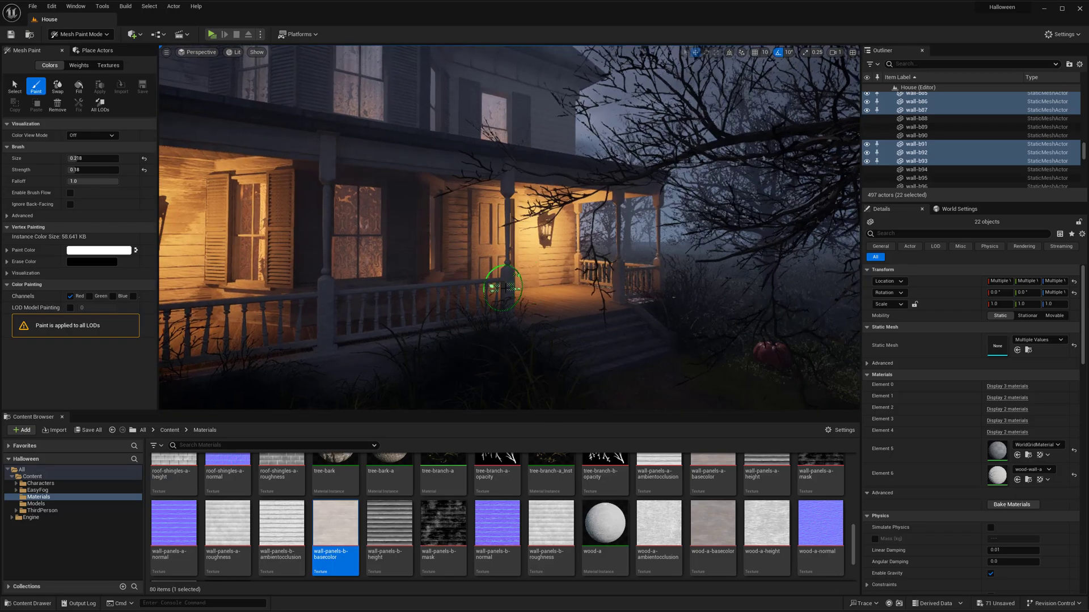
right_drag(538, 238, 553, 238)
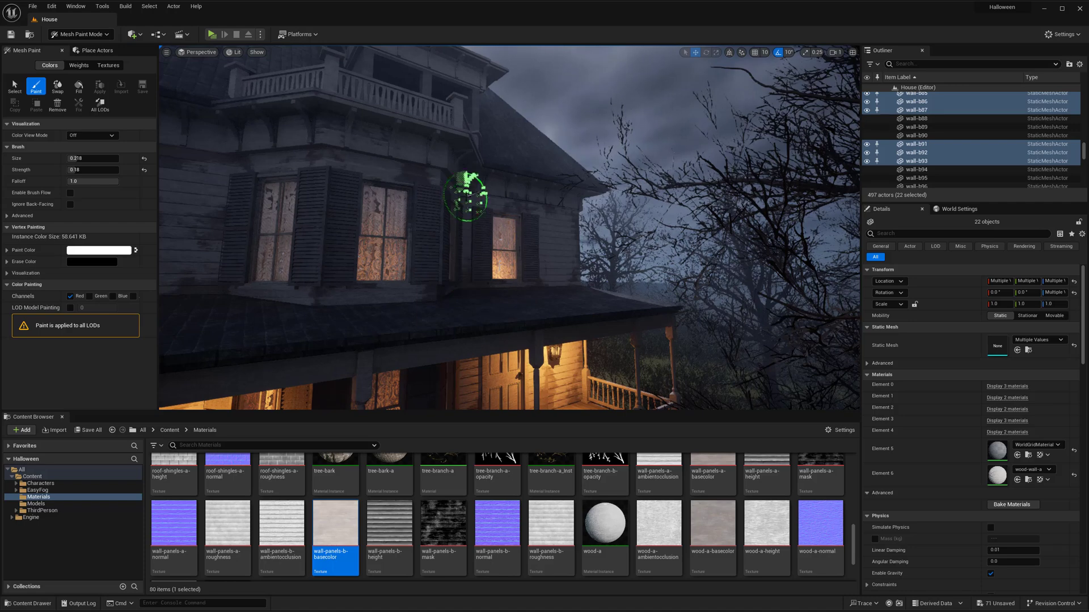
- Paint wear onto the upper-floor walls beside the bay and onto the strips under the roof
mouse_move(470, 189)
right_down()
mouse_move(350, 161)
mouse_move(294, 235)
right_up()
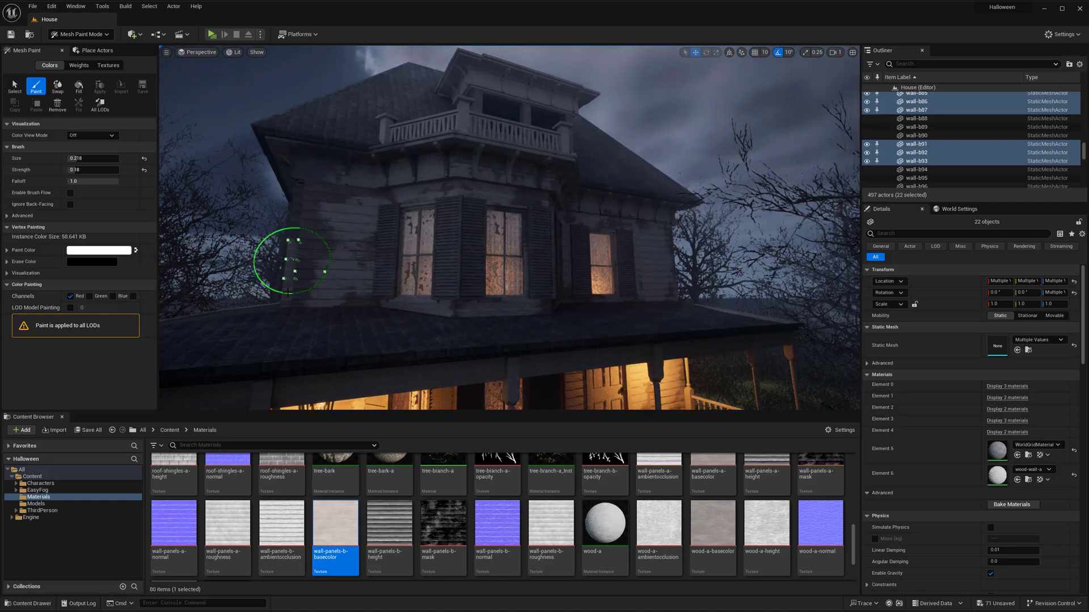
scroll(309, 221, down, 10)
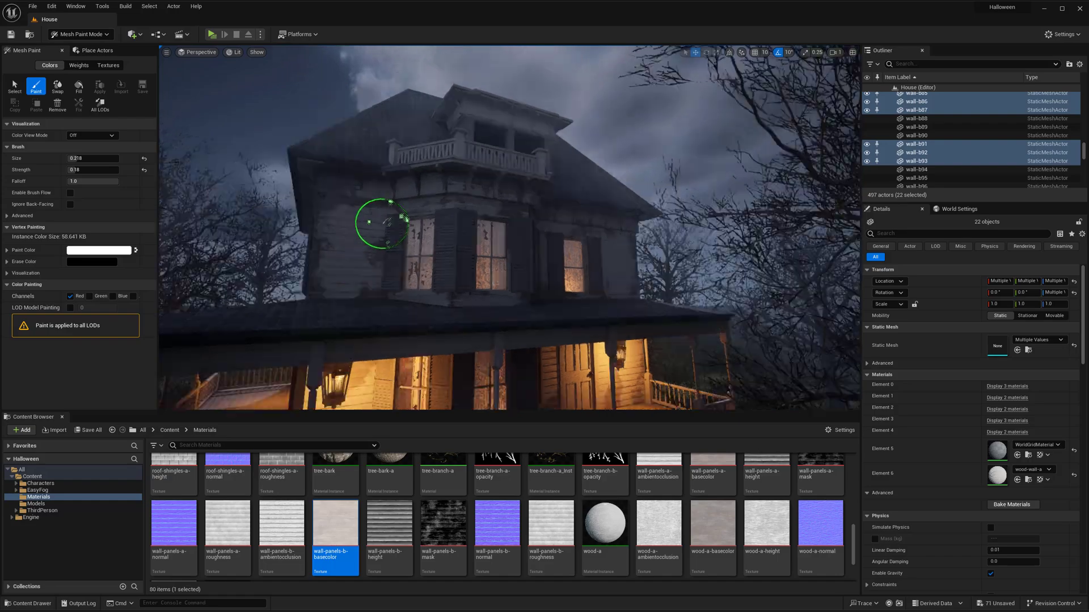
drag(400, 139, 414, 151)
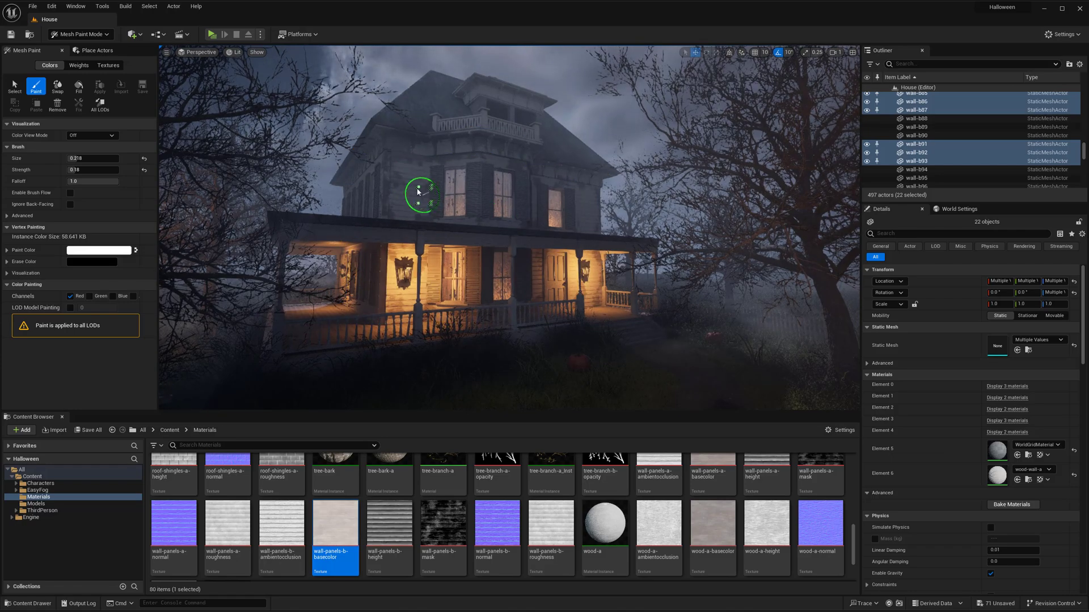
- Examine the painted house walls from close to the porch, from the gate and from the street-lamp side
right_drag(495, 220, 505, 231)
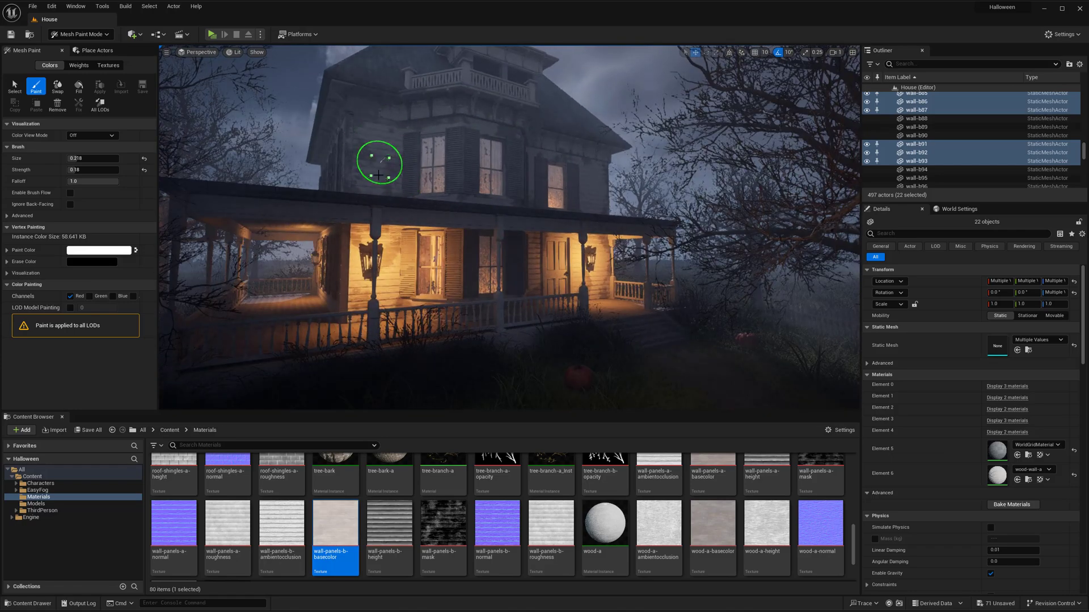
right_drag(455, 282, 458, 281)
key(w)
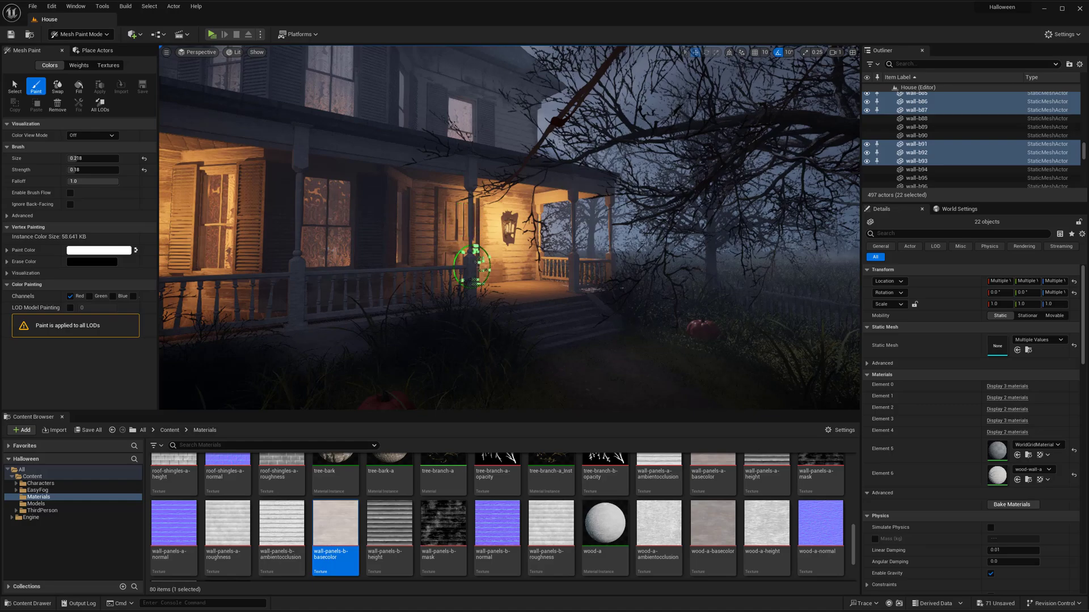
right_drag(472, 266, 467, 265)
key(s)
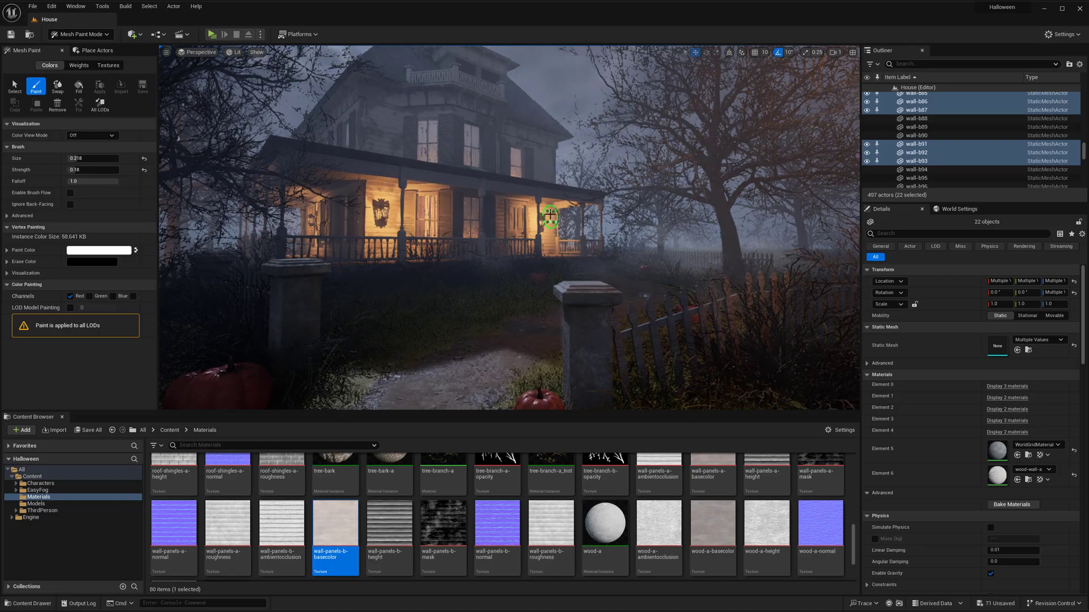
key(s)
mouse_move(529, 238)
right_down()
mouse_move(502, 250)
mouse_move(531, 239)
mouse_move(533, 217)
right_up()
key(w)
key(s)
key(w)
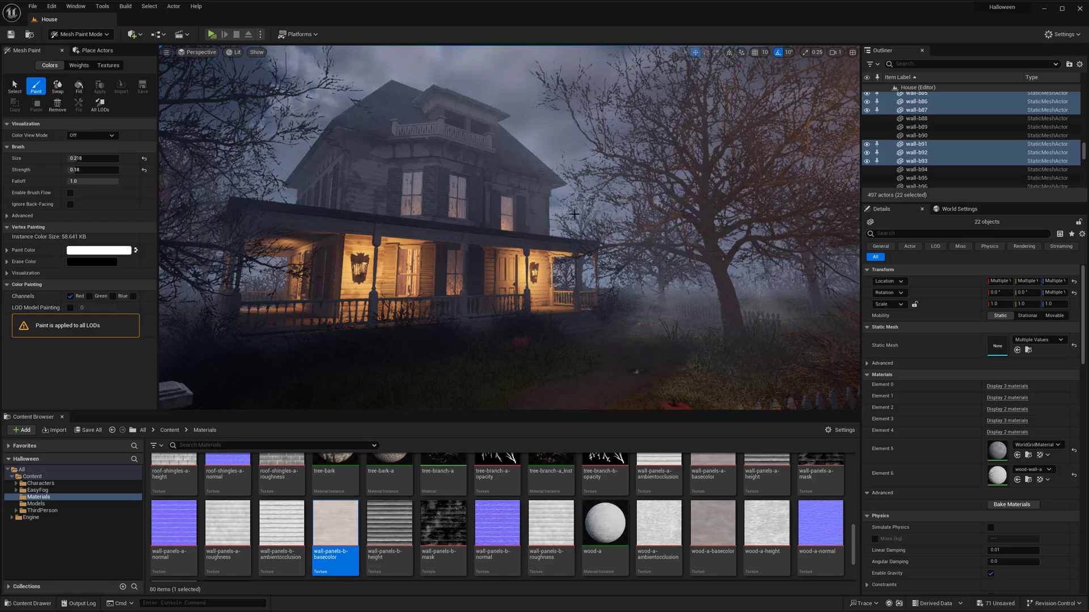
mouse_move(574, 213)
right_down()
mouse_move(474, 282)
mouse_move(546, 308)
mouse_move(488, 237)
right_up()
key(s)
key(w)
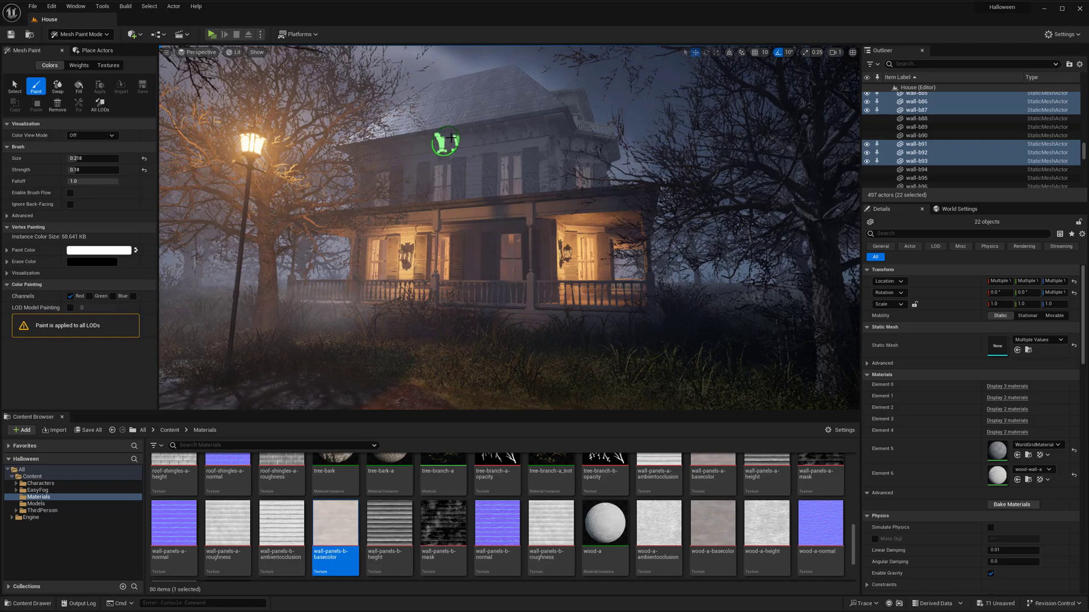
- Set the brush size to 0.33 and paint wear onto the side facade's ground-floor walls behind the porch railing
key(w)
mouse_move(448, 146)
right_down()
mouse_move(443, 191)
mouse_move(518, 171)
right_up()
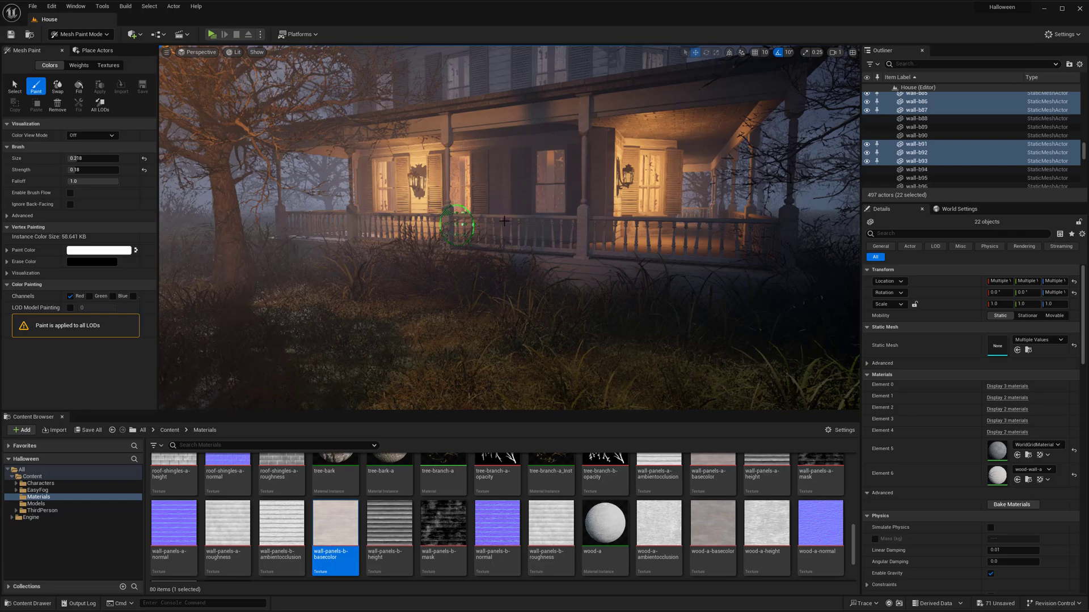
mouse_move(553, 206)
right_down()
mouse_move(447, 238)
mouse_move(591, 237)
mouse_move(583, 258)
mouse_move(548, 271)
right_up()
key(w)
key(s)
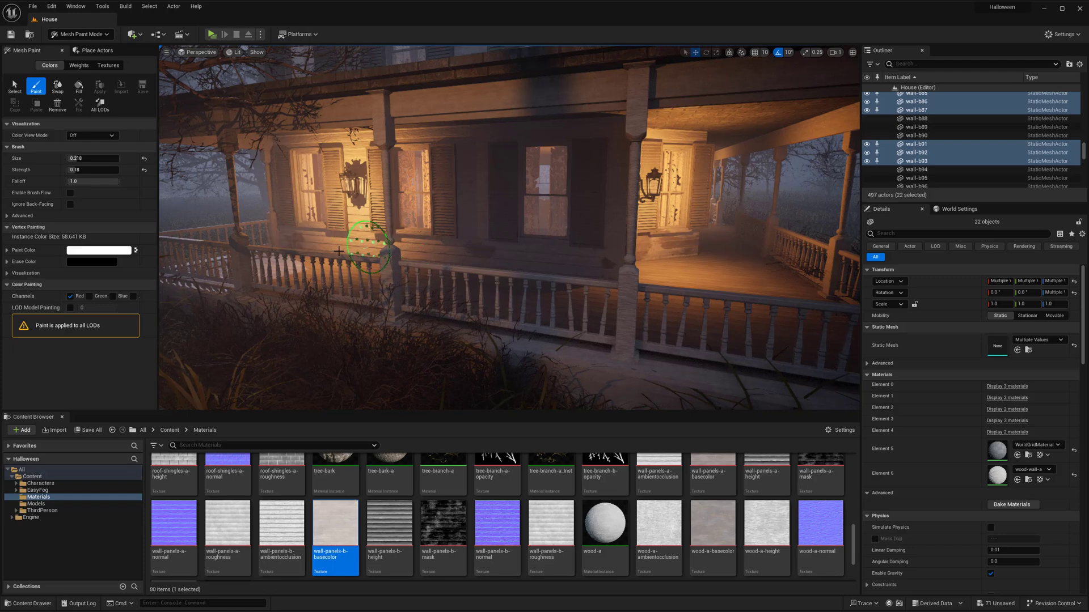
right_drag(355, 198, 336, 188)
key(s)
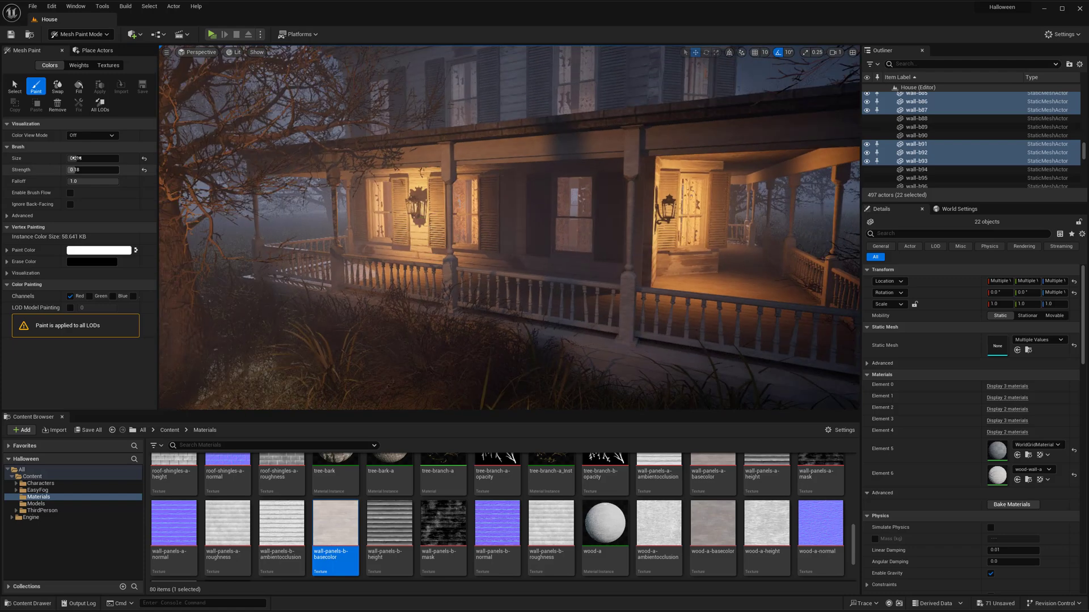
drag(76, 159, 83, 159)
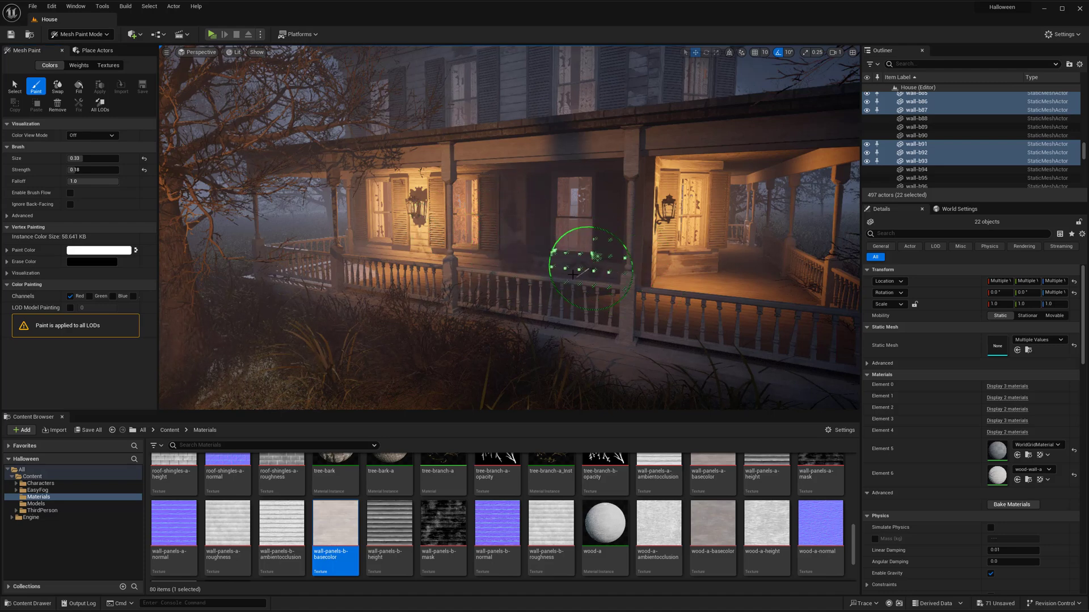
right_drag(530, 198, 592, 126)
key(q)
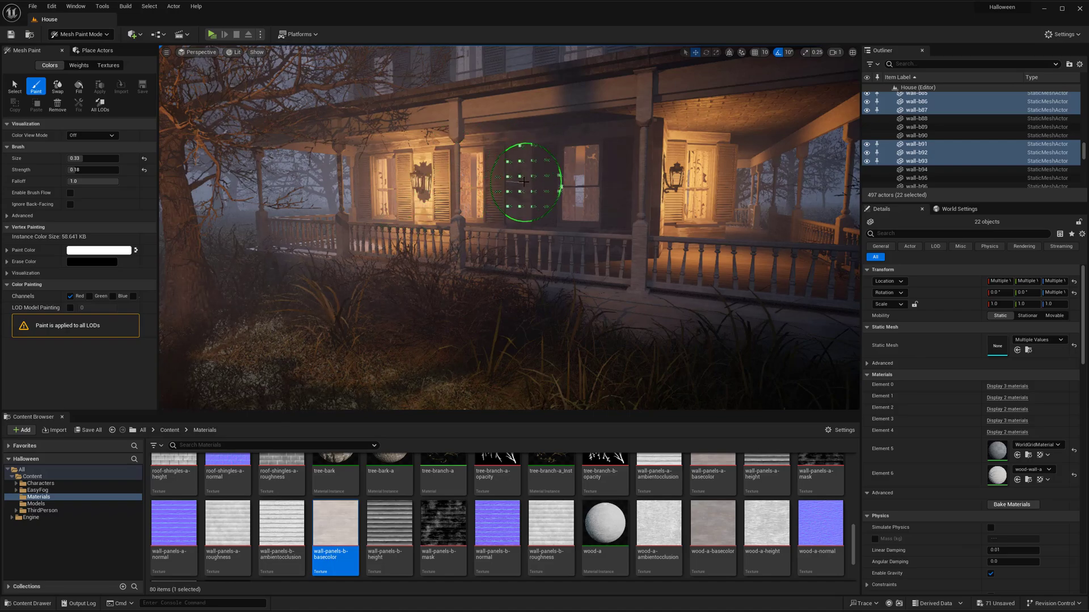
scroll(545, 202, down, 10)
- Switch to Selection mode and select the front porch's base panels together with the adjoining railing, post and trim pieces
mouse_move(537, 199)
right_down()
mouse_move(347, 270)
mouse_move(318, 255)
right_up()
click(81, 35)
click(80, 51)
right_drag(370, 169, 340, 193)
click(363, 306)
mouse_move(601, 232)
right_down()
mouse_move(631, 238)
mouse_move(589, 266)
right_up()
shift+click(630, 239)
shift+click(590, 258)
shift+click(419, 195)
shift+click(511, 178)
right_drag(510, 192, 556, 193)
shift+click(477, 209)
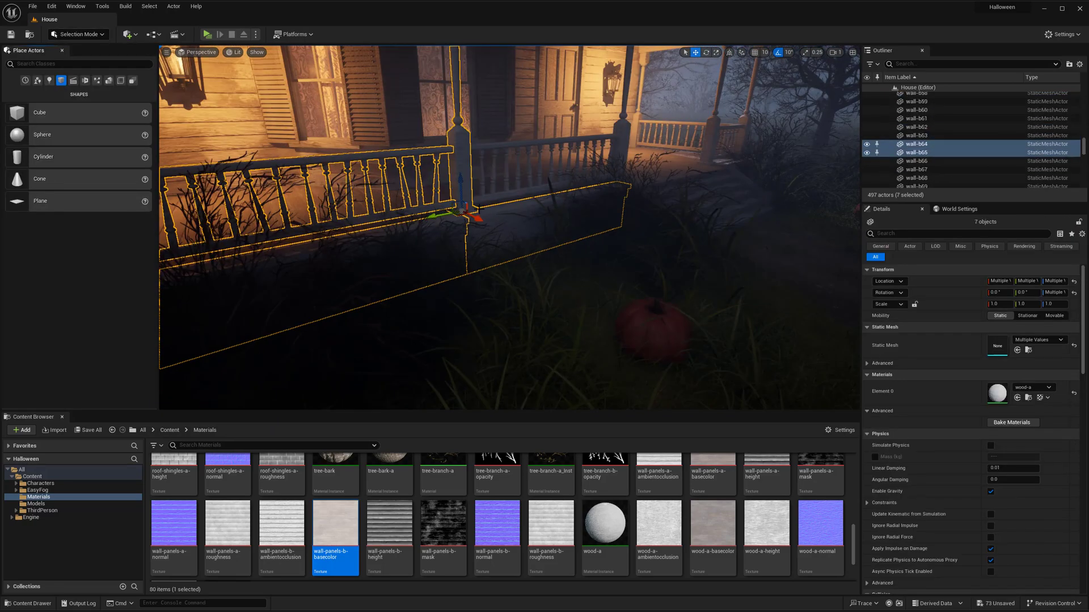
- Add the front porch's railing before the entrance and the posts and railings beyond the steps to the selection
shift+click(487, 146)
shift+click(622, 133)
shift+click(713, 136)
shift+click(729, 132)
shift+click(747, 125)
shift+click(696, 126)
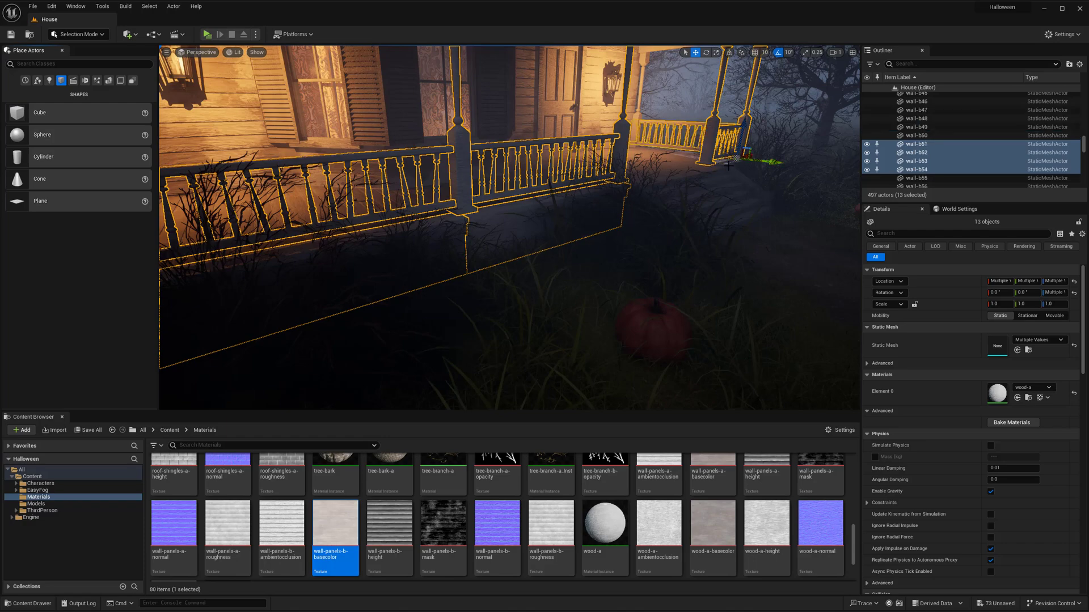
- Extend the selection with the base panels, post and railing at the porch's front corner on the side facade
right_drag(728, 167, 681, 170)
shift+click(607, 230)
shift+click(544, 166)
shift+click(514, 142)
shift+click(477, 205)
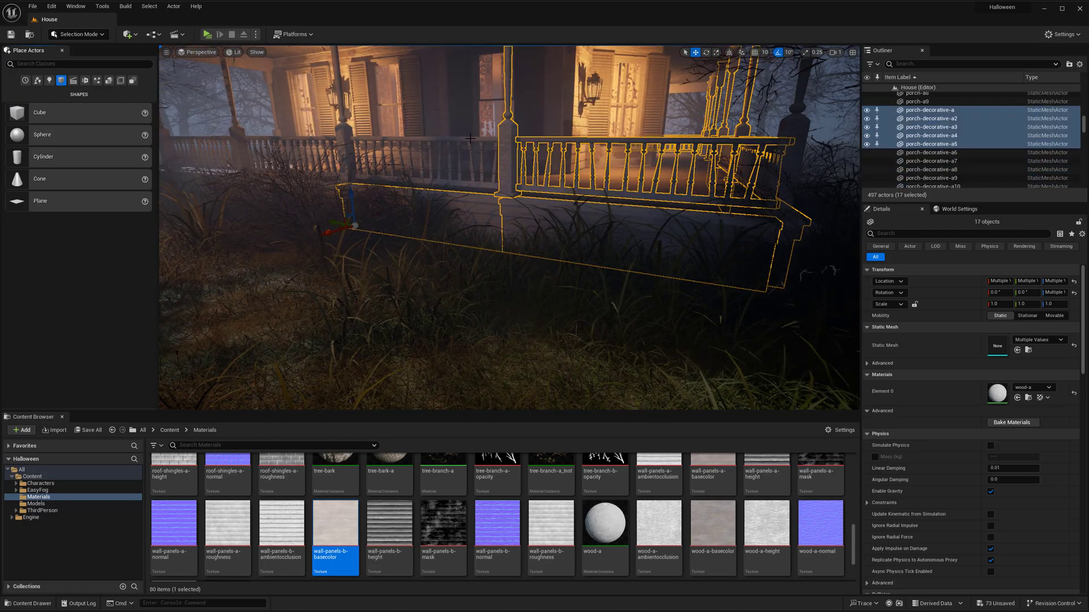
- Add the side porch's middle railings, posts and roof beam to the selection
shift+click(470, 138)
right_drag(470, 138, 434, 91)
shift+click(492, 148)
shift+click(640, 129)
shift+click(423, 170)
shift+click(390, 159)
shift+click(362, 264)
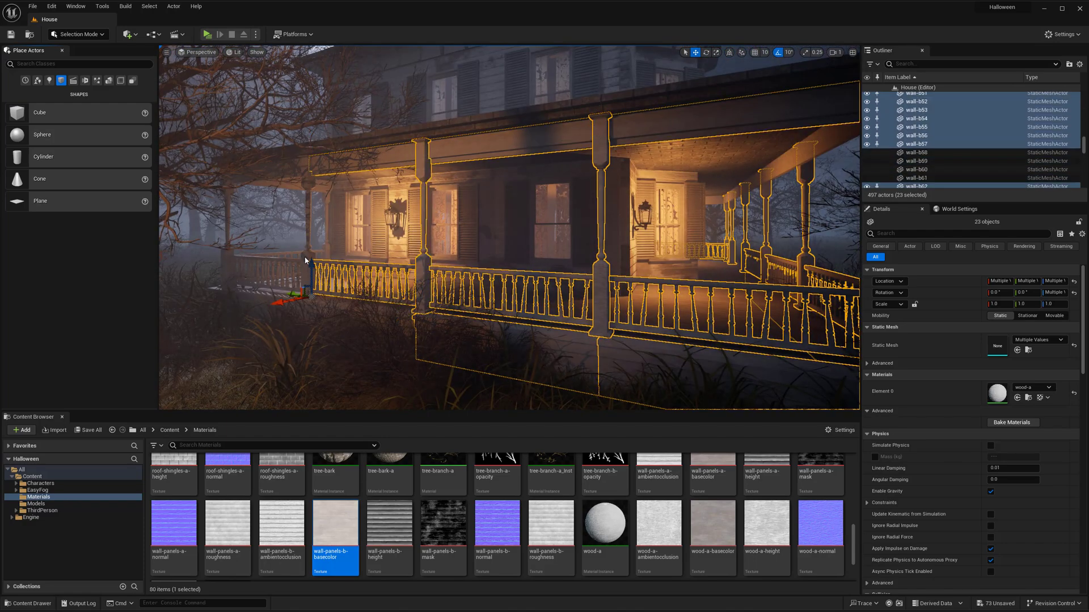
- Add the side porch's far post, base panels and end railing to the selection
shift+click(306, 244)
right_drag(306, 244, 266, 226)
shift+click(481, 346)
shift+click(295, 326)
shift+click(287, 255)
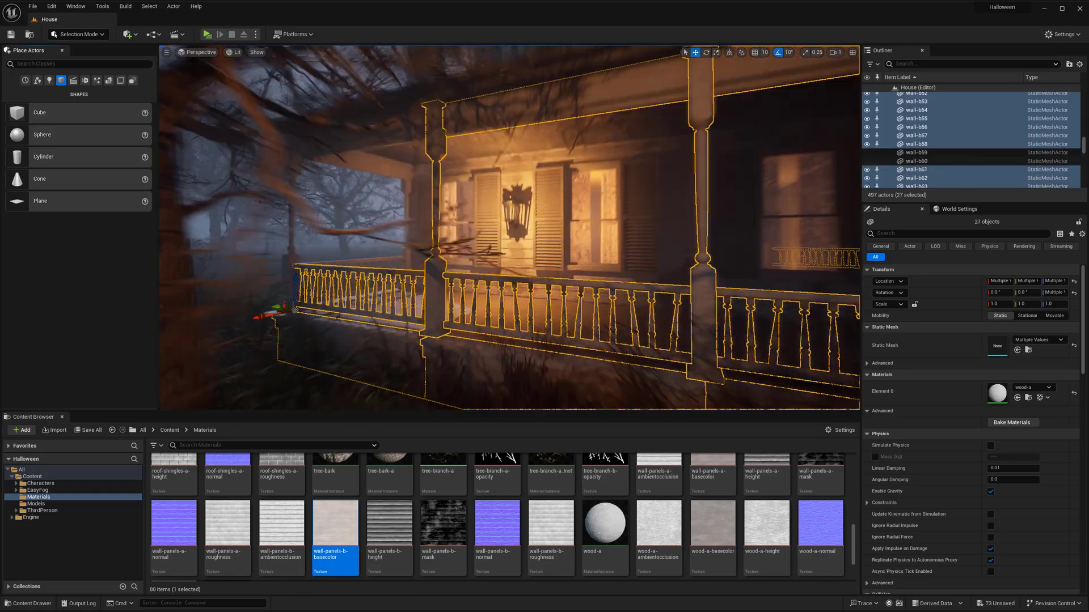
- Add the remaining posts, beams and railings around the porch to the selection
right_drag(340, 227, 323, 216)
shift+click(341, 153)
right_drag(340, 153, 362, 141)
shift+click(287, 227)
right_drag(286, 227, 482, 210)
shift+click(499, 117)
right_drag(499, 117, 431, 142)
shift+click(570, 190)
shift+click(488, 180)
shift+click(344, 158)
right_drag(343, 158, 335, 226)
shift+click(329, 161)
shift+click(329, 286)
- Hide the selection outlines, switch to the Mesh Paint mode's Paint tool and set the brush size to 0.082
key(g)
right_drag(329, 286, 357, 261)
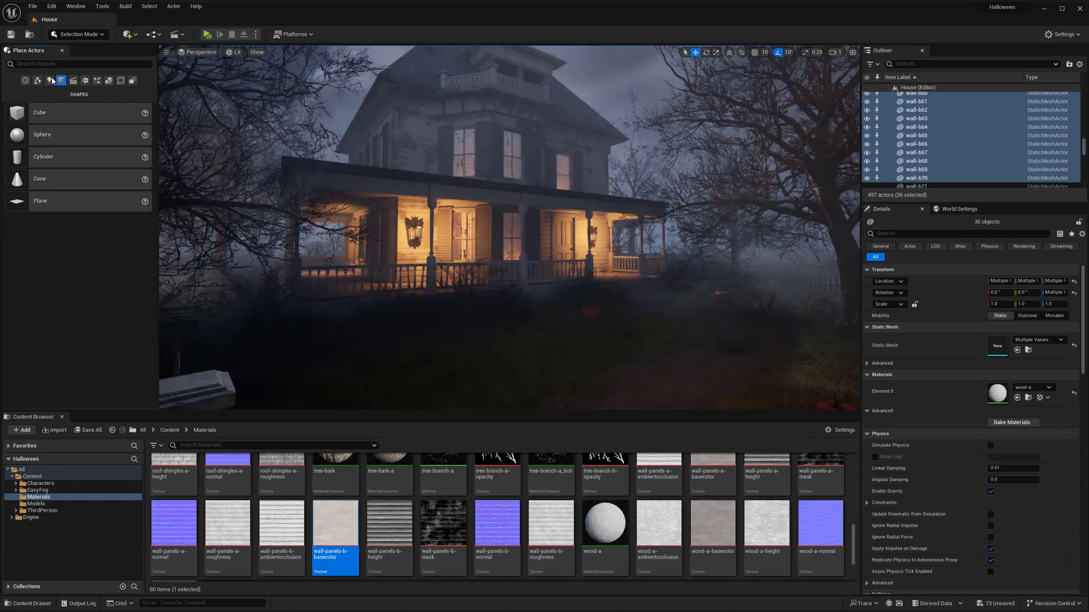
click(80, 34)
click(80, 75)
click(36, 86)
mouse_move(382, 150)
right_down()
mouse_move(369, 145)
mouse_move(416, 147)
right_up()
click(82, 158)
text(0.082)
key(Return)
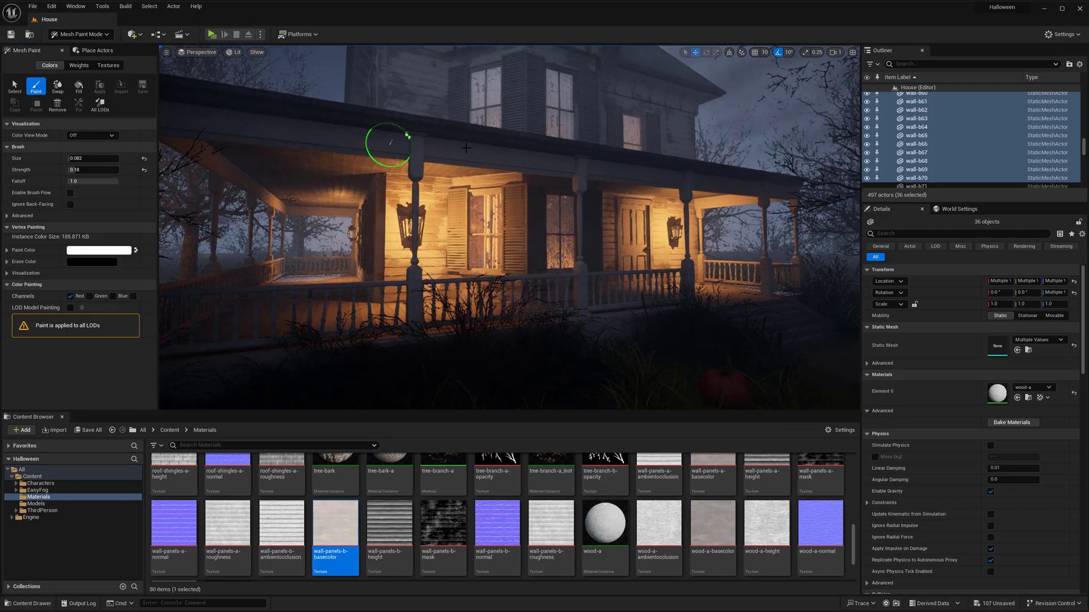
- Set the brush size to 0.13 and paint wear along the porch's roof beams and posts
right_drag(411, 165, 453, 178)
drag(75, 160, 81, 160)
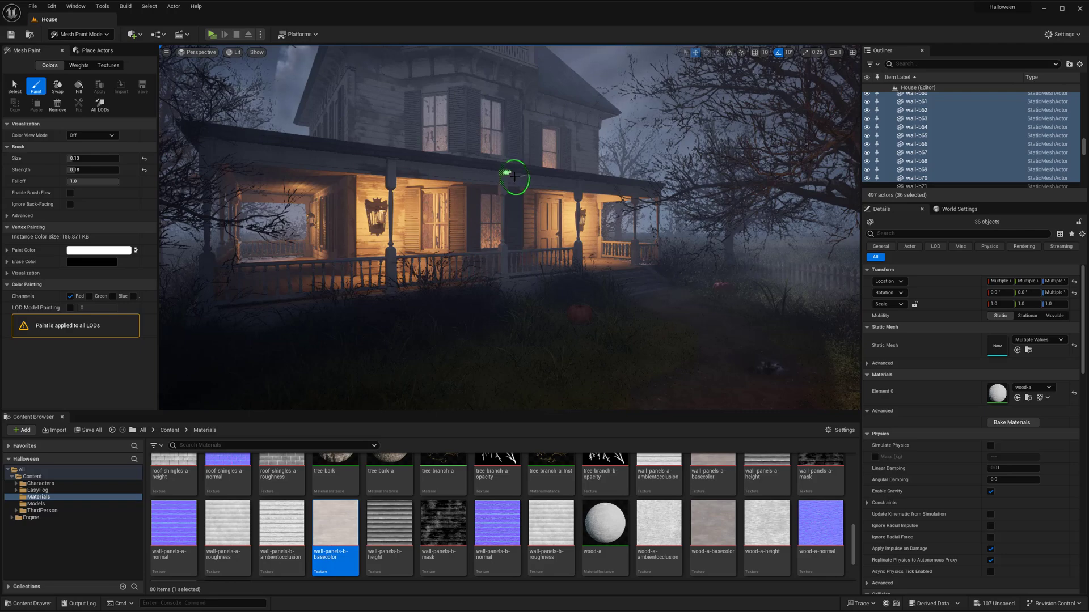
right_drag(513, 173, 393, 168)
- Set the brush strength to 0.244 and paint wear onto the porch's posts, railings and base panels
drag(74, 170, 80, 170)
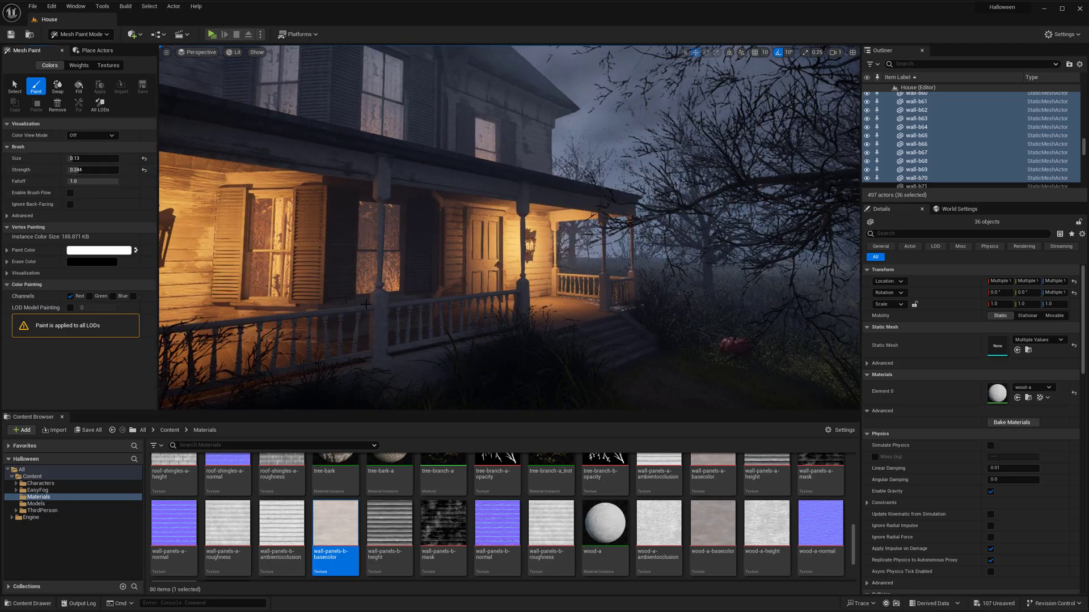
mouse_move(376, 352)
right_down()
mouse_move(341, 338)
mouse_move(432, 323)
mouse_move(389, 310)
mouse_move(416, 284)
mouse_move(414, 306)
right_up()
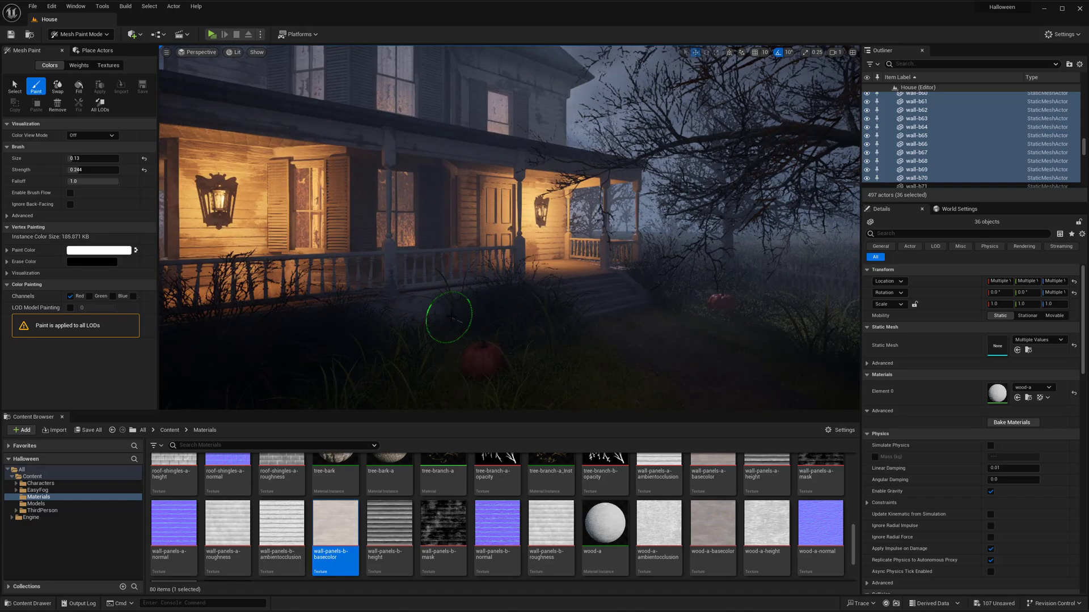
mouse_move(516, 265)
right_down()
mouse_move(530, 255)
mouse_move(445, 252)
mouse_move(581, 248)
mouse_move(527, 262)
mouse_move(512, 108)
mouse_move(555, 97)
right_up()
key(g)
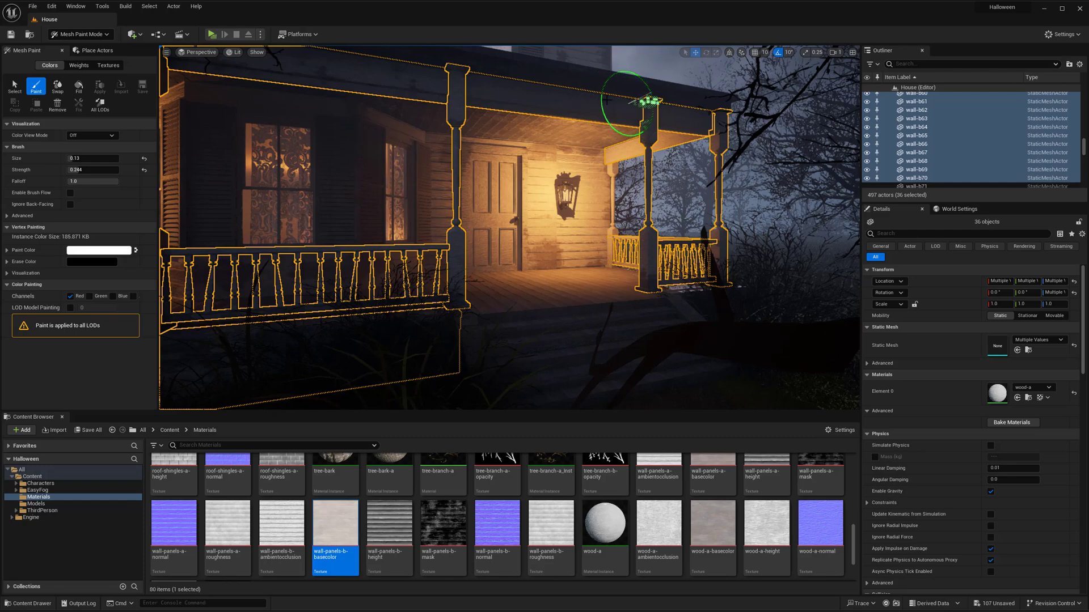
mouse_move(555, 96)
right_down()
mouse_move(513, 164)
mouse_move(454, 124)
right_up()
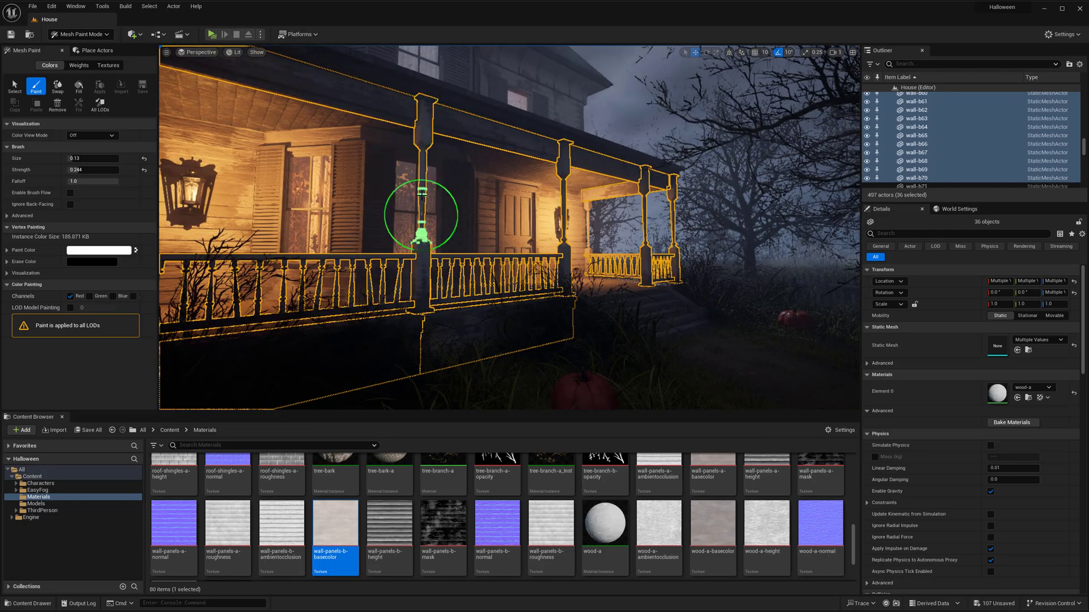
mouse_move(421, 213)
right_down()
mouse_move(391, 218)
mouse_move(480, 196)
mouse_move(421, 227)
mouse_move(437, 262)
mouse_move(422, 258)
mouse_move(496, 219)
right_up()
- Return to Selection mode and select a single piece of the front porch
key(g)
click(80, 35)
click(80, 47)
click(500, 219)
drag(490, 258, 567, 248)
key(ctrl+z)
right_drag(572, 249, 545, 307)
drag(473, 366, 513, 360)
right_drag(513, 360, 530, 338)
key(ctrl+z)
click(1028, 414)
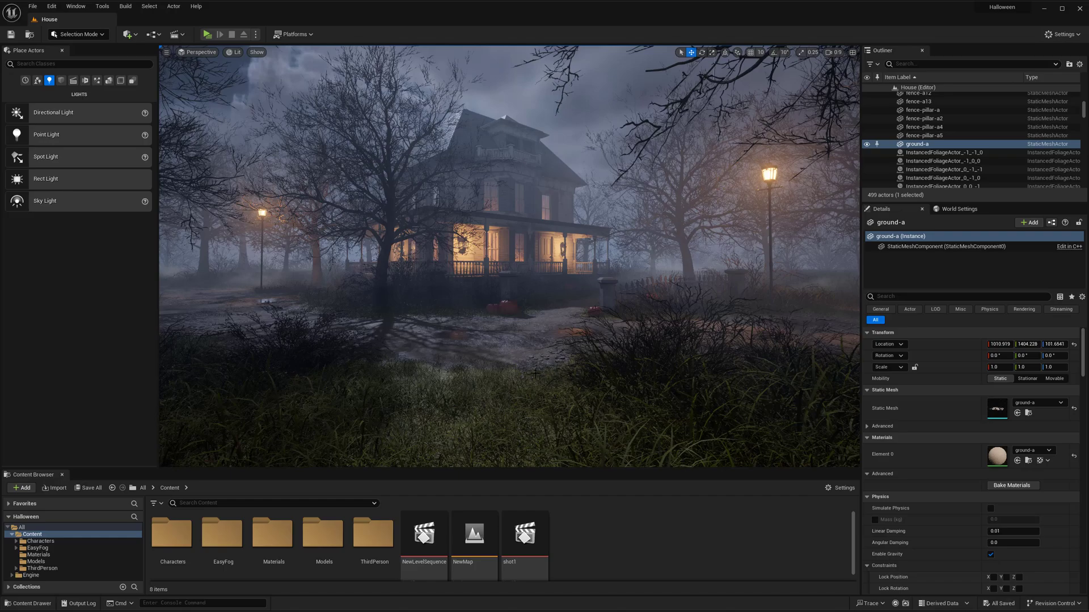
- Examine the whole haunted house scene with its street lamps from the grass in front of the gate
key(w)
right_drag(535, 373, 495, 364)
key(d)
key(a)
key(d)
key(d)
key(a)
key(s)
key(w)
key(w)
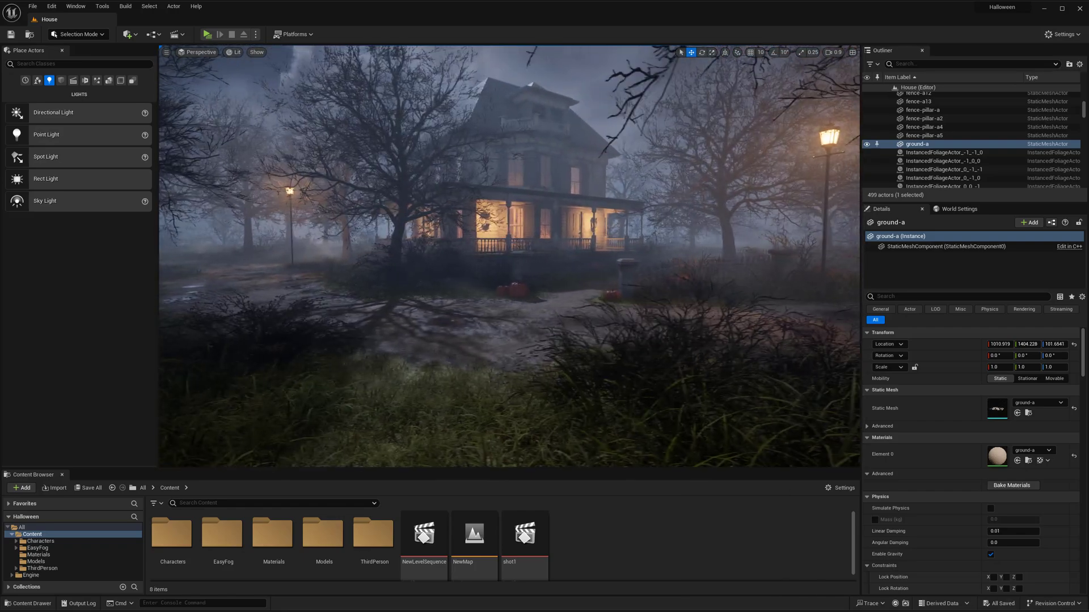
- Play the level from the ground in front of the house and walk the character along the dirt road
right_click(546, 366)
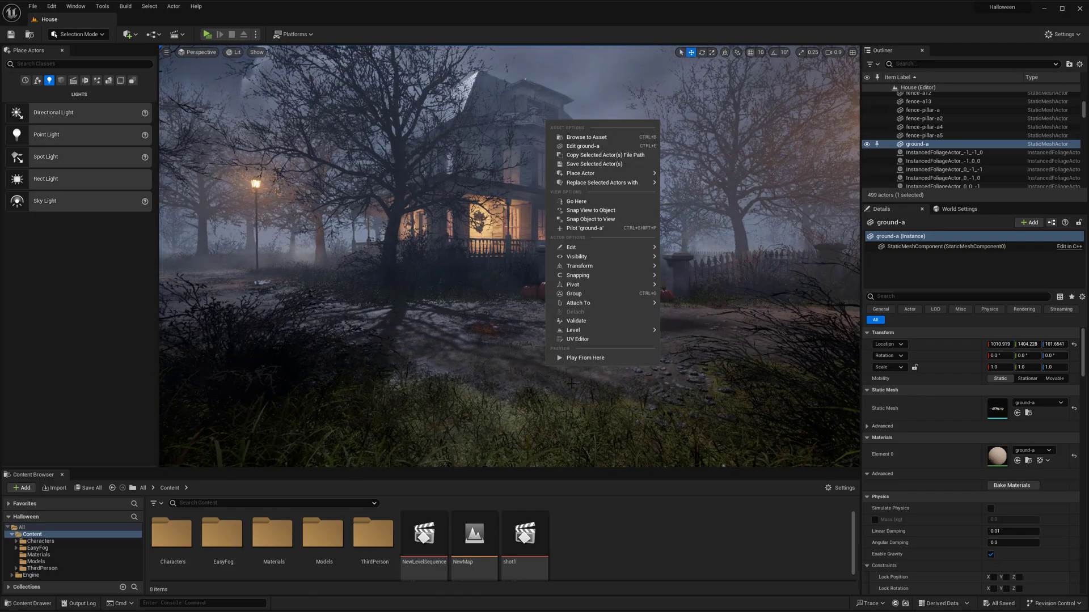
click(584, 356)
click(593, 324)
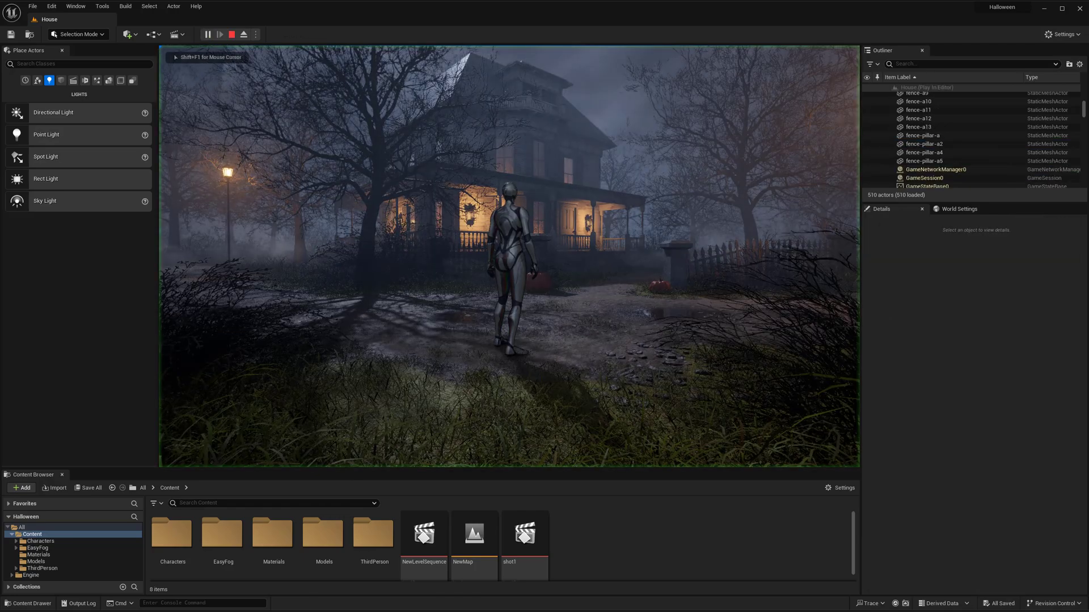
key(w)
key(d)
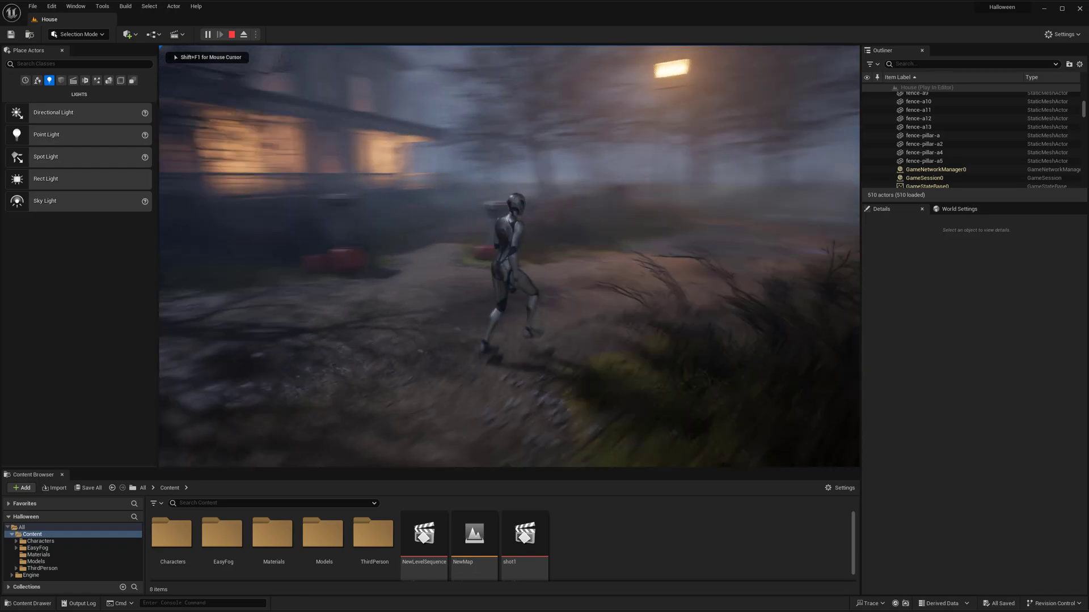
key(d)
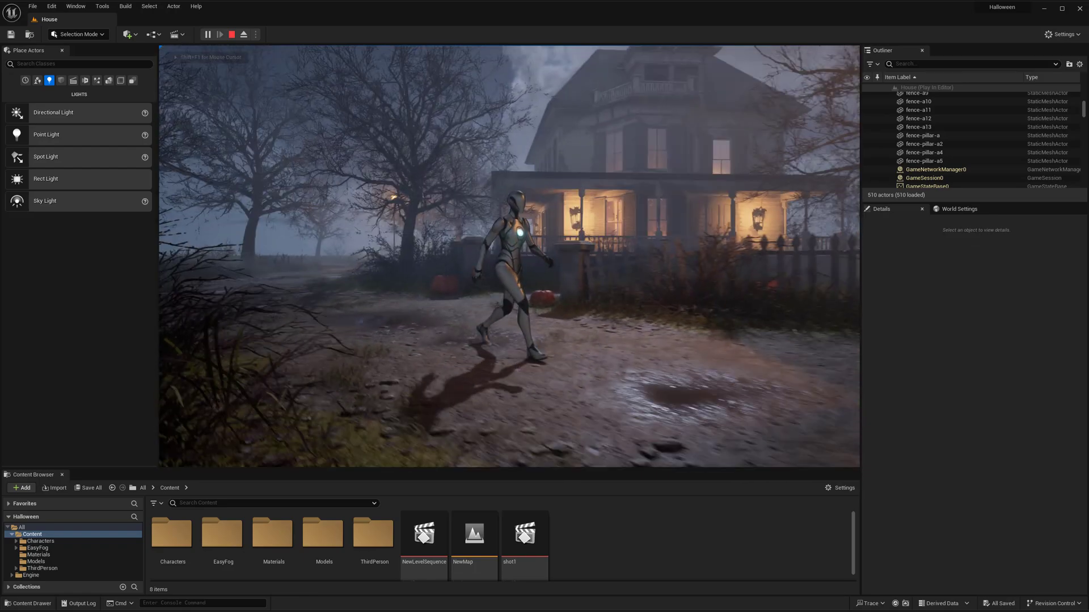
key(d)
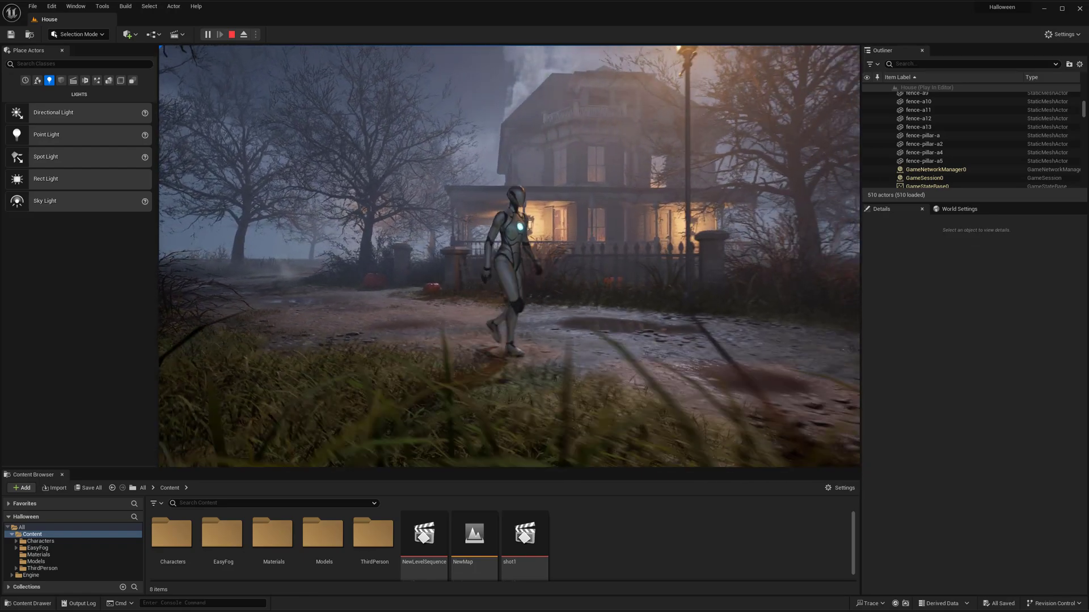
- Walk the character past the street lamp and picket fence toward the gate, and end the play session
key(w)
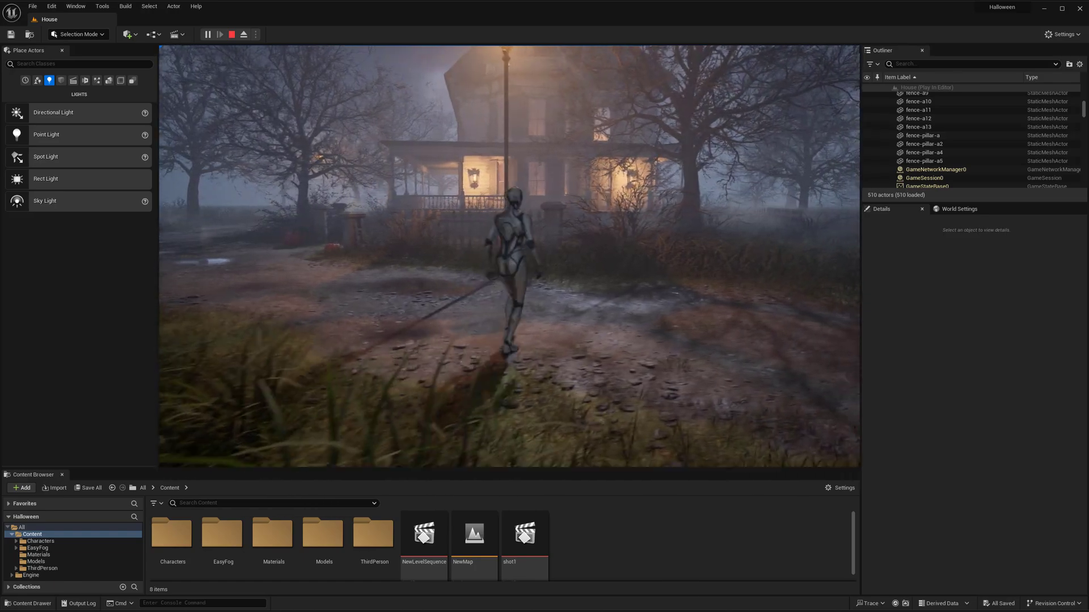
key(a)
key(a)
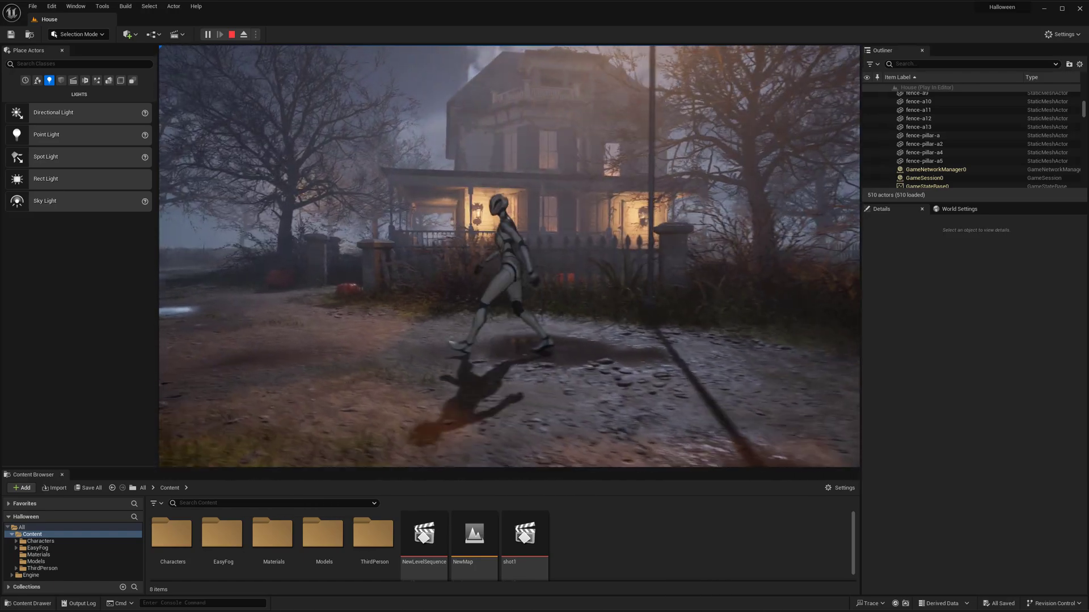
key(w)
key(a)
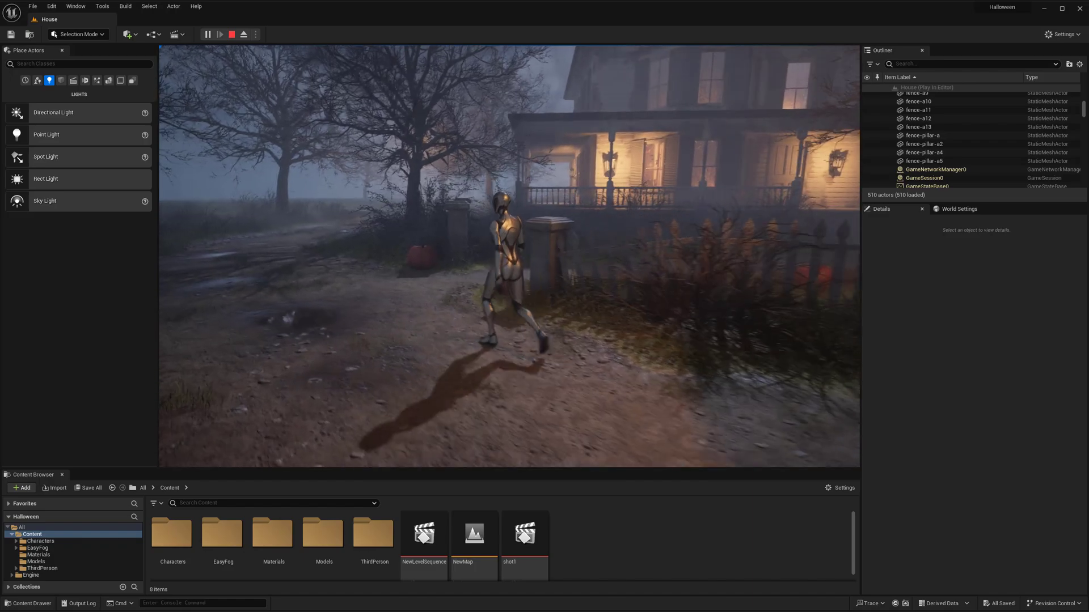
key(w)
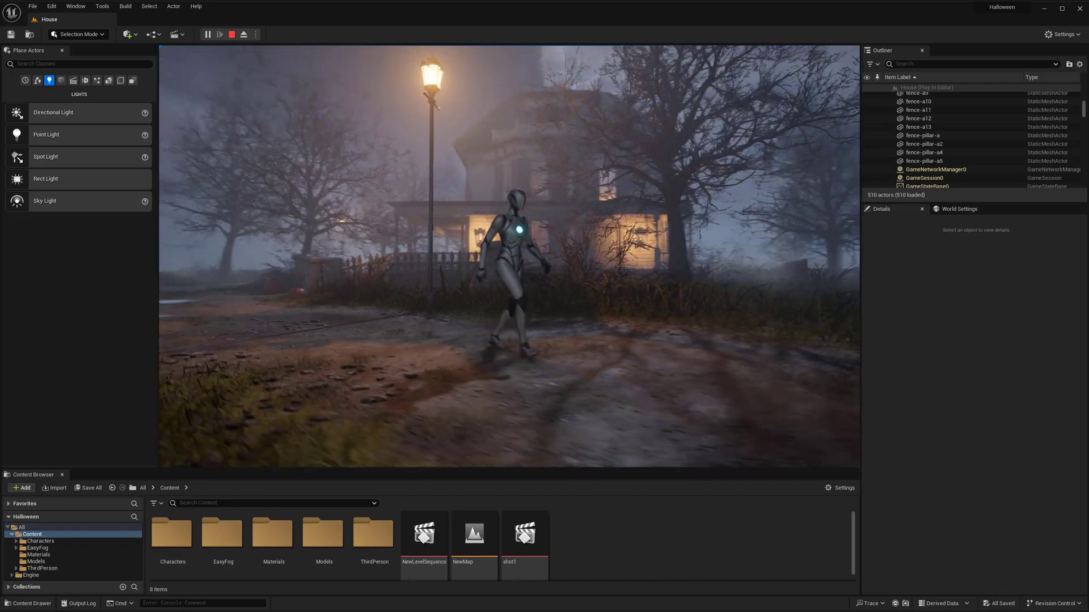
key(Escape)
click(548, 328)
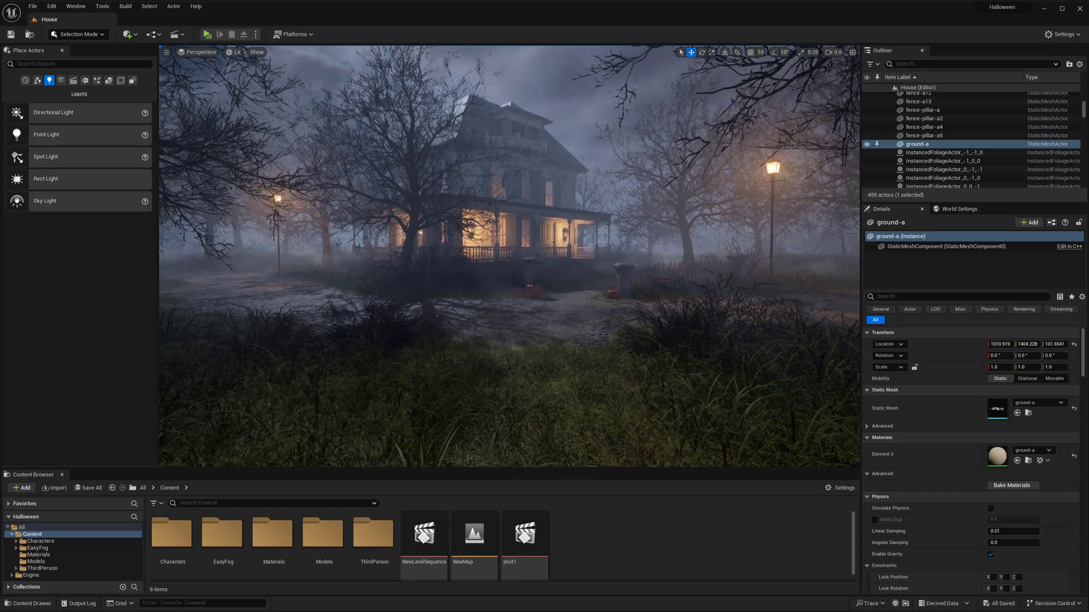
- Turn off Game View and preview the shots of CameraActor and CameraActor6 from behind the grass field
key(w)
key(s)
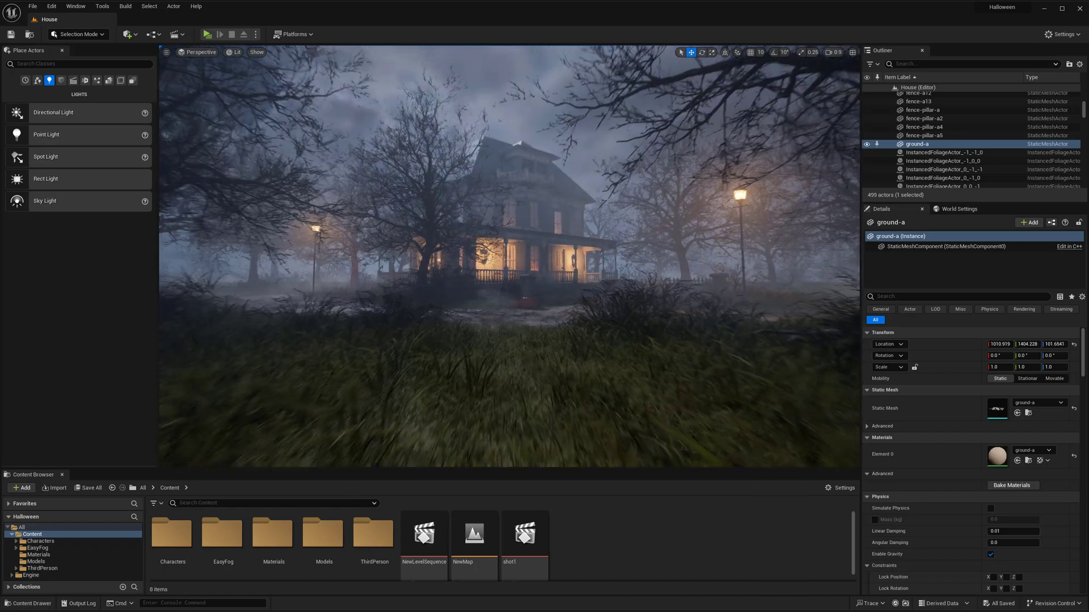
key(s)
key(g)
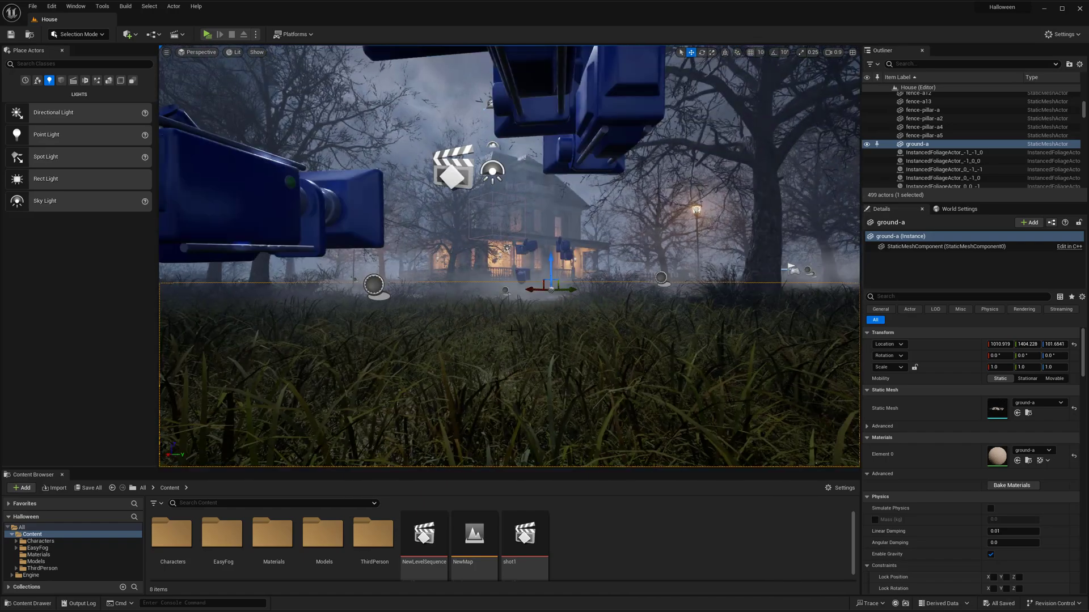
middle_drag(511, 331, 477, 317)
click(458, 317)
right_drag(431, 278, 452, 294)
key(s)
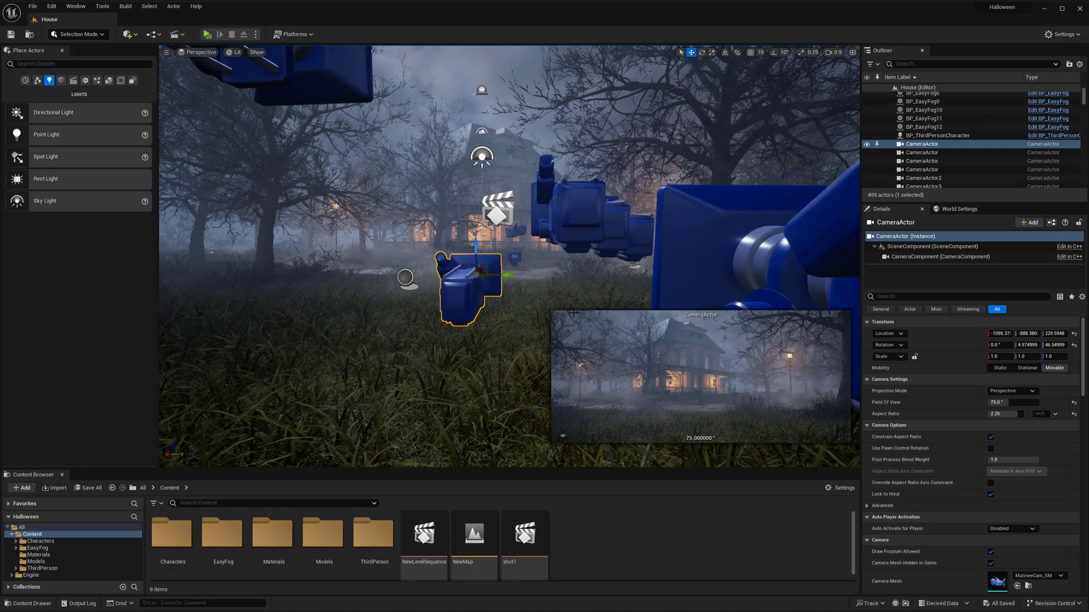
click(598, 234)
click(606, 235)
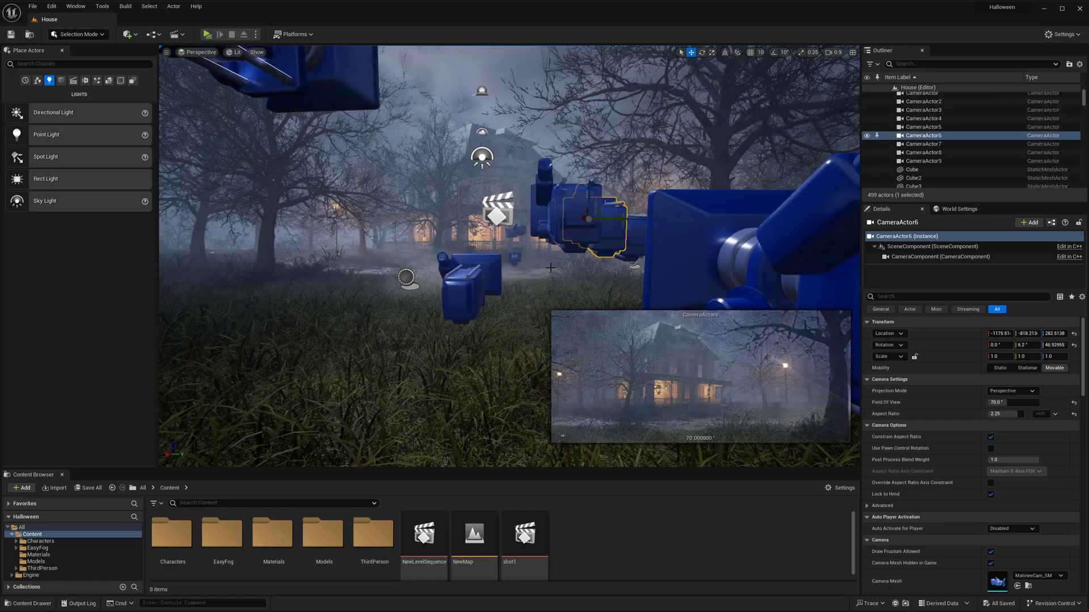
click(459, 291)
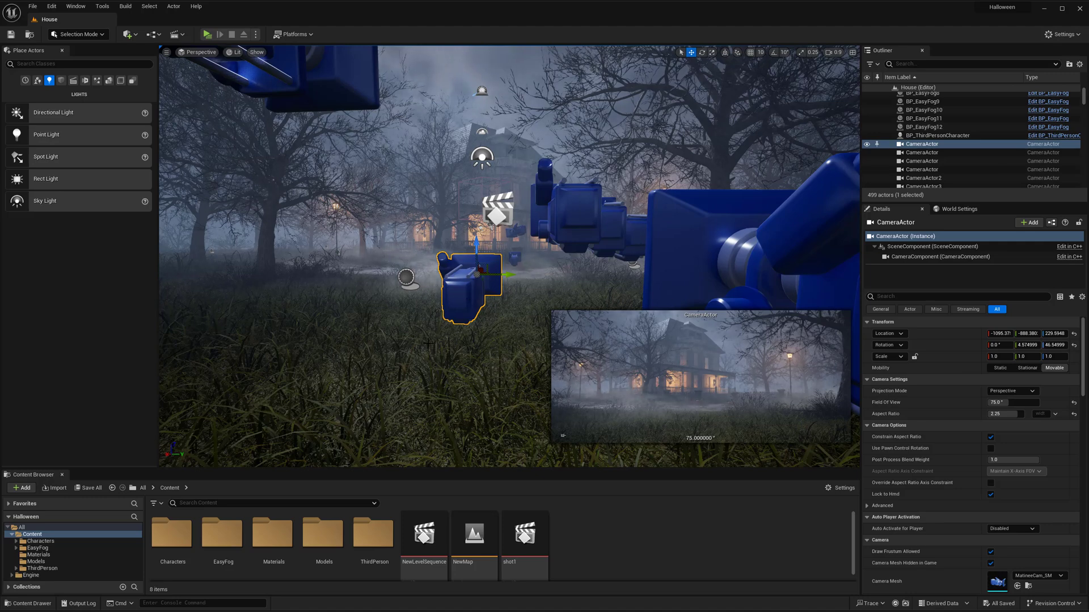
click(372, 269)
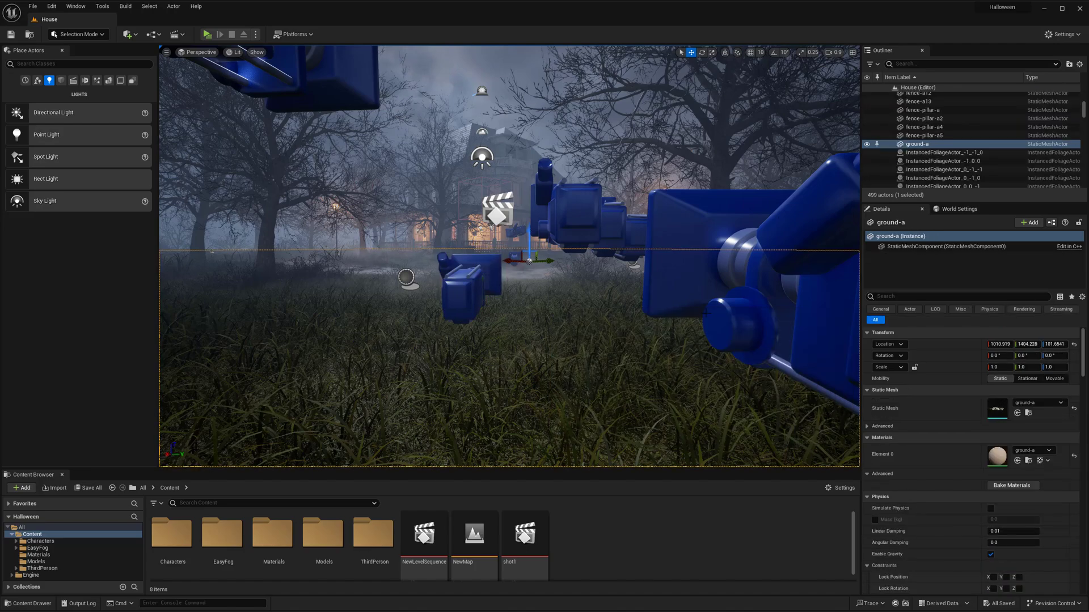
- Preview the shot of the blue camera standing low over the grass in the foreground
key(a)
right_drag(690, 309, 690, 306)
key(w)
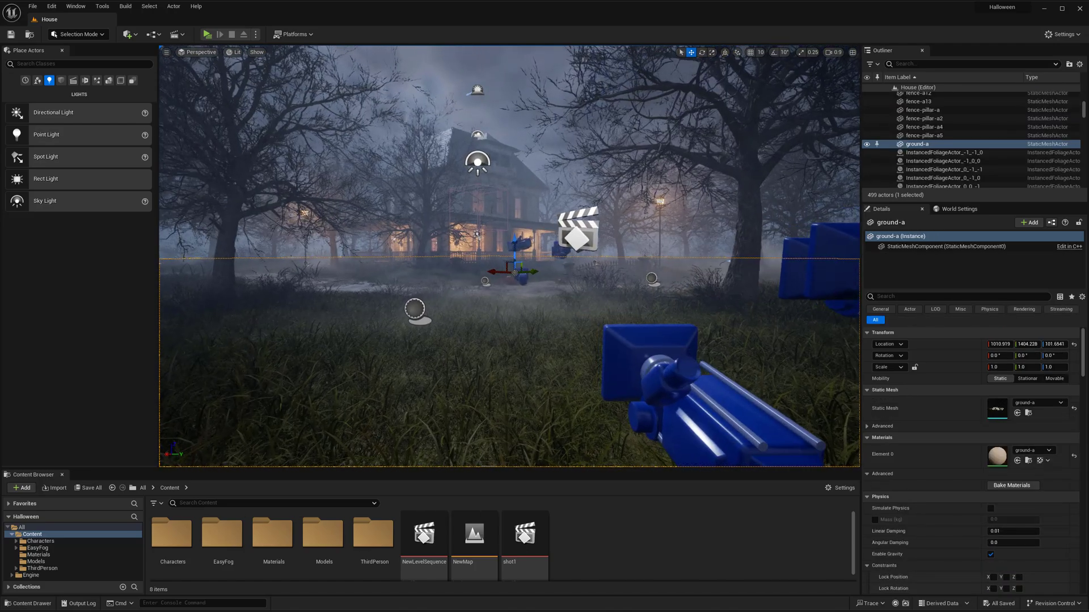
click(685, 381)
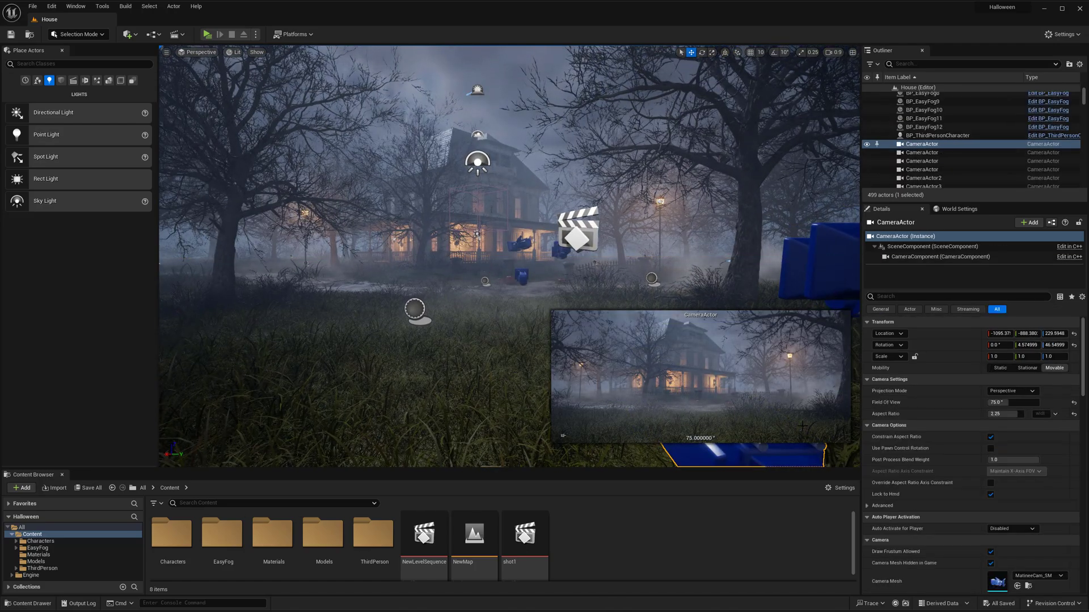
- Select the ground-a mesh in front of the house and save the level
click(512, 293)
key(w)
right_drag(516, 292, 515, 289)
drag(564, 303, 552, 311)
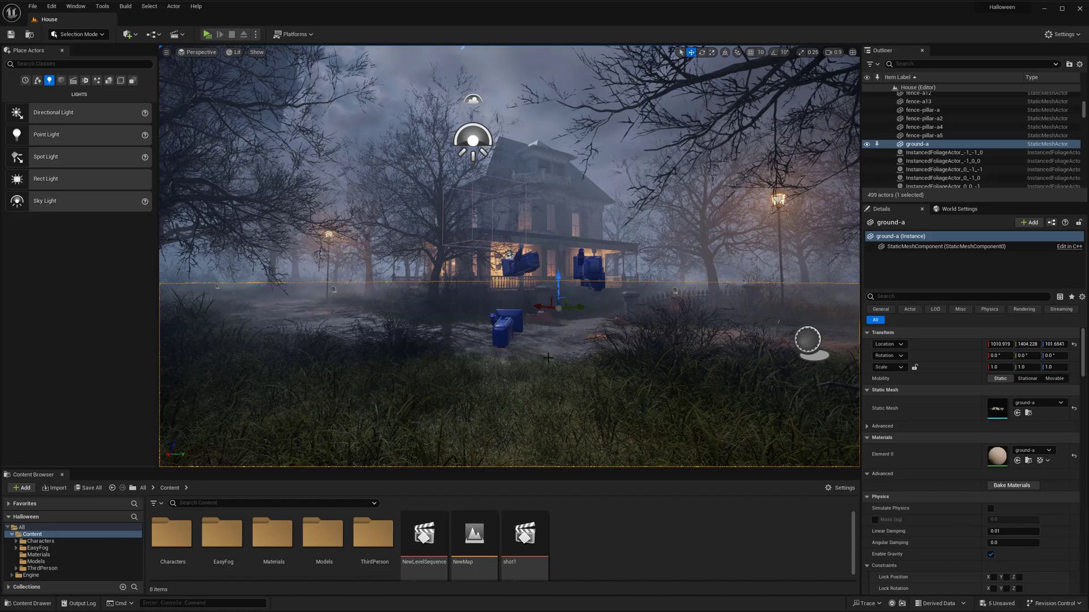
key(ctrl+s)
middle_drag(548, 358, 531, 367)
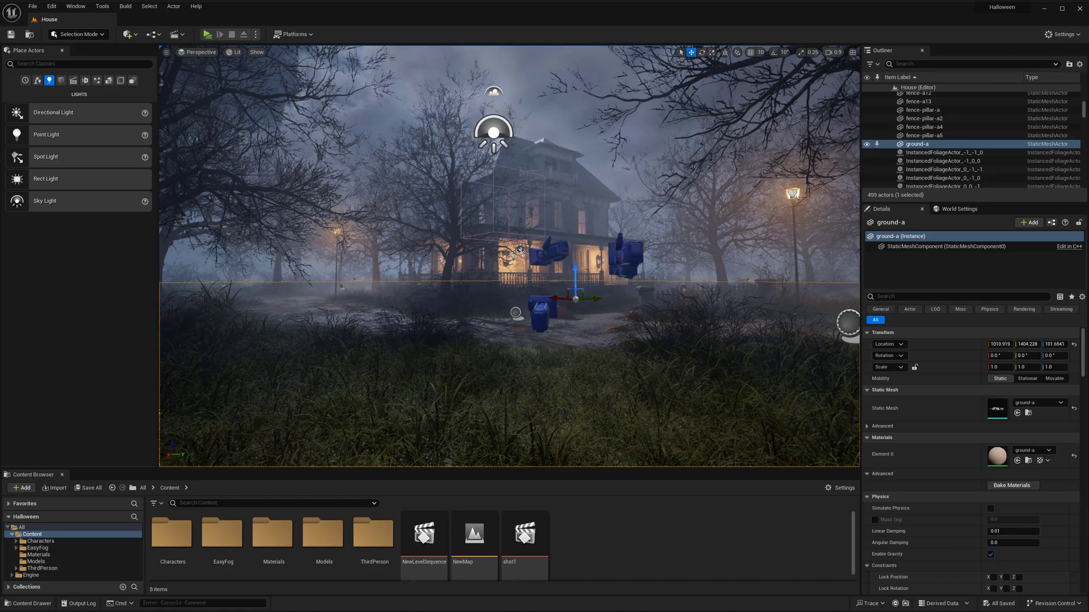
- Play the level again from the ground before the gate, walk the character around the front road, and end the play session
key(w)
mouse_move(530, 367)
right_down()
mouse_move(573, 369)
mouse_move(512, 368)
right_up()
key(s)
right_click(512, 369)
click(550, 593)
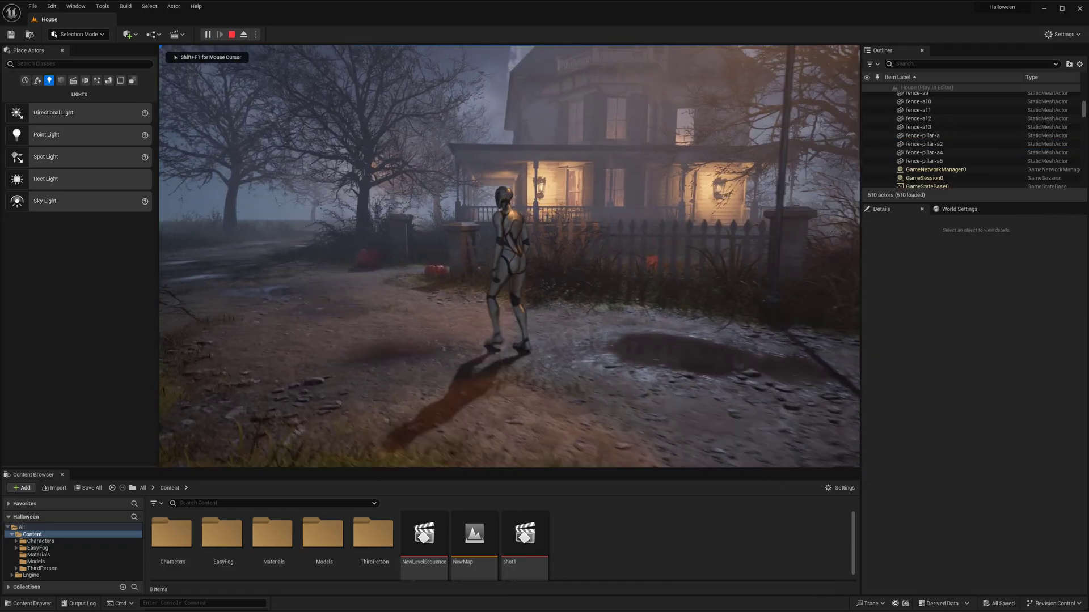
key(a)
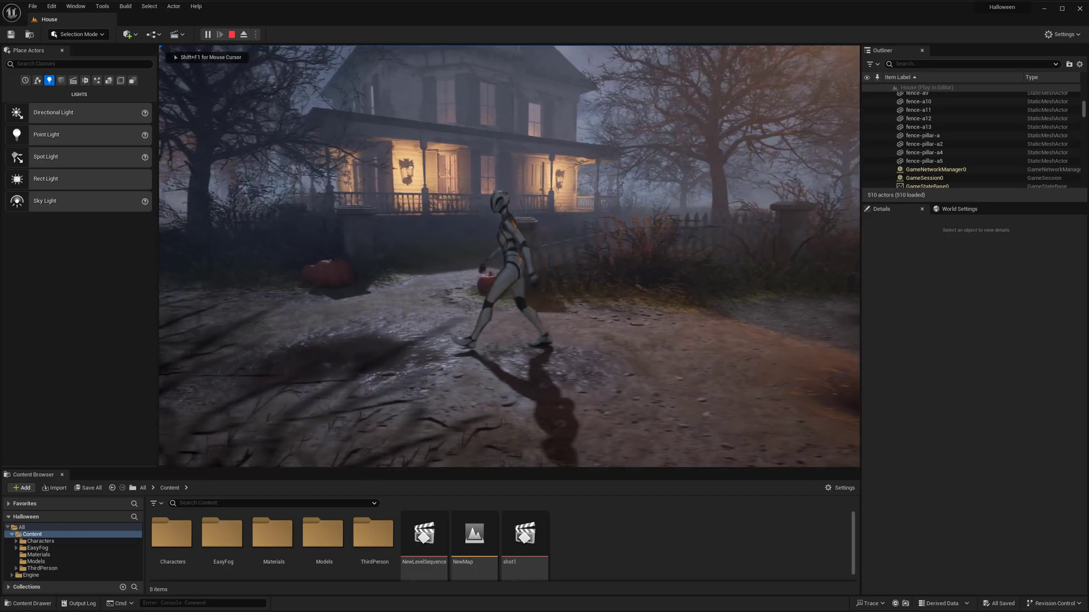
key(w)
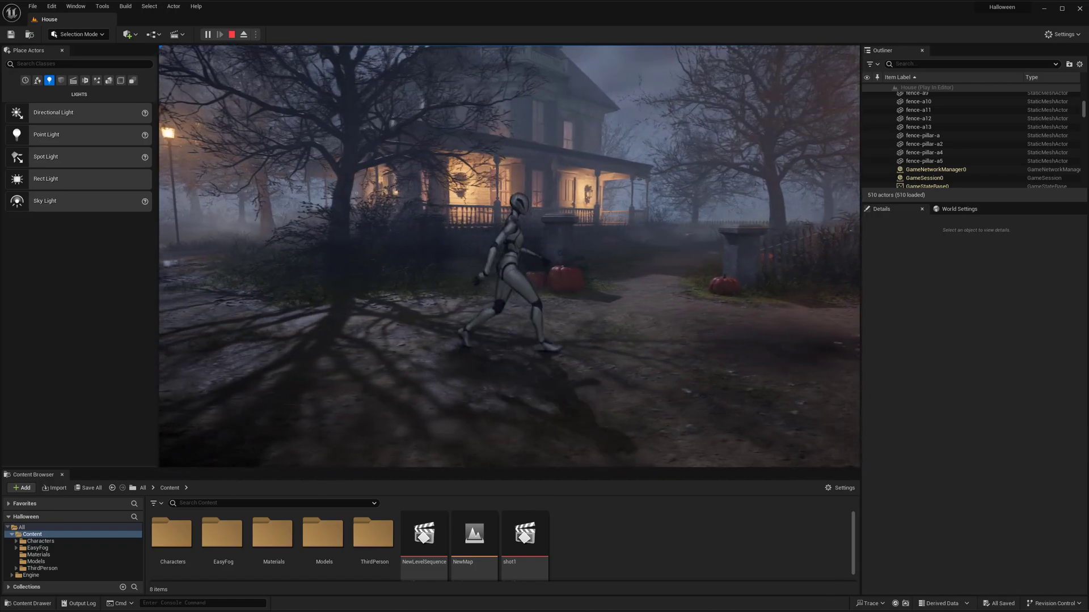
key(Escape)
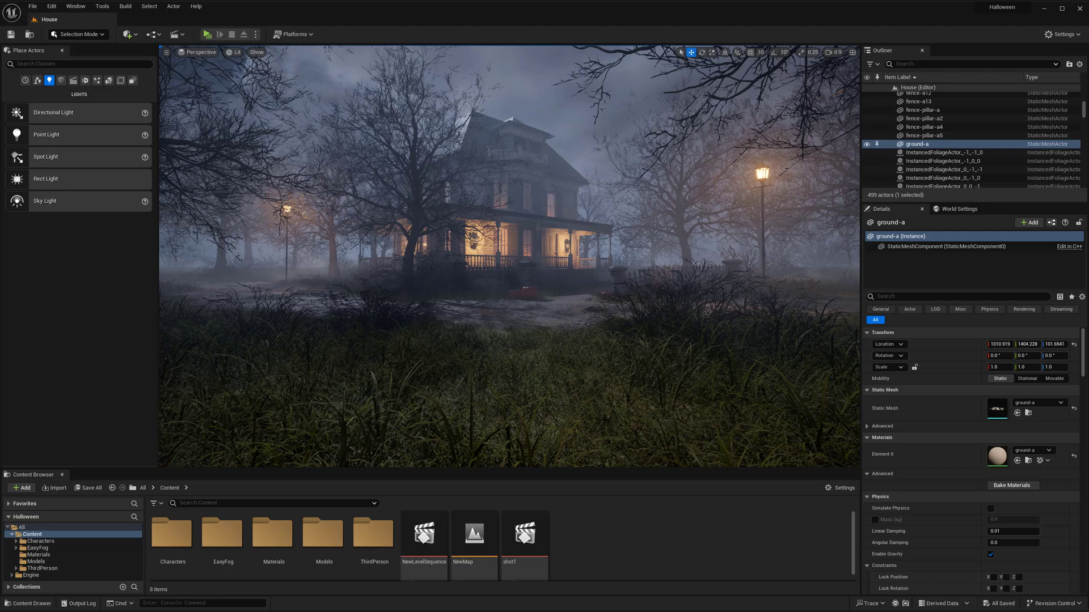
- Examine the finished haunted house scene from the grass up to the pumpkins and pillars at the gate
key(w)
right_drag(554, 379, 553, 375)
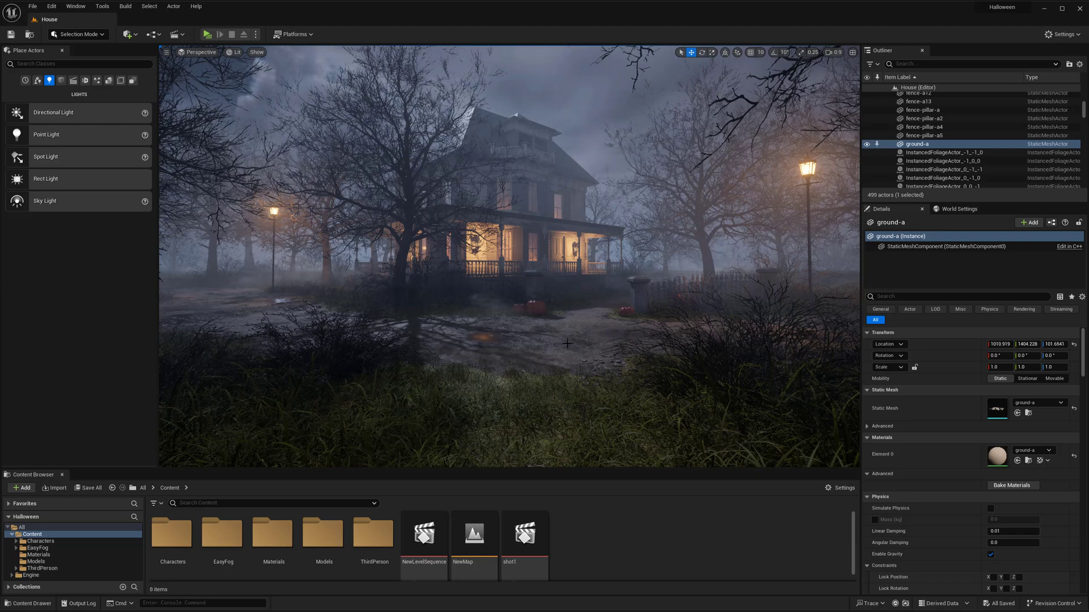
key(d)
right_drag(570, 349, 569, 350)
key(a)
key(d)
key(w)
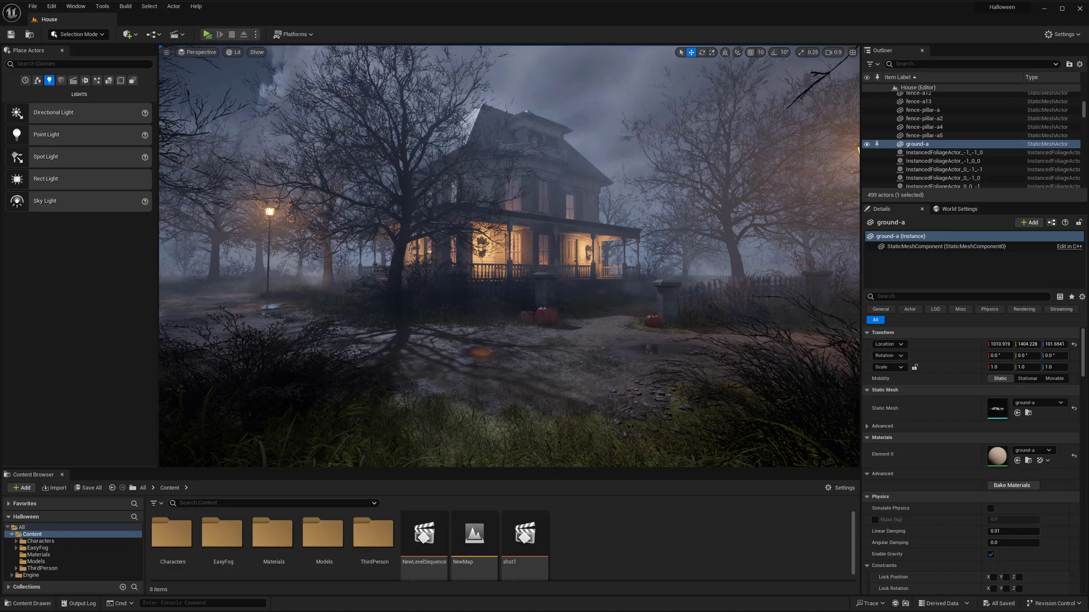
middle_drag(610, 335, 577, 343)
scroll(576, 344, down, 4)
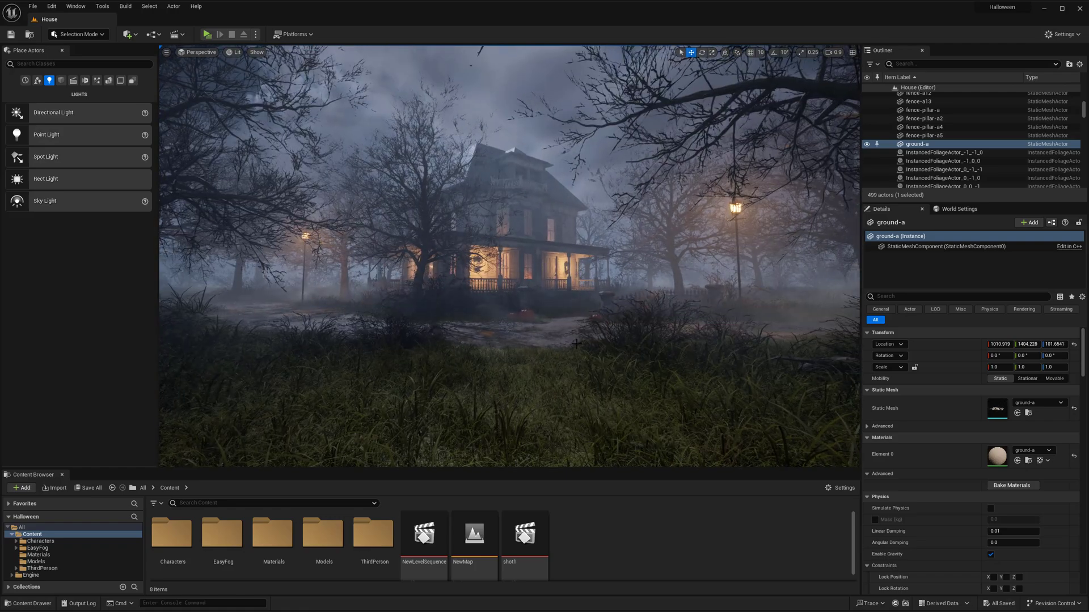
key(w)
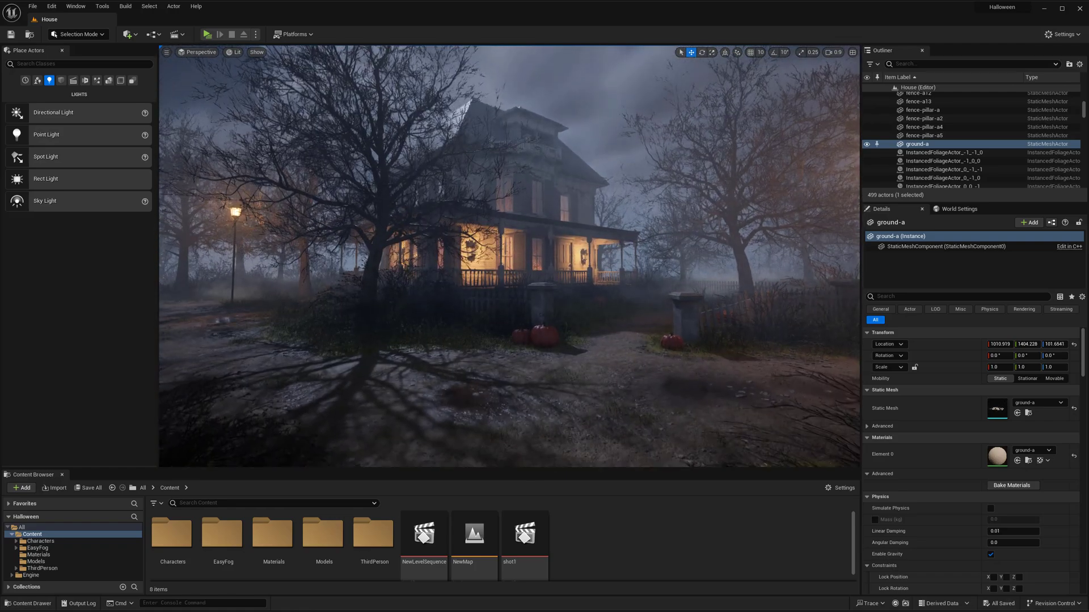